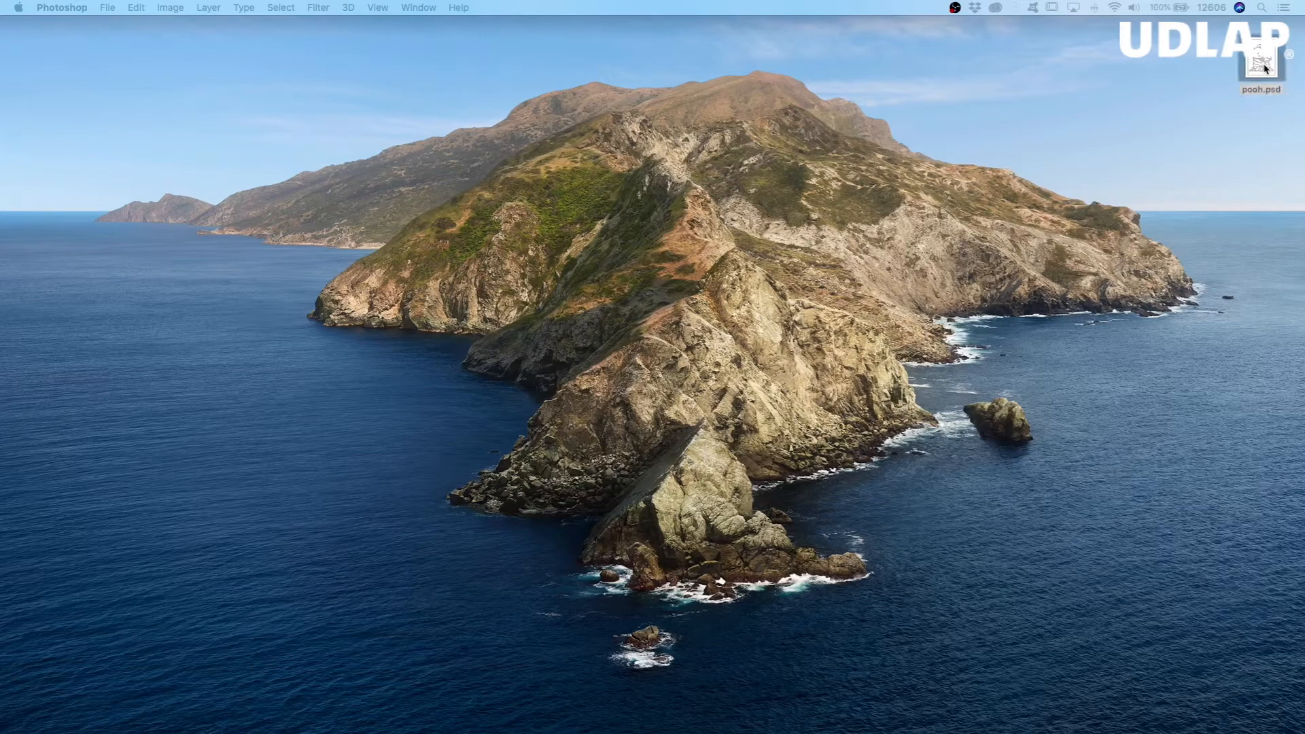
# Step: Open pooh.psd from the desktop and look over its line art up close and as a whole
pyautogui.doubleClick(1265, 67)
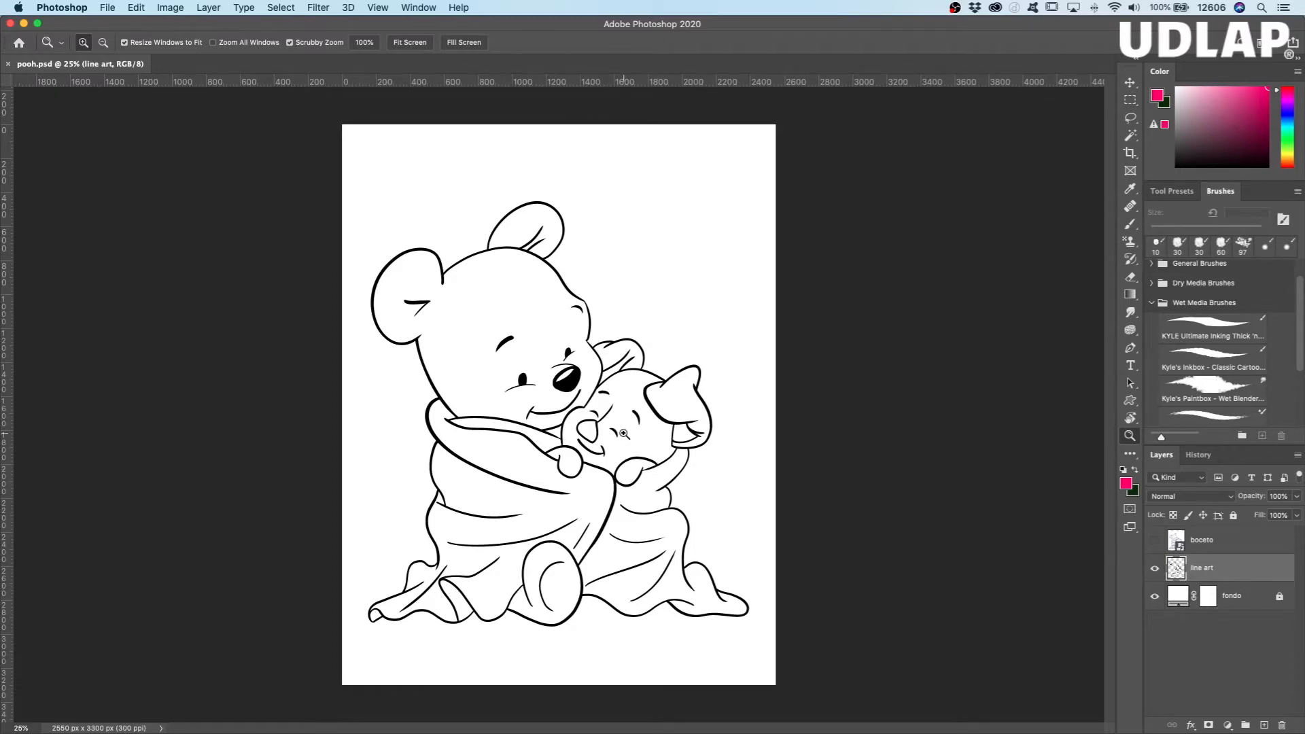
pyautogui.moveTo(599, 421); pyautogui.dragTo(648, 424)
pyautogui.moveTo(605, 336); pyautogui.dragTo(649, 552)
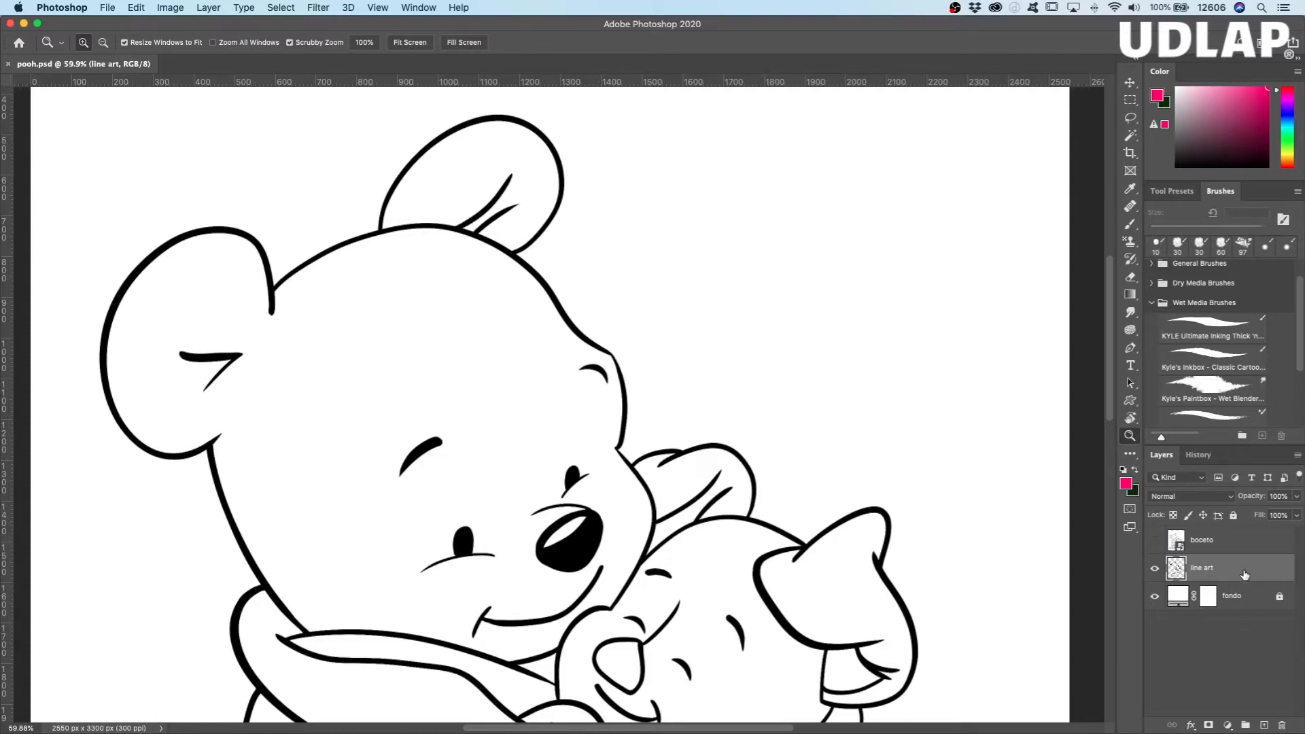
pyautogui.moveTo(553, 486)
pyautogui.mouseDown()
pyautogui.moveTo(491, 479)
pyautogui.moveTo(550, 473)
pyautogui.moveTo(571, 337)
pyautogui.mouseUp()
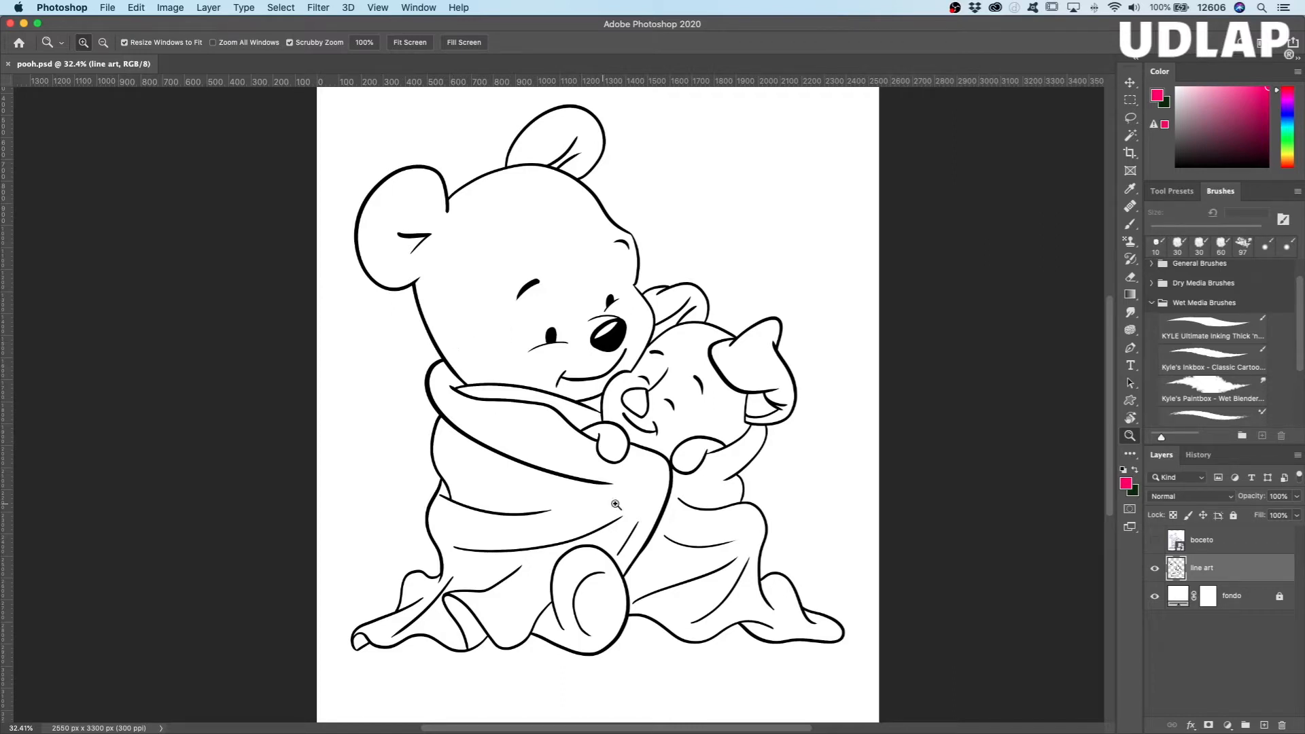
pyautogui.moveTo(729, 268); pyautogui.dragTo(754, 282)
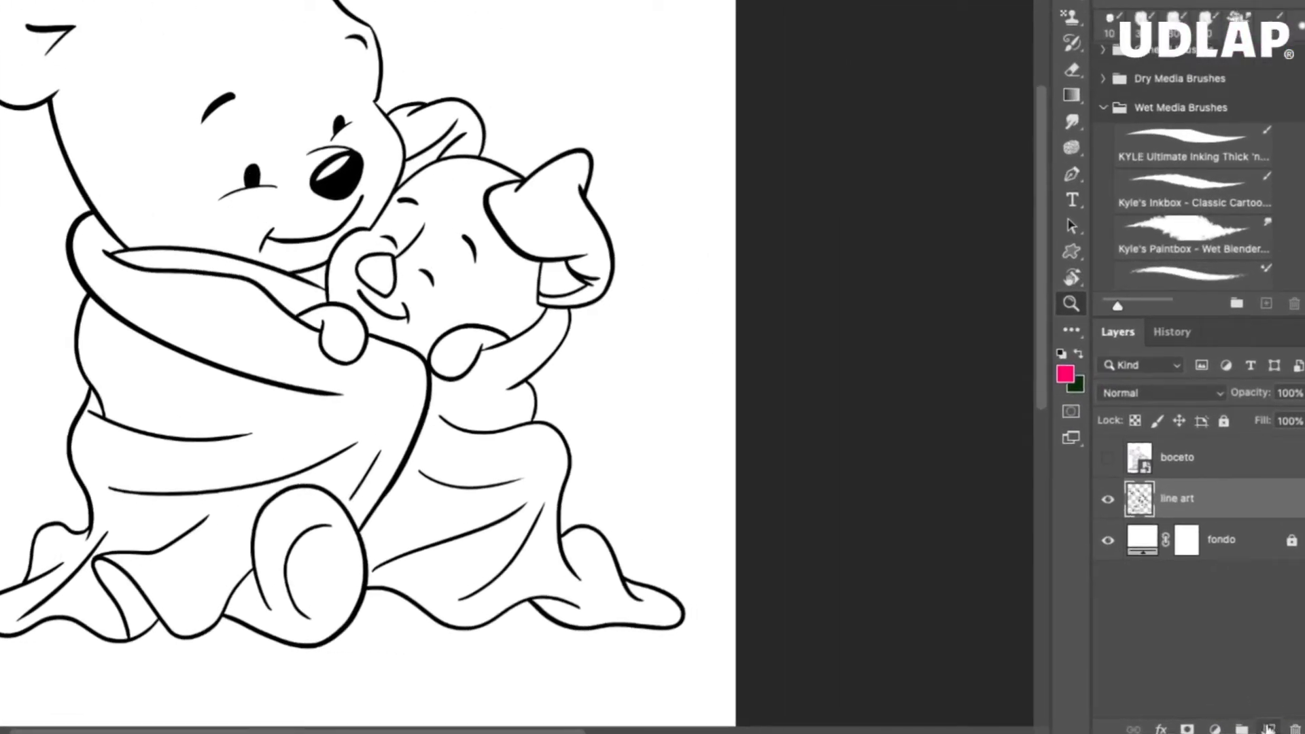
# Step: Create a layer group above the line art layer and name it "pooh"
pyautogui.click(1253, 722)
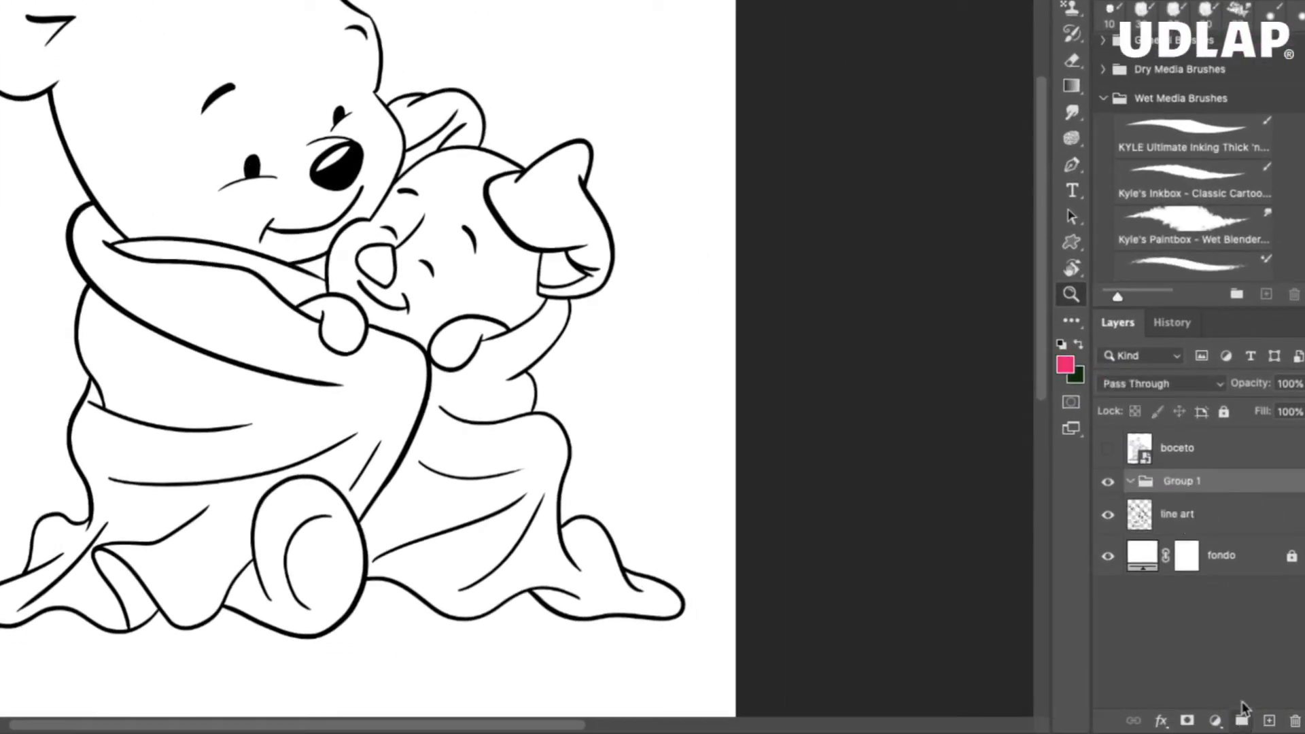
pyautogui.doubleClick(1181, 480)
pyautogui.write('pooh')
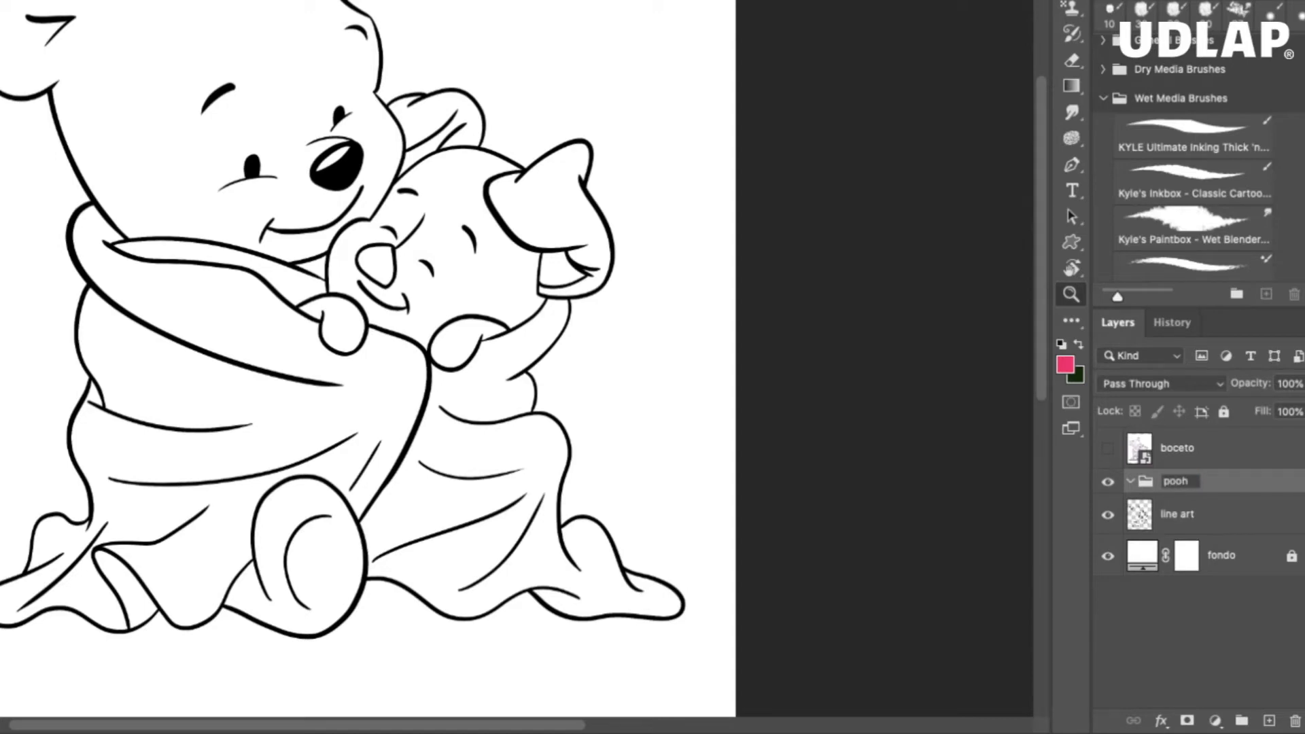
pyautogui.press('Return')
# Step: Create a second layer group above the pooh group and name it "puerquito"
pyautogui.click(1241, 719)
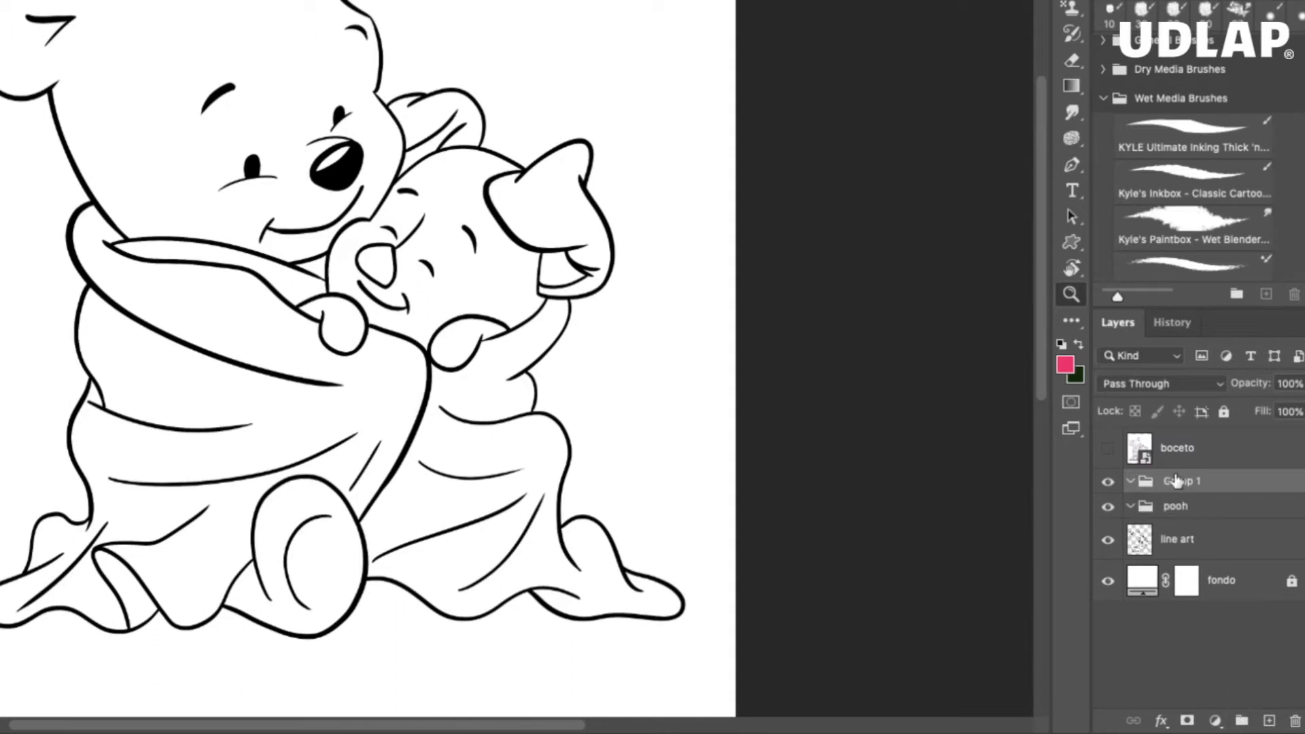
pyautogui.doubleClick(1179, 482)
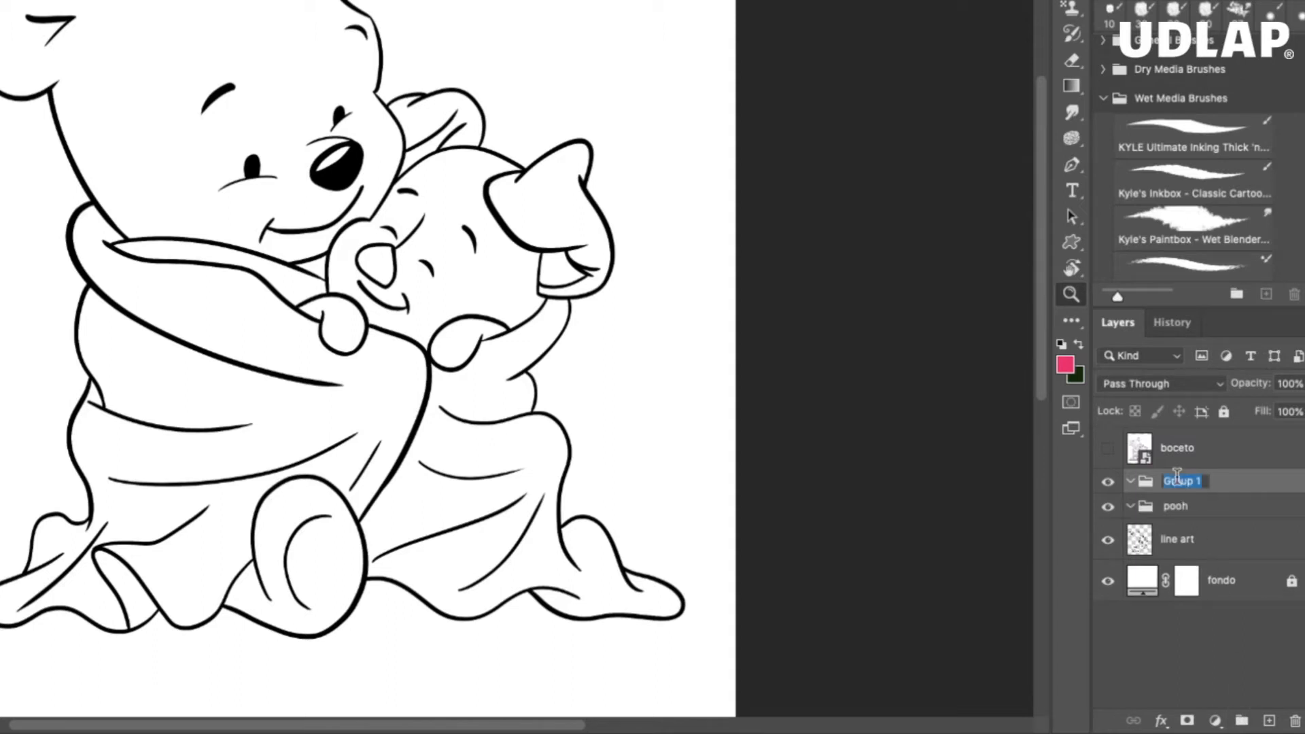
pyautogui.write('puerquito')
pyautogui.press('Return')
# Step: Create a third group named "manta" and move the line art layer above all three groups
pyautogui.click(1241, 720)
pyautogui.doubleClick(1180, 482)
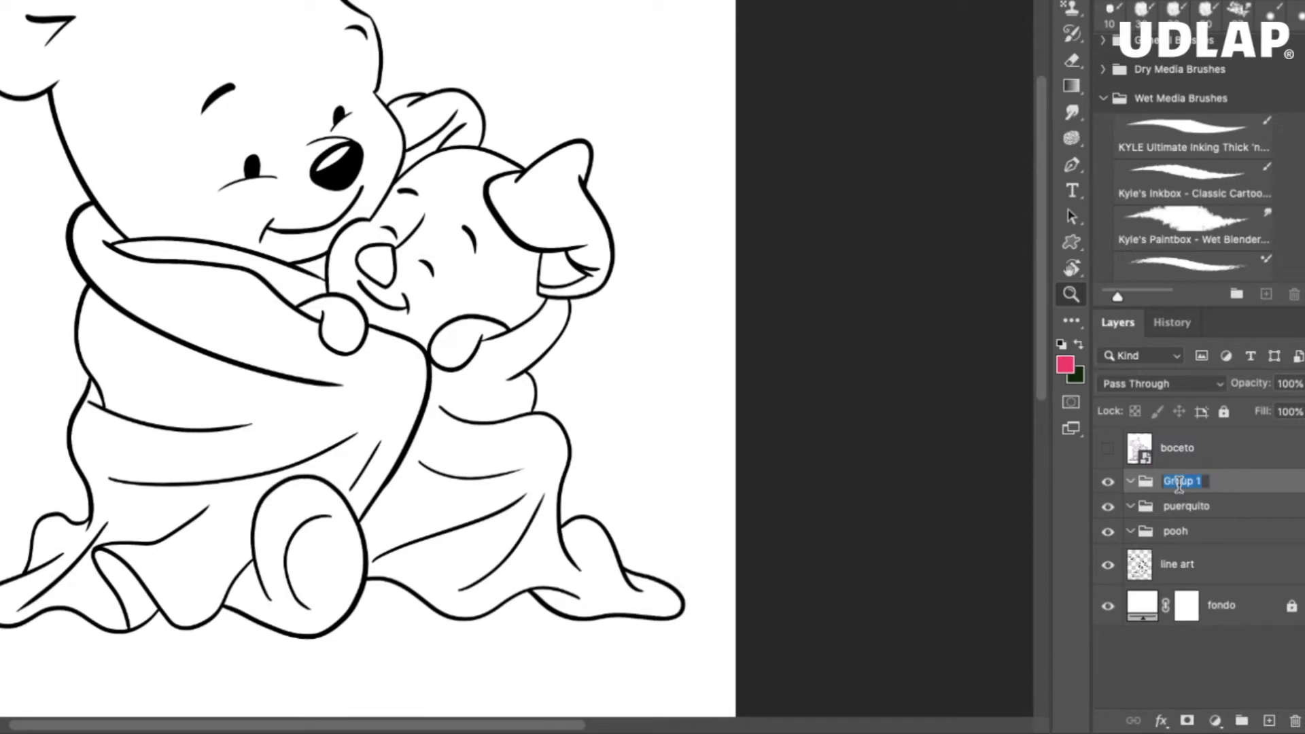
pyautogui.write('manta')
pyautogui.press('Return')
pyautogui.moveTo(1204, 569); pyautogui.dragTo(1202, 467)
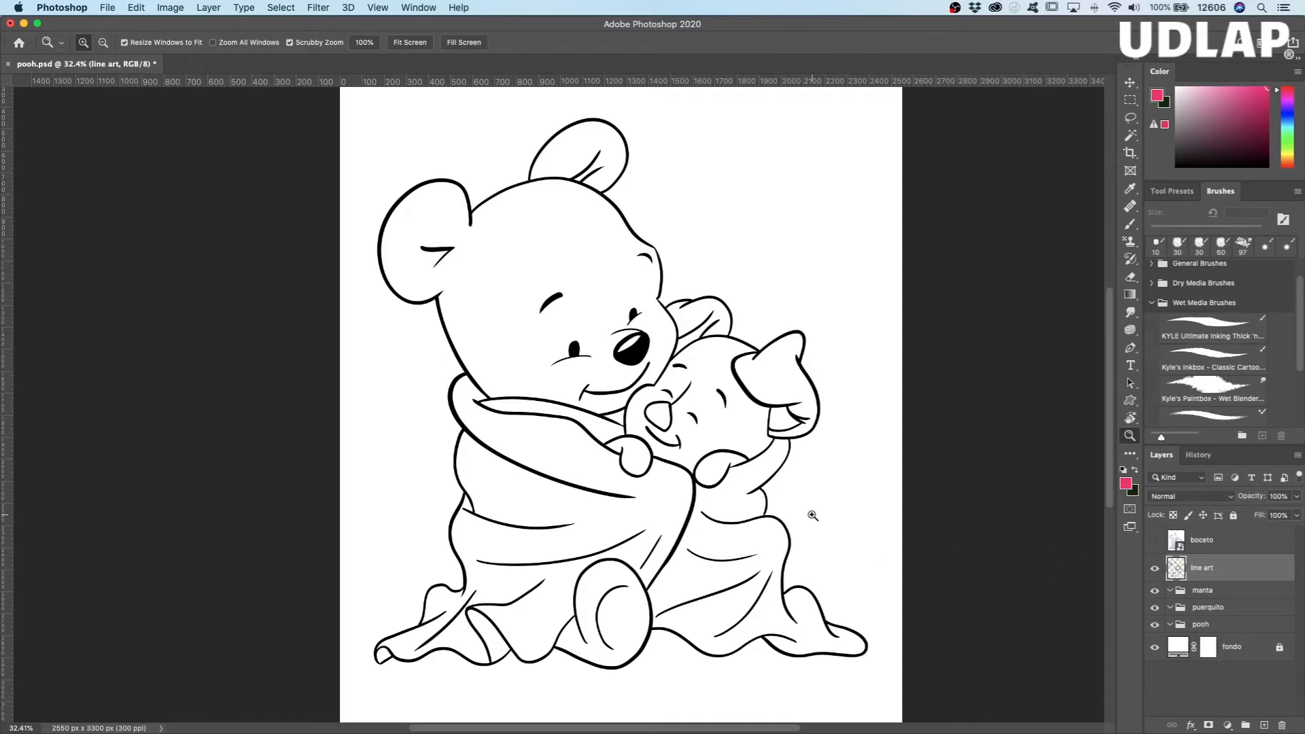
# Step: Narrow and reposition the Photoshop window so the files on the desktop are uncovered
pyautogui.moveTo(837, 498); pyautogui.dragTo(797, 505)
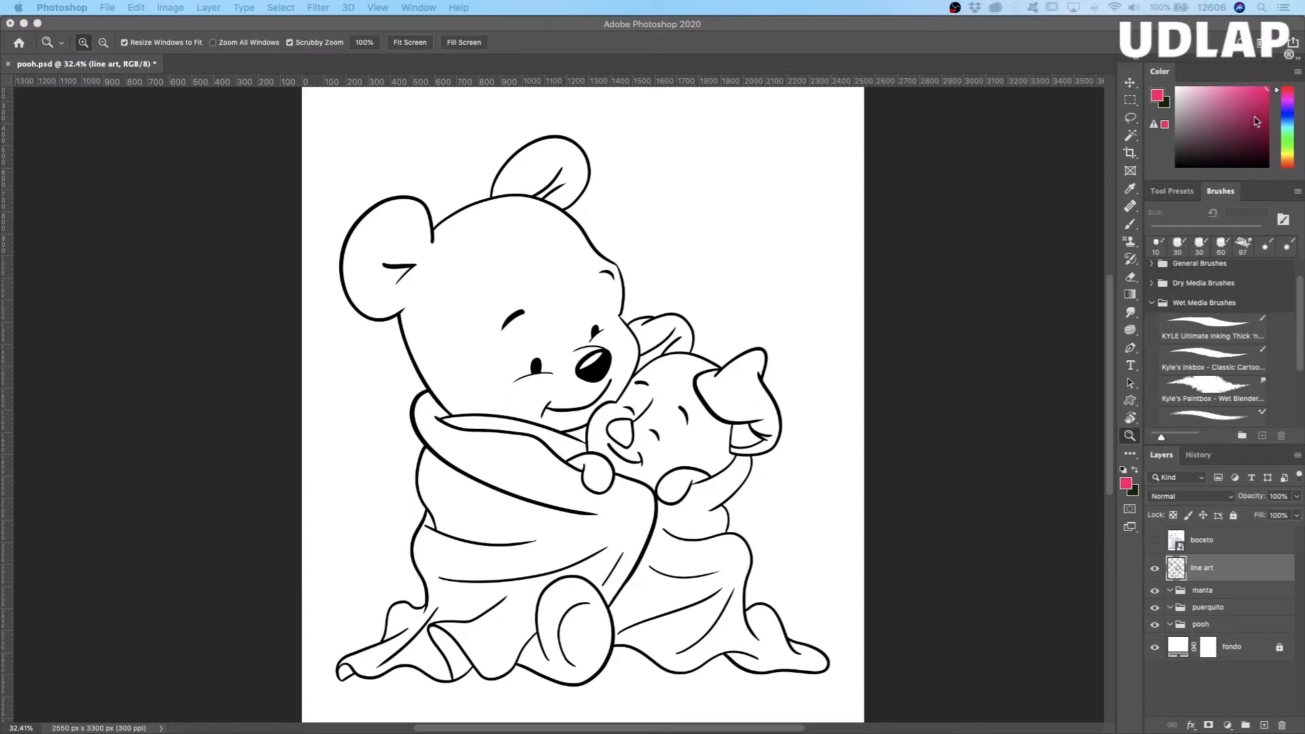
pyautogui.moveTo(1197, 27); pyautogui.dragTo(1167, 28)
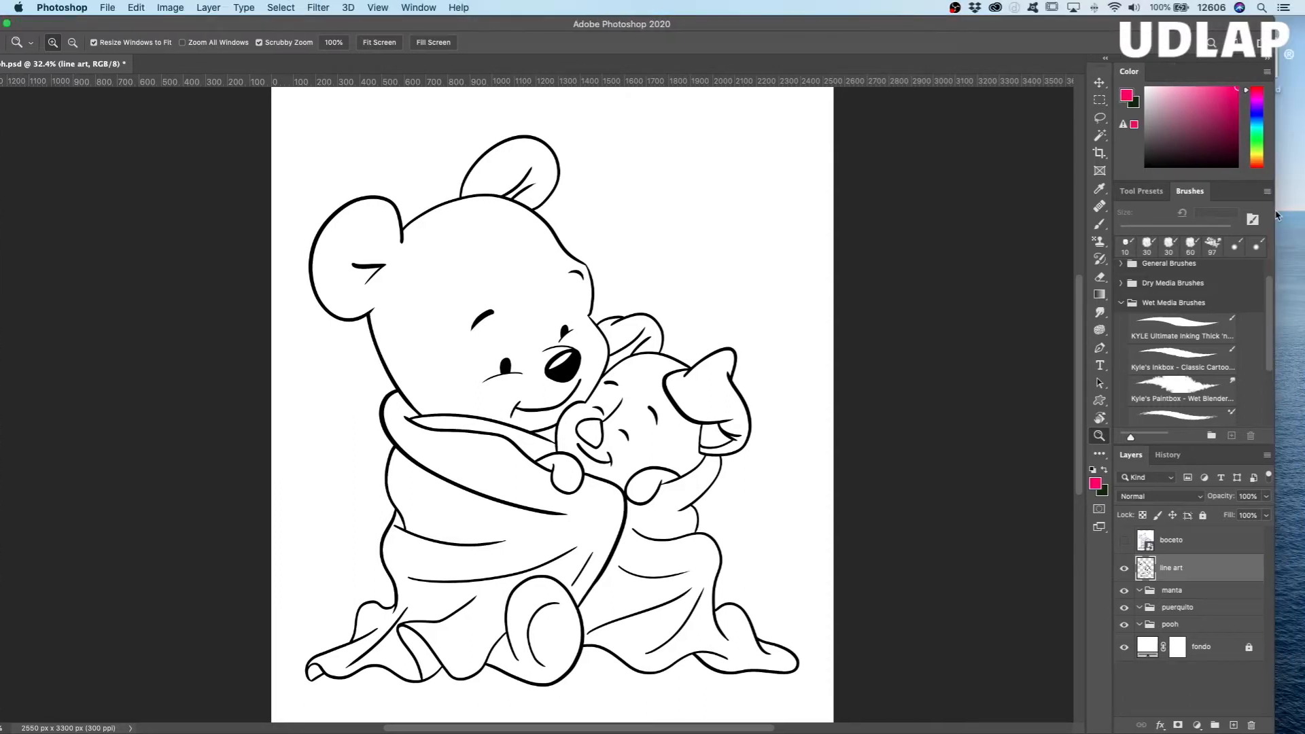
pyautogui.moveTo(1275, 212); pyautogui.dragTo(1179, 212)
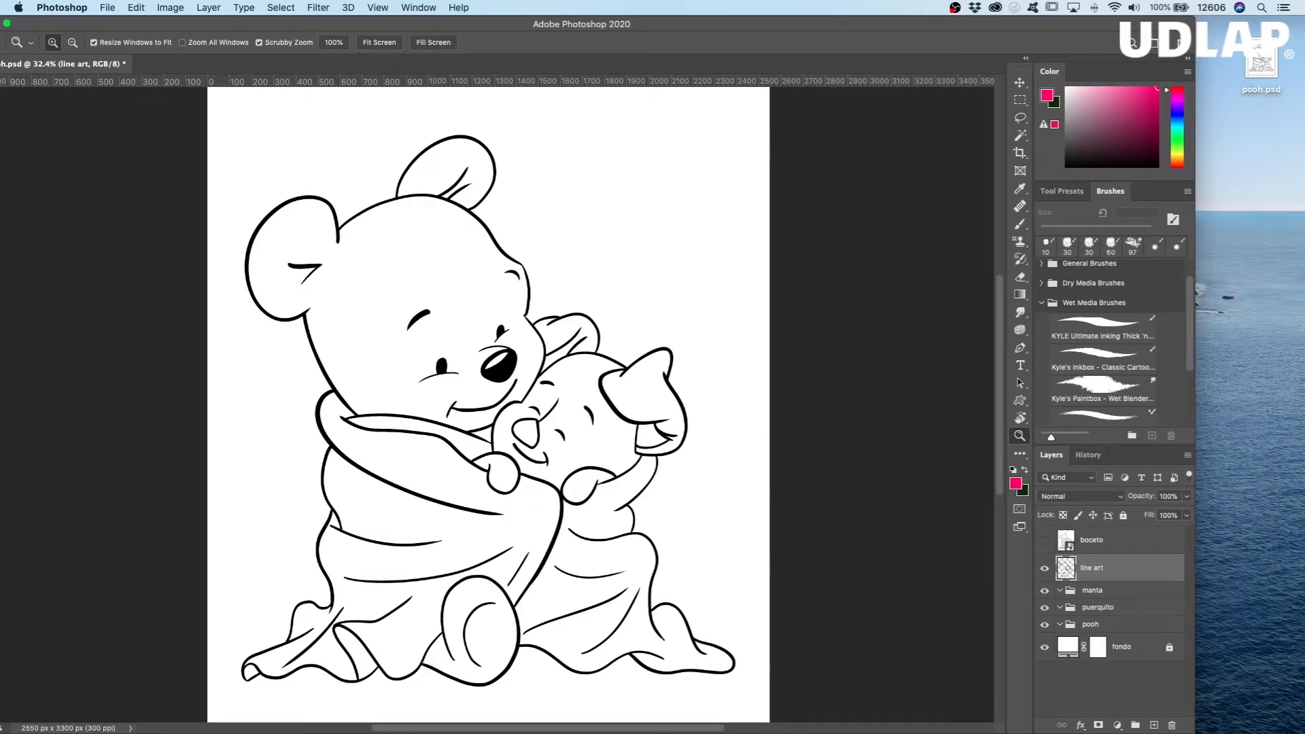
pyautogui.moveTo(1186, 306); pyautogui.dragTo(1263, 139)
pyautogui.moveTo(1020, 23); pyautogui.dragTo(1048, 22)
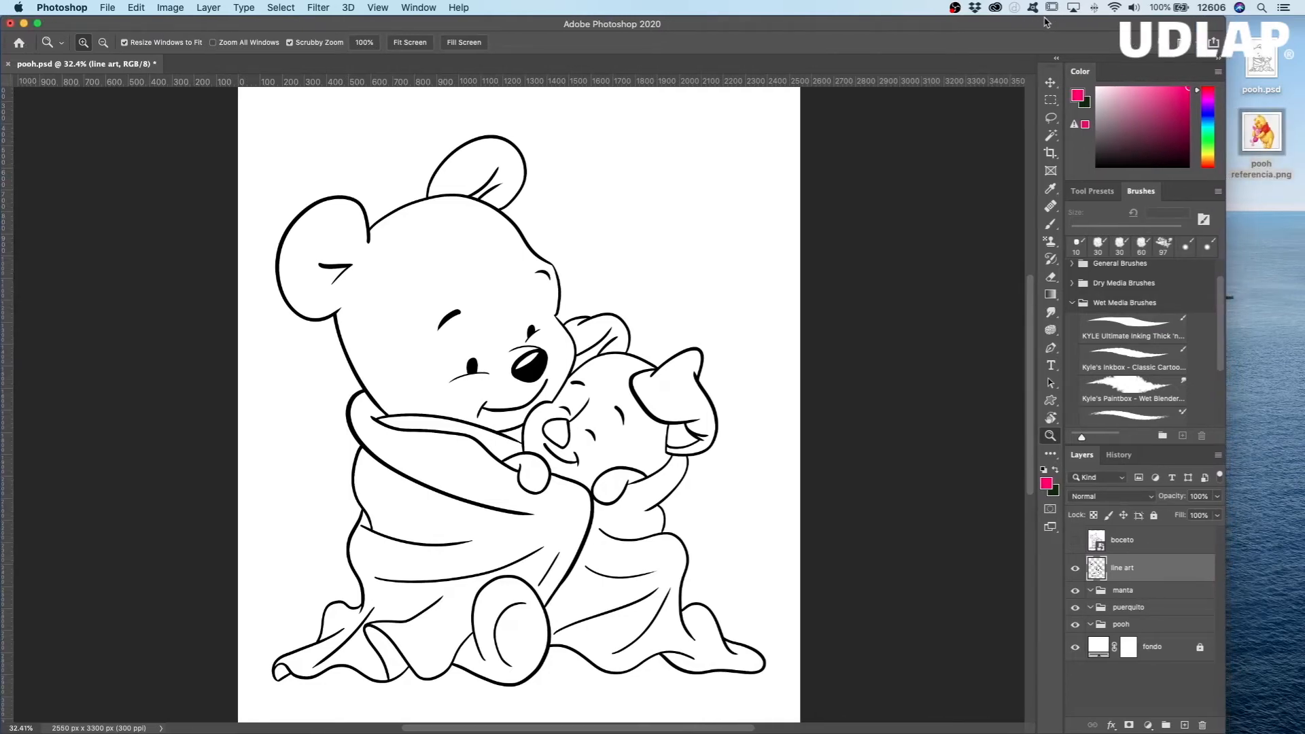
# Step: Preview pooh referencia.png from the desktop, examine how both characters are coloured and shaded, and close the preview
pyautogui.click(1265, 133)
pyautogui.press('space')
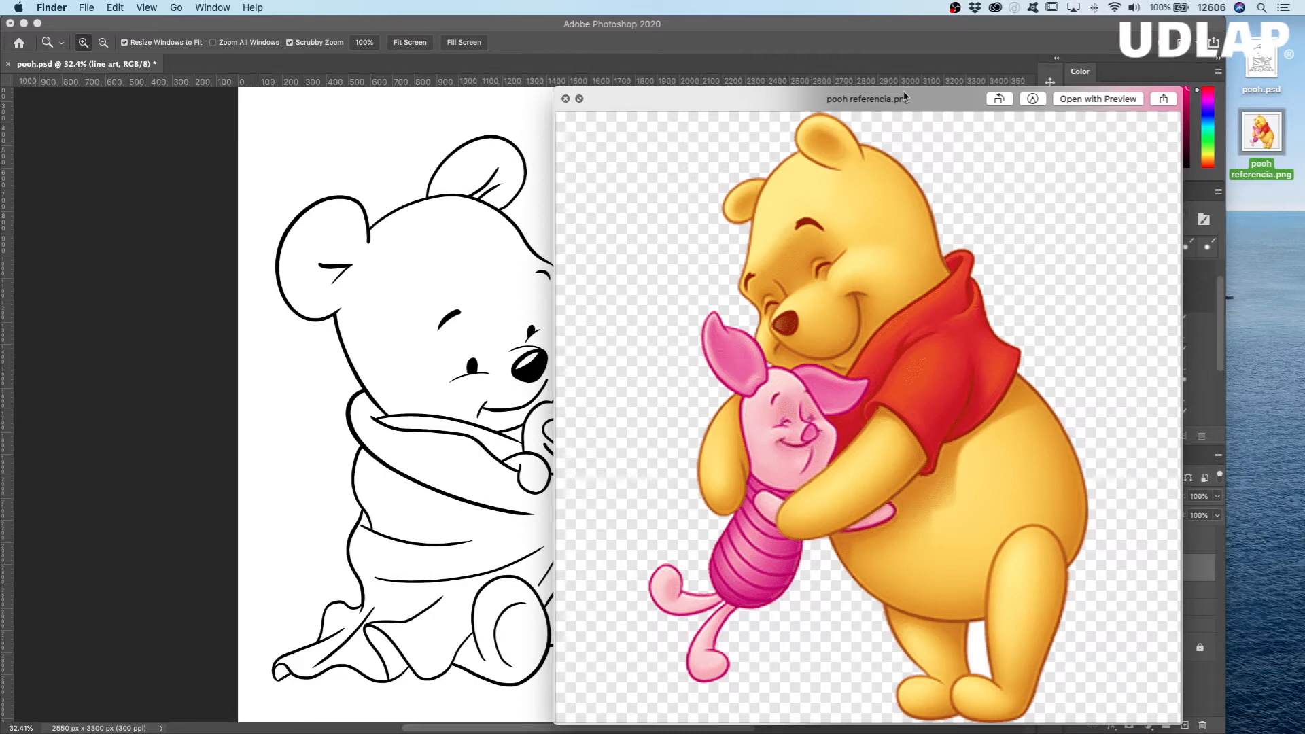
pyautogui.moveTo(934, 107); pyautogui.dragTo(978, 63)
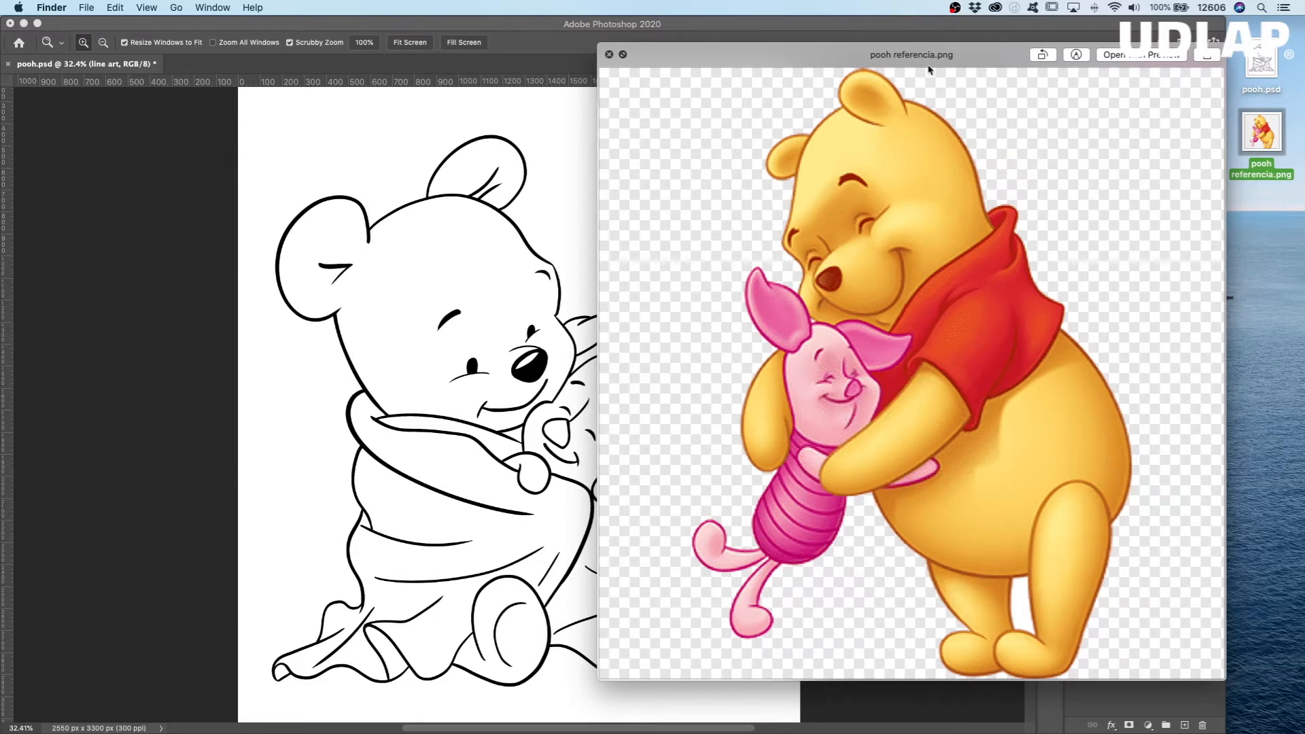
pyautogui.click(611, 55)
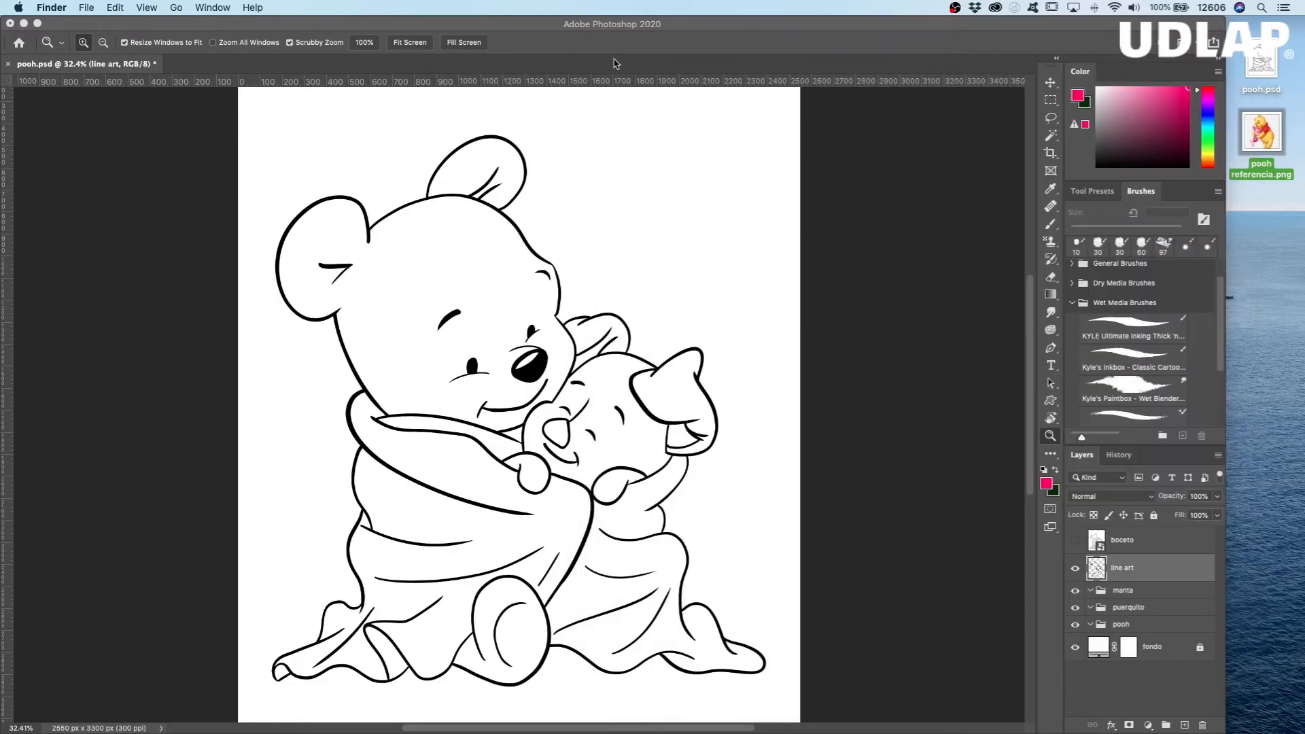
# Step: Return to Photoshop and widen its window to fill the screen
pyautogui.click(1228, 258)
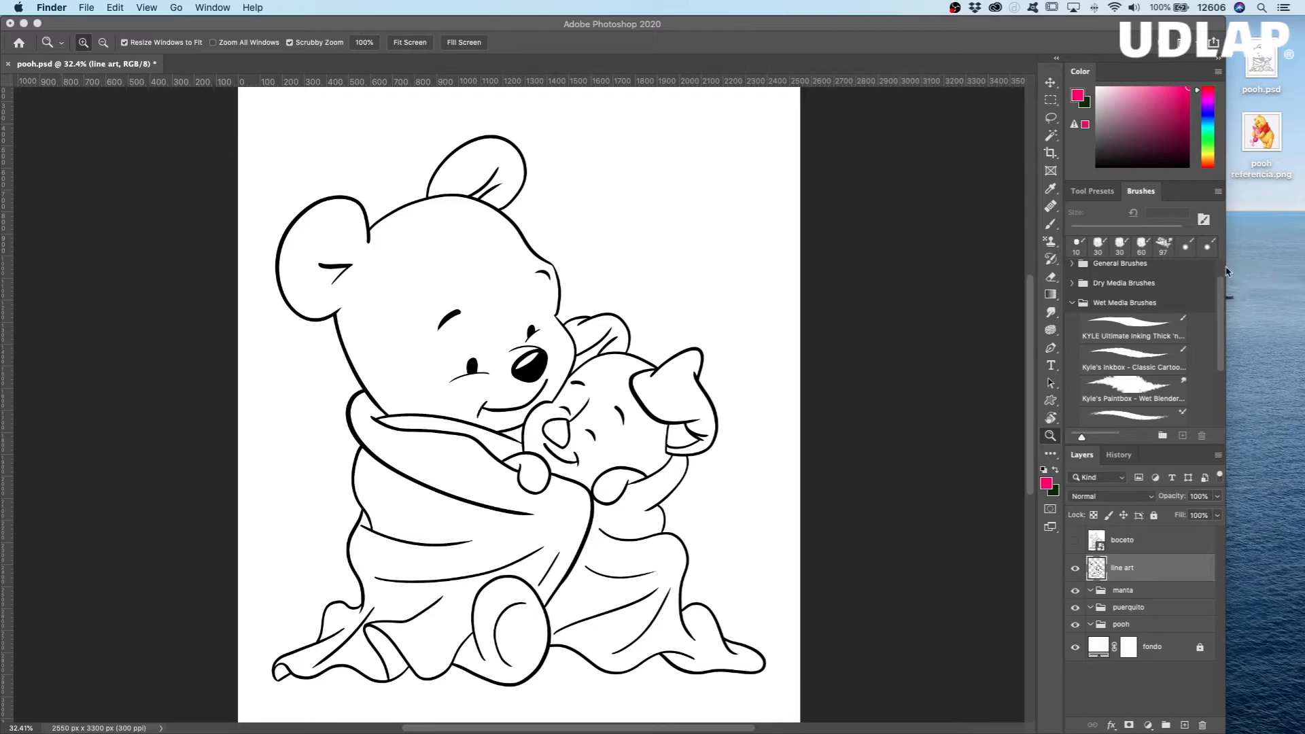
pyautogui.click(1181, 28)
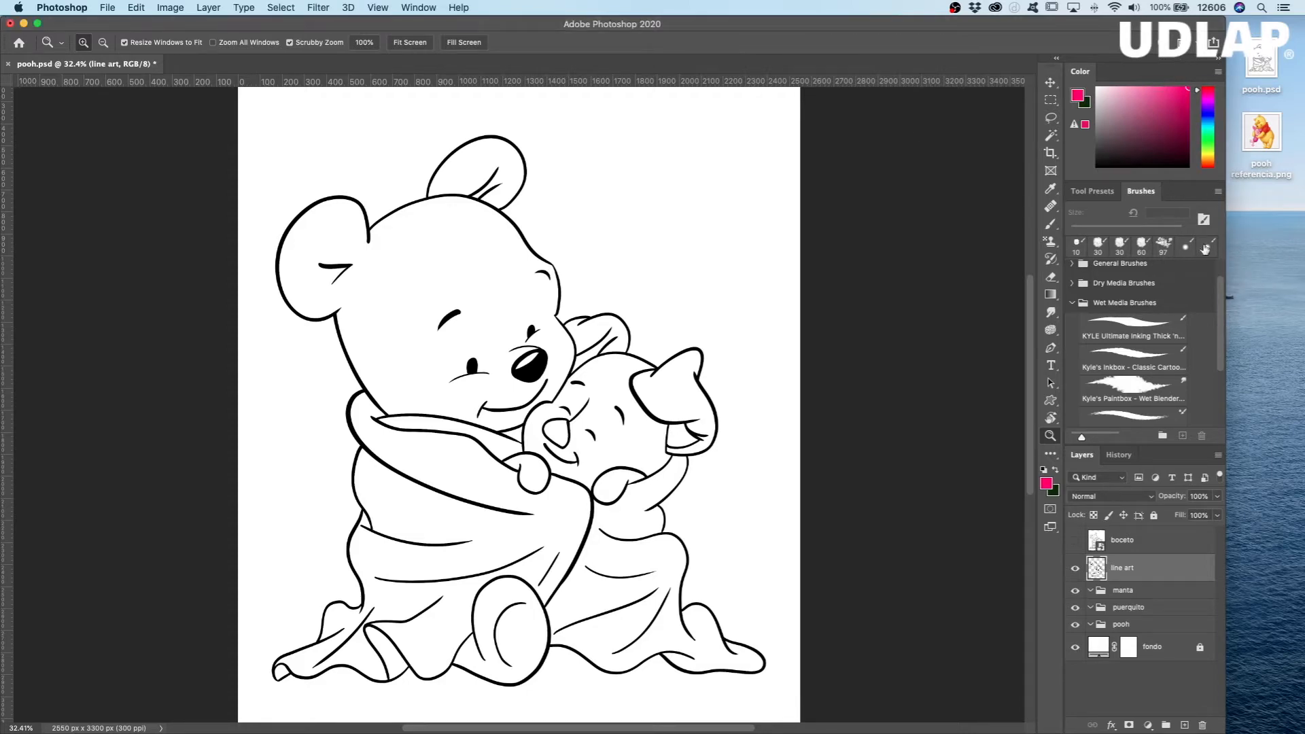
pyautogui.moveTo(1223, 307); pyautogui.dragTo(1302, 300)
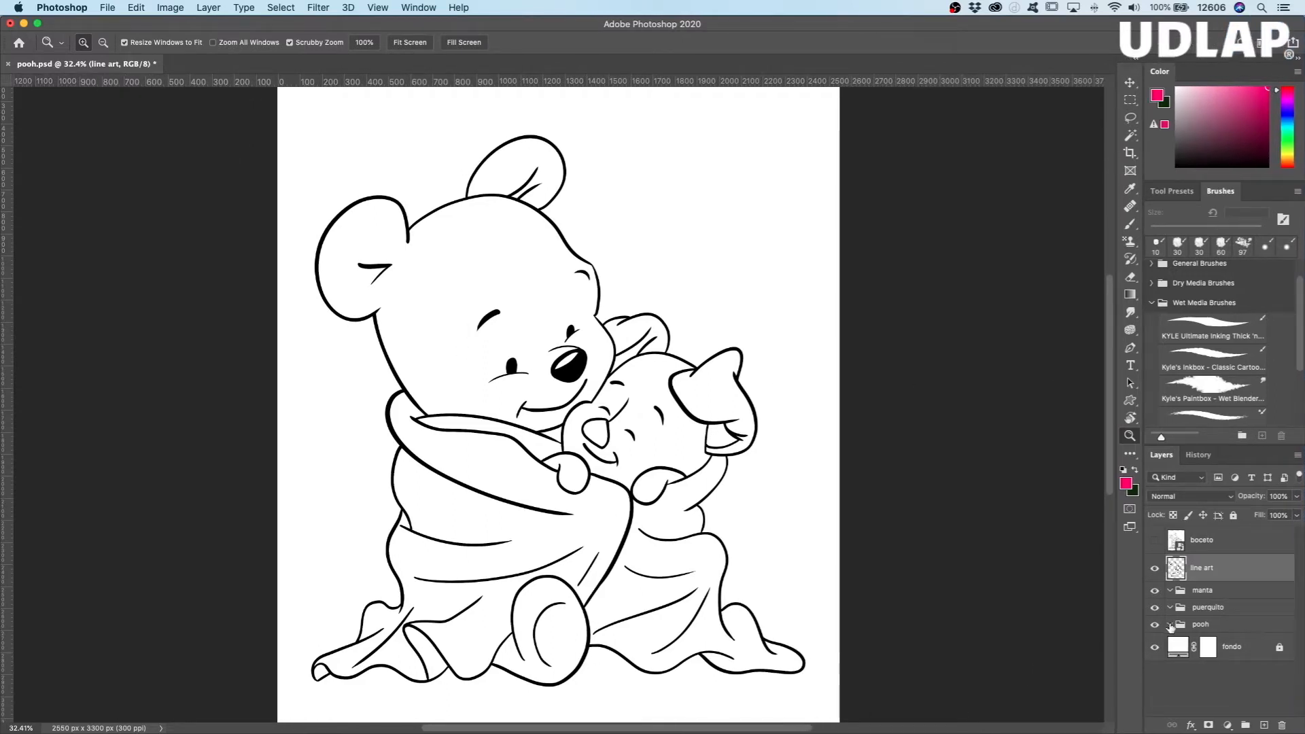
# Step: Add a new empty layer inside the pooh group and make it the active layer
pyautogui.click(1221, 626)
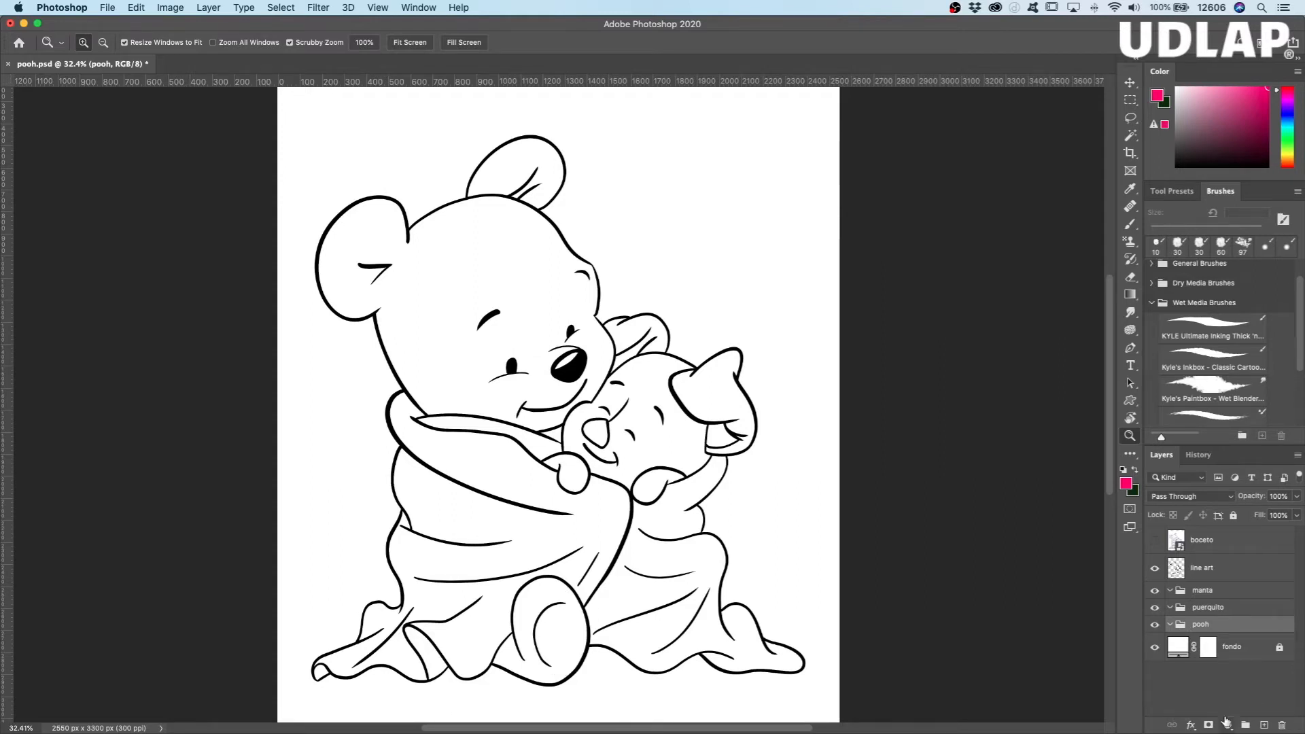
pyautogui.click(1264, 726)
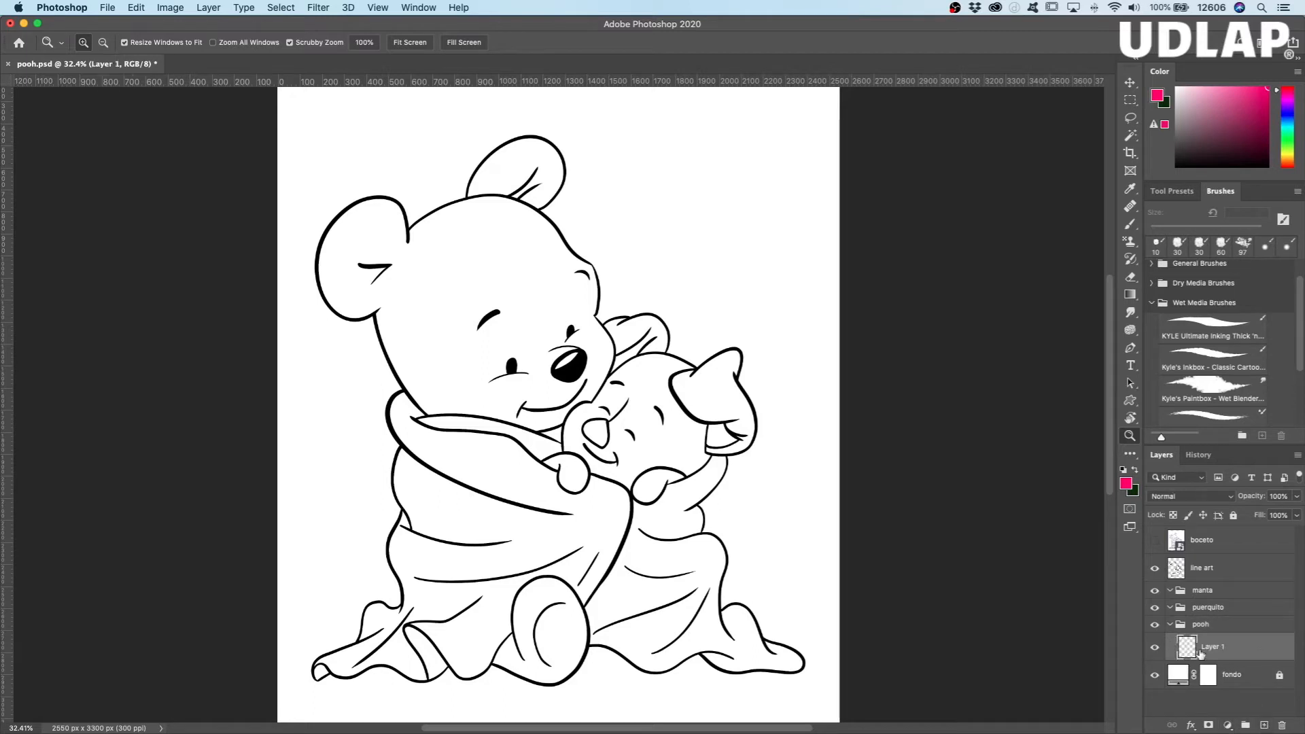
pyautogui.moveTo(1187, 651); pyautogui.dragTo(1211, 629)
pyautogui.click(1171, 628)
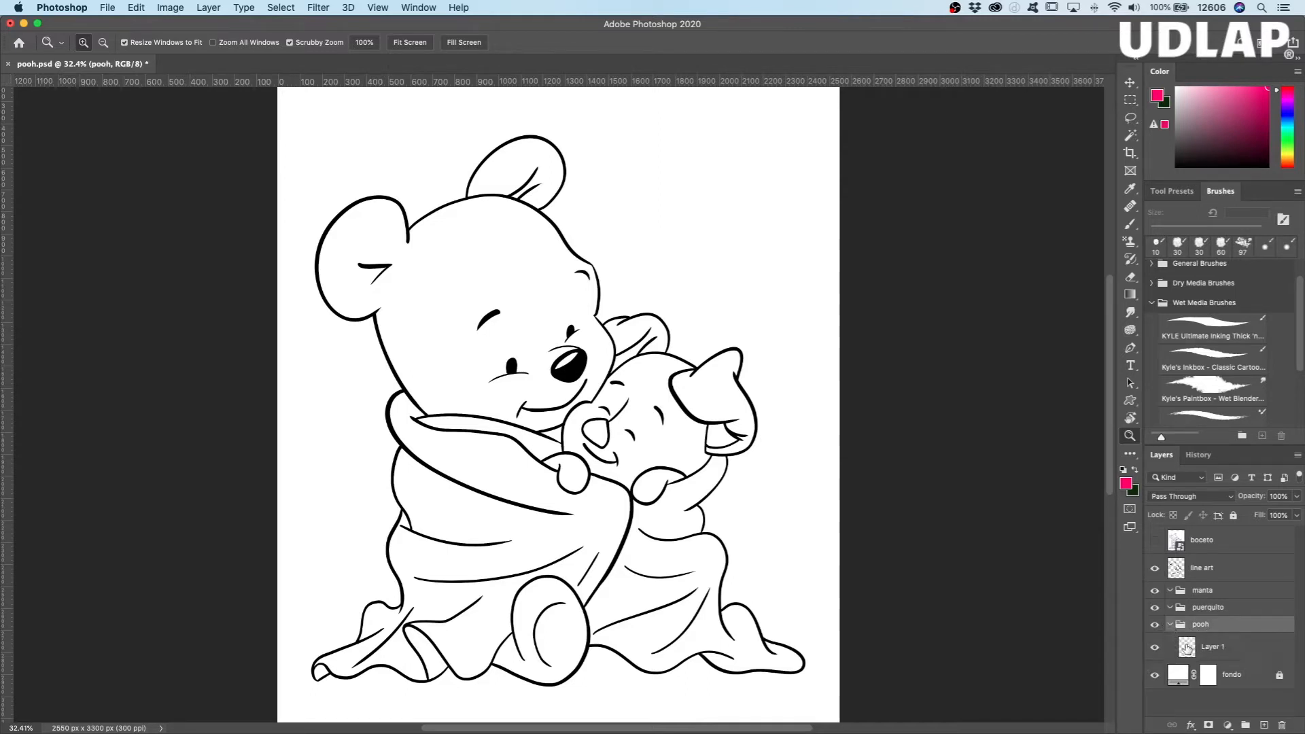
pyautogui.click(1187, 651)
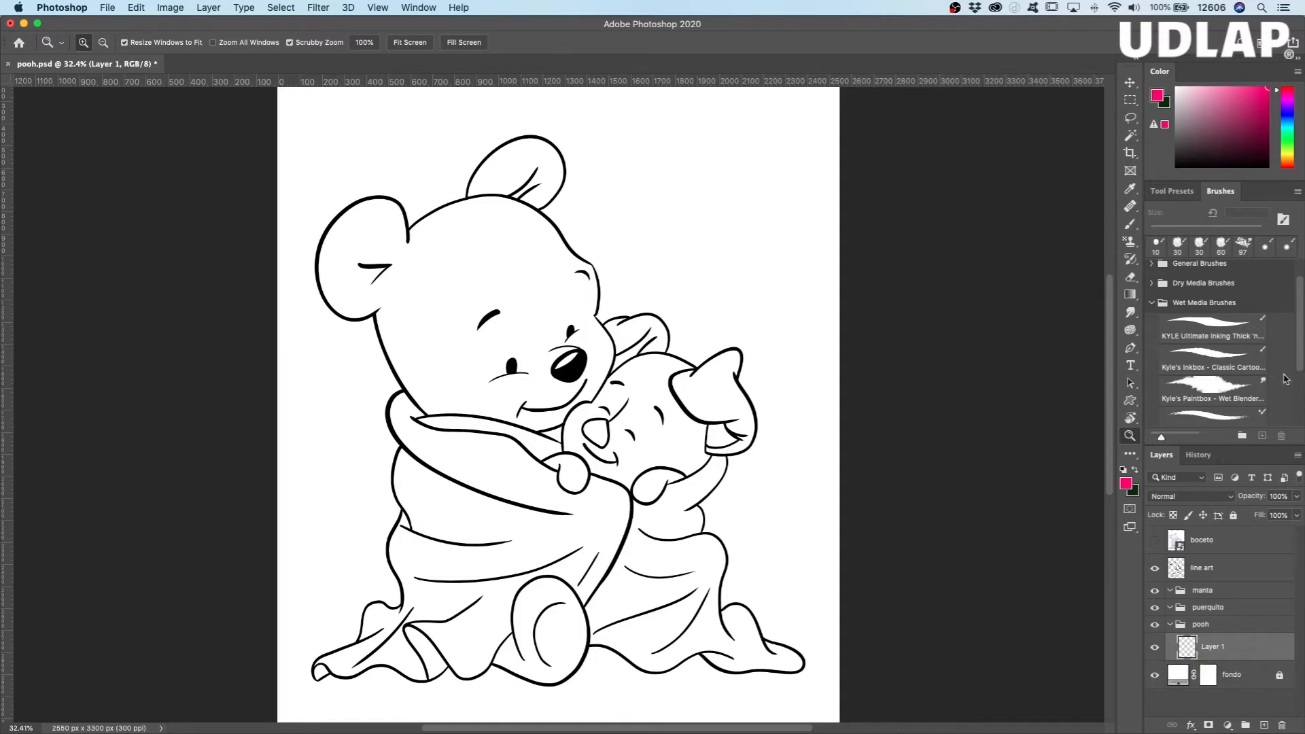
# Step: Set the foreground colour to a neutral light gray, #b4b4b4
pyautogui.moveTo(1192, 154); pyautogui.dragTo(1176, 106)
pyautogui.click(1158, 97)
pyautogui.moveTo(699, 458)
pyautogui.mouseDown()
pyautogui.moveTo(712, 456)
pyautogui.moveTo(689, 466)
pyautogui.moveTo(680, 509)
pyautogui.moveTo(681, 418)
pyautogui.moveTo(675, 458)
pyautogui.mouseUp()
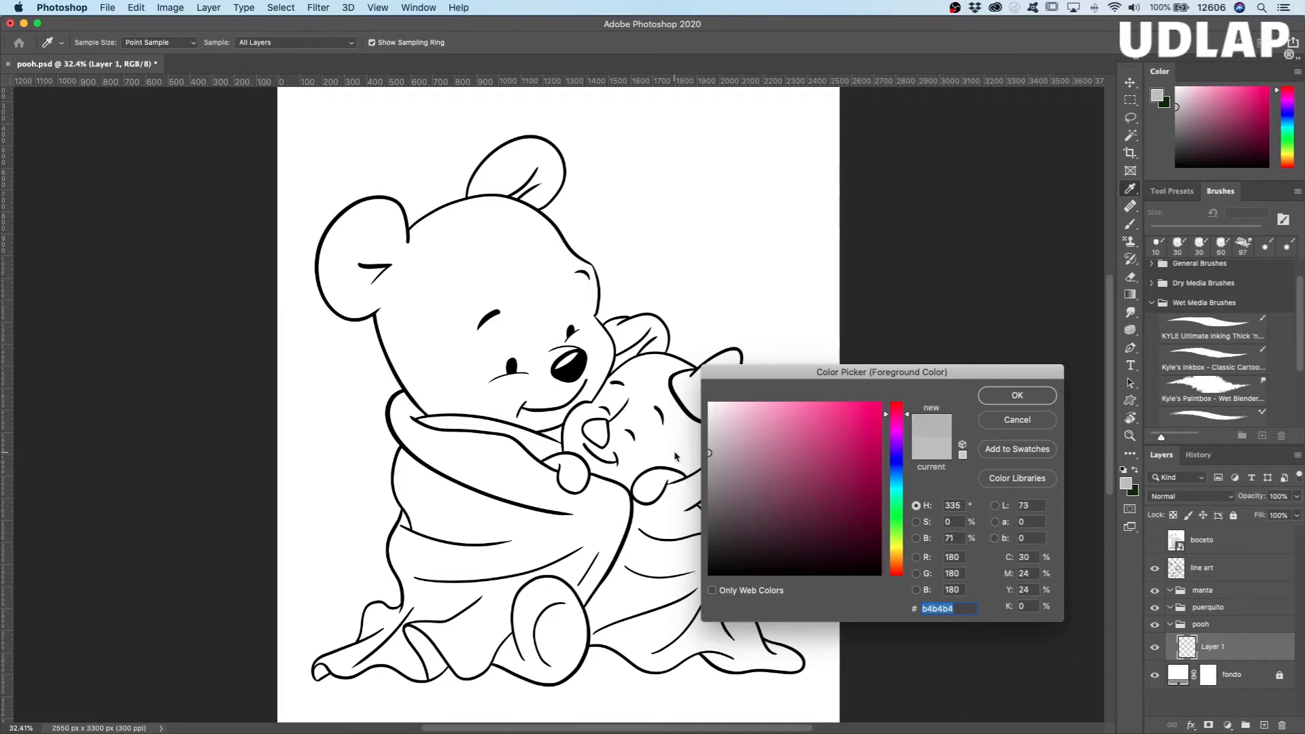
pyautogui.click(1016, 421)
pyautogui.press('z')
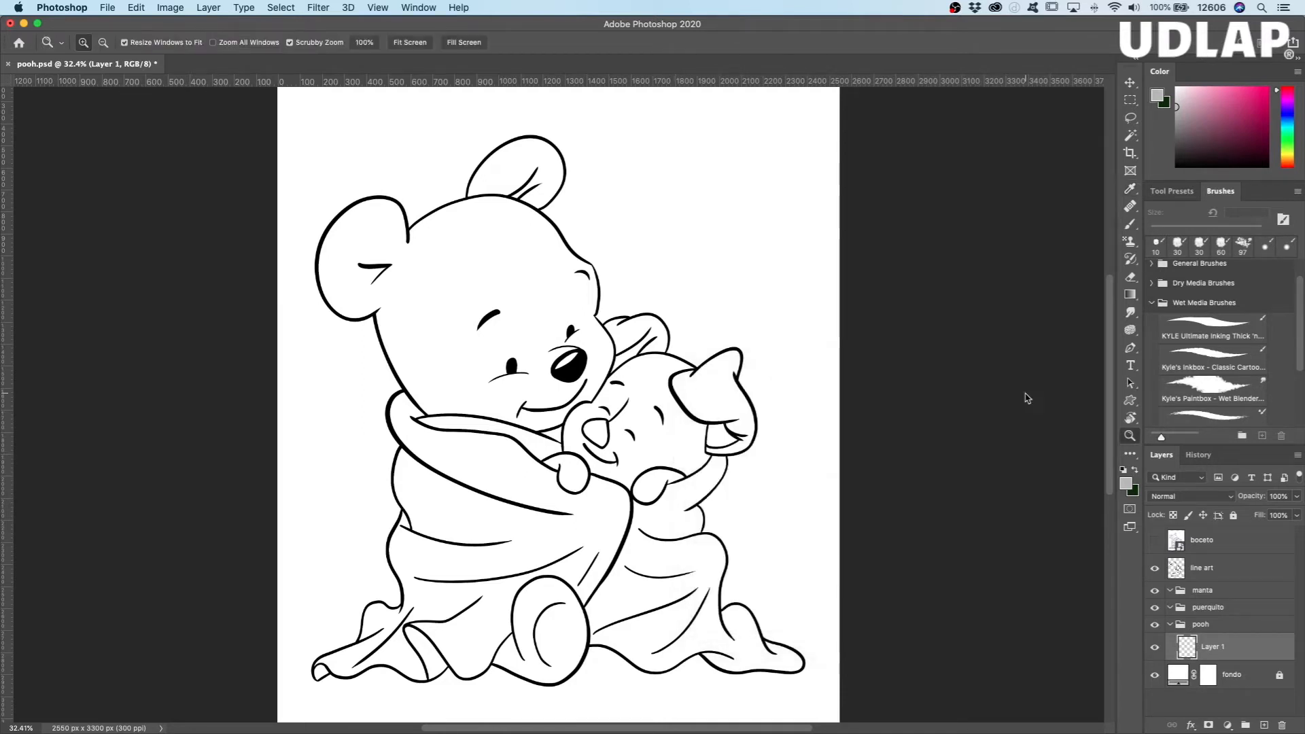
# Step: Activate the Brush tool with the "1 Full force" tool preset for painting Pooh's head
pyautogui.moveTo(456, 295); pyautogui.dragTo(580, 384)
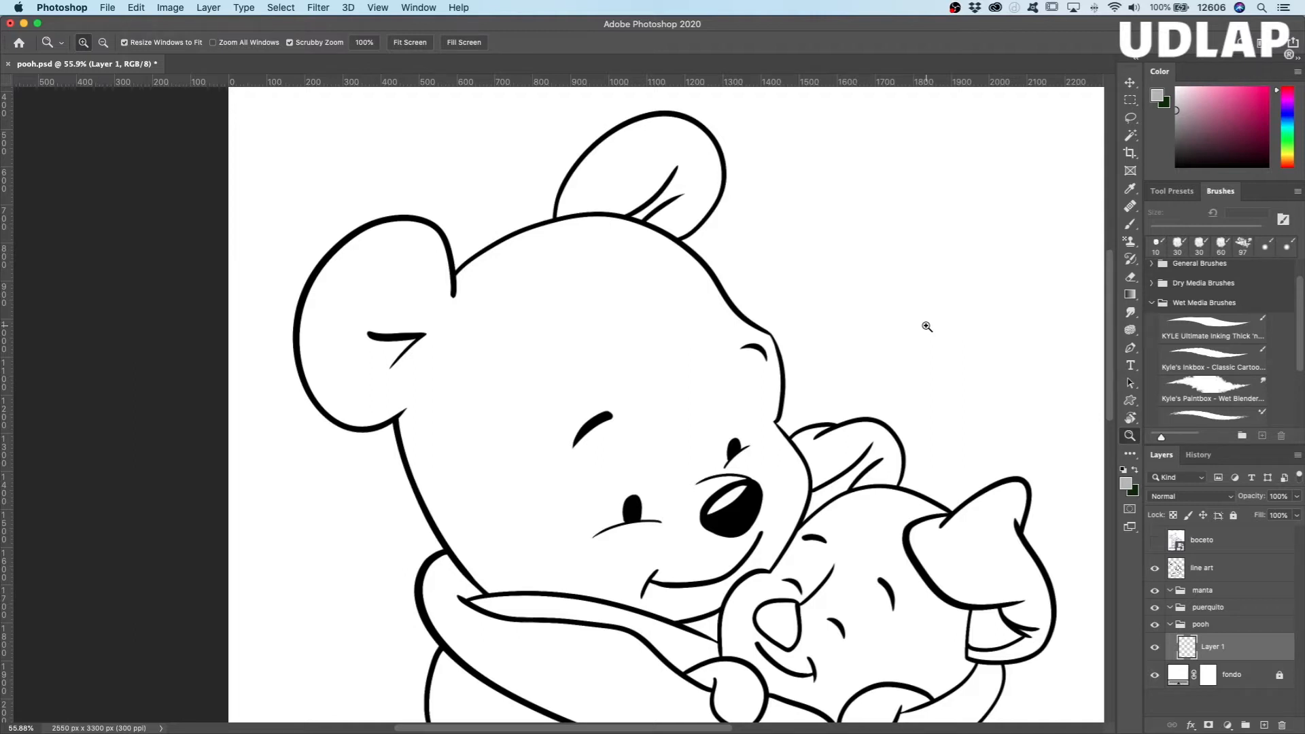
pyautogui.click(1180, 193)
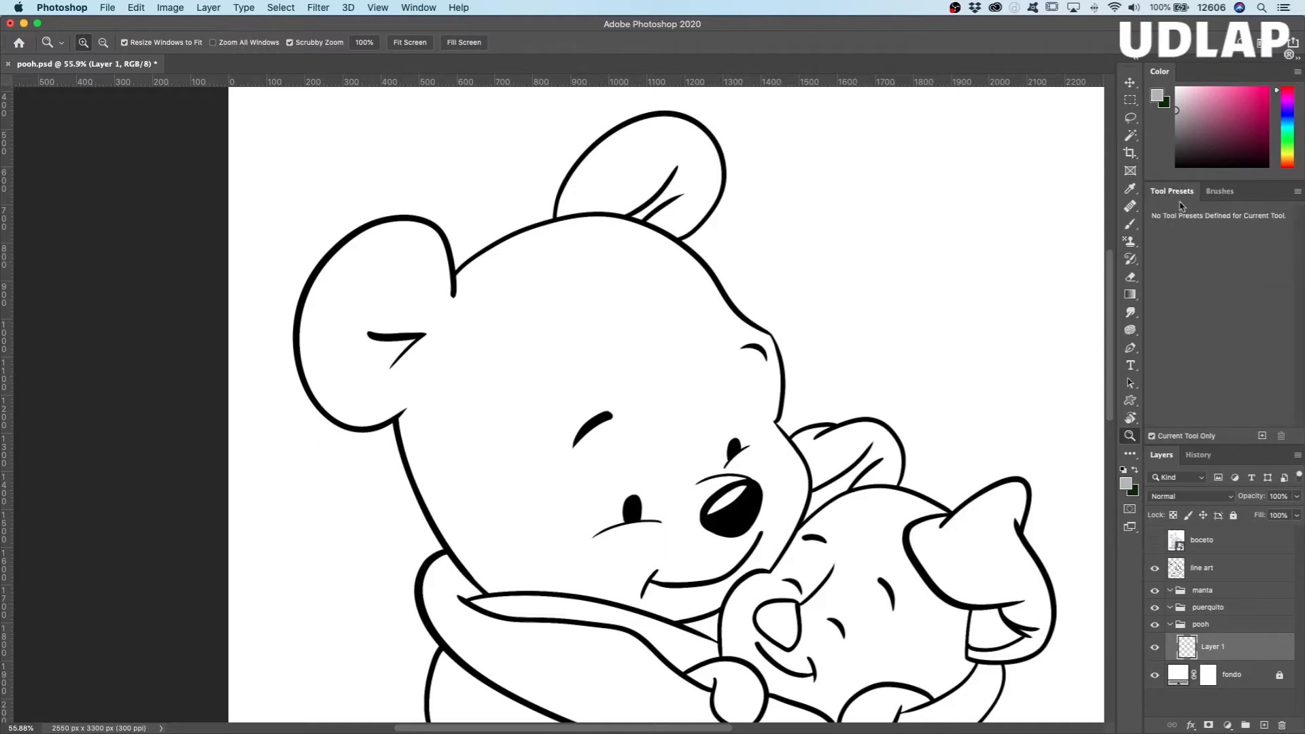
pyautogui.click(1130, 225)
pyautogui.click(1184, 215)
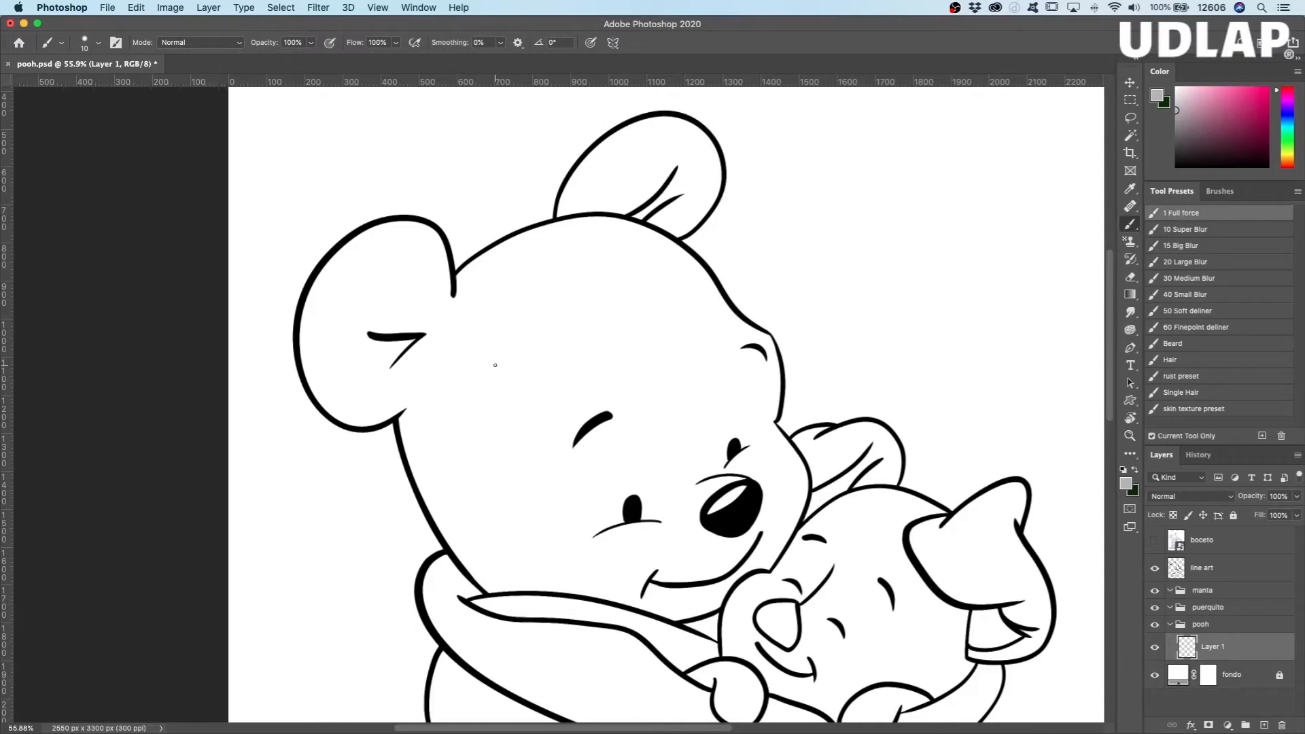
# Step: Paint Pooh's head and both ears flat gray with a 107 px brush, filling in close to the outlines
pyautogui.moveTo(580, 361); pyautogui.dragTo(646, 348)
pyautogui.moveTo(476, 347)
pyautogui.mouseDown()
pyautogui.moveTo(601, 301)
pyautogui.moveTo(549, 361)
pyautogui.moveTo(519, 445)
pyautogui.moveTo(644, 381)
pyautogui.moveTo(570, 476)
pyautogui.moveTo(631, 450)
pyautogui.moveTo(644, 490)
pyautogui.moveTo(671, 500)
pyautogui.moveTo(628, 526)
pyautogui.moveTo(657, 488)
pyautogui.moveTo(602, 436)
pyautogui.moveTo(600, 344)
pyautogui.moveTo(638, 358)
pyautogui.moveTo(624, 314)
pyautogui.moveTo(681, 414)
pyautogui.moveTo(729, 413)
pyautogui.moveTo(738, 371)
pyautogui.moveTo(714, 375)
pyautogui.moveTo(652, 297)
pyautogui.moveTo(695, 332)
pyautogui.moveTo(573, 261)
pyautogui.moveTo(526, 281)
pyautogui.moveTo(638, 284)
pyautogui.moveTo(479, 296)
pyautogui.moveTo(443, 372)
pyautogui.moveTo(457, 334)
pyautogui.moveTo(400, 337)
pyautogui.moveTo(367, 361)
pyautogui.moveTo(339, 305)
pyautogui.moveTo(380, 265)
pyautogui.moveTo(456, 335)
pyautogui.moveTo(506, 520)
pyautogui.moveTo(453, 363)
pyautogui.moveTo(486, 437)
pyautogui.moveTo(474, 506)
pyautogui.moveTo(440, 429)
pyautogui.moveTo(517, 544)
pyautogui.moveTo(544, 517)
pyautogui.moveTo(593, 535)
pyautogui.moveTo(566, 498)
pyautogui.moveTo(639, 543)
pyautogui.moveTo(662, 527)
pyautogui.moveTo(693, 550)
pyautogui.moveTo(686, 502)
pyautogui.moveTo(707, 466)
pyautogui.moveTo(748, 446)
pyautogui.moveTo(709, 445)
pyautogui.moveTo(749, 385)
pyautogui.moveTo(732, 346)
pyautogui.moveTo(645, 260)
pyautogui.moveTo(595, 250)
pyautogui.moveTo(527, 264)
pyautogui.moveTo(430, 340)
pyautogui.moveTo(420, 255)
pyautogui.moveTo(394, 253)
pyautogui.moveTo(354, 278)
pyautogui.moveTo(333, 314)
pyautogui.moveTo(338, 383)
pyautogui.moveTo(376, 397)
pyautogui.moveTo(408, 358)
pyautogui.moveTo(443, 466)
pyautogui.moveTo(512, 548)
pyautogui.moveTo(591, 557)
pyautogui.moveTo(574, 548)
pyautogui.moveTo(542, 562)
pyautogui.moveTo(586, 539)
pyautogui.mouseUp()
pyautogui.moveTo(580, 248)
pyautogui.mouseDown()
pyautogui.moveTo(603, 180)
pyautogui.moveTo(647, 144)
pyautogui.moveTo(680, 148)
pyautogui.moveTo(681, 184)
pyautogui.moveTo(646, 229)
pyautogui.moveTo(629, 226)
pyautogui.moveTo(663, 163)
pyautogui.moveTo(639, 182)
pyautogui.mouseUp()
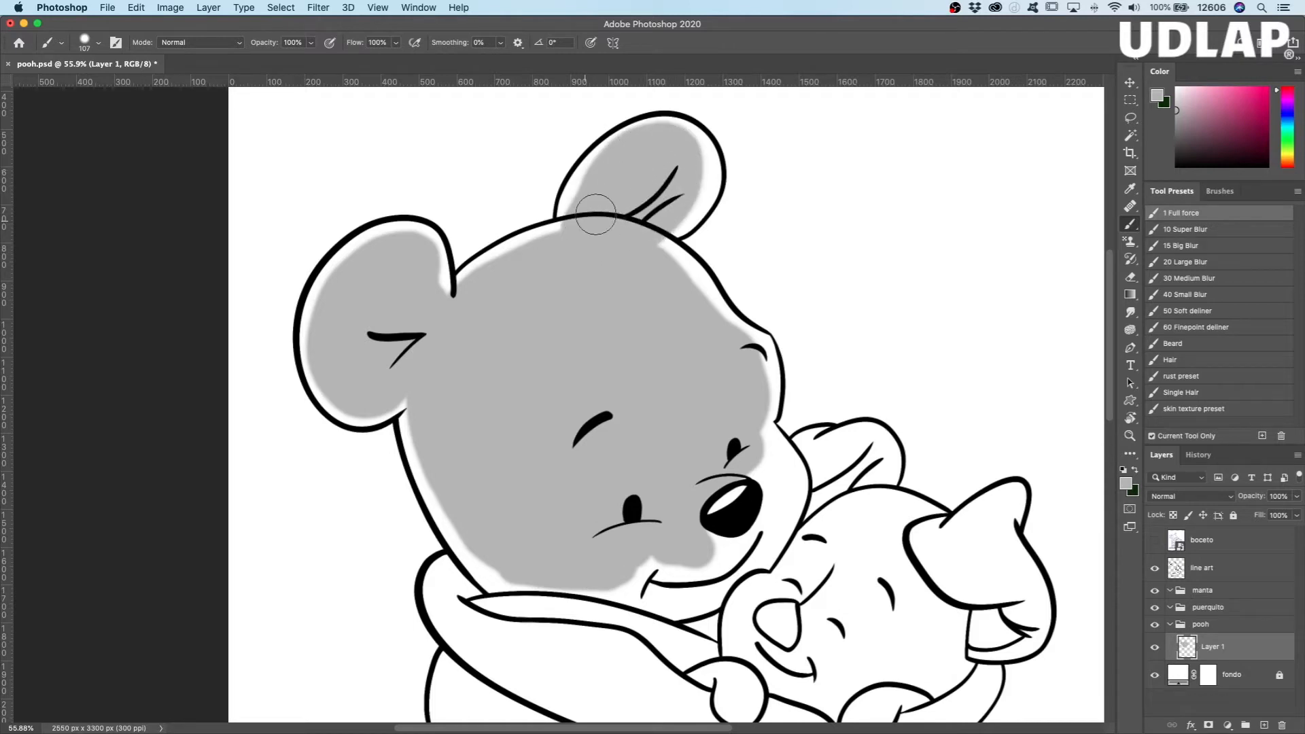
pyautogui.moveTo(662, 302)
pyautogui.mouseDown()
pyautogui.moveTo(687, 298)
pyautogui.moveTo(658, 263)
pyautogui.moveTo(709, 319)
pyautogui.moveTo(650, 257)
pyautogui.moveTo(686, 289)
pyautogui.moveTo(752, 407)
pyautogui.moveTo(710, 343)
pyautogui.moveTo(741, 357)
pyautogui.moveTo(747, 410)
pyautogui.moveTo(745, 354)
pyautogui.moveTo(743, 421)
pyautogui.moveTo(766, 472)
pyautogui.moveTo(754, 466)
pyautogui.moveTo(782, 483)
pyautogui.moveTo(777, 513)
pyautogui.moveTo(777, 471)
pyautogui.moveTo(764, 537)
pyautogui.moveTo(697, 546)
pyautogui.moveTo(711, 548)
pyautogui.moveTo(705, 578)
pyautogui.moveTo(685, 589)
pyautogui.moveTo(641, 566)
pyautogui.moveTo(686, 579)
pyautogui.moveTo(499, 563)
pyautogui.moveTo(452, 498)
pyautogui.moveTo(418, 387)
pyautogui.moveTo(363, 369)
pyautogui.moveTo(352, 311)
pyautogui.moveTo(406, 250)
pyautogui.moveTo(454, 379)
pyautogui.moveTo(428, 323)
pyautogui.moveTo(598, 231)
pyautogui.moveTo(507, 279)
pyautogui.moveTo(503, 263)
pyautogui.moveTo(521, 271)
pyautogui.moveTo(660, 173)
pyautogui.moveTo(676, 140)
pyautogui.moveTo(633, 236)
pyautogui.moveTo(660, 216)
pyautogui.moveTo(643, 154)
pyautogui.moveTo(591, 204)
pyautogui.moveTo(628, 224)
pyautogui.mouseUp()
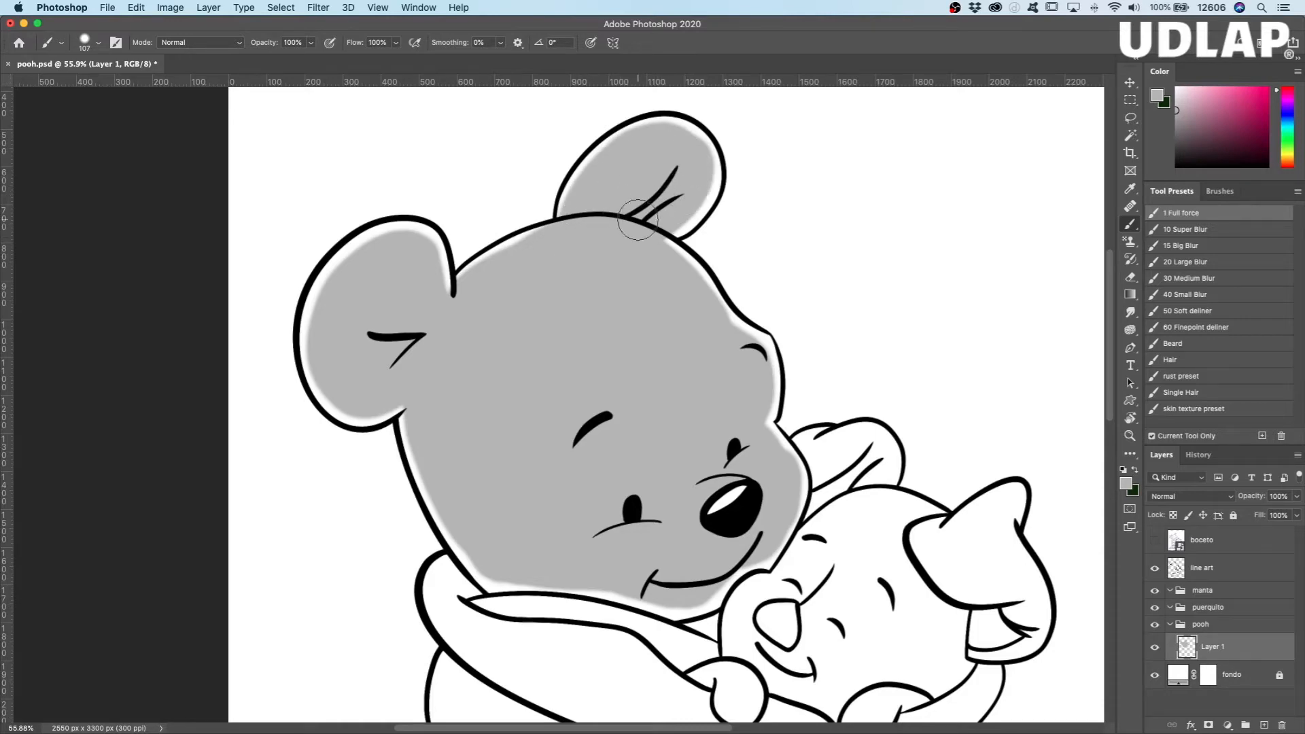
pyautogui.moveTo(734, 348)
pyautogui.mouseDown()
pyautogui.moveTo(744, 373)
pyautogui.moveTo(735, 354)
pyautogui.moveTo(754, 357)
pyautogui.moveTo(746, 413)
pyautogui.mouseUp()
# Step: Unlock the fondo fill layer, change its colour to pure red #ff0000 and lock the layer again
pyautogui.click(1182, 675)
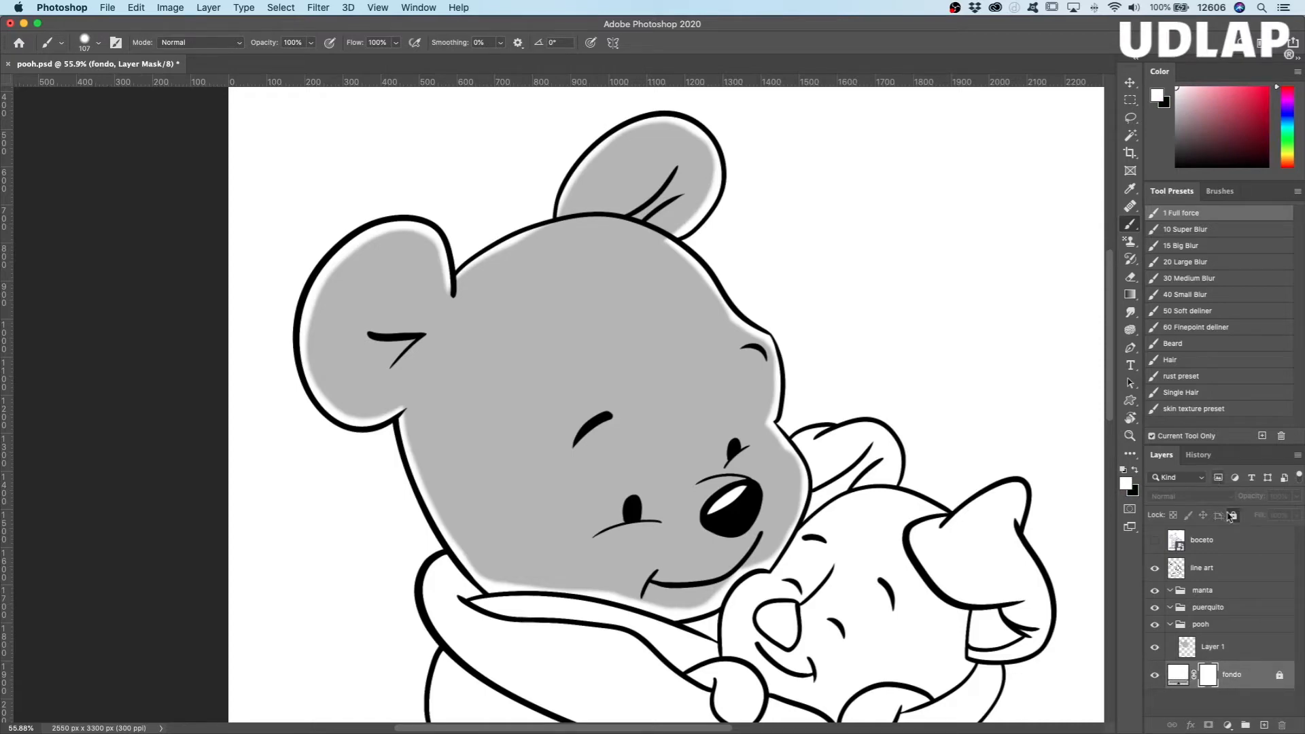
pyautogui.click(1234, 516)
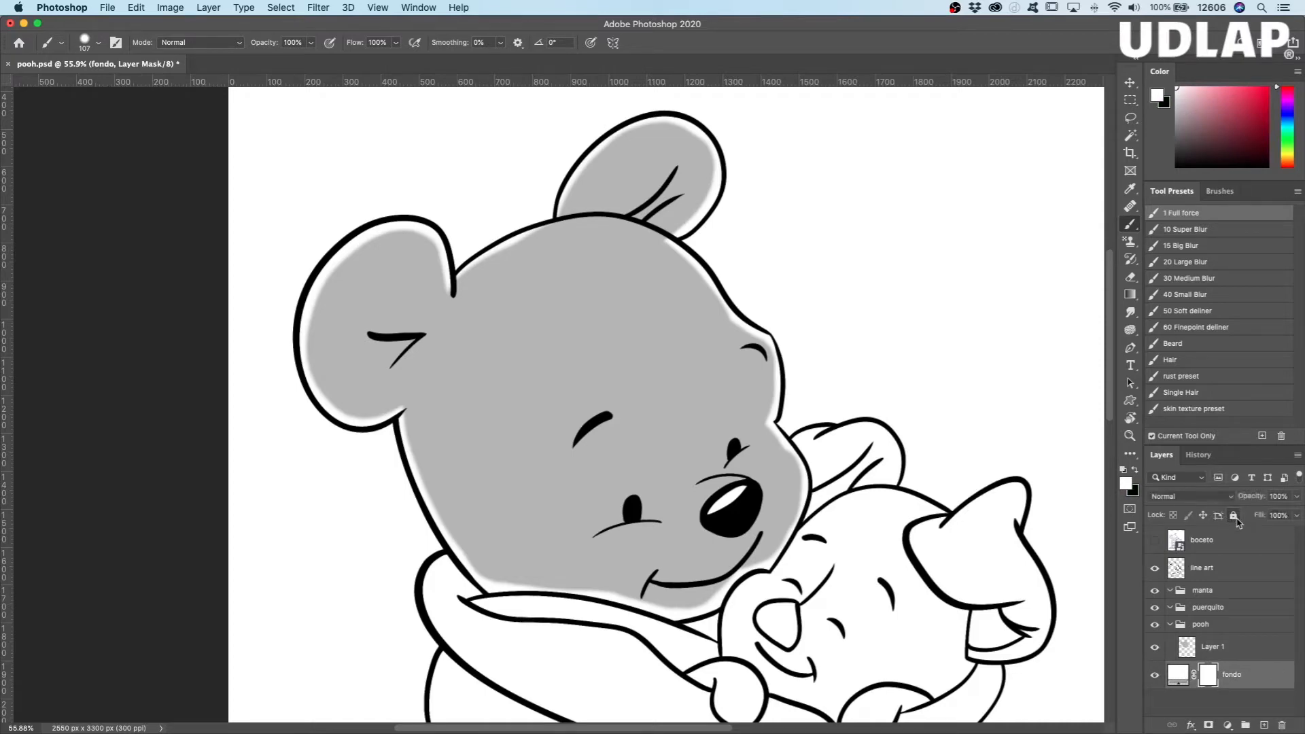
pyautogui.doubleClick(1177, 675)
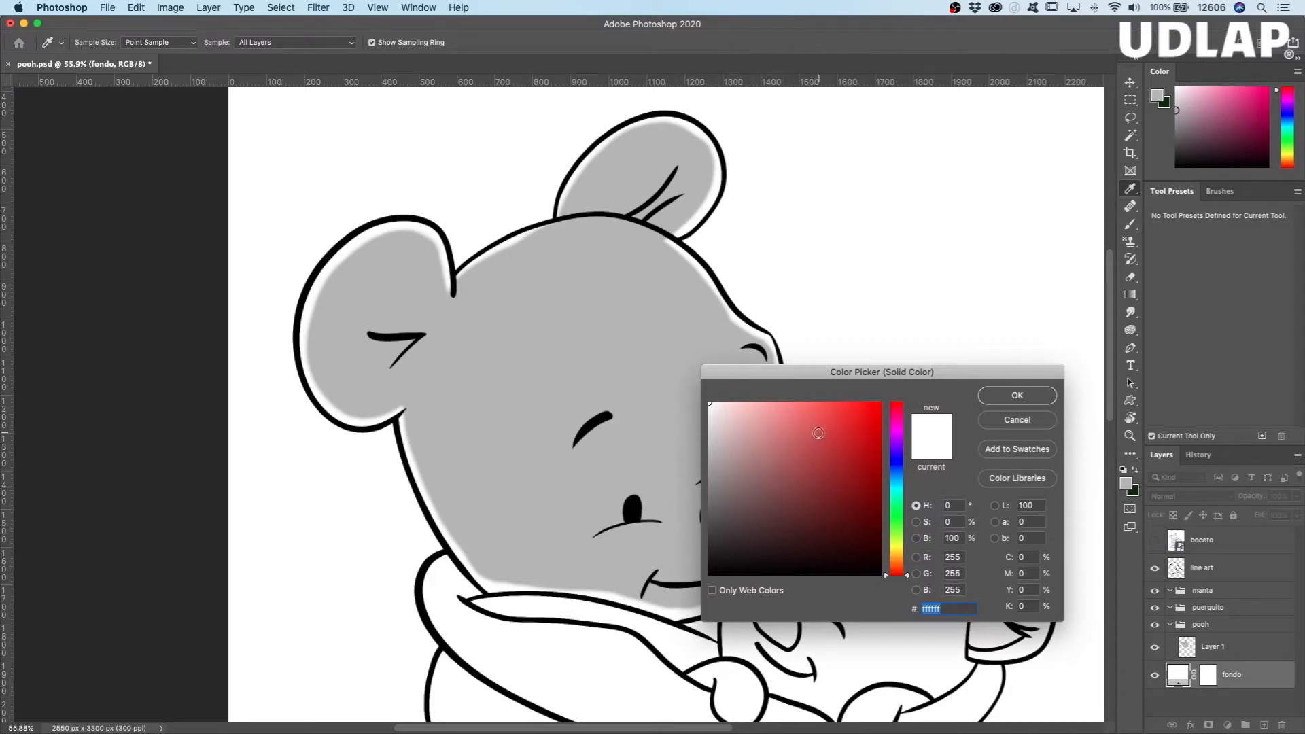
pyautogui.moveTo(876, 408); pyautogui.dragTo(901, 396)
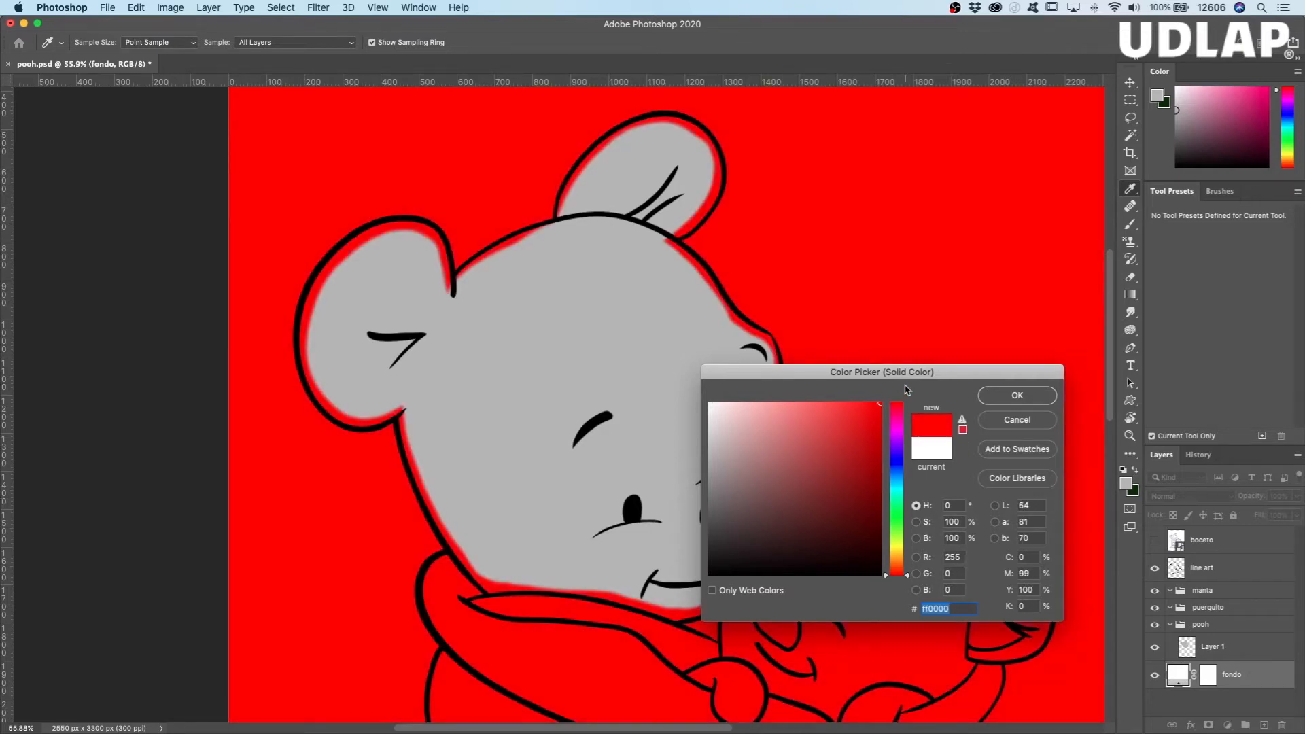
pyautogui.click(1017, 396)
pyautogui.press('b')
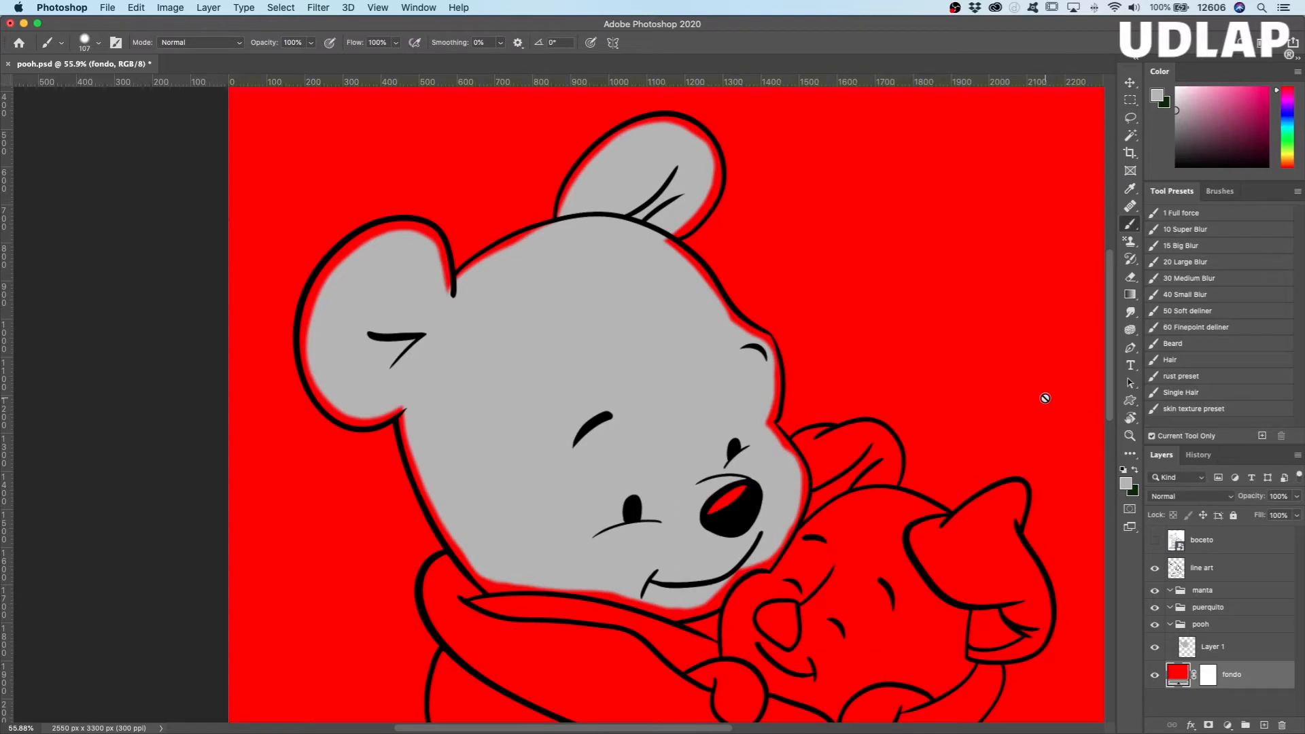
pyautogui.click(1234, 516)
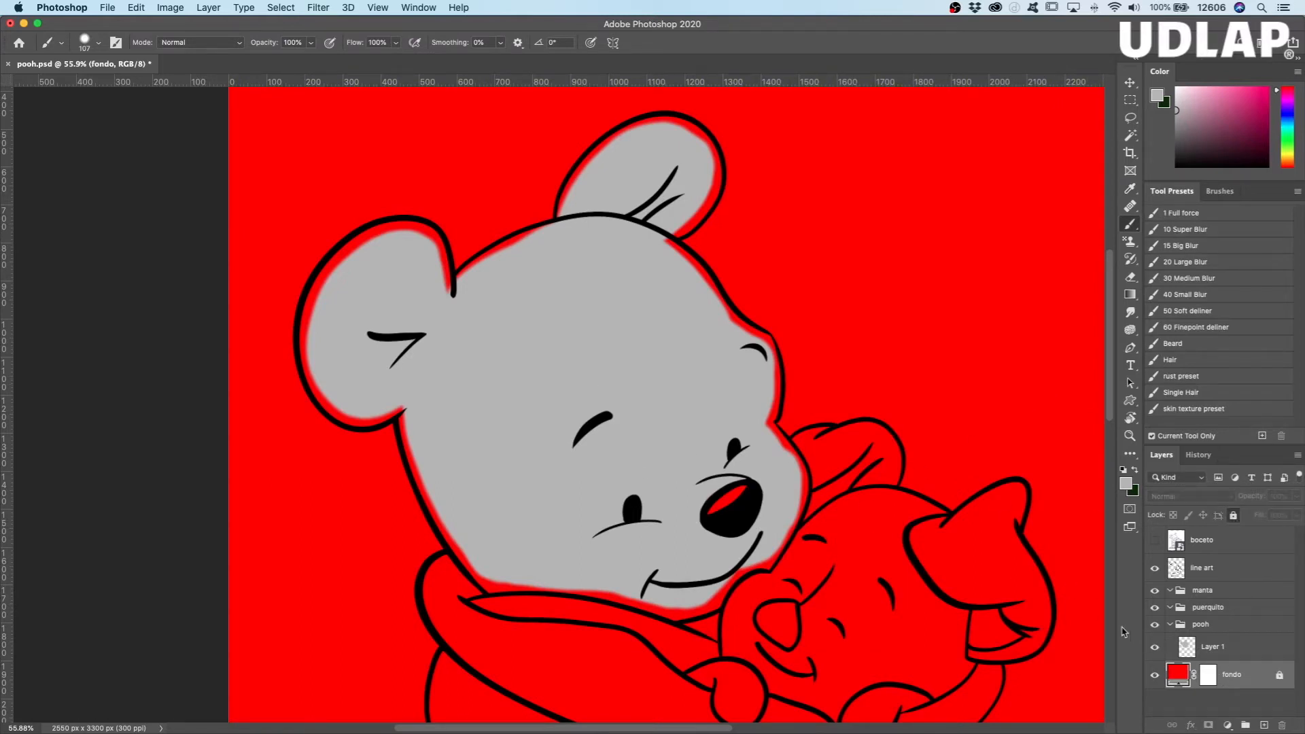
# Step: On Layer 1, extend the gray to the outline along the upper and outer edges of Pooh's left ear with a 30 px brush
pyautogui.click(1221, 649)
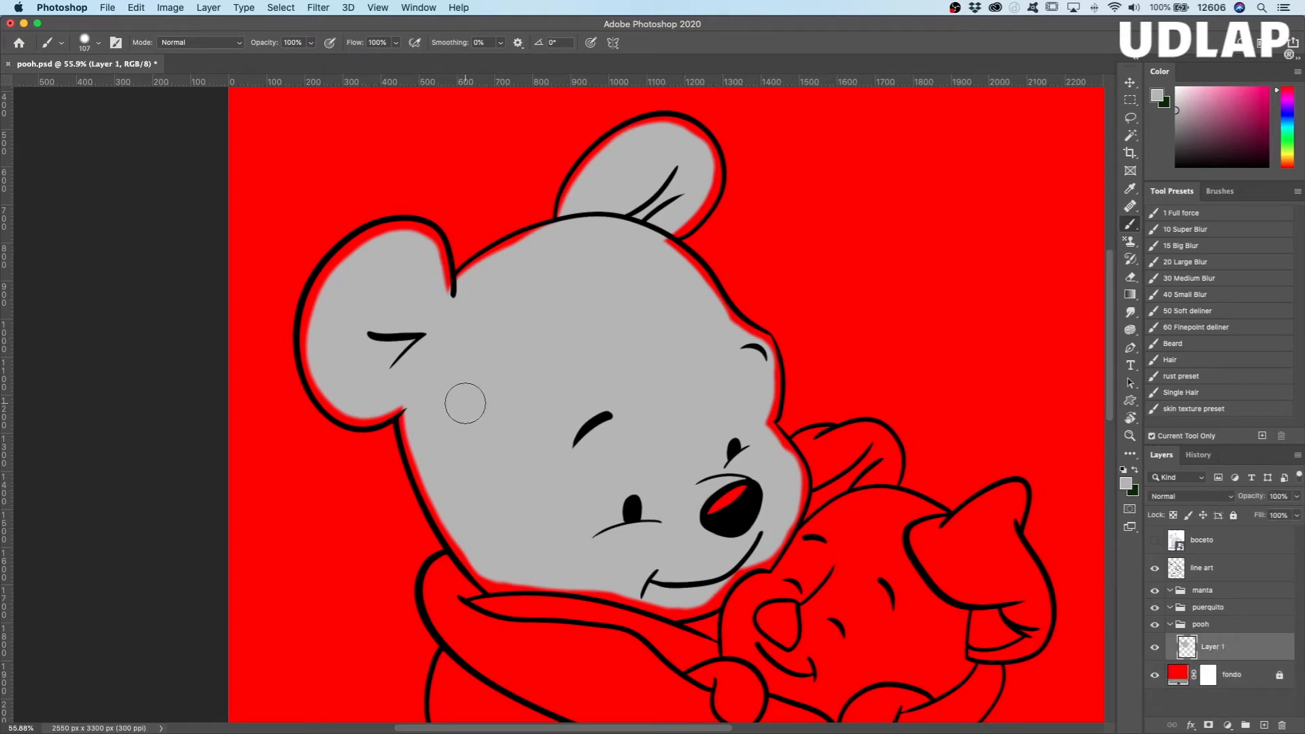
pyautogui.press('z')
pyautogui.moveTo(464, 348)
pyautogui.mouseDown()
pyautogui.moveTo(513, 353)
pyautogui.moveTo(510, 378)
pyautogui.moveTo(655, 466)
pyautogui.moveTo(631, 454)
pyautogui.mouseUp()
pyautogui.press('b')
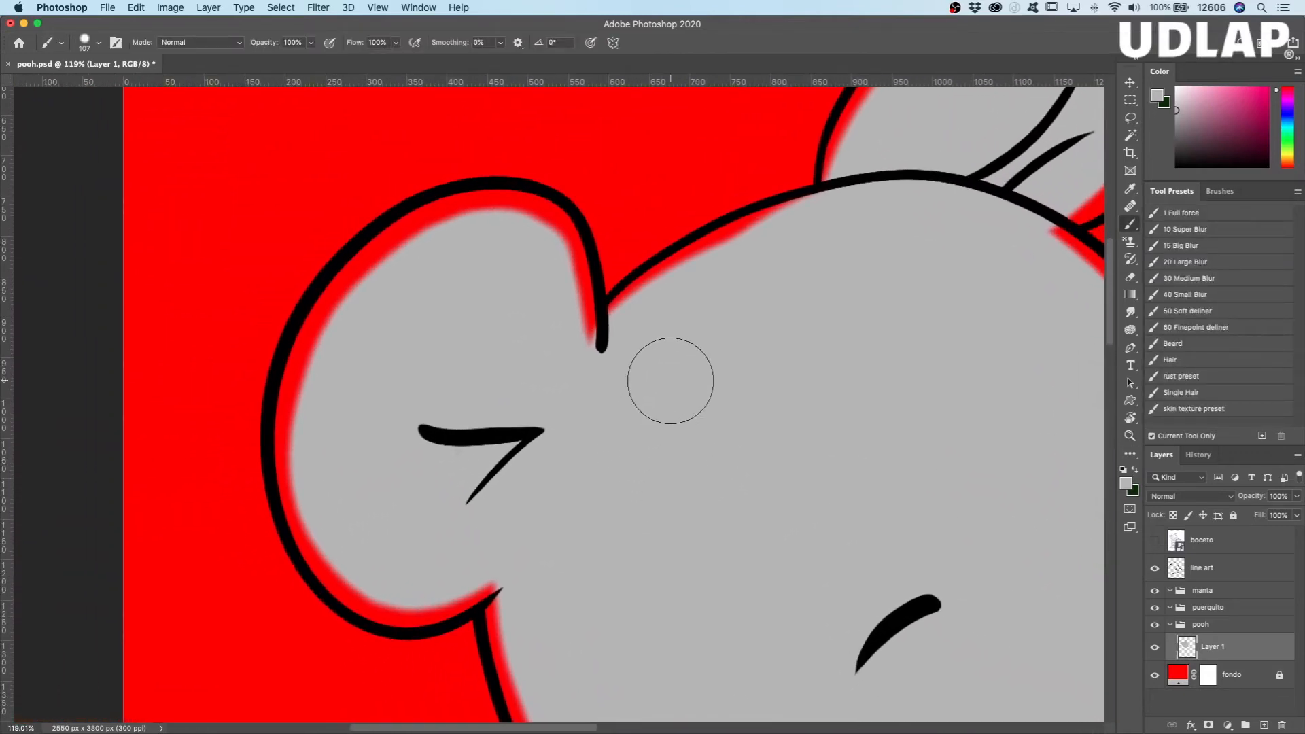
pyautogui.moveTo(657, 404); pyautogui.dragTo(624, 417)
pyautogui.moveTo(585, 335)
pyautogui.mouseDown()
pyautogui.moveTo(556, 222)
pyautogui.moveTo(586, 305)
pyautogui.moveTo(572, 235)
pyautogui.moveTo(581, 274)
pyautogui.moveTo(588, 353)
pyautogui.moveTo(571, 257)
pyautogui.moveTo(546, 215)
pyautogui.moveTo(570, 257)
pyautogui.moveTo(555, 216)
pyautogui.mouseUp()
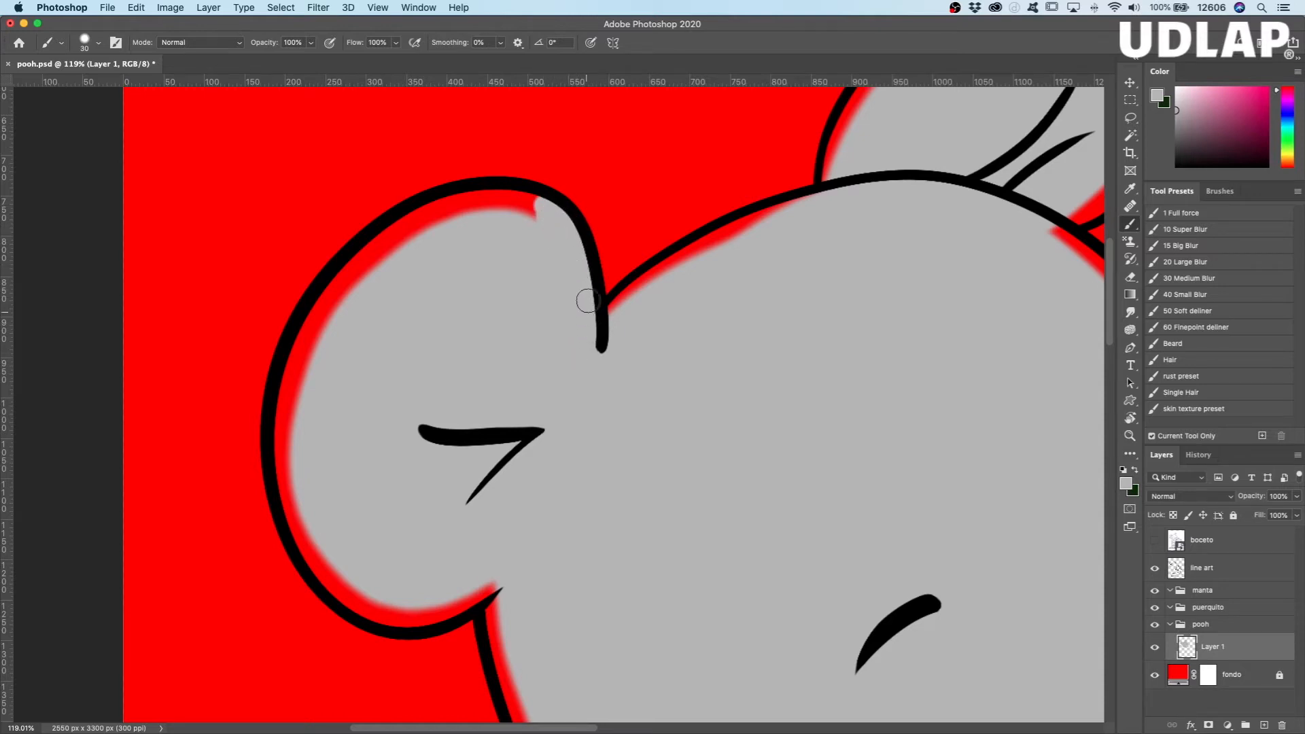
pyautogui.moveTo(539, 210)
pyautogui.mouseDown()
pyautogui.moveTo(470, 200)
pyautogui.moveTo(446, 204)
pyautogui.moveTo(532, 217)
pyautogui.moveTo(428, 225)
pyautogui.moveTo(456, 206)
pyautogui.moveTo(393, 231)
pyautogui.moveTo(327, 298)
pyautogui.moveTo(383, 249)
pyautogui.moveTo(341, 305)
pyautogui.moveTo(408, 233)
pyautogui.moveTo(327, 331)
pyautogui.moveTo(346, 290)
pyautogui.moveTo(335, 293)
pyautogui.moveTo(293, 402)
pyautogui.mouseUp()
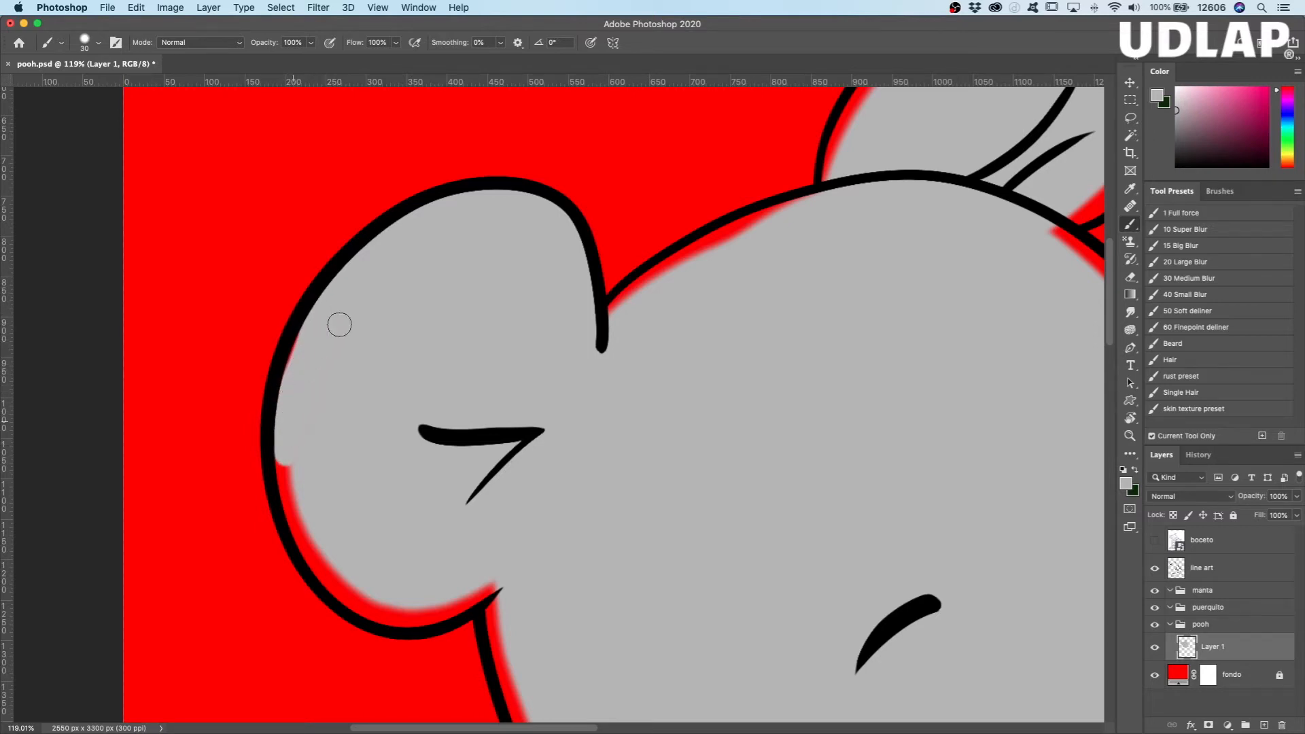
pyautogui.moveTo(281, 462); pyautogui.dragTo(313, 558)
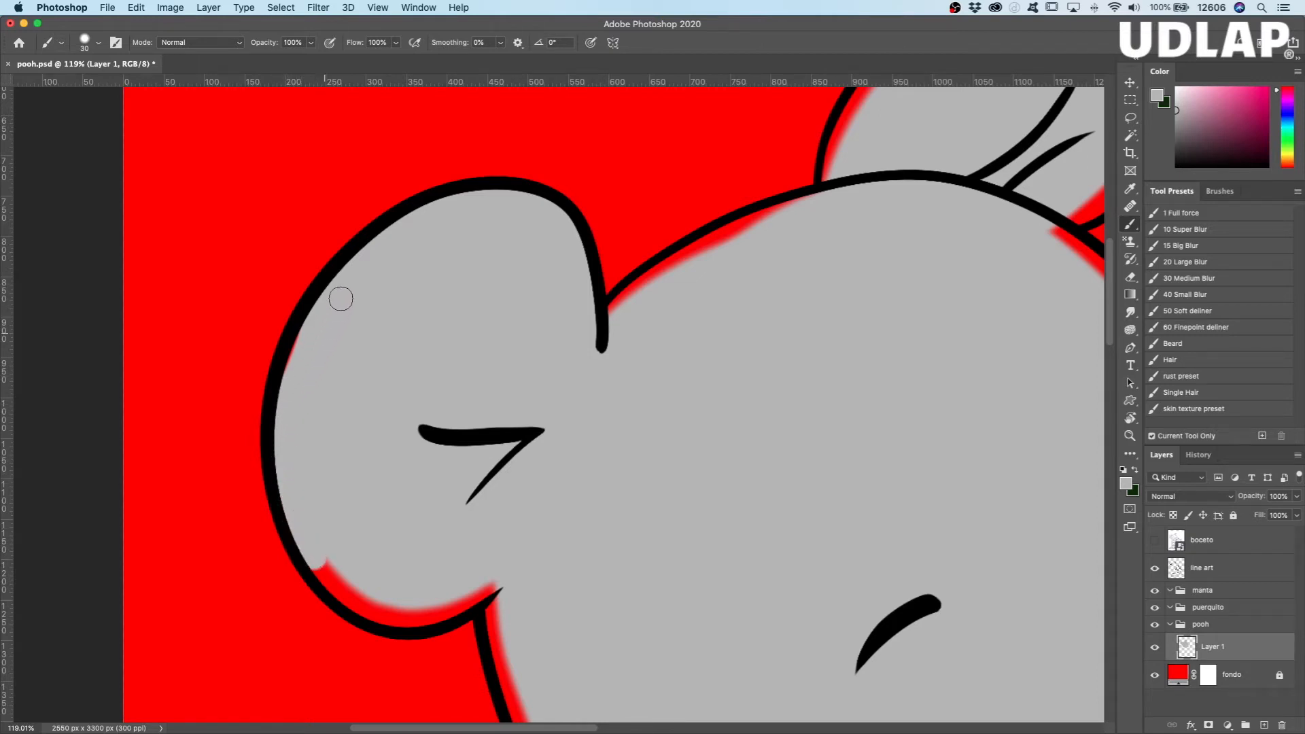
# Step: Paint over the thin red gap remaining inside the outer outline of Pooh's left ear
pyautogui.press('super+space')
pyautogui.moveTo(318, 342)
pyautogui.mouseDown()
pyautogui.moveTo(369, 337)
pyautogui.moveTo(358, 340)
pyautogui.mouseUp()
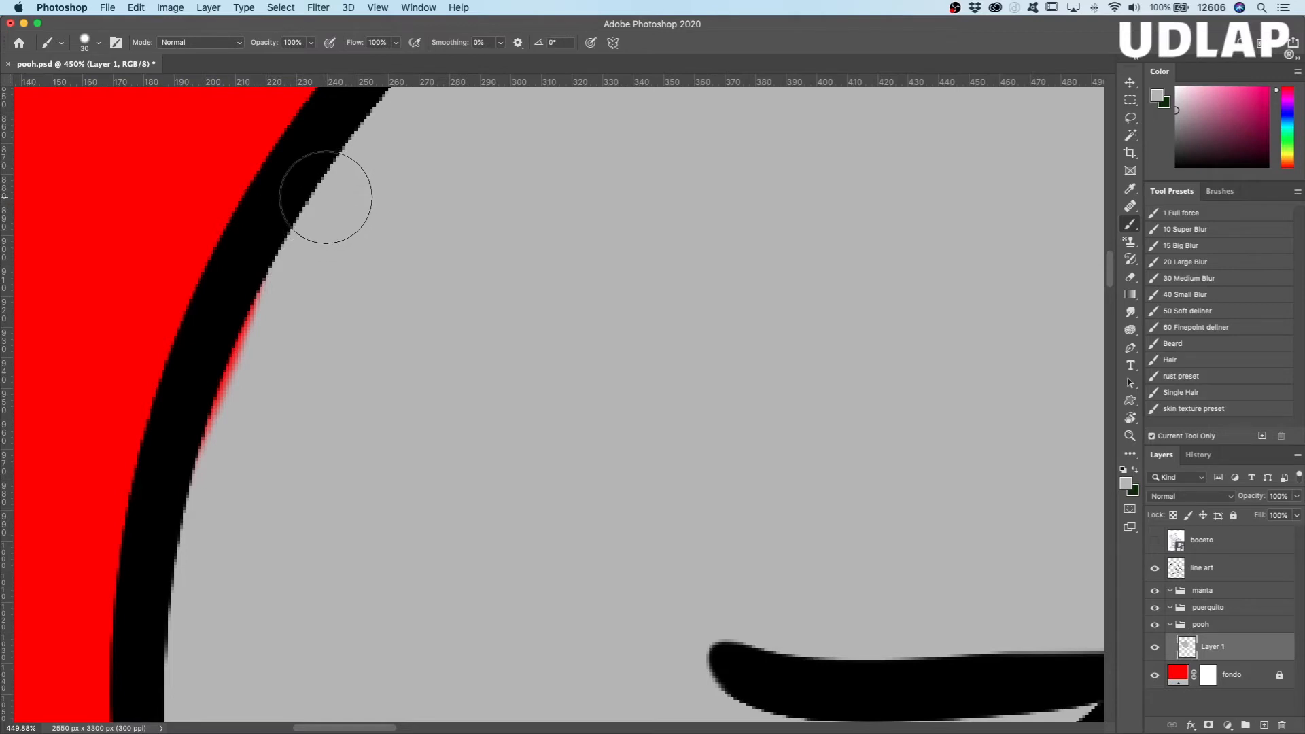
pyautogui.moveTo(300, 245); pyautogui.dragTo(206, 491)
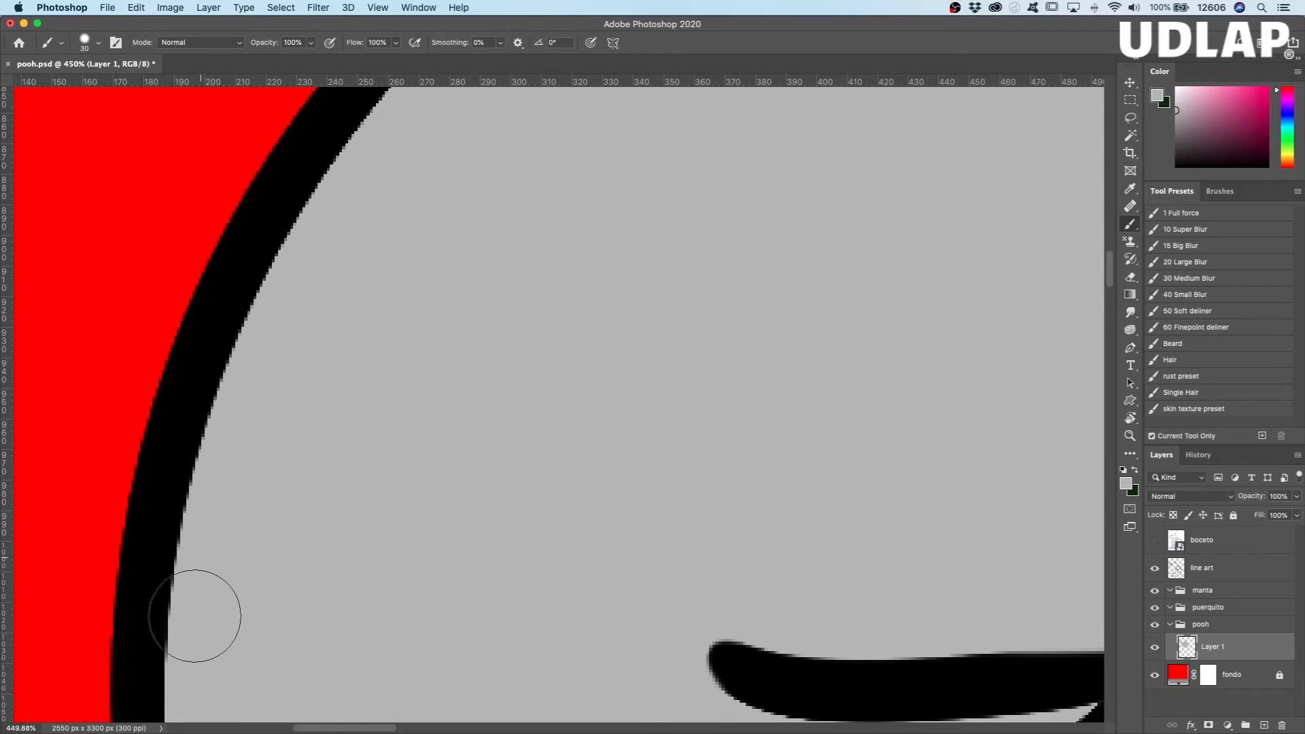
# Step: Fill the lower edge of Pooh's left ear and the start of the cheek below it with gray using a 16 px brush
pyautogui.moveTo(384, 490); pyautogui.dragTo(385, 217)
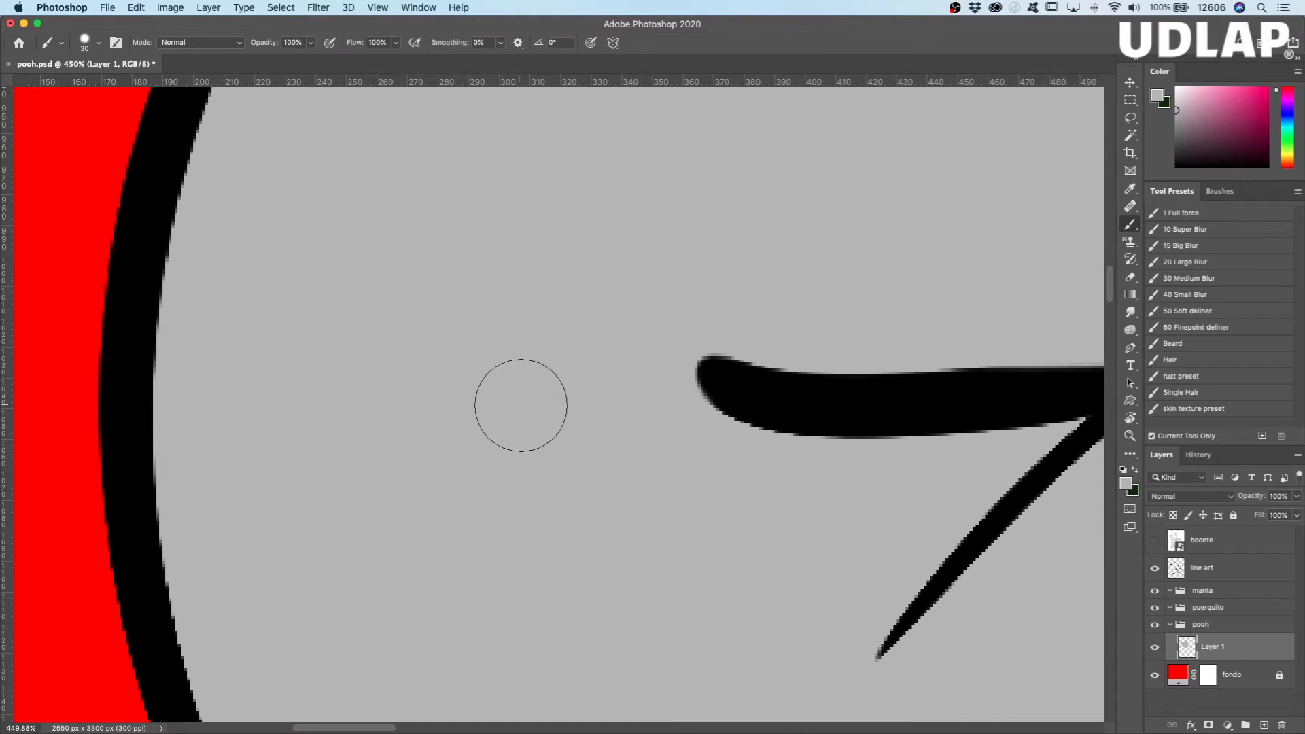
pyautogui.moveTo(543, 400); pyautogui.dragTo(495, 422)
pyautogui.moveTo(652, 542); pyautogui.dragTo(391, 378)
pyautogui.moveTo(239, 418)
pyautogui.mouseDown()
pyautogui.moveTo(312, 496)
pyautogui.moveTo(225, 439)
pyautogui.moveTo(251, 478)
pyautogui.moveTo(313, 524)
pyautogui.moveTo(276, 484)
pyautogui.mouseUp()
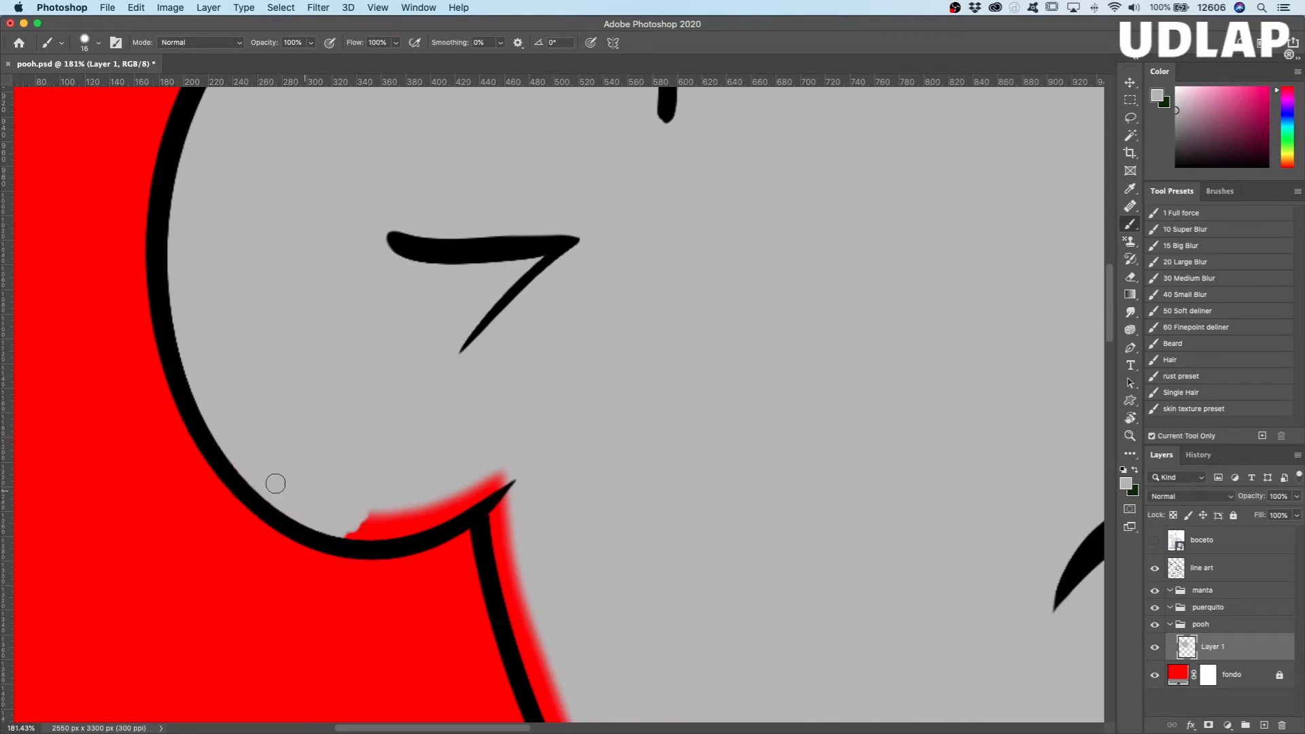
pyautogui.moveTo(355, 527); pyautogui.dragTo(452, 489)
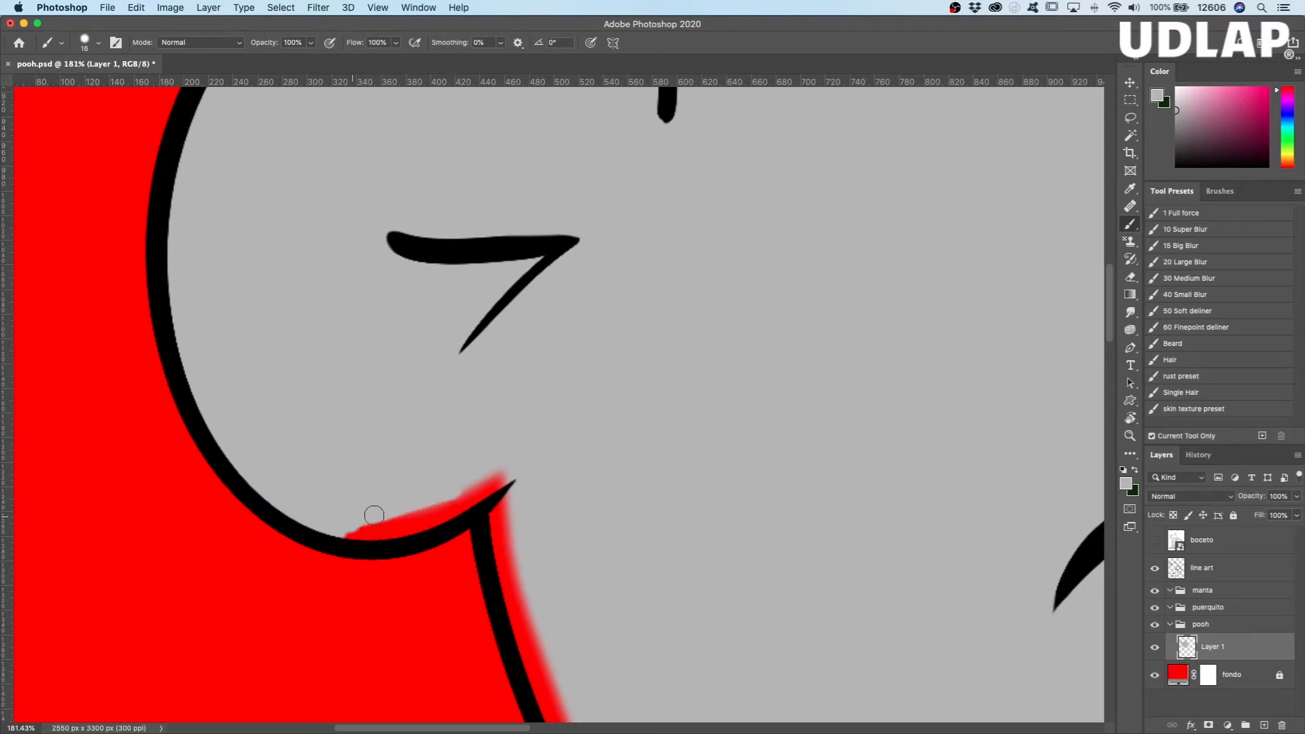
pyautogui.moveTo(354, 518); pyautogui.dragTo(501, 470)
pyautogui.moveTo(438, 510)
pyautogui.mouseDown()
pyautogui.moveTo(345, 537)
pyautogui.moveTo(456, 510)
pyautogui.moveTo(398, 530)
pyautogui.mouseUp()
pyautogui.moveTo(533, 578)
pyautogui.mouseDown()
pyautogui.moveTo(494, 540)
pyautogui.moveTo(487, 437)
pyautogui.moveTo(523, 590)
pyautogui.moveTo(488, 452)
pyautogui.mouseUp()
pyautogui.moveTo(490, 506)
pyautogui.mouseDown()
pyautogui.moveTo(500, 557)
pyautogui.moveTo(526, 581)
pyautogui.mouseUp()
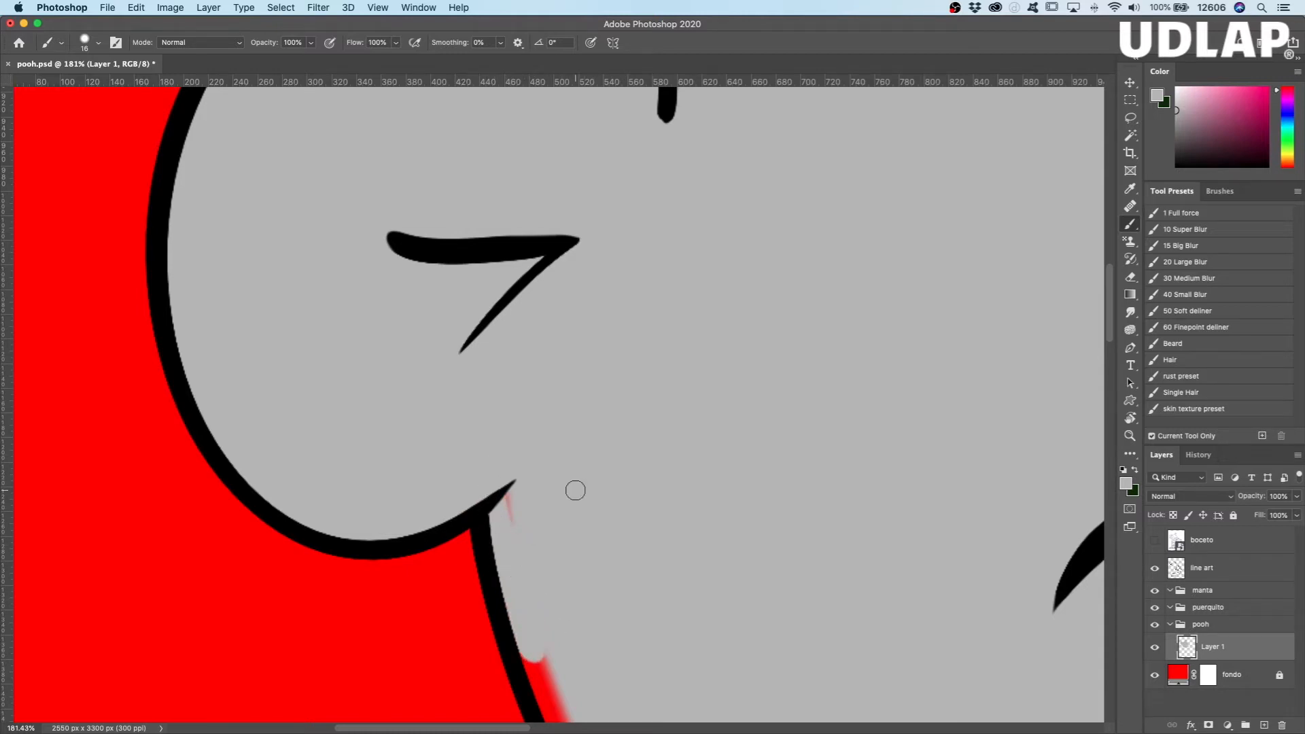
# Step: Inspect the faint unpainted sliver beside the pointed lower corner of Pooh's left ear
pyautogui.press('z')
pyautogui.moveTo(539, 500); pyautogui.dragTo(596, 490)
pyautogui.press('b')
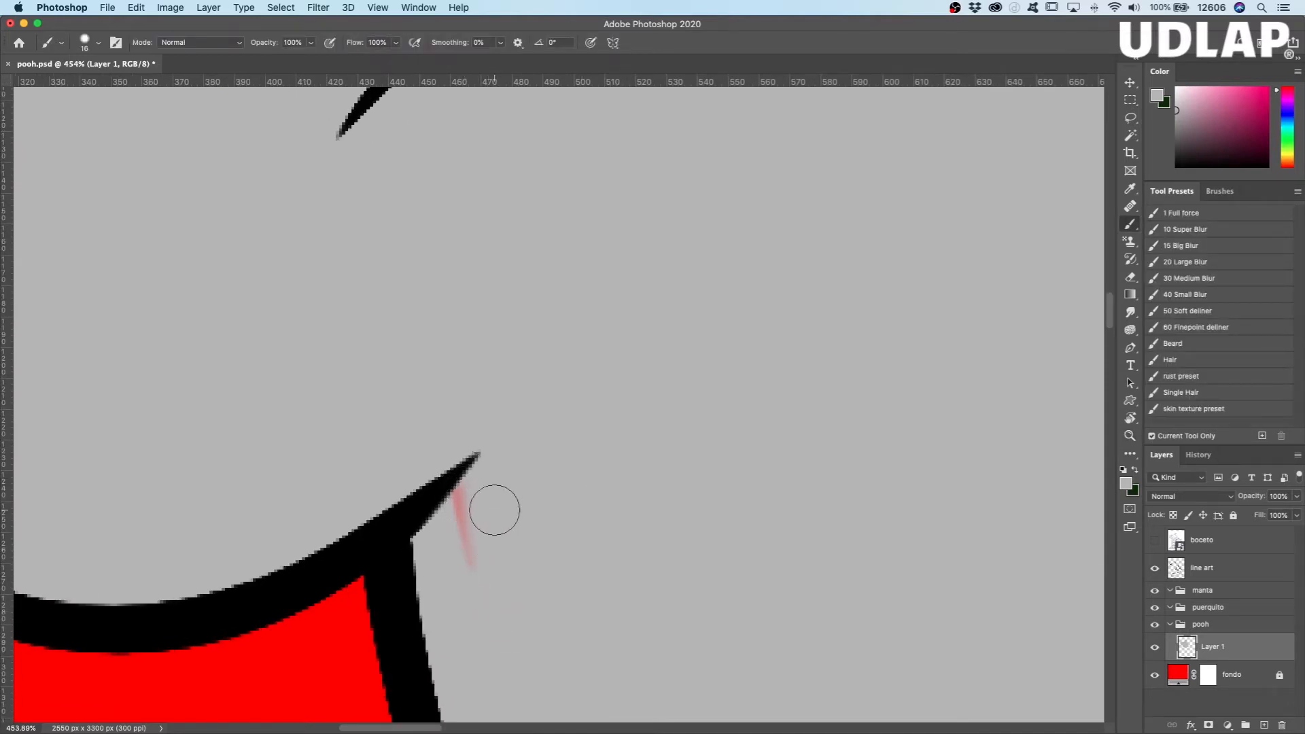
pyautogui.moveTo(803, 444); pyautogui.dragTo(766, 446)
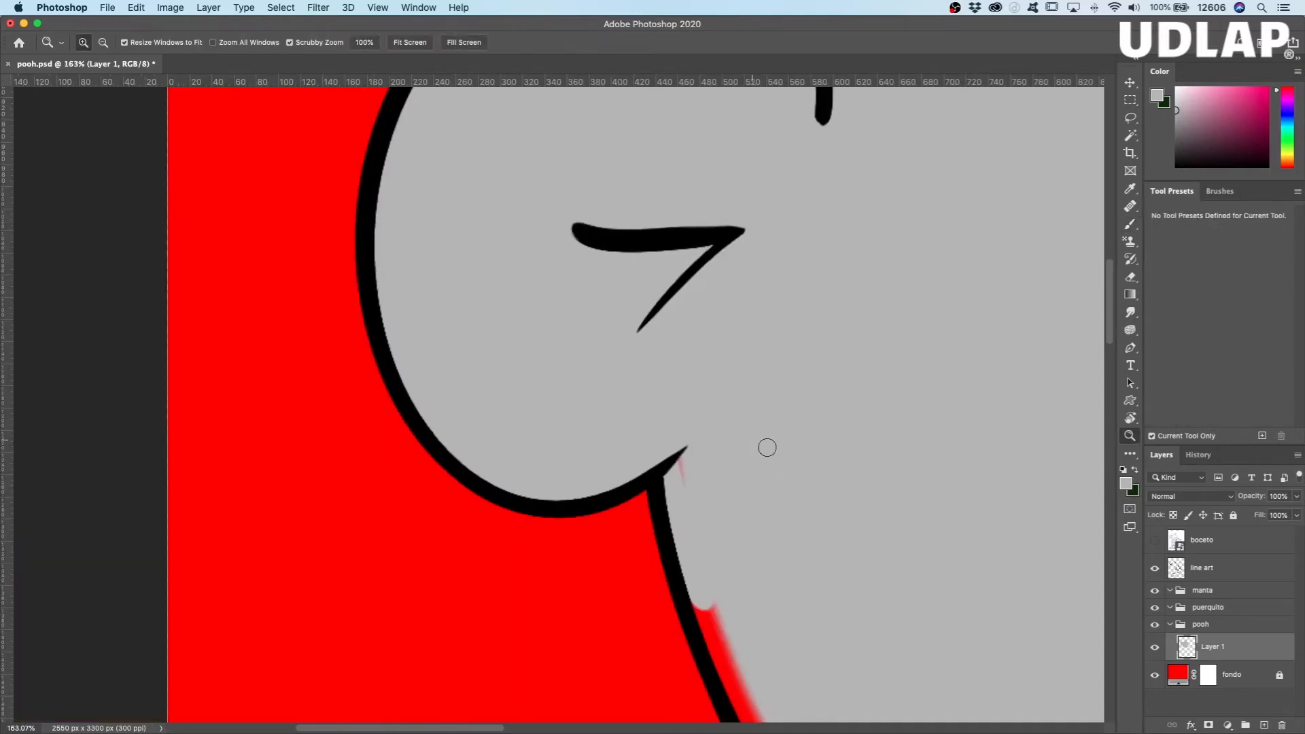
pyautogui.moveTo(877, 522); pyautogui.dragTo(684, 520)
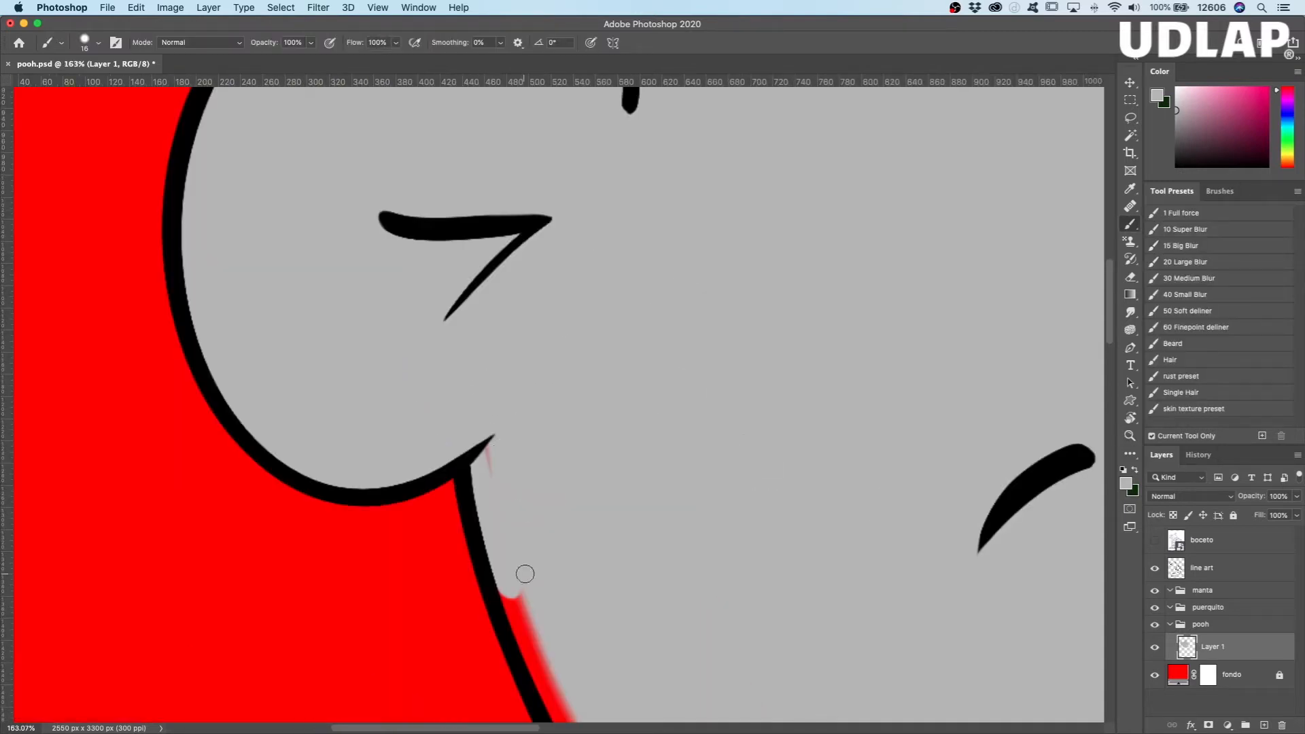
# Step: Unlock the fondo layer and set its colour to white #ffffff to check how visible unpainted gaps are around Pooh's head
pyautogui.doubleClick(1180, 677)
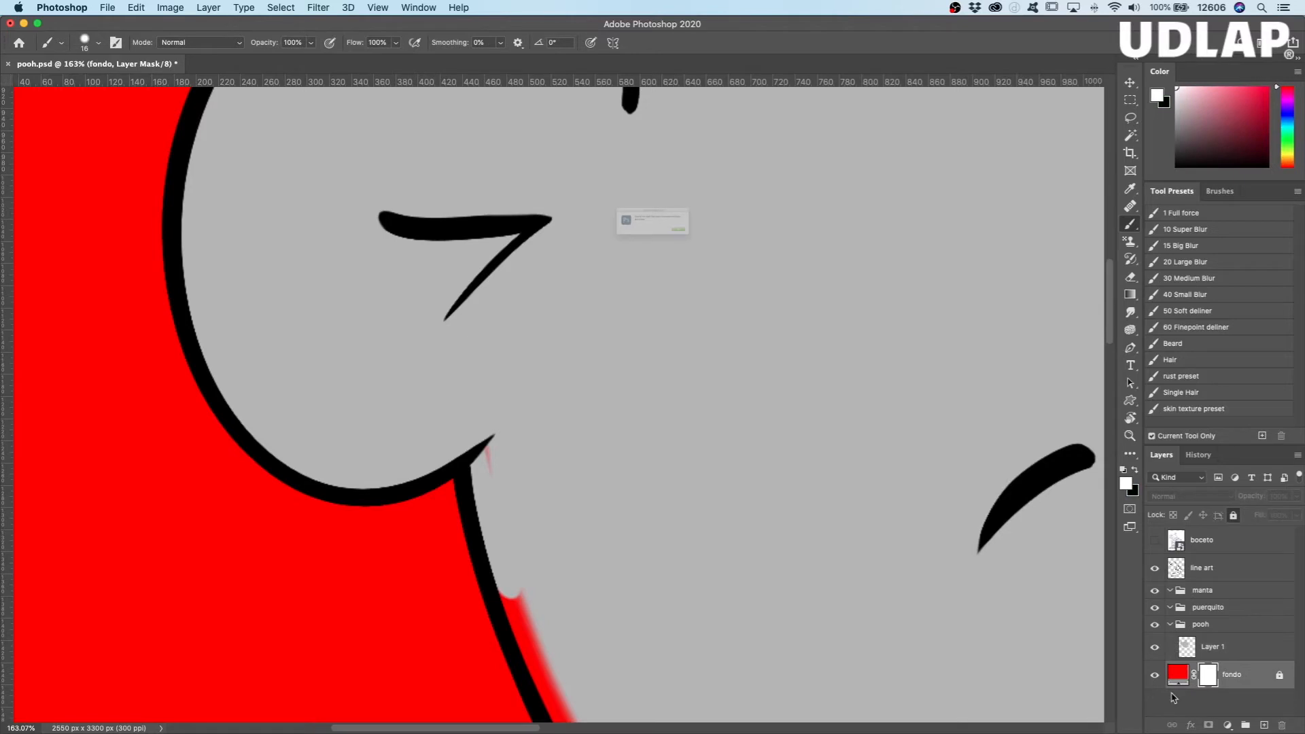
pyautogui.press('Return')
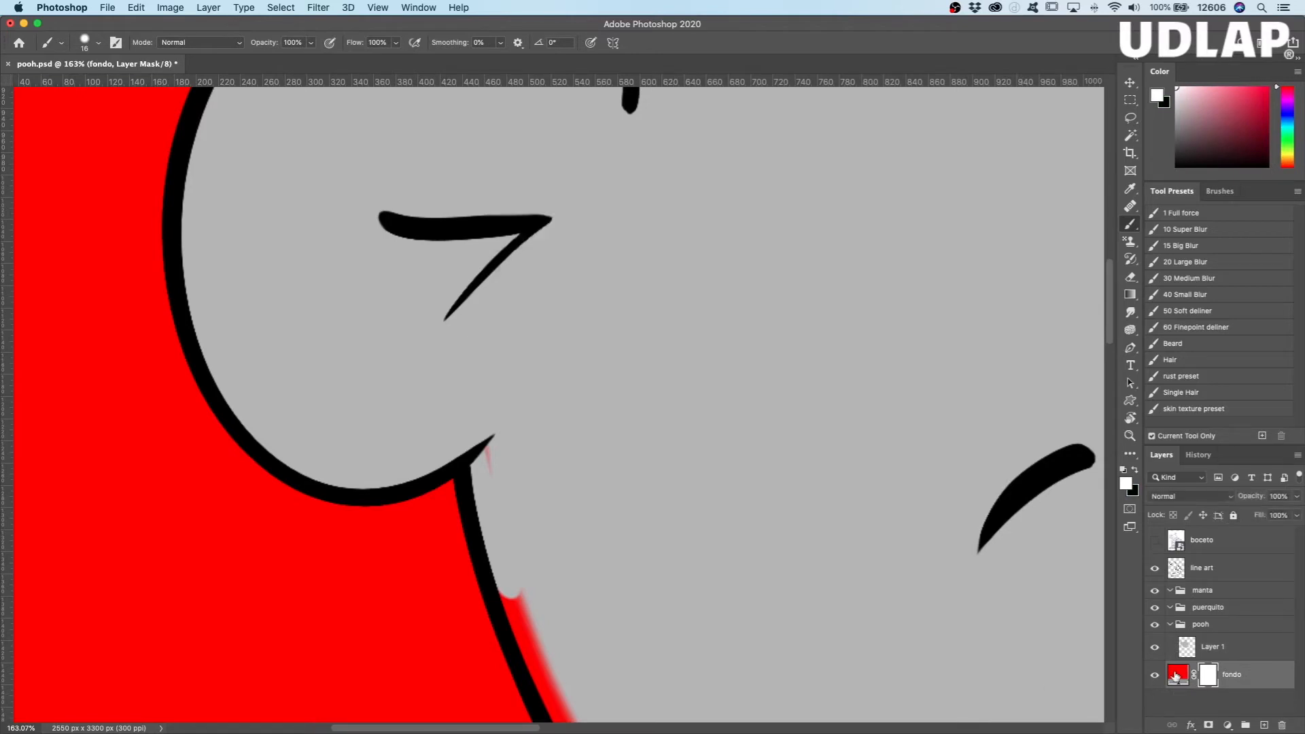
pyautogui.doubleClick(1178, 675)
pyautogui.moveTo(754, 435); pyautogui.dragTo(703, 395)
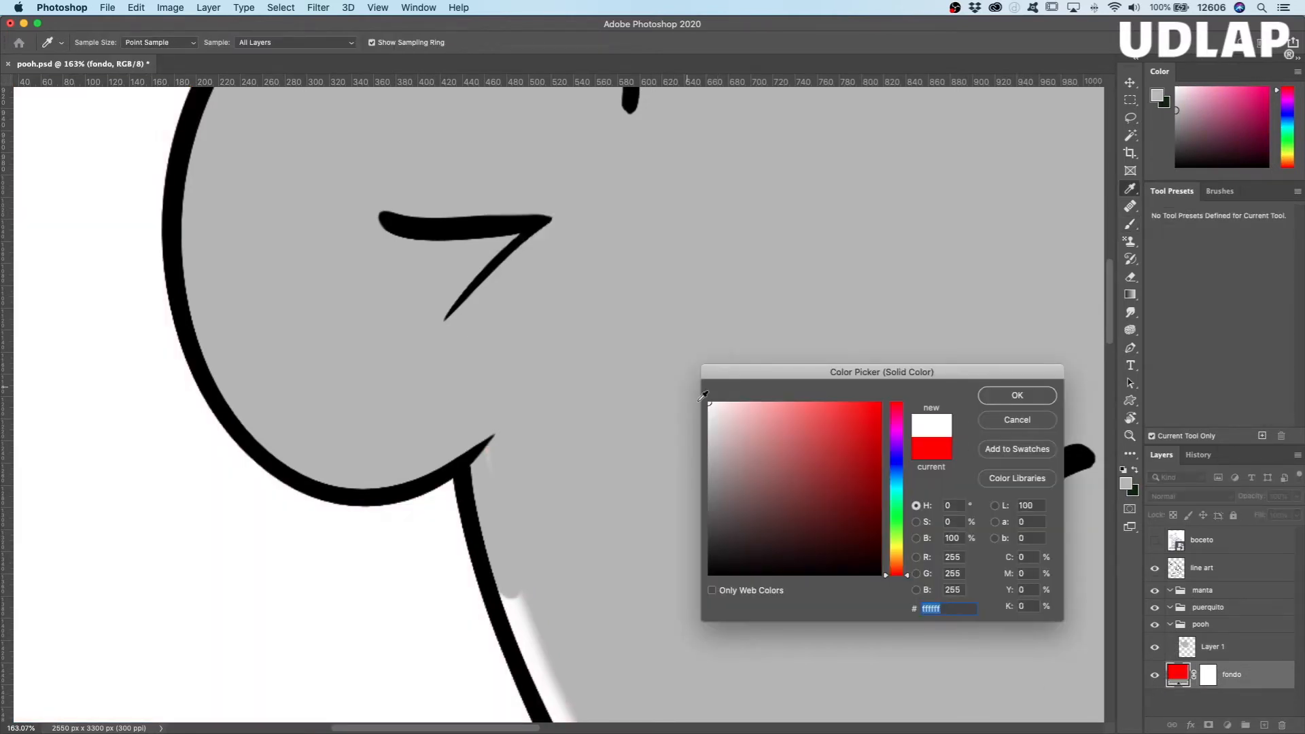
pyautogui.press('Return')
pyautogui.press('z')
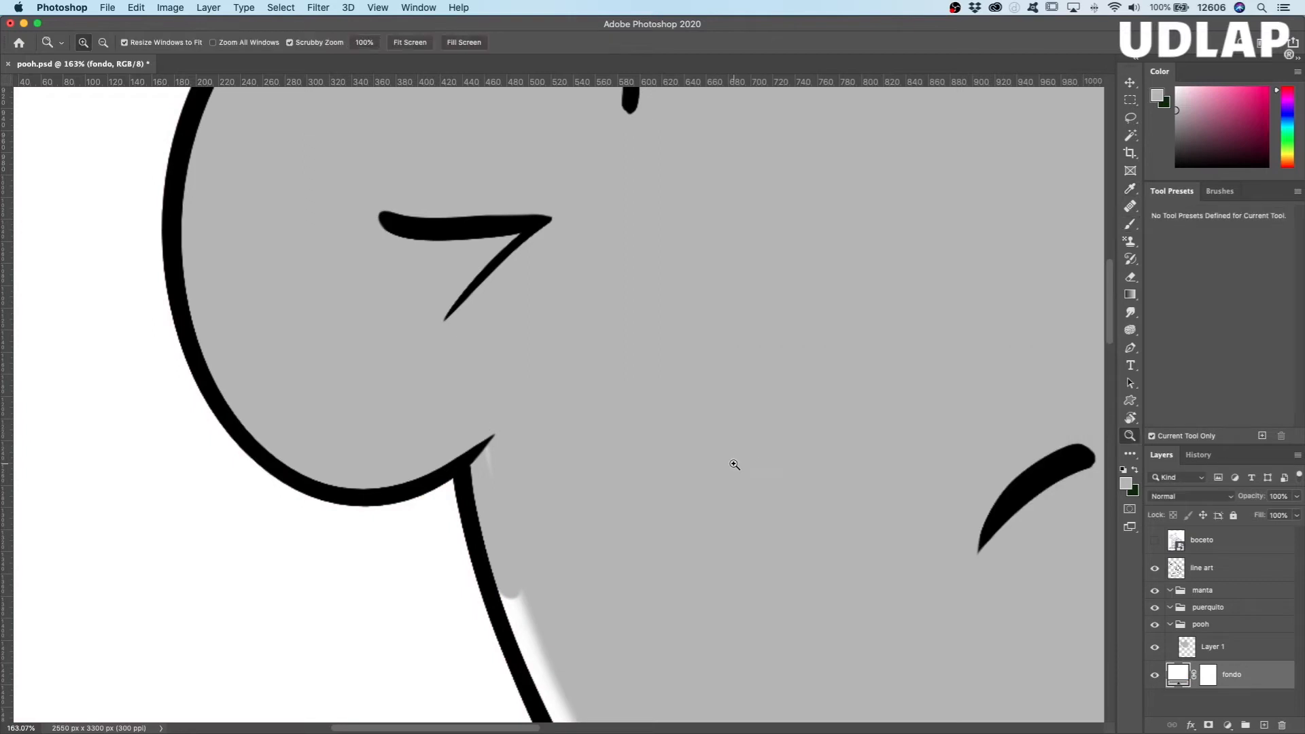
pyautogui.moveTo(707, 489); pyautogui.dragTo(654, 492)
pyautogui.moveTo(742, 573); pyautogui.dragTo(552, 536)
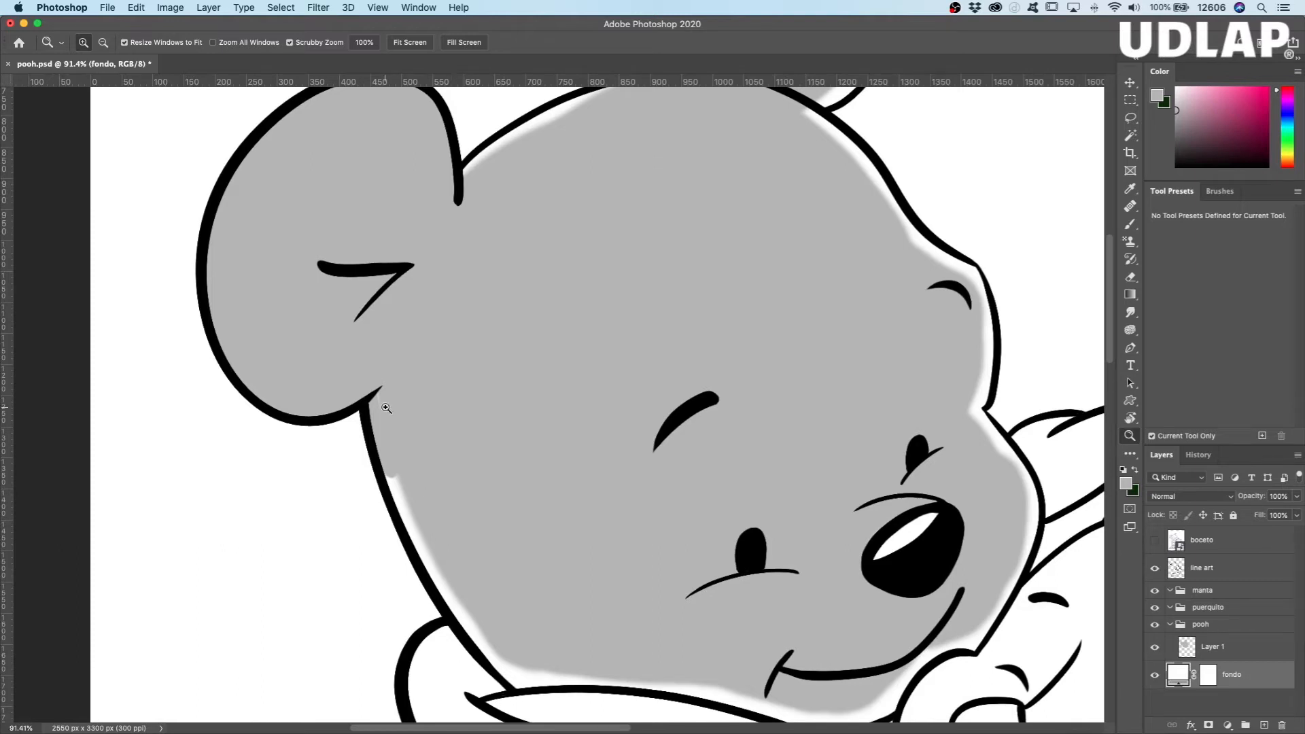
pyautogui.press('b')
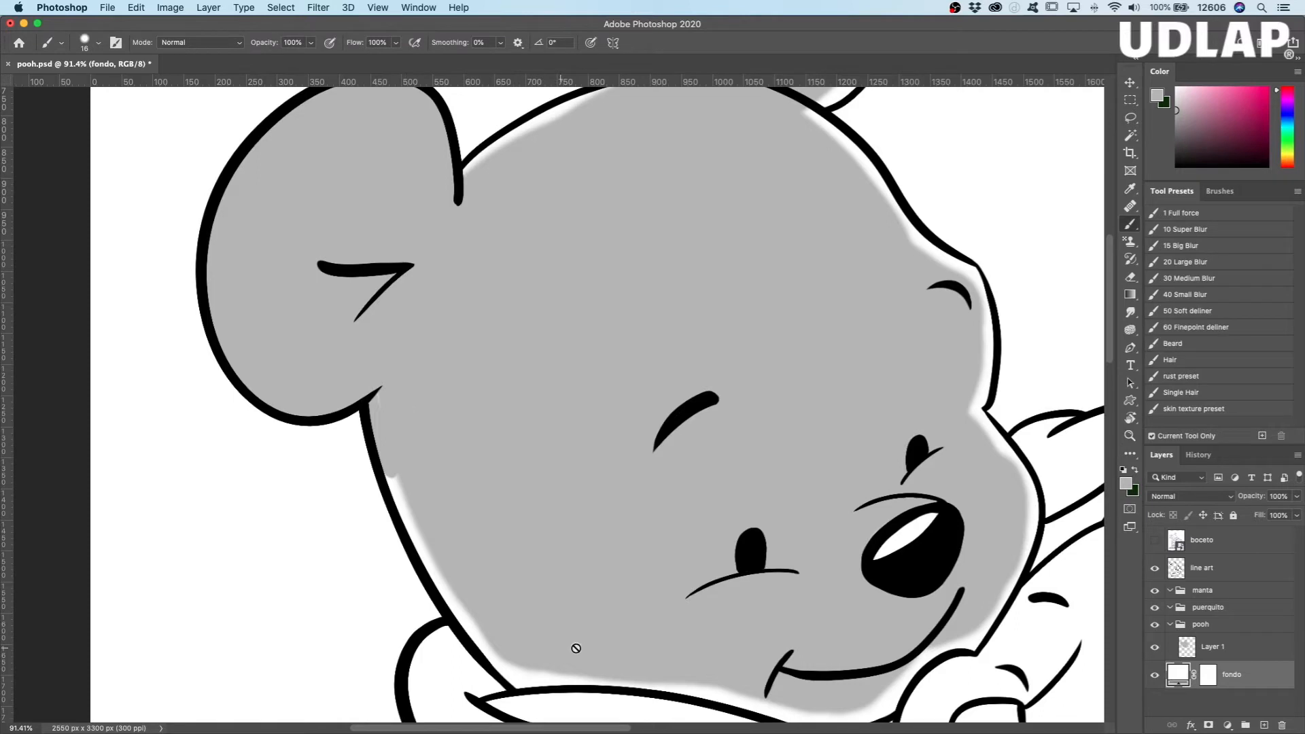
pyautogui.click(1237, 648)
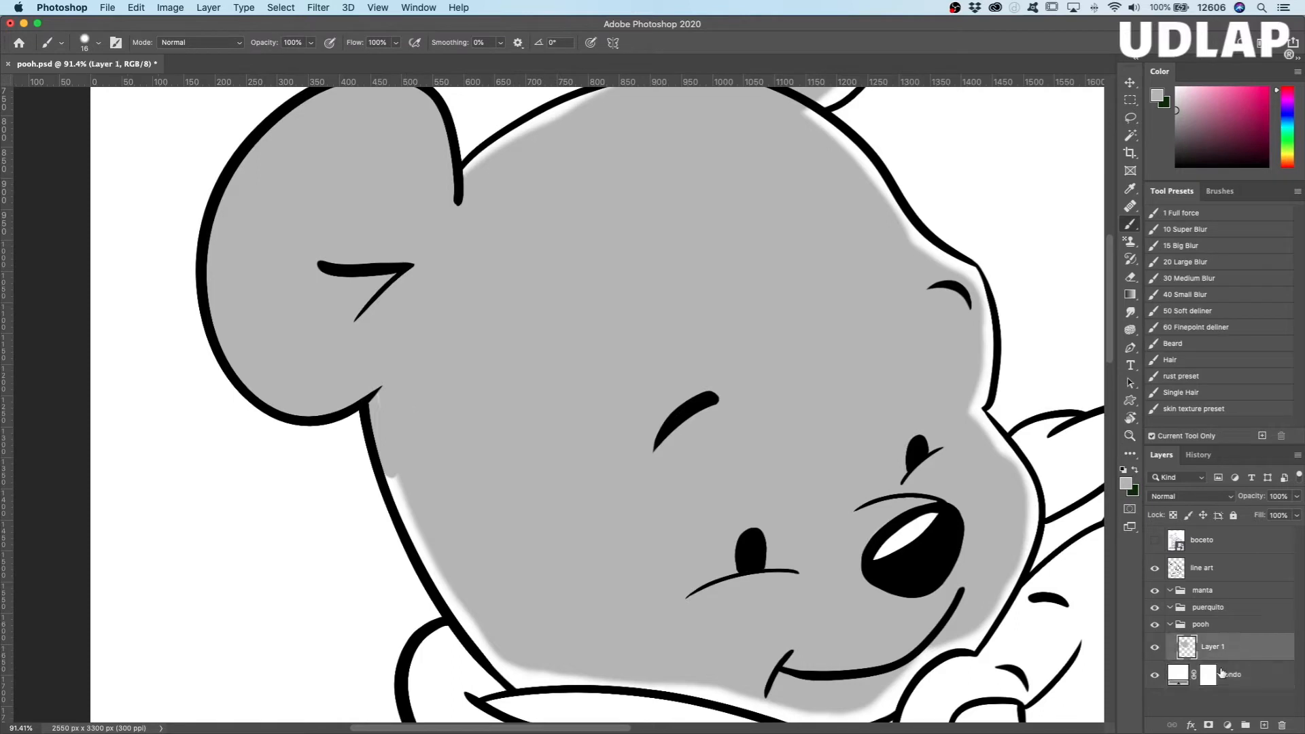
# Step: Set the fondo layer's colour back to red #ff0000 and lock the layer
pyautogui.doubleClick(1179, 675)
pyautogui.write('ff0000')
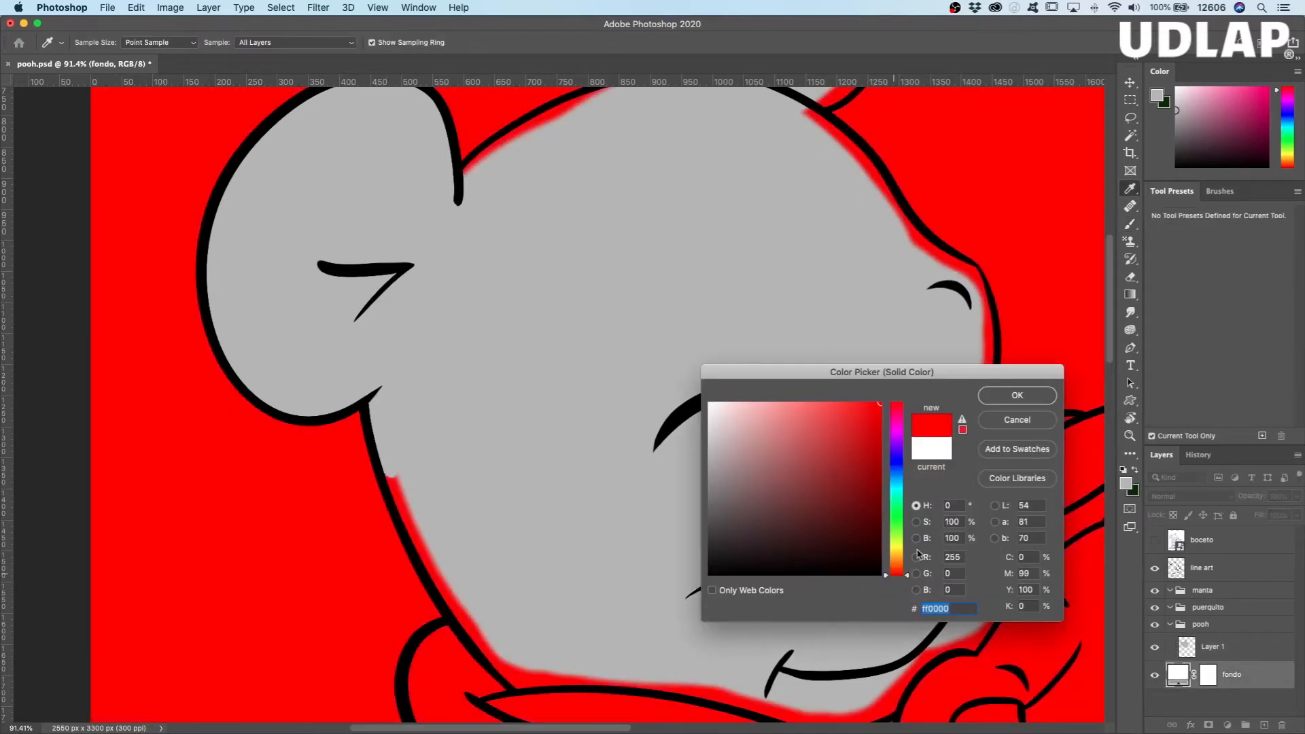
pyautogui.click(1017, 395)
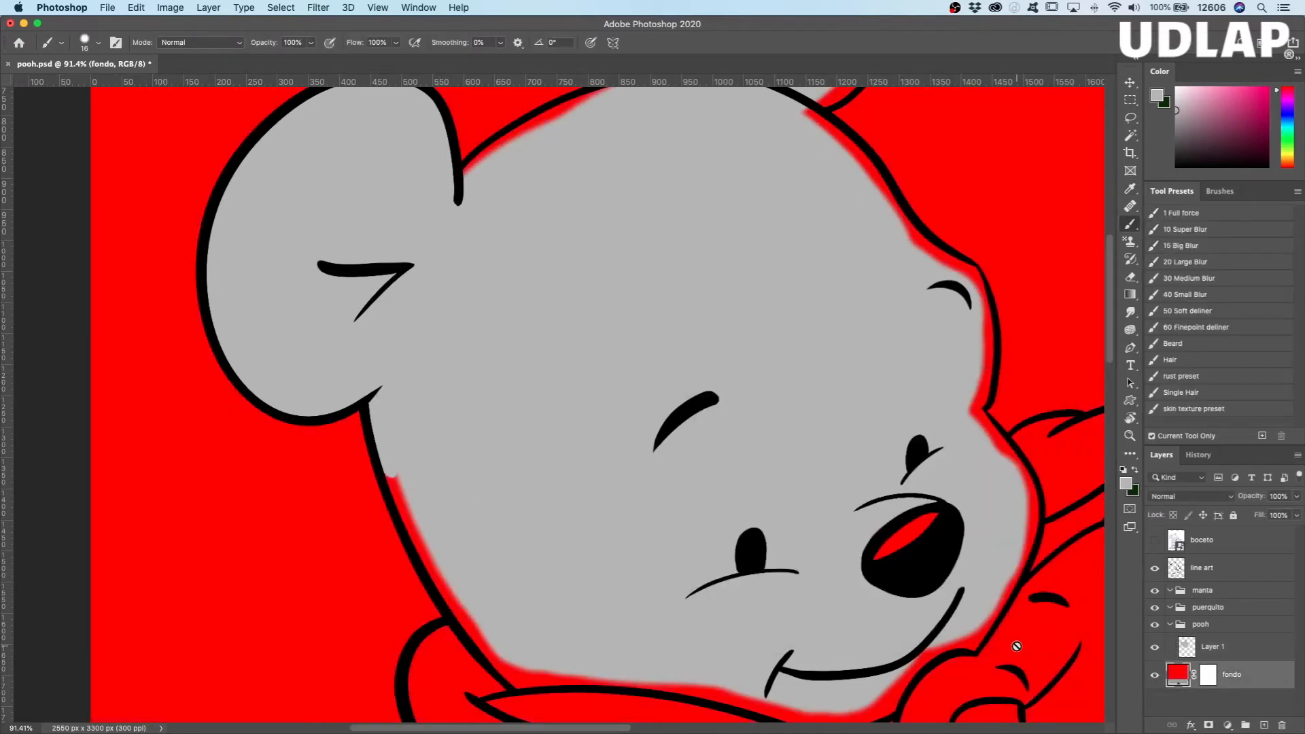
pyautogui.click(1234, 516)
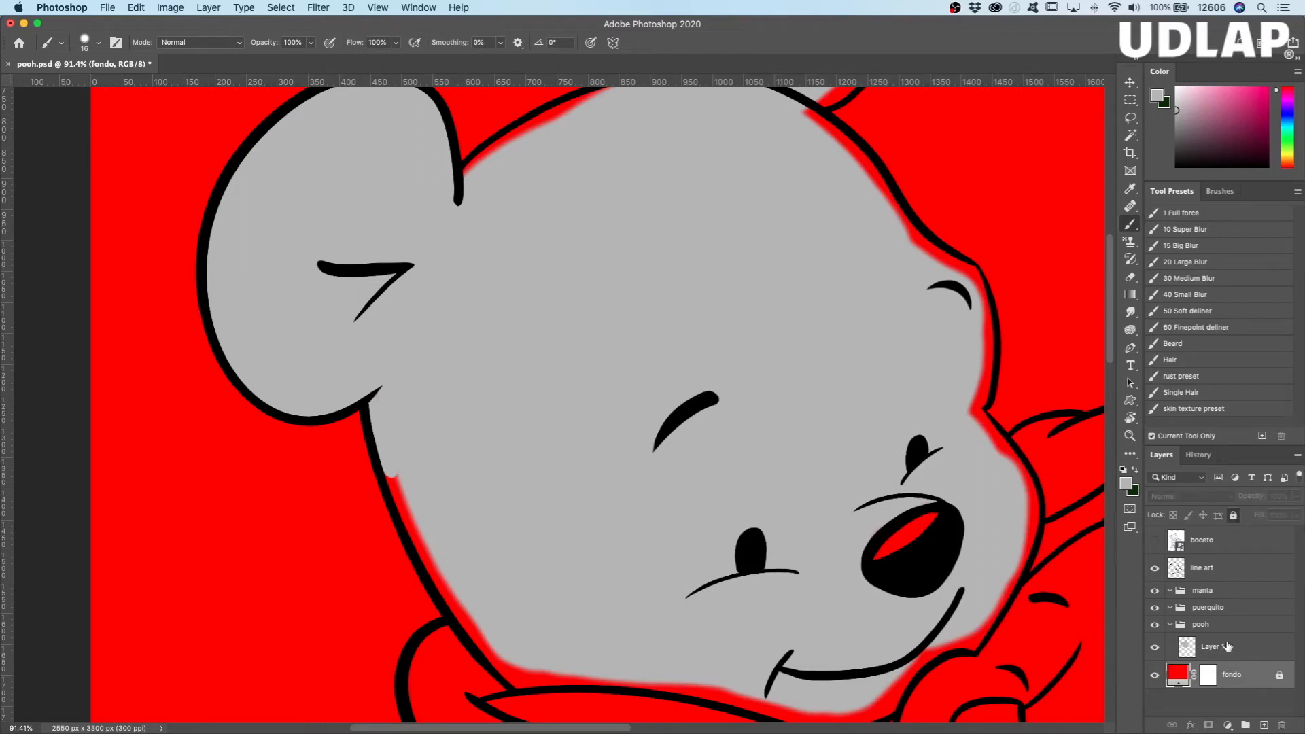
# Step: On Layer 1, cover the leftover sliver at the ear's pointed lower corner with gray and touch up the cheek edge below
pyautogui.click(1227, 648)
pyautogui.press('z')
pyautogui.moveTo(418, 388); pyautogui.dragTo(465, 372)
pyautogui.press('b')
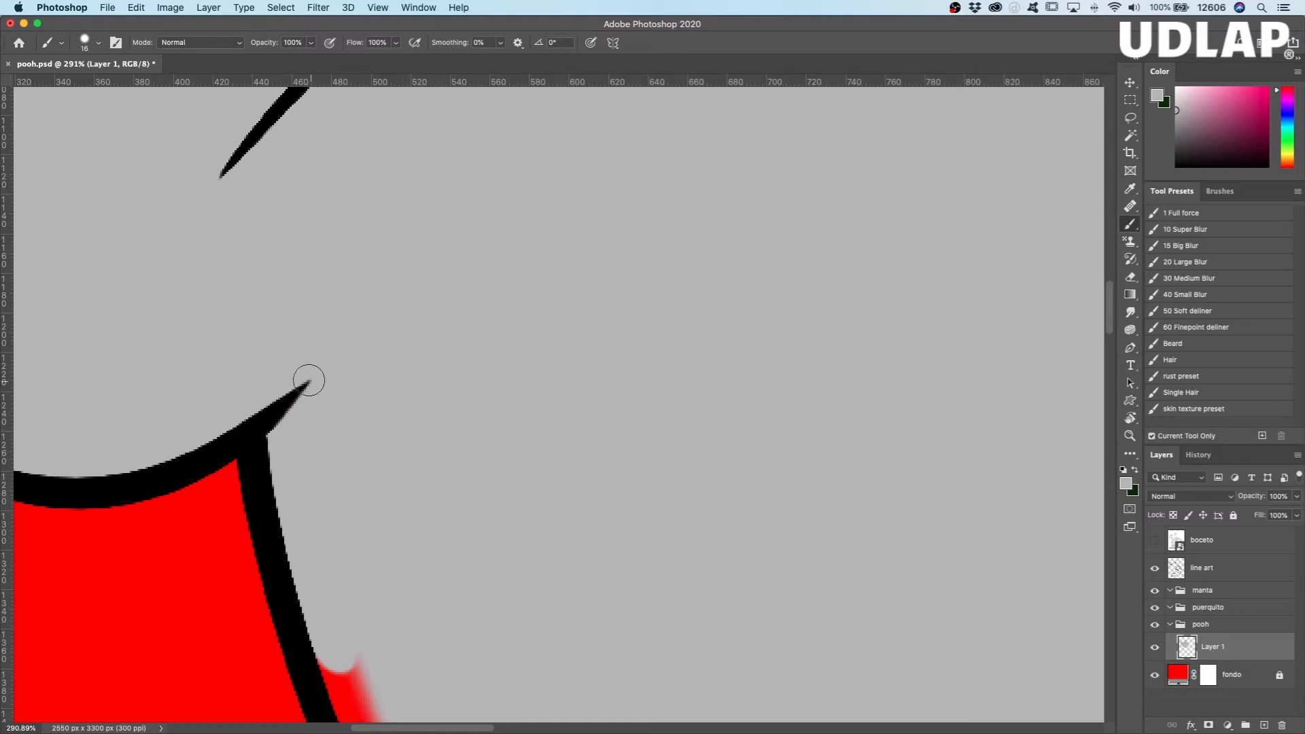
pyautogui.moveTo(296, 563)
pyautogui.mouseDown()
pyautogui.moveTo(330, 665)
pyautogui.moveTo(268, 405)
pyautogui.moveTo(355, 639)
pyautogui.mouseUp()
# Step: Paint gray along the inside of Pooh's left cheek outline down to where it meets the blanket
pyautogui.moveTo(564, 527)
pyautogui.mouseDown()
pyautogui.moveTo(545, 524)
pyautogui.moveTo(440, 186)
pyautogui.mouseUp()
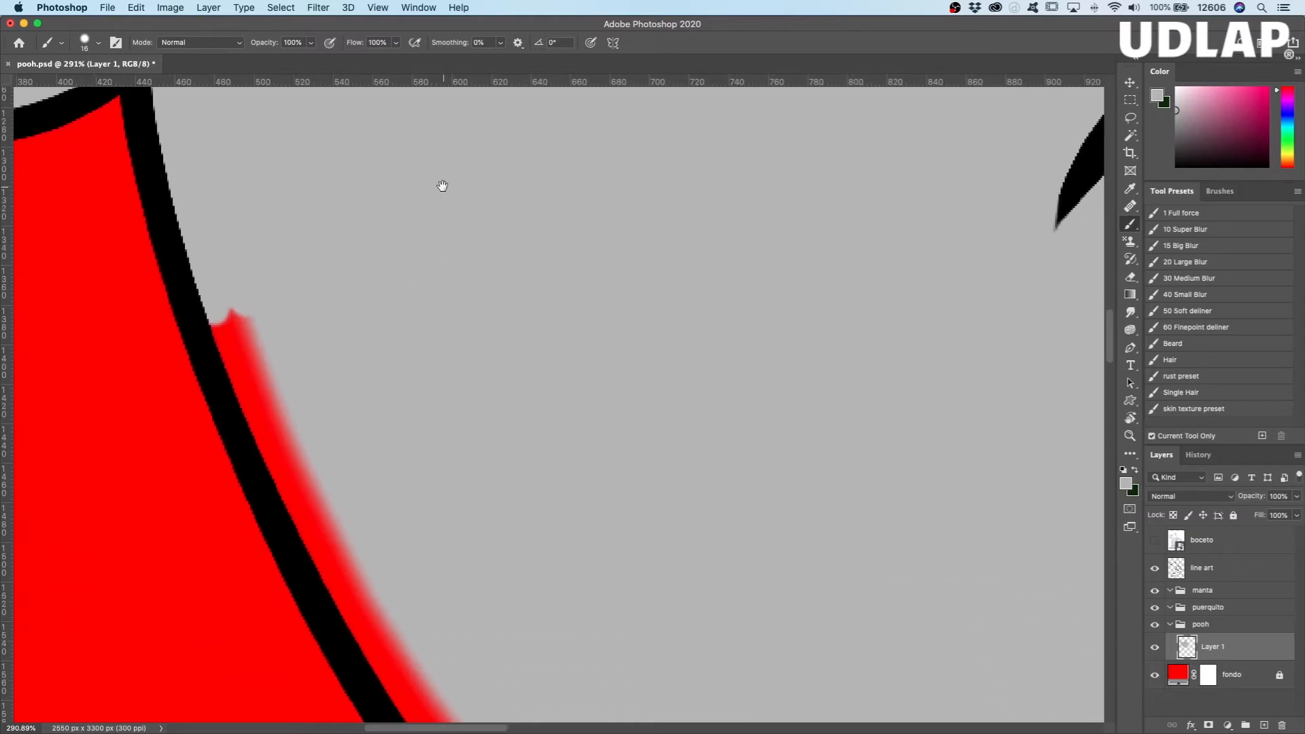
pyautogui.moveTo(251, 325)
pyautogui.mouseDown()
pyautogui.moveTo(354, 544)
pyautogui.moveTo(253, 338)
pyautogui.moveTo(231, 322)
pyautogui.moveTo(324, 546)
pyautogui.moveTo(186, 262)
pyautogui.mouseUp()
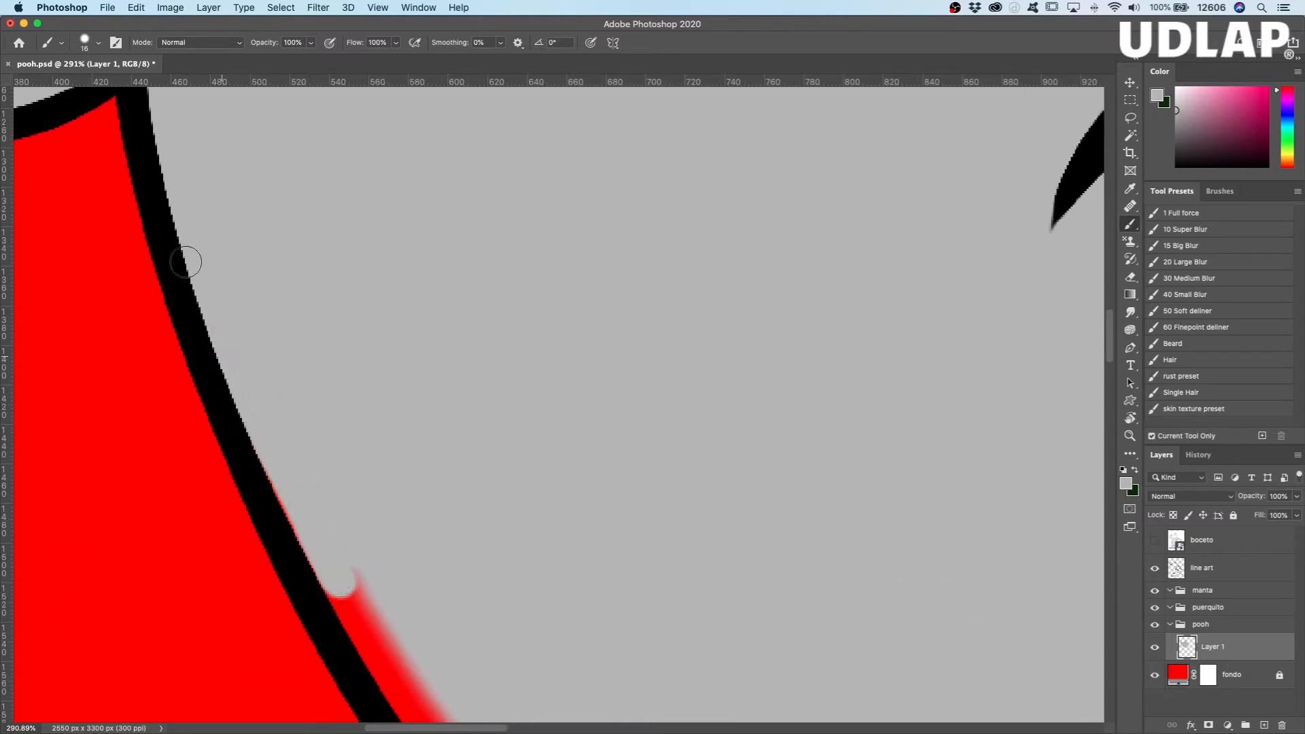
pyautogui.moveTo(256, 437)
pyautogui.mouseDown()
pyautogui.moveTo(355, 637)
pyautogui.moveTo(329, 587)
pyautogui.moveTo(381, 643)
pyautogui.moveTo(355, 568)
pyautogui.mouseUp()
pyautogui.moveTo(507, 506); pyautogui.dragTo(319, 255)
pyautogui.moveTo(213, 381)
pyautogui.mouseDown()
pyautogui.moveTo(363, 580)
pyautogui.moveTo(185, 357)
pyautogui.moveTo(305, 535)
pyautogui.moveTo(170, 368)
pyautogui.moveTo(337, 618)
pyautogui.moveTo(292, 542)
pyautogui.moveTo(365, 645)
pyautogui.moveTo(324, 597)
pyautogui.moveTo(342, 589)
pyautogui.moveTo(371, 610)
pyautogui.moveTo(384, 594)
pyautogui.moveTo(413, 625)
pyautogui.moveTo(393, 657)
pyautogui.mouseUp()
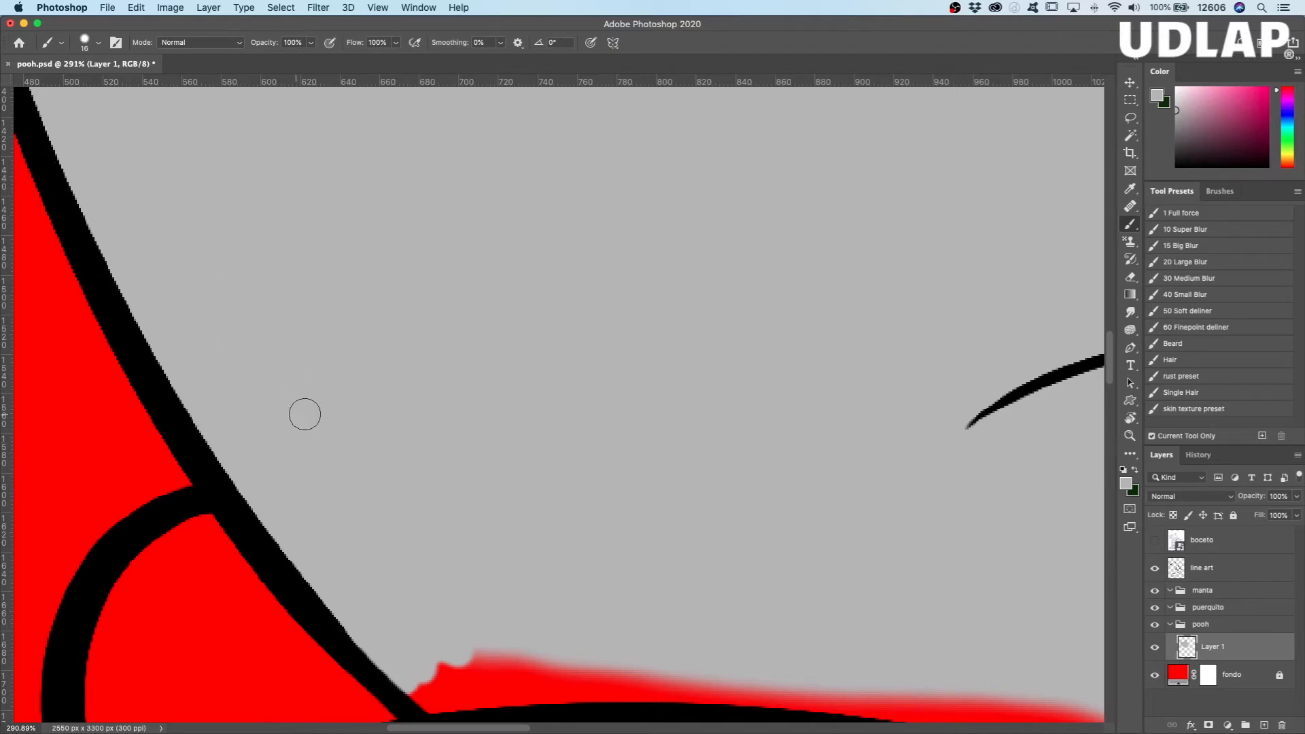
# Step: Paint gray along Pooh's lower cheek and chin outline where it meets the blanket, as far as Piglet's head
pyautogui.scroll(-6, 626, 408)
pyautogui.hscroll(3, 626, 408)
pyautogui.moveTo(293, 488)
pyautogui.mouseDown()
pyautogui.moveTo(368, 500)
pyautogui.moveTo(510, 489)
pyautogui.moveTo(336, 492)
pyautogui.moveTo(326, 461)
pyautogui.moveTo(367, 451)
pyautogui.moveTo(554, 496)
pyautogui.moveTo(825, 513)
pyautogui.moveTo(979, 548)
pyautogui.moveTo(801, 489)
pyautogui.moveTo(961, 511)
pyautogui.moveTo(816, 482)
pyautogui.mouseUp()
pyautogui.hscroll(10, 716, 493)
pyautogui.scroll(-3, 715, 493)
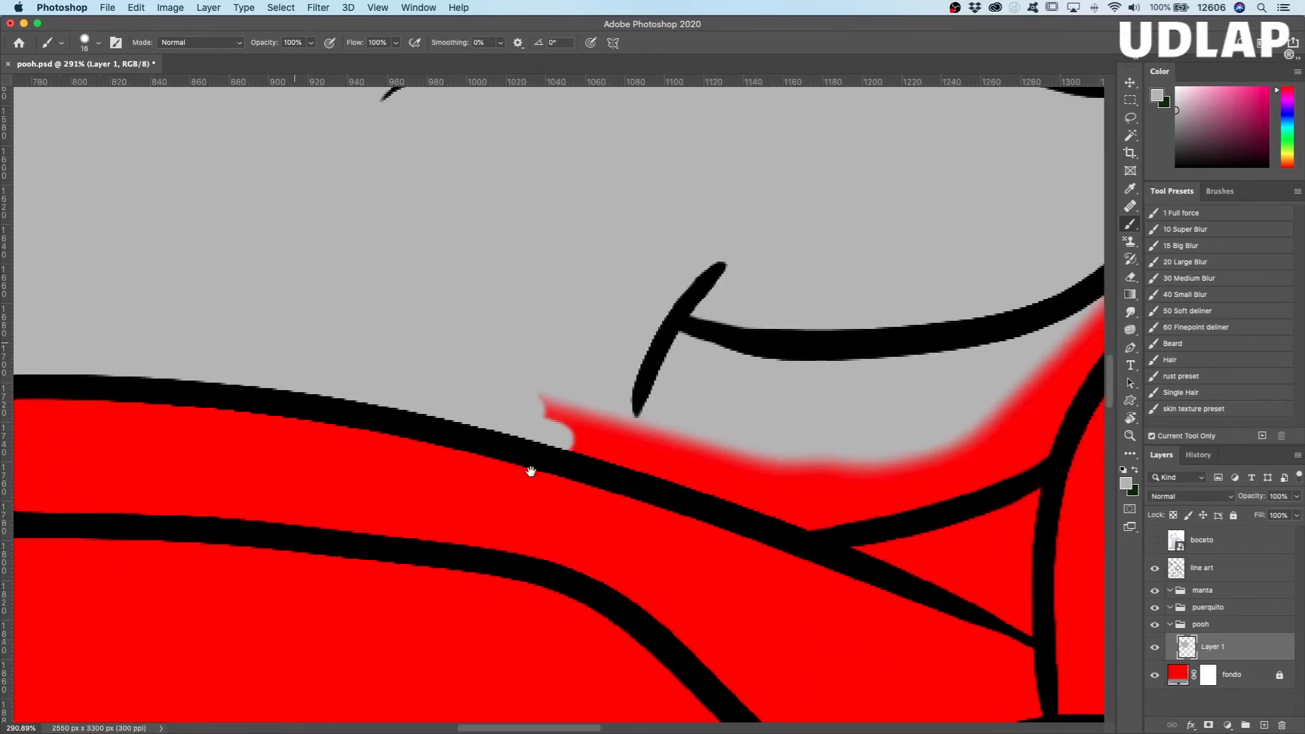
pyautogui.moveTo(616, 418)
pyautogui.mouseDown()
pyautogui.moveTo(558, 432)
pyautogui.moveTo(852, 520)
pyautogui.moveTo(705, 446)
pyautogui.moveTo(851, 468)
pyautogui.moveTo(816, 484)
pyautogui.moveTo(872, 476)
pyautogui.moveTo(864, 467)
pyautogui.moveTo(900, 476)
pyautogui.moveTo(916, 489)
pyautogui.moveTo(893, 503)
pyautogui.moveTo(1032, 459)
pyautogui.moveTo(965, 466)
pyautogui.mouseUp()
pyautogui.hscroll(5, 775, 357)
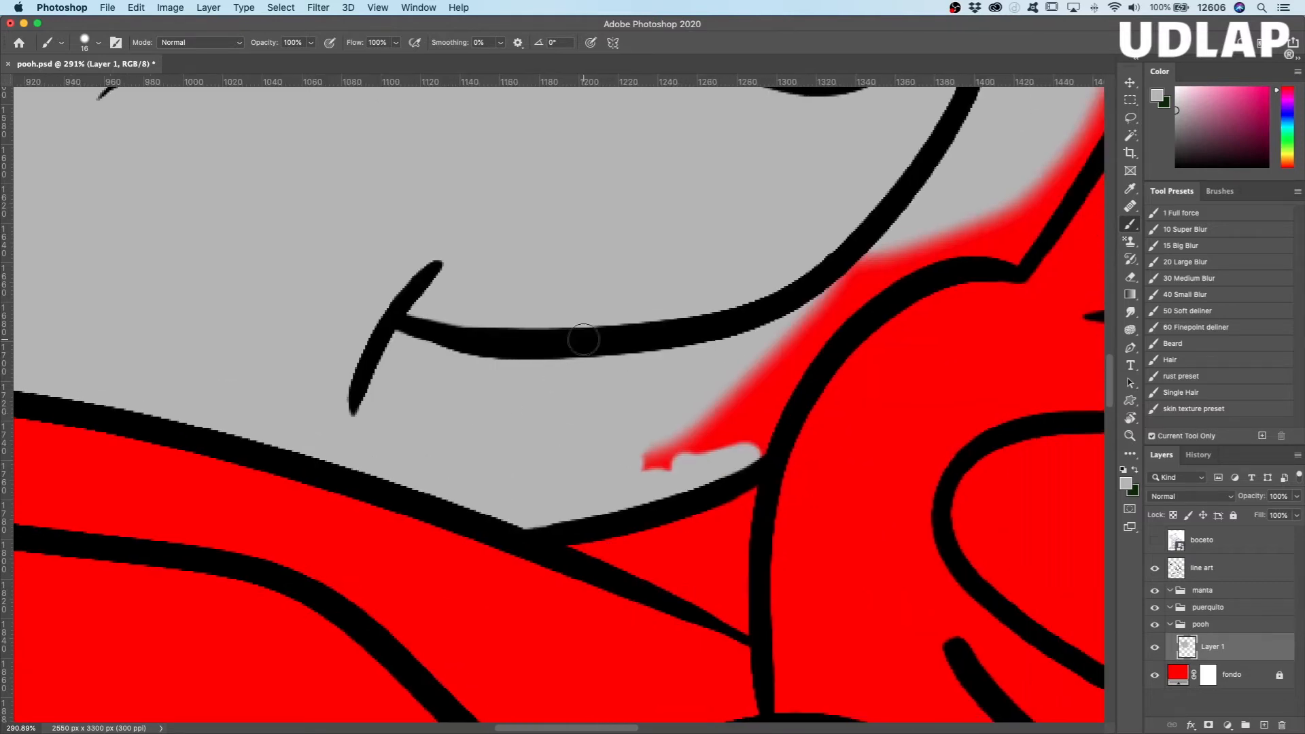
# Step: Fill the gap between Pooh's smile and Piglet's head with gray, continuing up the face outline beside the nose
pyautogui.moveTo(542, 390); pyautogui.dragTo(552, 390)
pyautogui.moveTo(836, 251)
pyautogui.mouseDown()
pyautogui.moveTo(857, 272)
pyautogui.moveTo(737, 437)
pyautogui.moveTo(707, 414)
pyautogui.moveTo(681, 443)
pyautogui.mouseUp()
pyautogui.moveTo(781, 282)
pyautogui.mouseDown()
pyautogui.moveTo(936, 207)
pyautogui.moveTo(924, 241)
pyautogui.moveTo(987, 228)
pyautogui.moveTo(1009, 242)
pyautogui.moveTo(1017, 197)
pyautogui.mouseUp()
pyautogui.moveTo(729, 310); pyautogui.dragTo(437, 548)
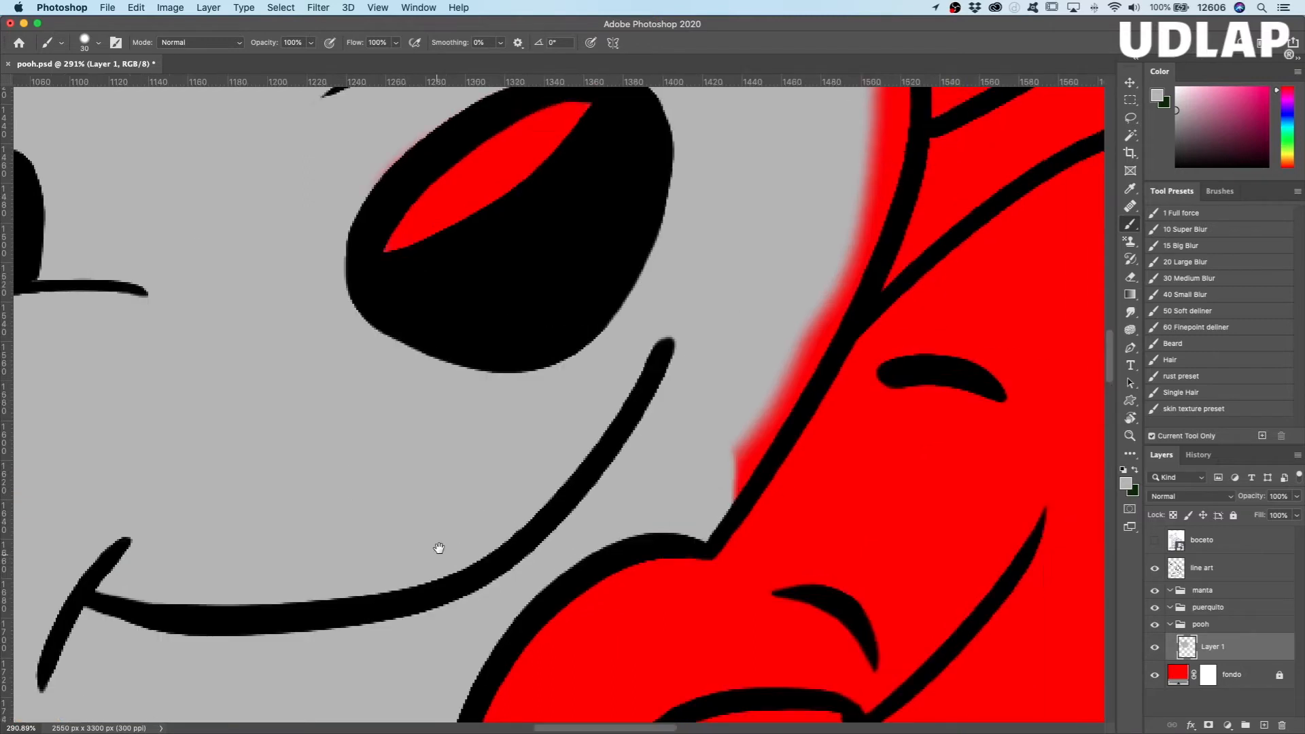
pyautogui.moveTo(683, 495)
pyautogui.mouseDown()
pyautogui.moveTo(772, 320)
pyautogui.moveTo(740, 385)
pyautogui.moveTo(786, 334)
pyautogui.moveTo(824, 257)
pyautogui.moveTo(849, 142)
pyautogui.moveTo(796, 307)
pyautogui.mouseUp()
pyautogui.moveTo(720, 288); pyautogui.dragTo(601, 665)
pyautogui.moveTo(741, 536)
pyautogui.mouseDown()
pyautogui.moveTo(707, 371)
pyautogui.moveTo(681, 556)
pyautogui.mouseUp()
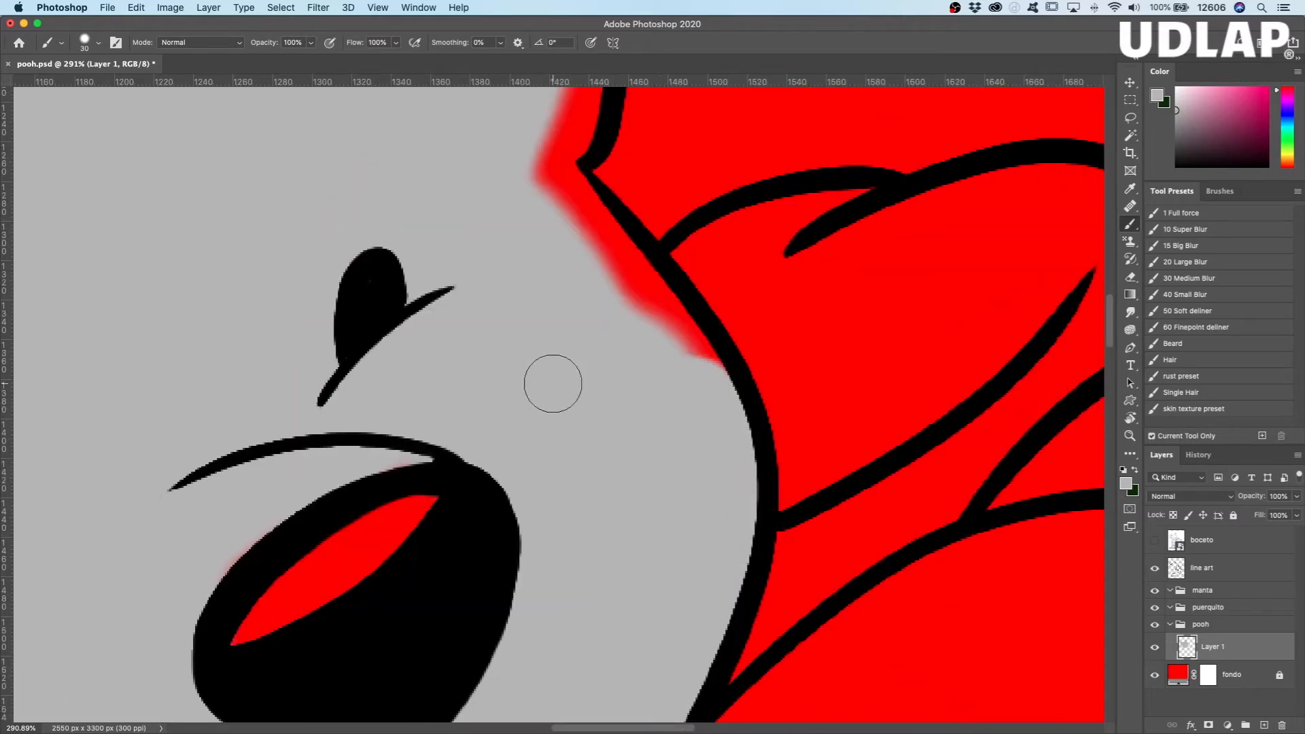
# Step: Preview the fondo layer's colour as white #ffffff to check the tinted edges around Pooh's nose, and restore red #ff0000
pyautogui.press('z')
pyautogui.moveTo(466, 425); pyautogui.dragTo(530, 396)
pyautogui.press('b')
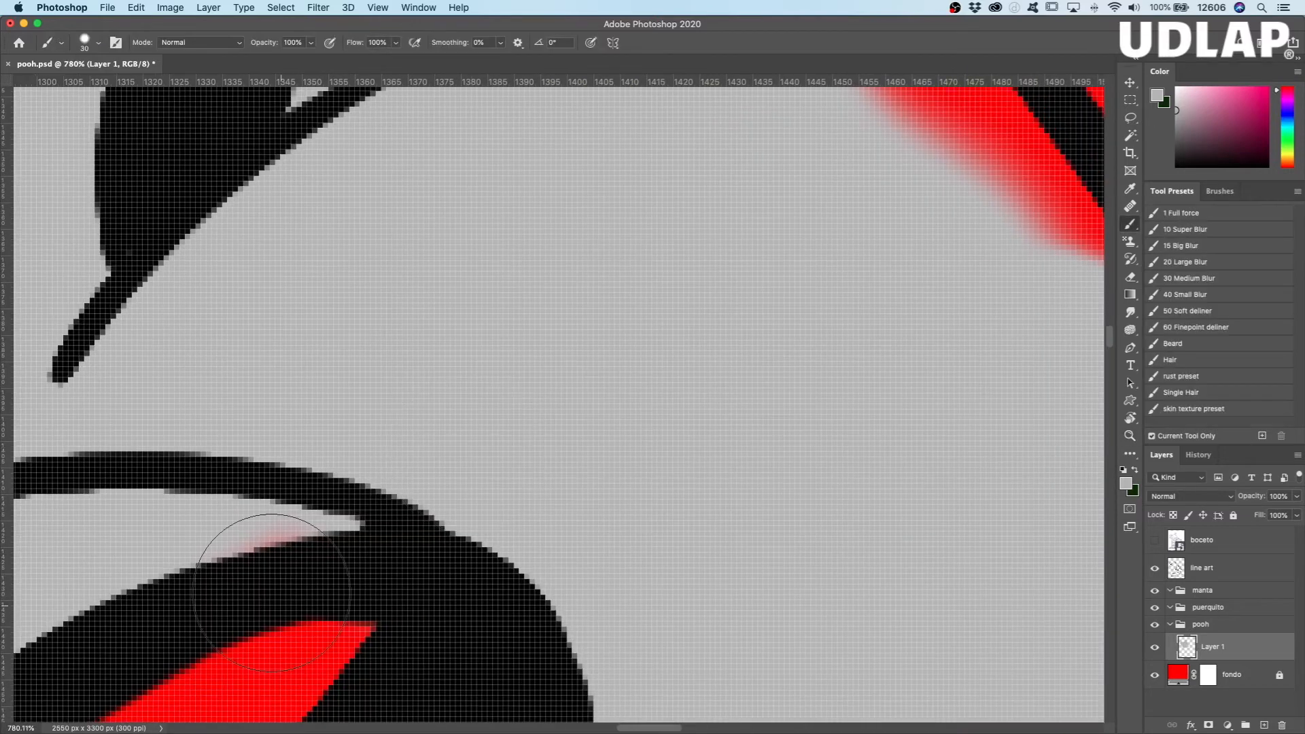
pyautogui.keyDown('ctrl'); pyautogui.keyDown('alt'); pyautogui.moveTo(625, 371); pyautogui.dragTo(581, 387); pyautogui.keyUp('alt'); pyautogui.keyUp('ctrl')
pyautogui.moveTo(615, 471)
pyautogui.mouseDown()
pyautogui.moveTo(859, 353)
pyautogui.moveTo(888, 307)
pyautogui.mouseUp()
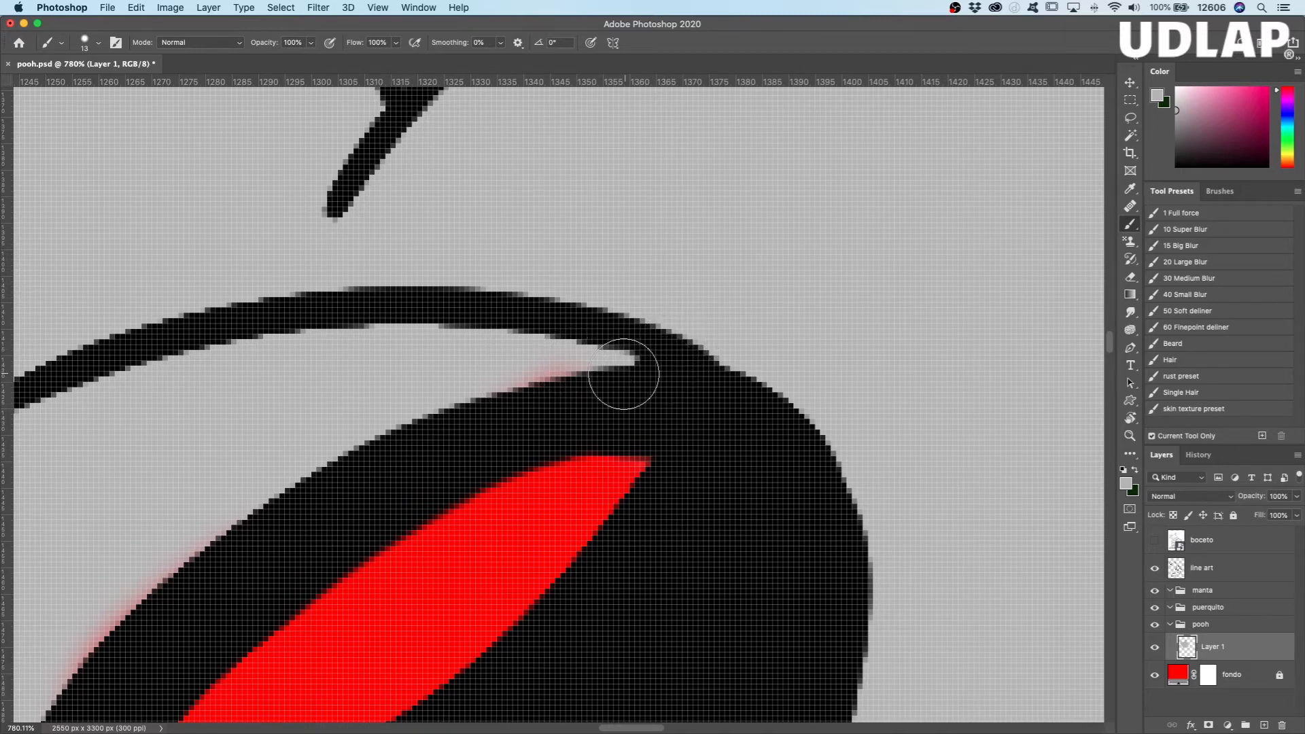
pyautogui.click(1180, 678)
pyautogui.click(752, 251)
pyautogui.doubleClick(1178, 674)
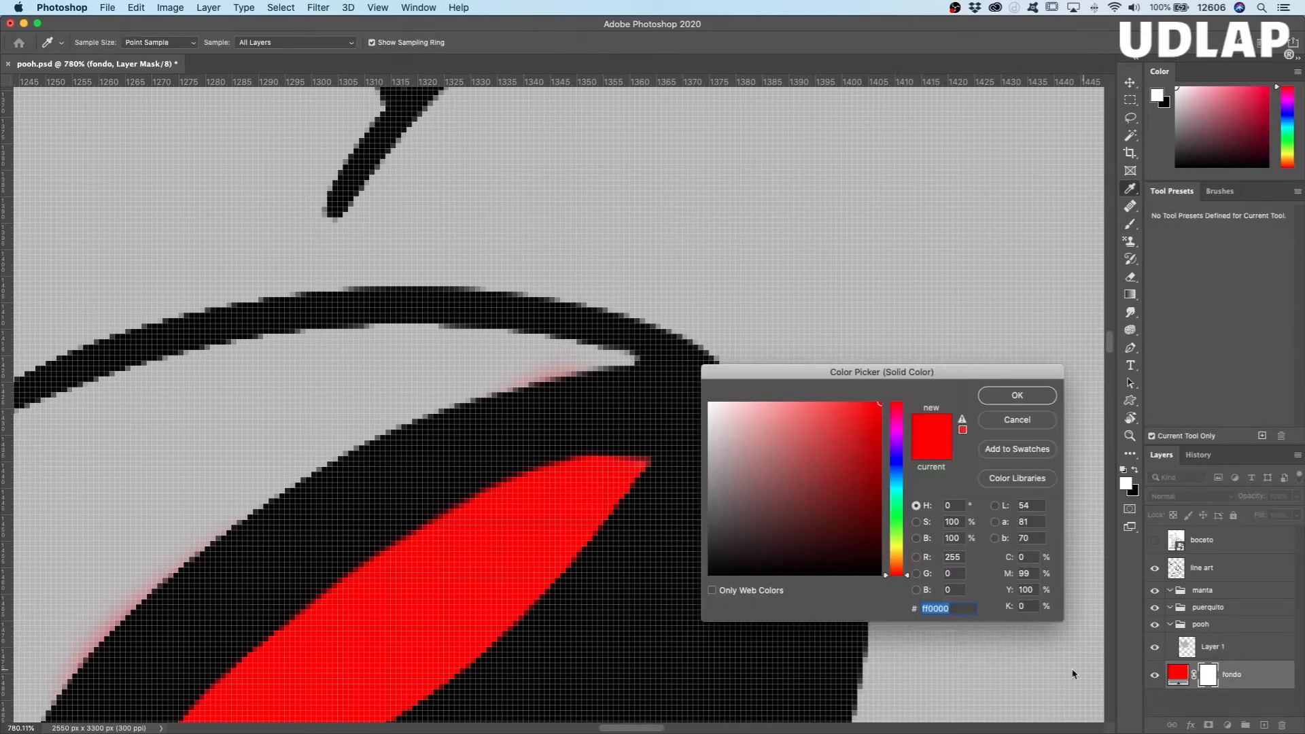
pyautogui.moveTo(746, 462); pyautogui.dragTo(642, 397)
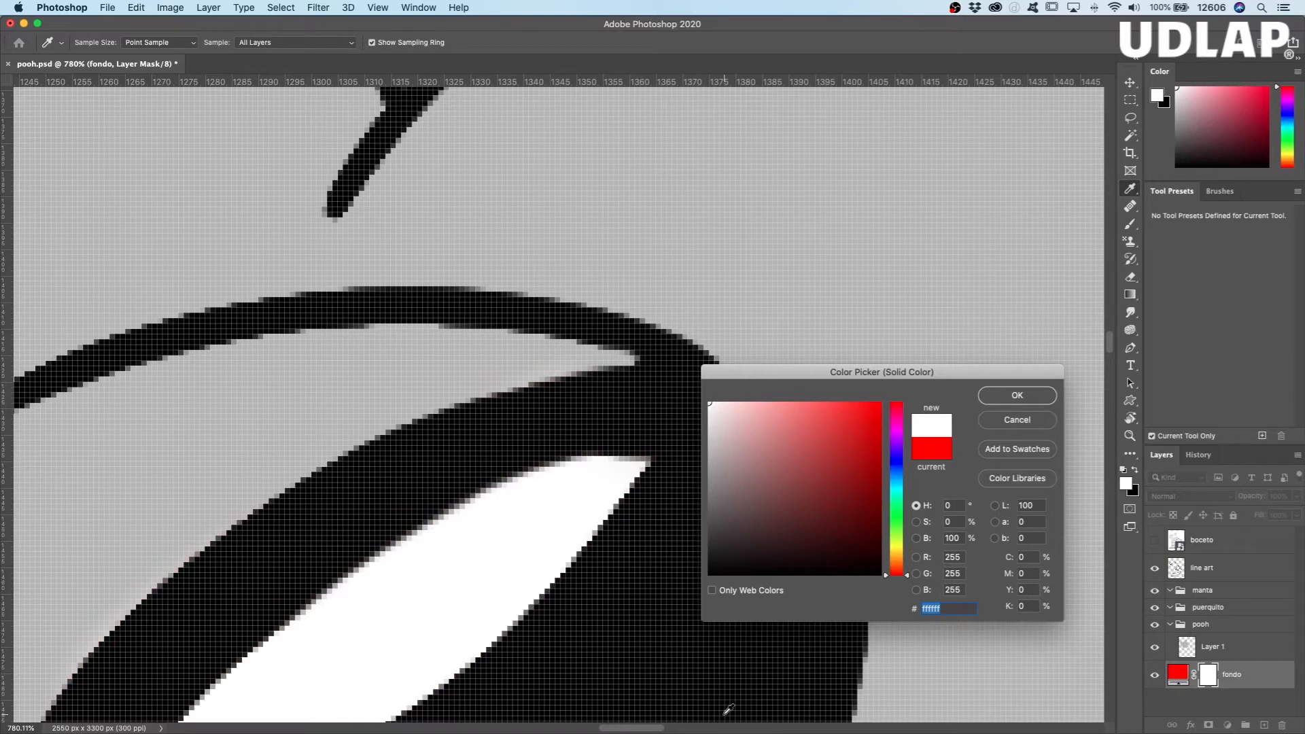
pyautogui.moveTo(789, 453); pyautogui.dragTo(883, 401)
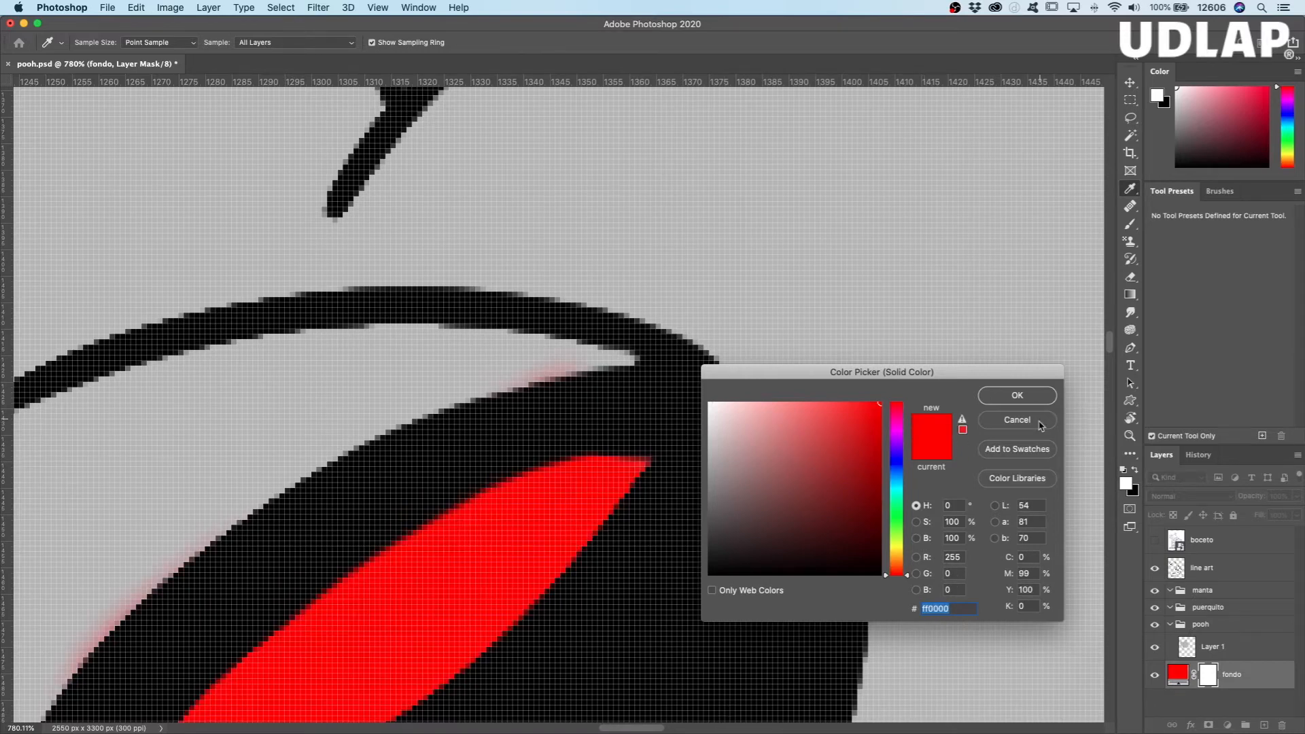
pyautogui.click(1017, 395)
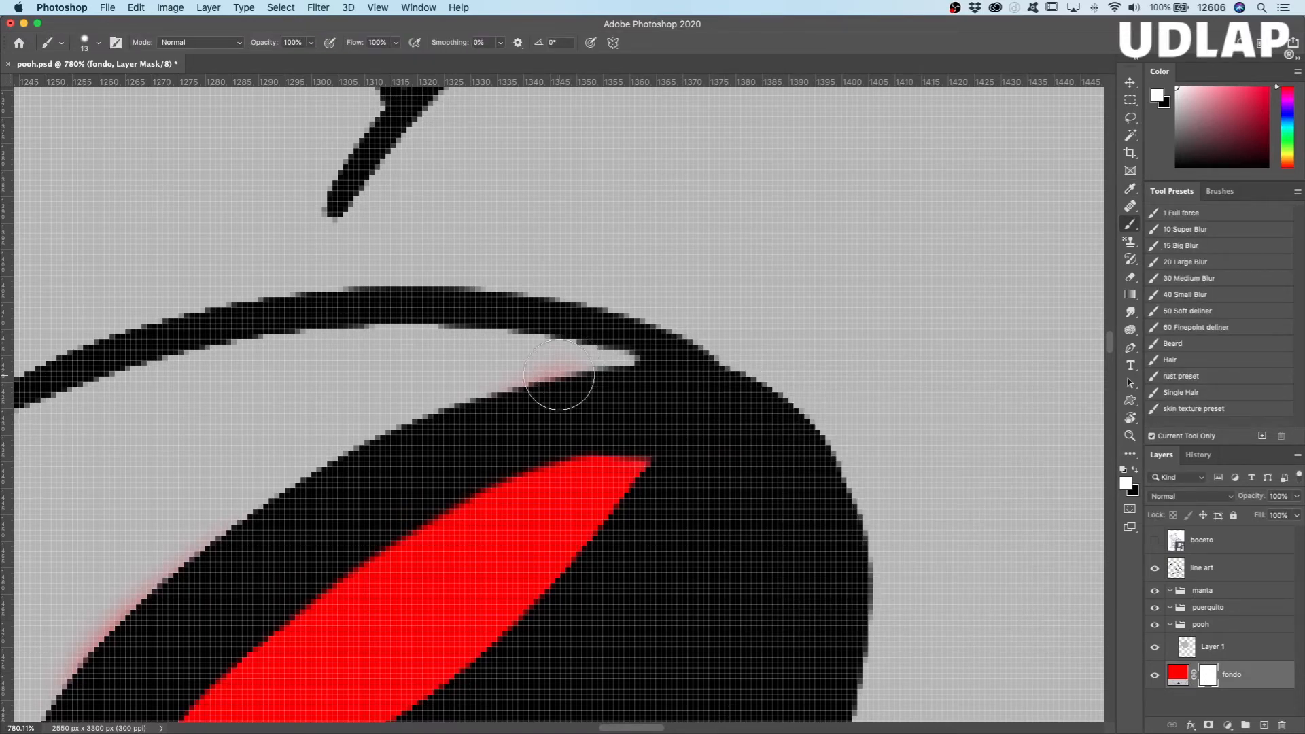
# Step: On Layer 1, cover the reddish tint along the upper edge of Pooh's nose with gray
pyautogui.click(1224, 647)
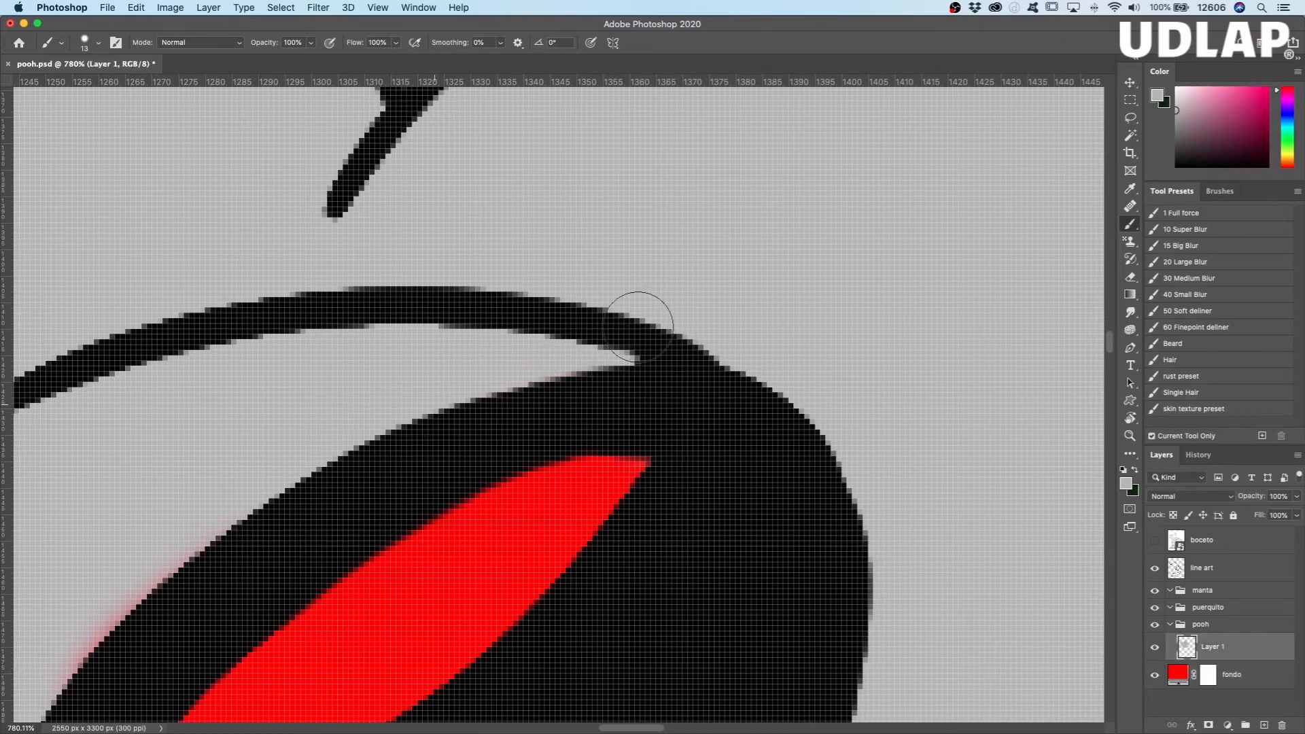
pyautogui.moveTo(407, 381)
pyautogui.mouseDown()
pyautogui.moveTo(752, 140)
pyautogui.moveTo(713, 117)
pyautogui.mouseUp()
pyautogui.moveTo(635, 196)
pyautogui.mouseDown()
pyautogui.moveTo(469, 320)
pyautogui.moveTo(315, 560)
pyautogui.mouseUp()
# Step: Paint gray along the face outline beside Pooh's nose and close the red gap next to it
pyautogui.moveTo(787, 575); pyautogui.dragTo(562, 283)
pyautogui.moveTo(932, 354); pyautogui.dragTo(549, 519)
pyautogui.moveTo(618, 430)
pyautogui.mouseDown()
pyautogui.moveTo(522, 553)
pyautogui.moveTo(646, 386)
pyautogui.moveTo(697, 546)
pyautogui.moveTo(680, 562)
pyautogui.moveTo(689, 407)
pyautogui.moveTo(763, 517)
pyautogui.moveTo(542, 247)
pyautogui.moveTo(646, 357)
pyautogui.moveTo(504, 179)
pyautogui.mouseUp()
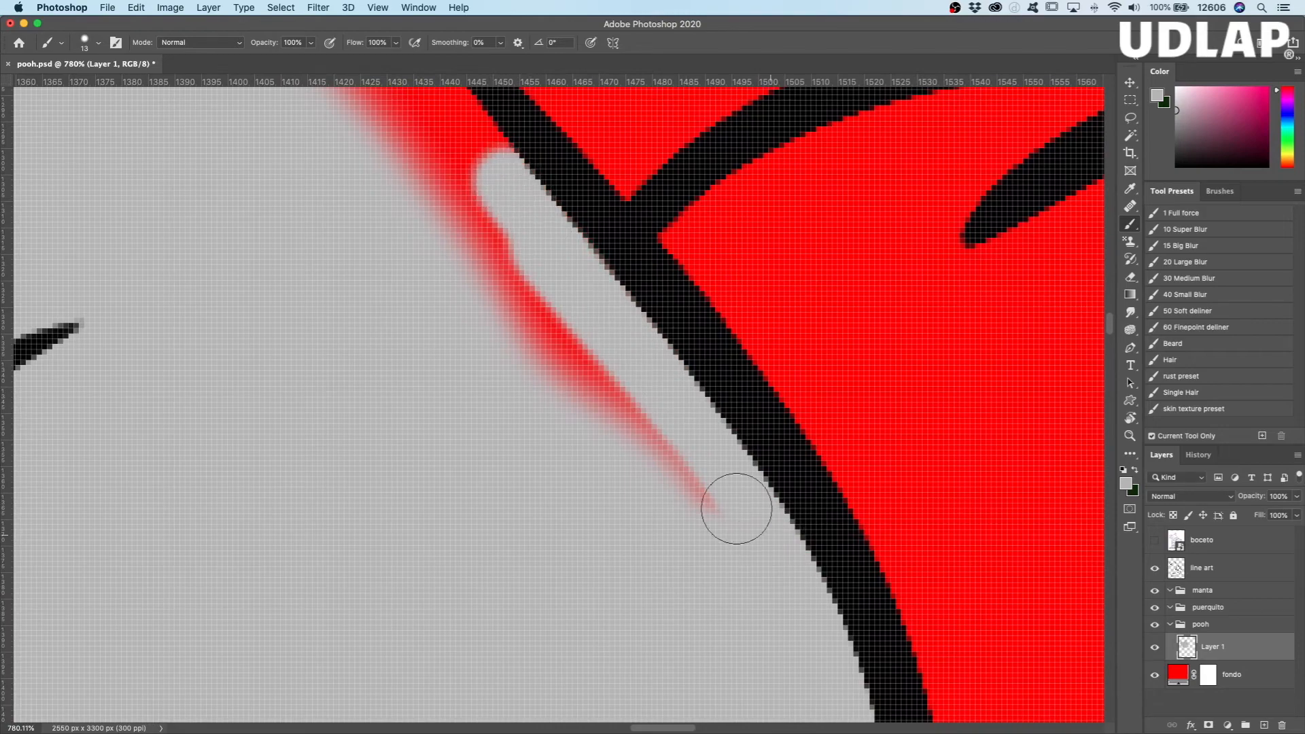
pyautogui.moveTo(752, 528); pyautogui.dragTo(597, 379)
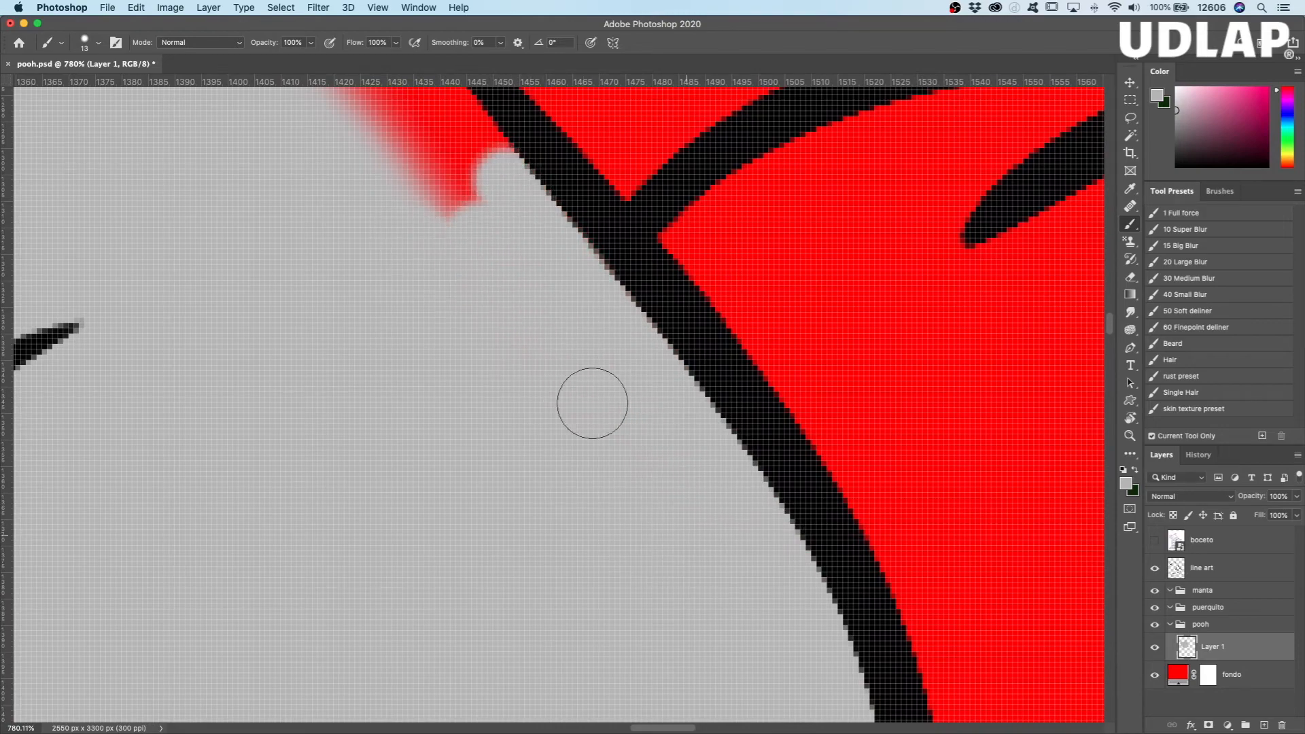
# Step: Paint gray along the brow outline around Pooh's far eyebrow
pyautogui.scroll(10, 614, 510)
pyautogui.hscroll(-8, 615, 510)
pyautogui.moveTo(701, 582)
pyautogui.mouseDown()
pyautogui.moveTo(524, 344)
pyautogui.moveTo(744, 539)
pyautogui.moveTo(764, 539)
pyautogui.moveTo(579, 277)
pyautogui.moveTo(744, 466)
pyautogui.moveTo(655, 344)
pyautogui.mouseUp()
pyautogui.moveTo(548, 254)
pyautogui.mouseDown()
pyautogui.moveTo(517, 591)
pyautogui.moveTo(624, 288)
pyautogui.moveTo(644, 390)
pyautogui.moveTo(646, 563)
pyautogui.moveTo(674, 539)
pyautogui.moveTo(699, 170)
pyautogui.moveTo(708, 356)
pyautogui.moveTo(673, 440)
pyautogui.moveTo(659, 277)
pyautogui.moveTo(597, 283)
pyautogui.moveTo(577, 600)
pyautogui.moveTo(595, 218)
pyautogui.moveTo(616, 429)
pyautogui.moveTo(676, 504)
pyautogui.moveTo(687, 472)
pyautogui.moveTo(647, 175)
pyautogui.moveTo(663, 196)
pyautogui.moveTo(667, 376)
pyautogui.mouseUp()
pyautogui.moveTo(579, 230); pyautogui.dragTo(589, 569)
pyautogui.moveTo(618, 492)
pyautogui.mouseDown()
pyautogui.moveTo(664, 496)
pyautogui.moveTo(604, 272)
pyautogui.moveTo(545, 166)
pyautogui.moveTo(524, 219)
pyautogui.moveTo(483, 263)
pyautogui.moveTo(463, 177)
pyautogui.mouseUp()
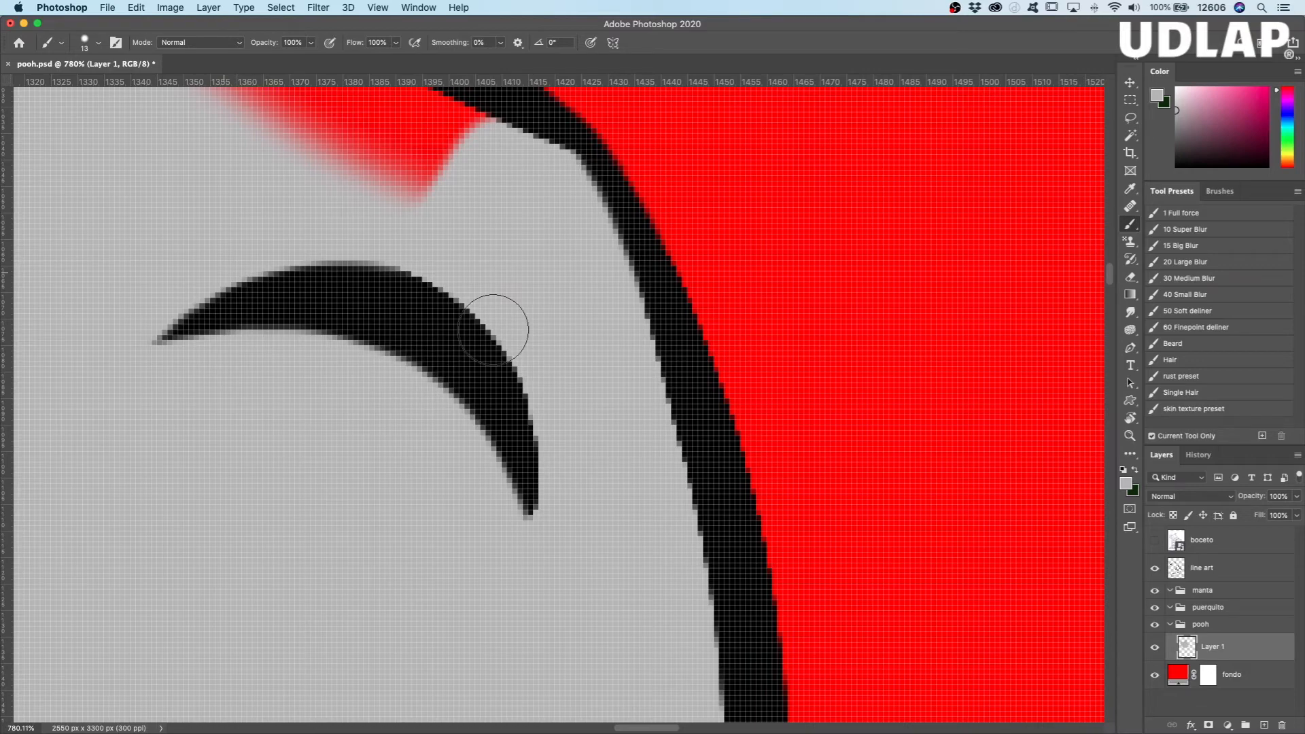
# Step: Paint gray along Pooh's forehead outline from the far eyebrow up to the base of the smaller ear
pyautogui.moveTo(447, 268)
pyautogui.mouseDown()
pyautogui.moveTo(582, 440)
pyautogui.moveTo(710, 479)
pyautogui.moveTo(455, 311)
pyautogui.moveTo(751, 451)
pyautogui.moveTo(318, 207)
pyautogui.moveTo(285, 234)
pyautogui.mouseUp()
pyautogui.moveTo(443, 378)
pyautogui.mouseDown()
pyautogui.moveTo(650, 572)
pyautogui.moveTo(466, 302)
pyautogui.mouseUp()
pyautogui.moveTo(387, 249)
pyautogui.mouseDown()
pyautogui.moveTo(589, 594)
pyautogui.moveTo(357, 261)
pyautogui.moveTo(629, 520)
pyautogui.mouseUp()
pyautogui.moveTo(629, 520)
pyautogui.mouseDown()
pyautogui.moveTo(450, 267)
pyautogui.moveTo(340, 207)
pyautogui.moveTo(321, 266)
pyautogui.moveTo(386, 366)
pyautogui.moveTo(631, 579)
pyautogui.moveTo(442, 599)
pyautogui.mouseUp()
pyautogui.press('r')
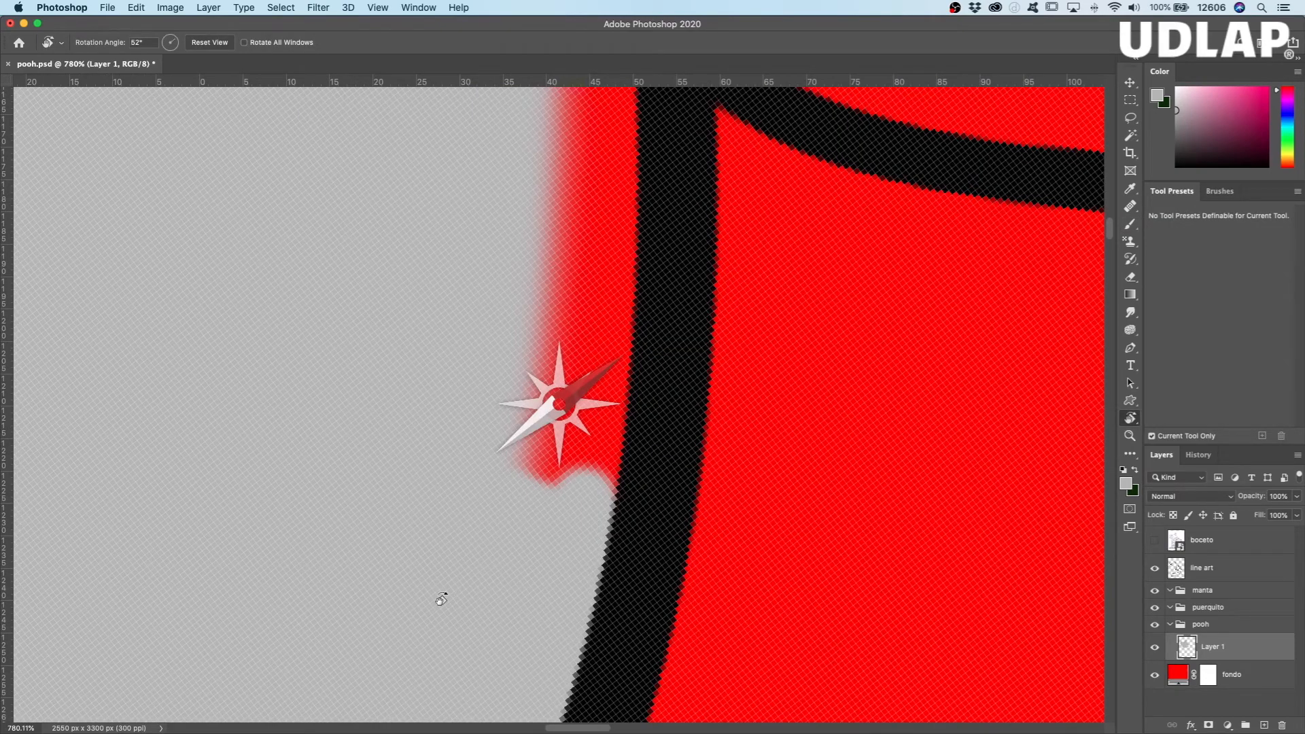
pyautogui.moveTo(441, 598); pyautogui.dragTo(360, 510)
pyautogui.press('b')
pyautogui.moveTo(646, 233); pyautogui.dragTo(393, 524)
pyautogui.moveTo(602, 223)
pyautogui.mouseDown()
pyautogui.moveTo(444, 494)
pyautogui.moveTo(624, 267)
pyautogui.mouseUp()
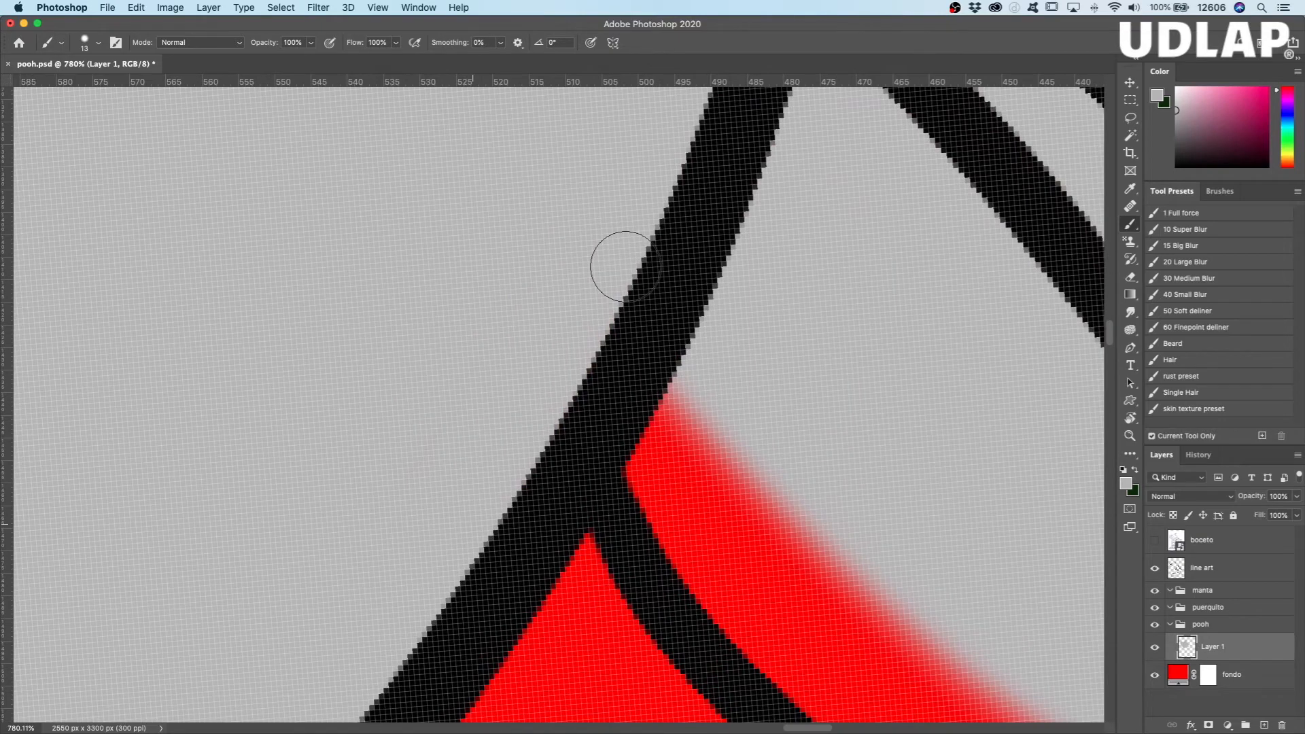
# Step: Paint gray inside the smaller ear's outline, from its junction with the forehead around the first curve
pyautogui.moveTo(625, 267); pyautogui.dragTo(353, 145)
pyautogui.moveTo(360, 319)
pyautogui.mouseDown()
pyautogui.moveTo(515, 437)
pyautogui.moveTo(429, 432)
pyautogui.moveTo(539, 561)
pyautogui.moveTo(590, 559)
pyautogui.moveTo(634, 478)
pyautogui.mouseUp()
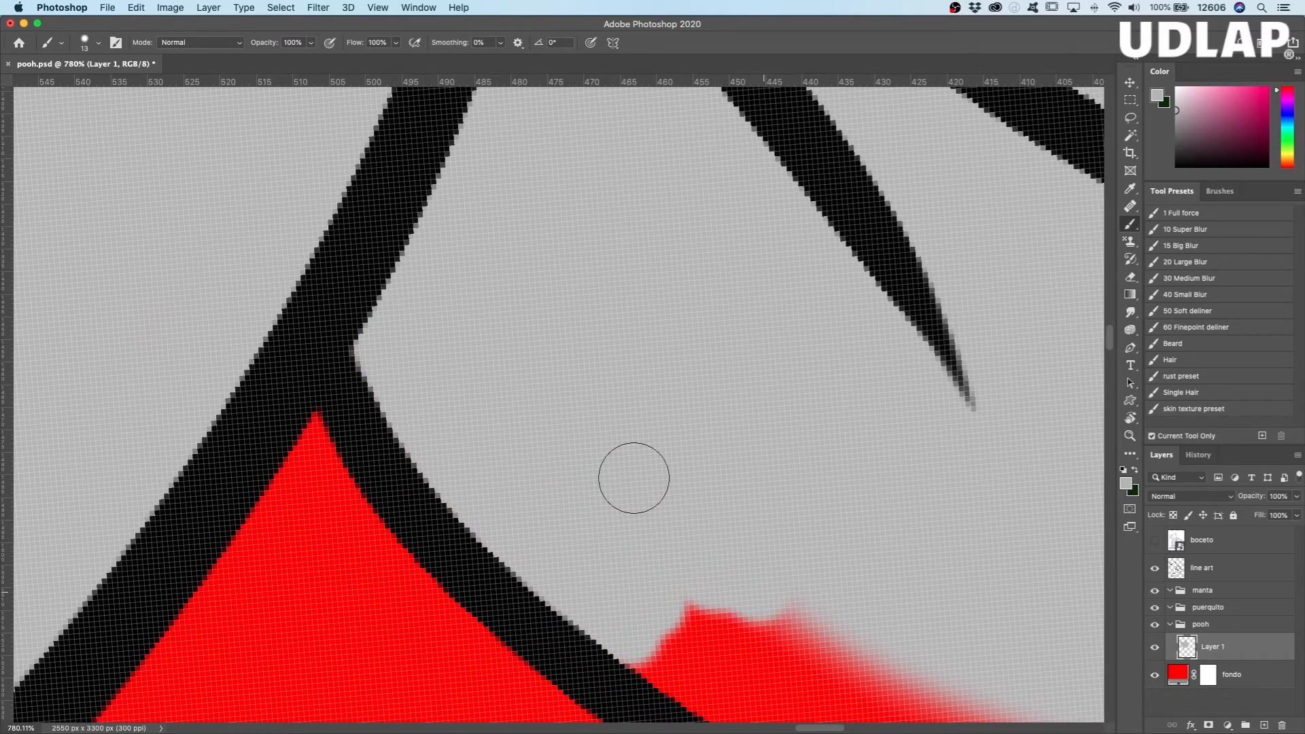
pyautogui.moveTo(633, 478); pyautogui.dragTo(283, 232)
pyautogui.moveTo(639, 513)
pyautogui.mouseDown()
pyautogui.moveTo(361, 445)
pyautogui.moveTo(429, 492)
pyautogui.moveTo(680, 586)
pyautogui.moveTo(800, 518)
pyautogui.mouseUp()
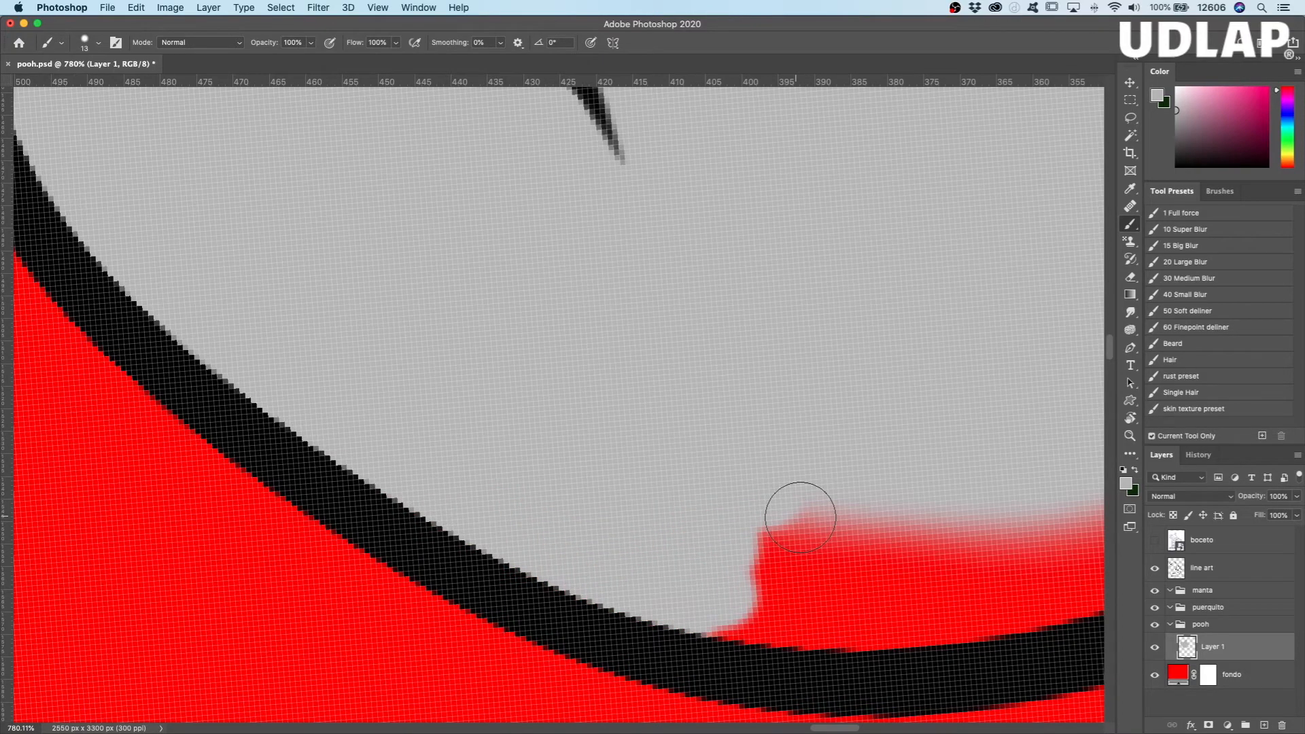
pyautogui.moveTo(800, 518); pyautogui.dragTo(959, 555)
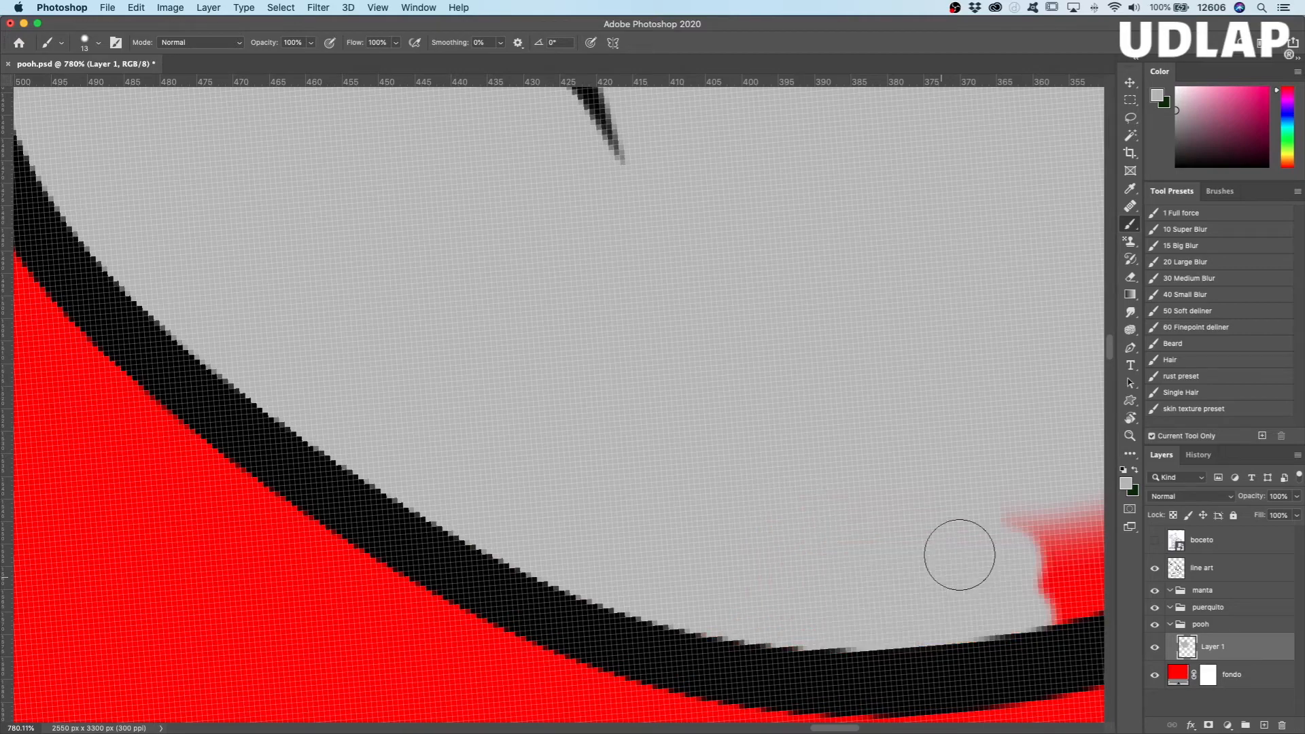
pyautogui.hscroll(10, 959, 555)
pyautogui.moveTo(653, 600)
pyautogui.mouseDown()
pyautogui.moveTo(632, 561)
pyautogui.moveTo(910, 341)
pyautogui.mouseUp()
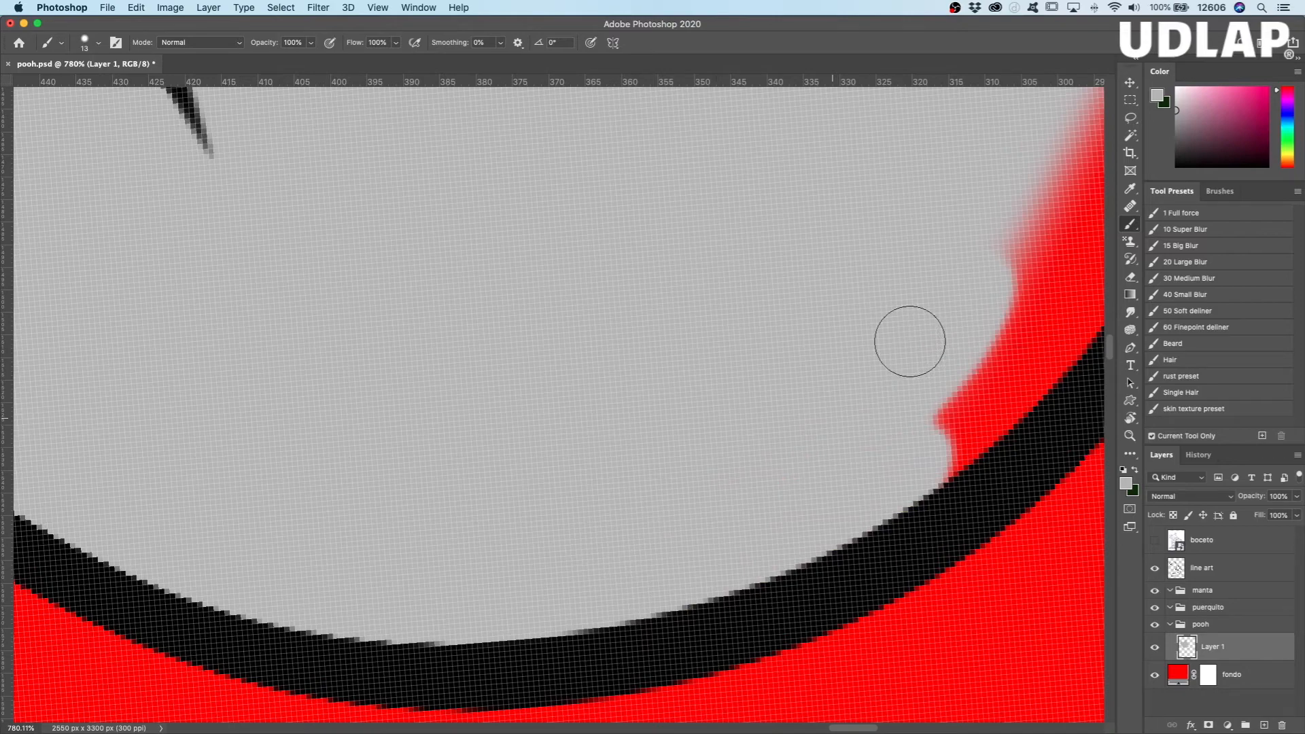
# Step: Paint gray inside the outline around the rounded tip of the smaller ear
pyautogui.hscroll(8, 816, 313)
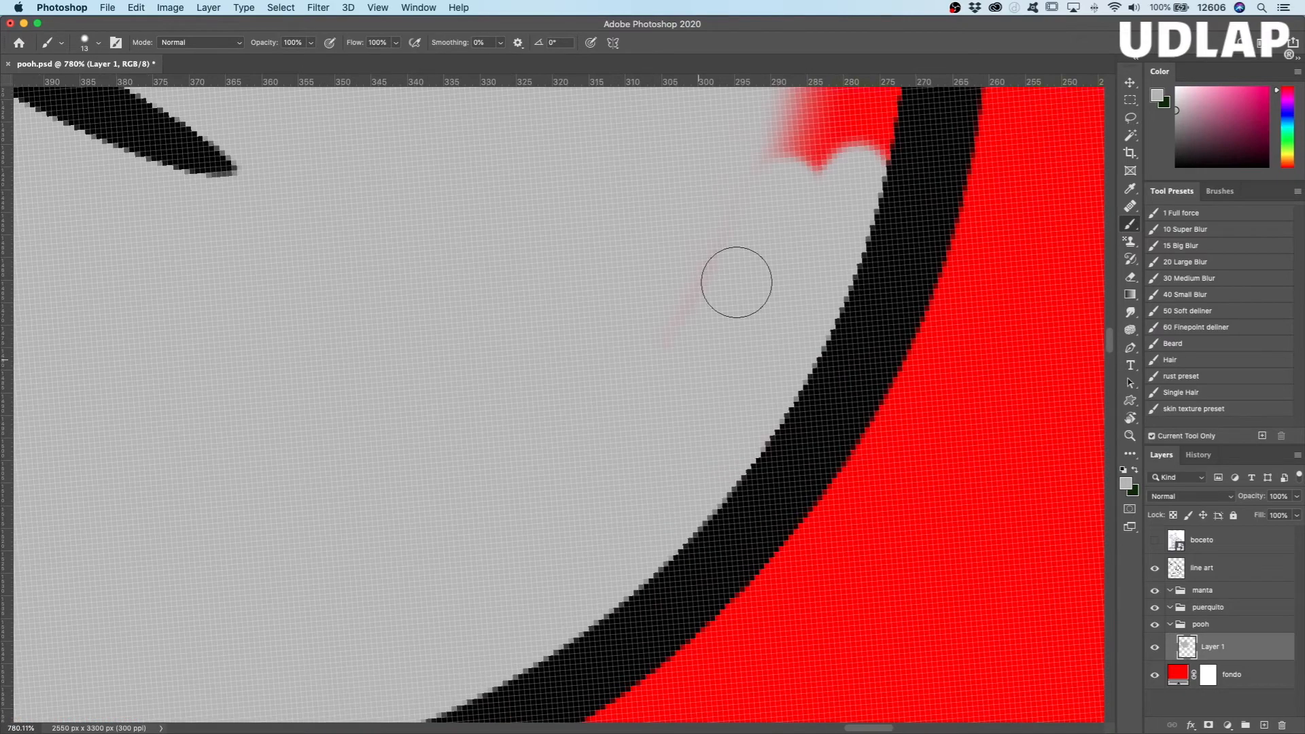
pyautogui.moveTo(605, 282); pyautogui.dragTo(547, 483)
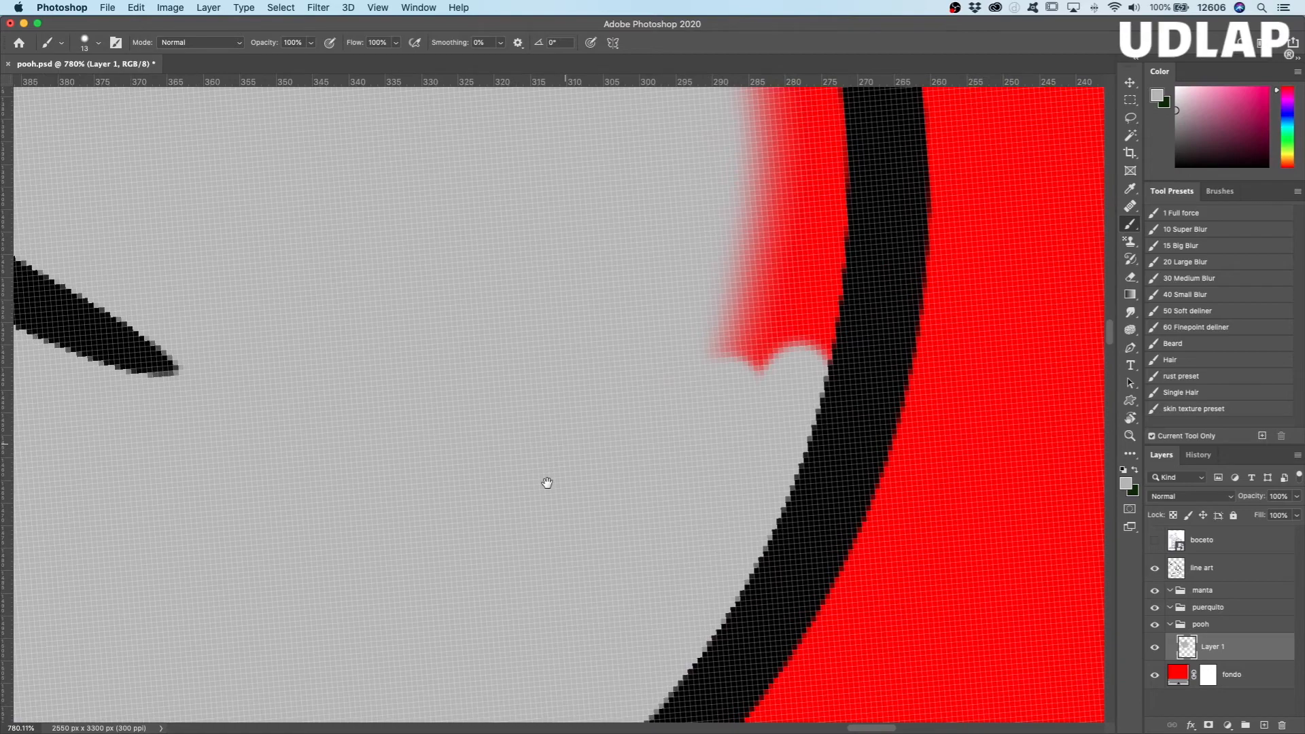
pyautogui.scroll(3, 729, 195)
pyautogui.hscroll(1, 729, 195)
pyautogui.moveTo(729, 195); pyautogui.dragTo(751, 518)
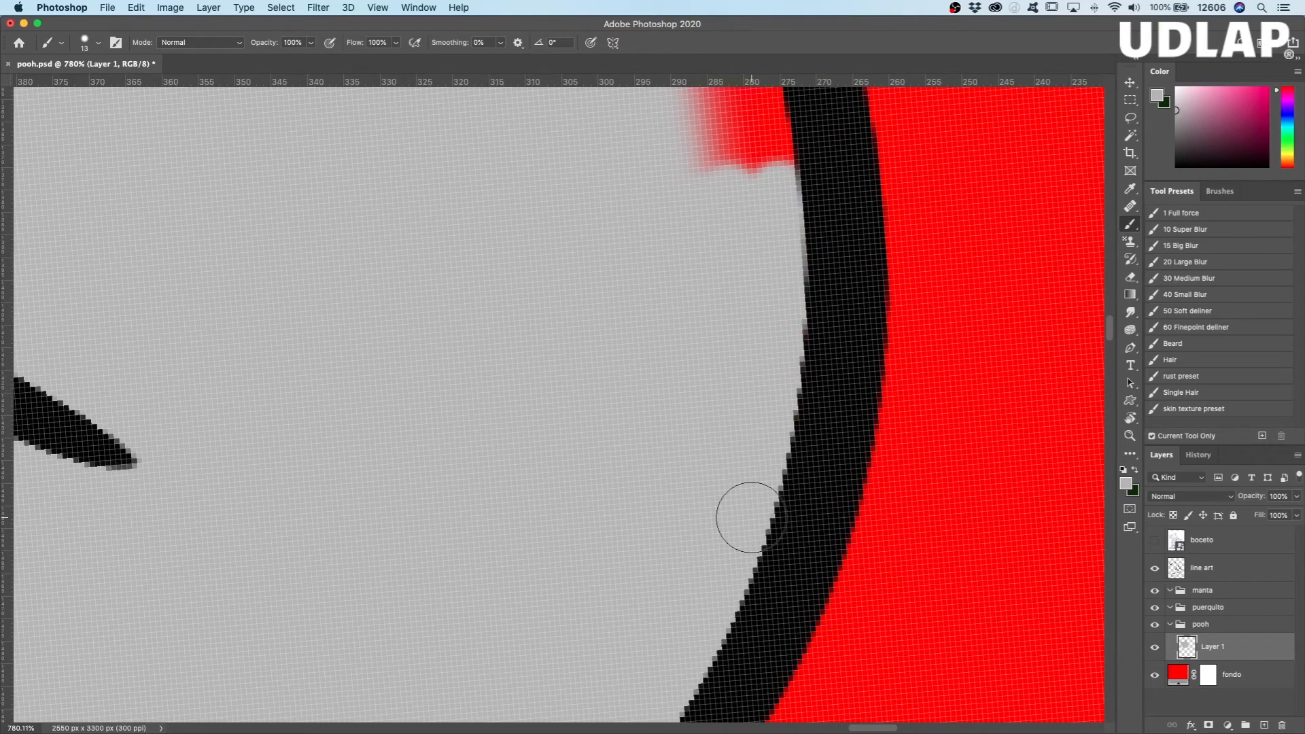
pyautogui.moveTo(652, 238); pyautogui.dragTo(616, 578)
pyautogui.moveTo(640, 174); pyautogui.dragTo(707, 503)
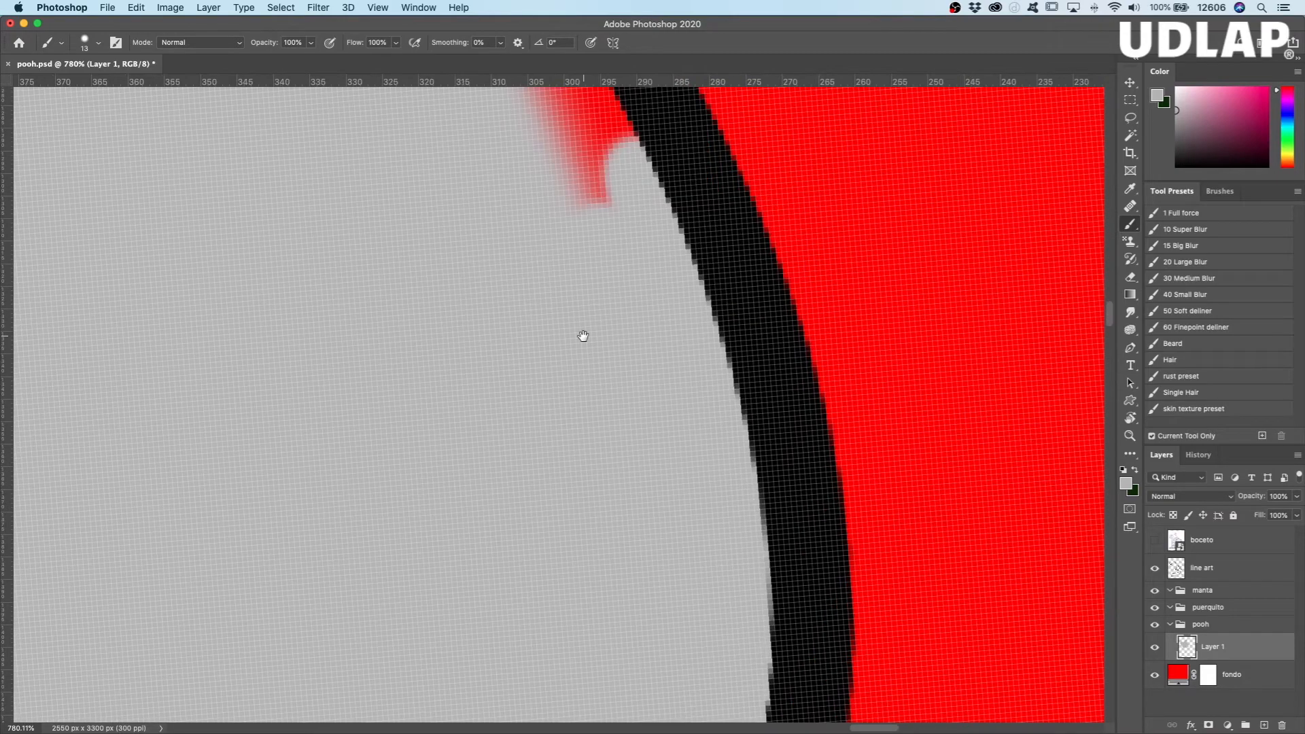
# Step: Fill the red gap inside the smaller ear's outline just past its rounded tip with gray
pyautogui.moveTo(583, 335); pyautogui.dragTo(675, 632)
pyautogui.moveTo(711, 549); pyautogui.dragTo(545, 167)
pyautogui.moveTo(548, 293); pyautogui.dragTo(709, 566)
pyautogui.moveTo(704, 558); pyautogui.dragTo(533, 356)
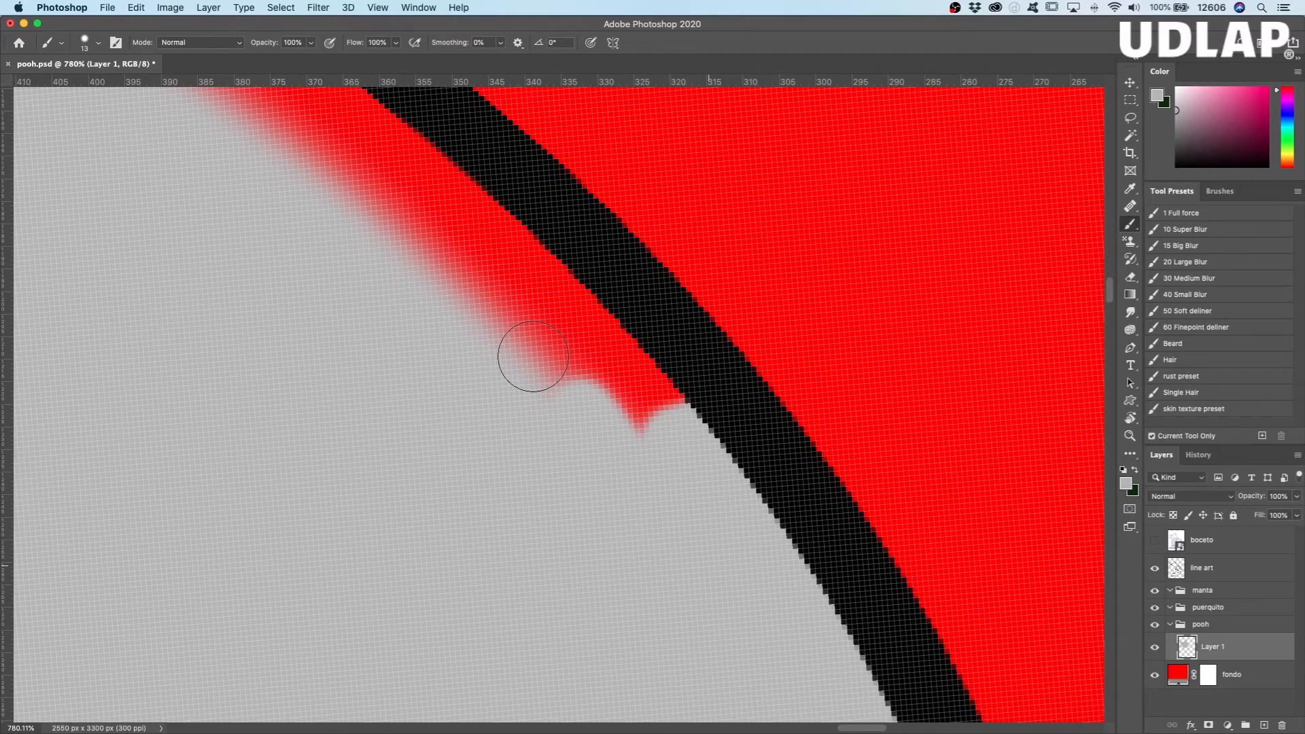
# Step: Paint gray along the smaller ear's remaining edge down to where it joins the top of the head
pyautogui.press('r')
pyautogui.moveTo(533, 356)
pyautogui.mouseDown()
pyautogui.moveTo(670, 295)
pyautogui.moveTo(536, 464)
pyautogui.mouseUp()
pyautogui.moveTo(457, 601)
pyautogui.mouseDown()
pyautogui.moveTo(552, 432)
pyautogui.moveTo(561, 484)
pyautogui.moveTo(621, 238)
pyautogui.mouseUp()
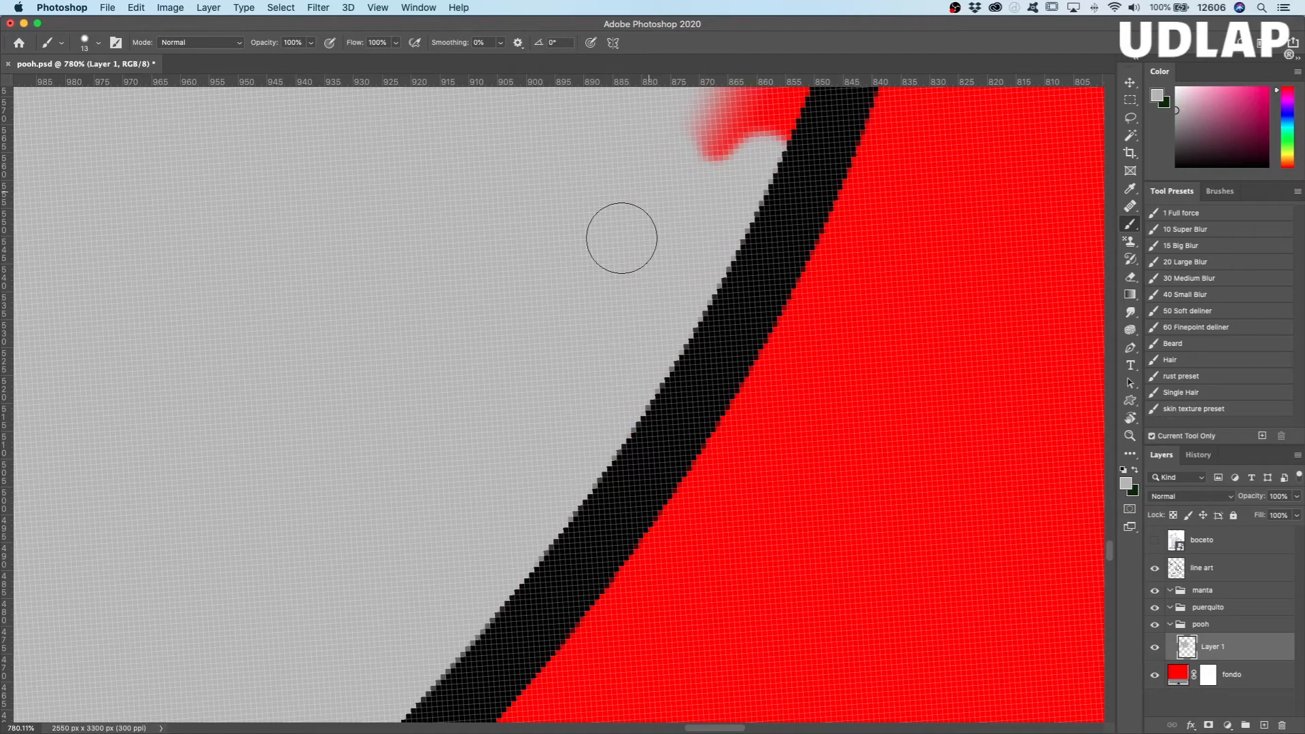
pyautogui.moveTo(621, 238); pyautogui.dragTo(480, 493)
pyautogui.moveTo(599, 422); pyautogui.dragTo(702, 192)
pyautogui.moveTo(615, 355)
pyautogui.mouseDown()
pyautogui.moveTo(560, 537)
pyautogui.moveTo(730, 123)
pyautogui.mouseUp()
pyautogui.moveTo(577, 443); pyautogui.dragTo(530, 572)
pyautogui.moveTo(615, 286); pyautogui.dragTo(597, 444)
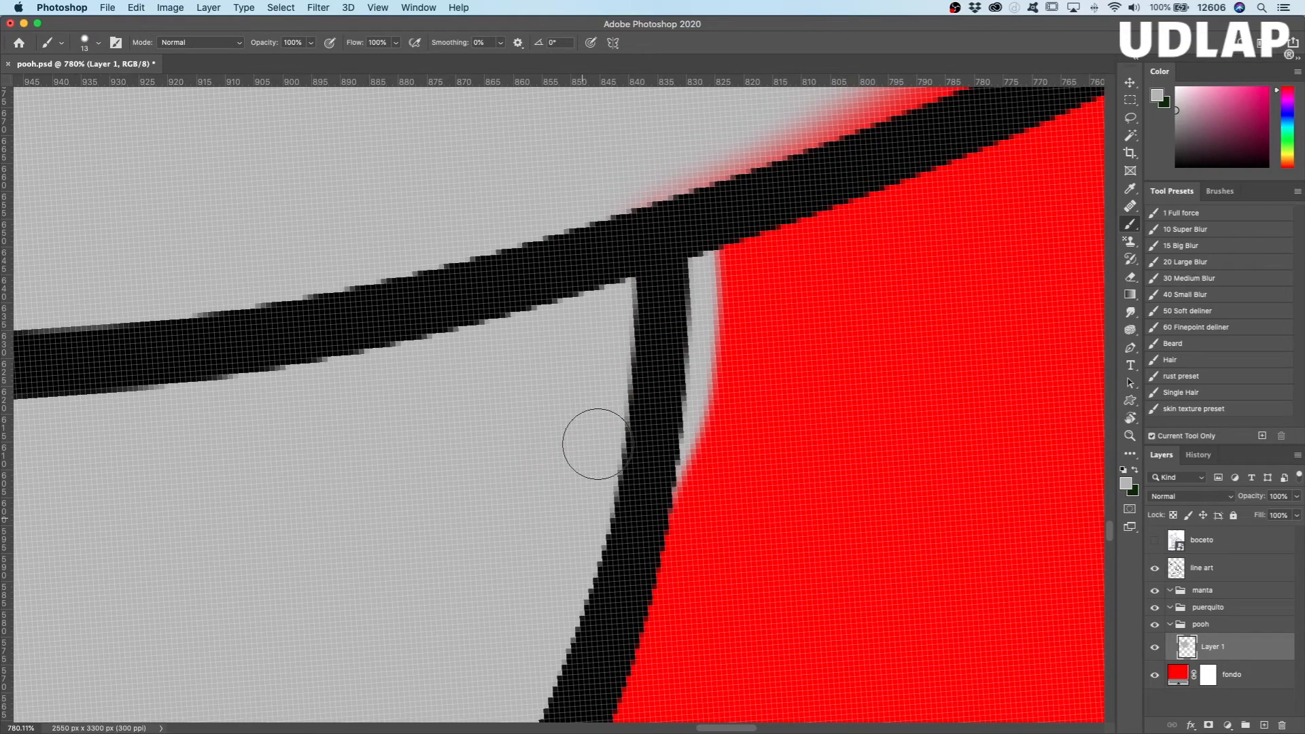
# Step: Erase the gray spill outside the smaller ear's outline at its junction with the head
pyautogui.press('e')
pyautogui.moveTo(656, 538); pyautogui.dragTo(707, 252)
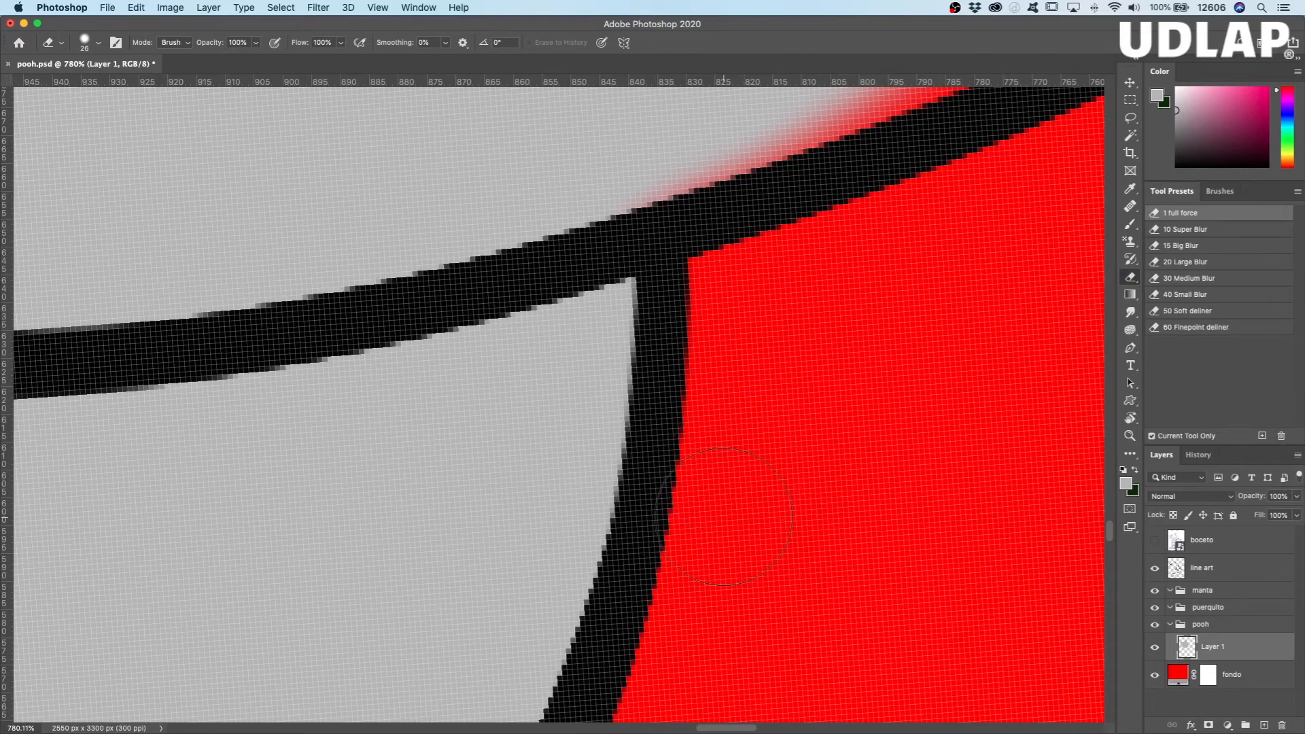
pyautogui.press('b')
# Step: Paint gray along the top-of-head outline between Pooh's two ears
pyautogui.scroll(3, 575, 459)
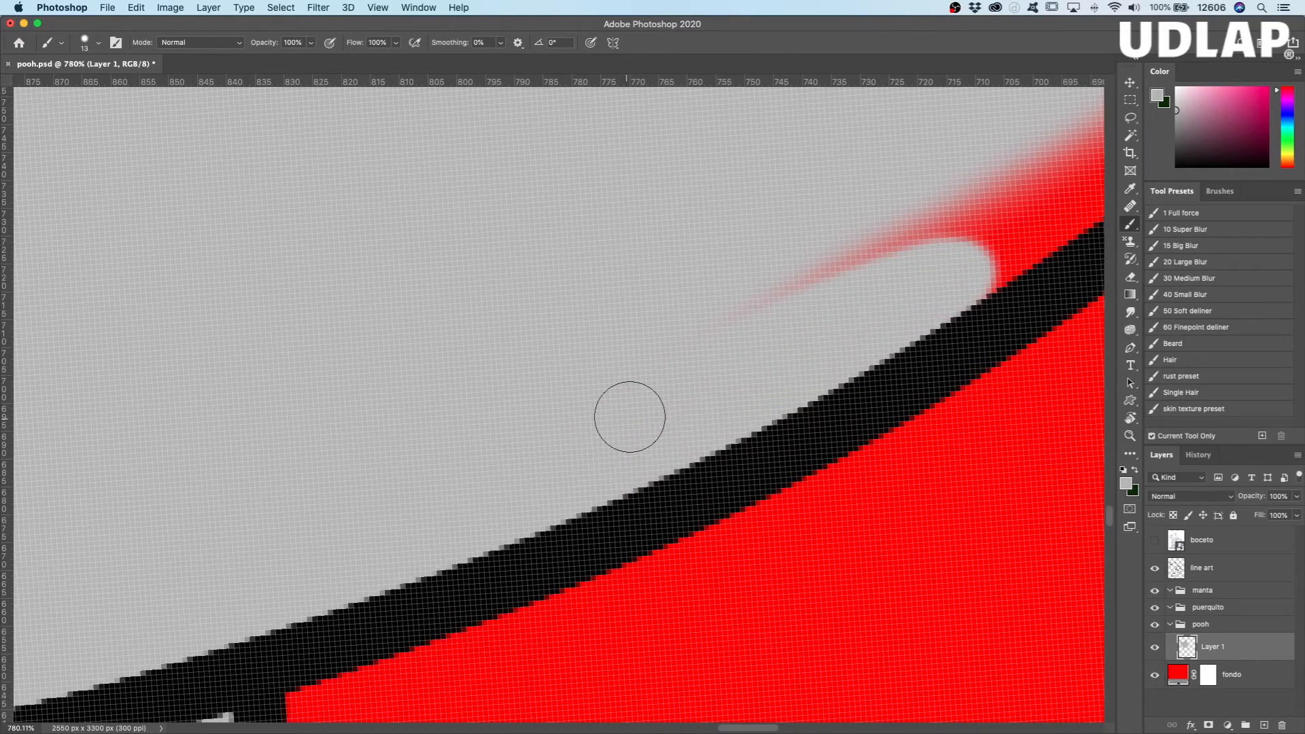
pyautogui.moveTo(939, 210); pyautogui.dragTo(395, 508)
pyautogui.moveTo(965, 262)
pyautogui.mouseDown()
pyautogui.moveTo(603, 523)
pyautogui.moveTo(803, 315)
pyautogui.mouseUp()
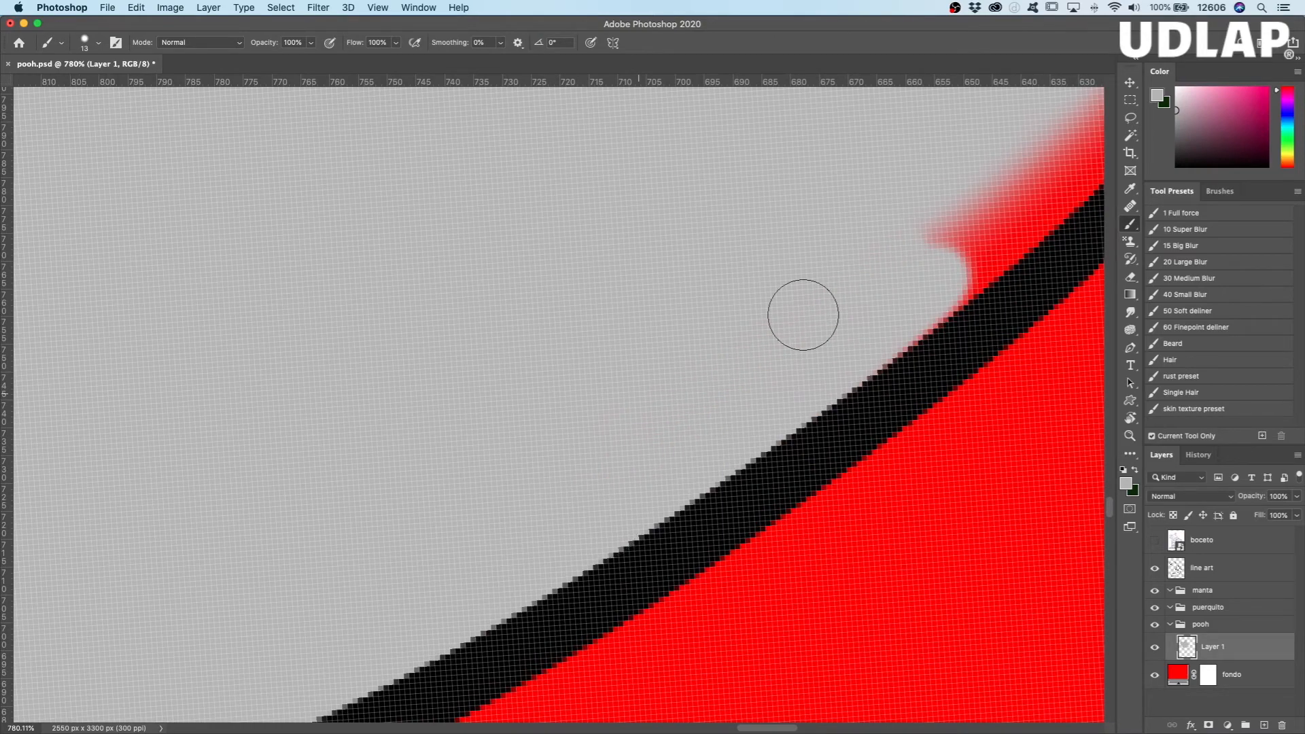
pyautogui.moveTo(803, 315); pyautogui.dragTo(487, 518)
# Step: Straighten the canvas rotation to 0°, review the whole drawing, and examine Pooh's foot up close
pyautogui.press('z')
pyautogui.moveTo(639, 416); pyautogui.dragTo(507, 410)
pyautogui.press('b')
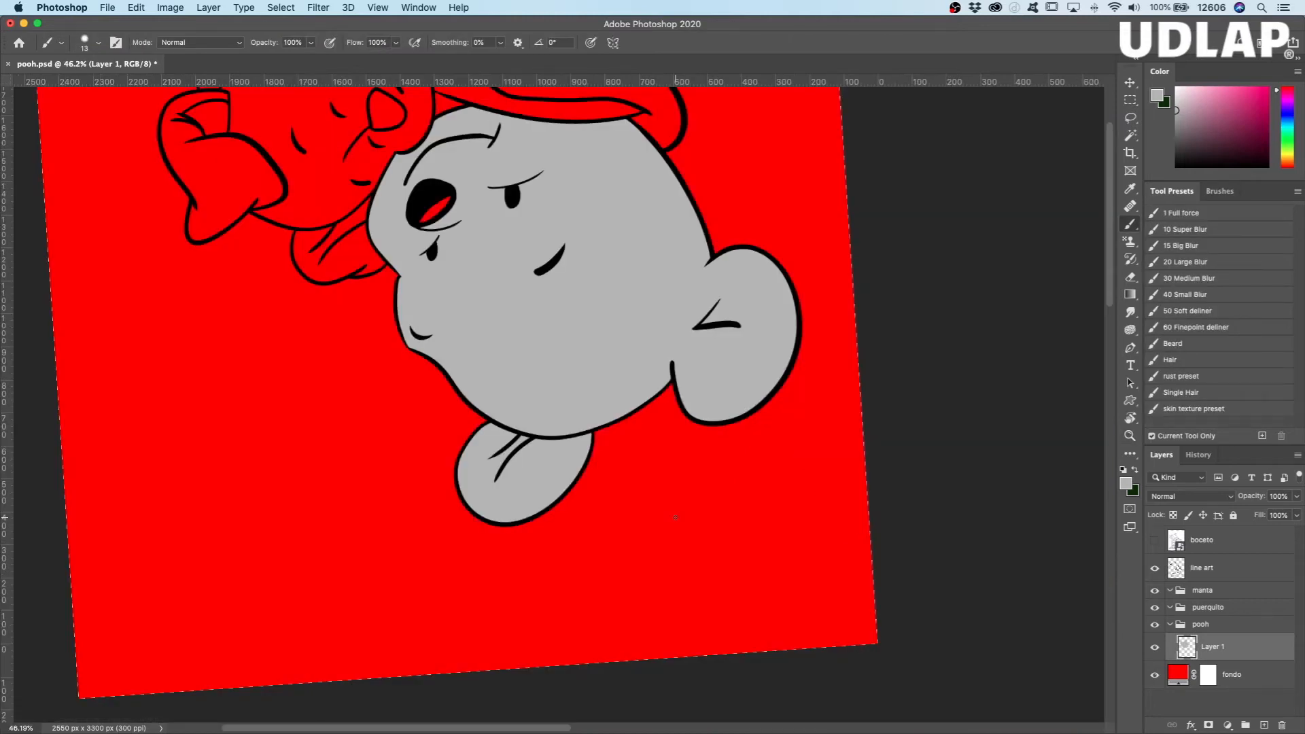
pyautogui.press('r')
pyautogui.moveTo(676, 518); pyautogui.dragTo(434, 279)
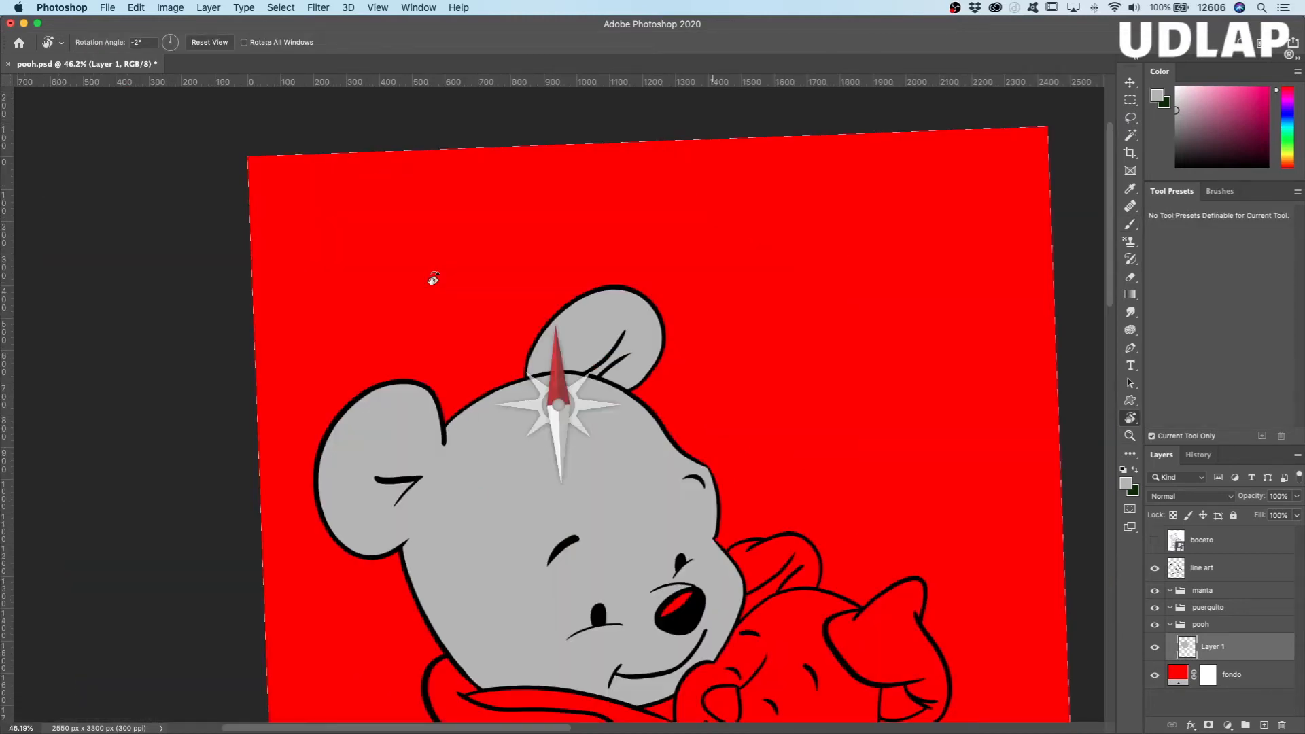
pyautogui.moveTo(434, 279); pyautogui.dragTo(438, 274)
pyautogui.press('space')
pyautogui.moveTo(748, 653); pyautogui.dragTo(691, 356)
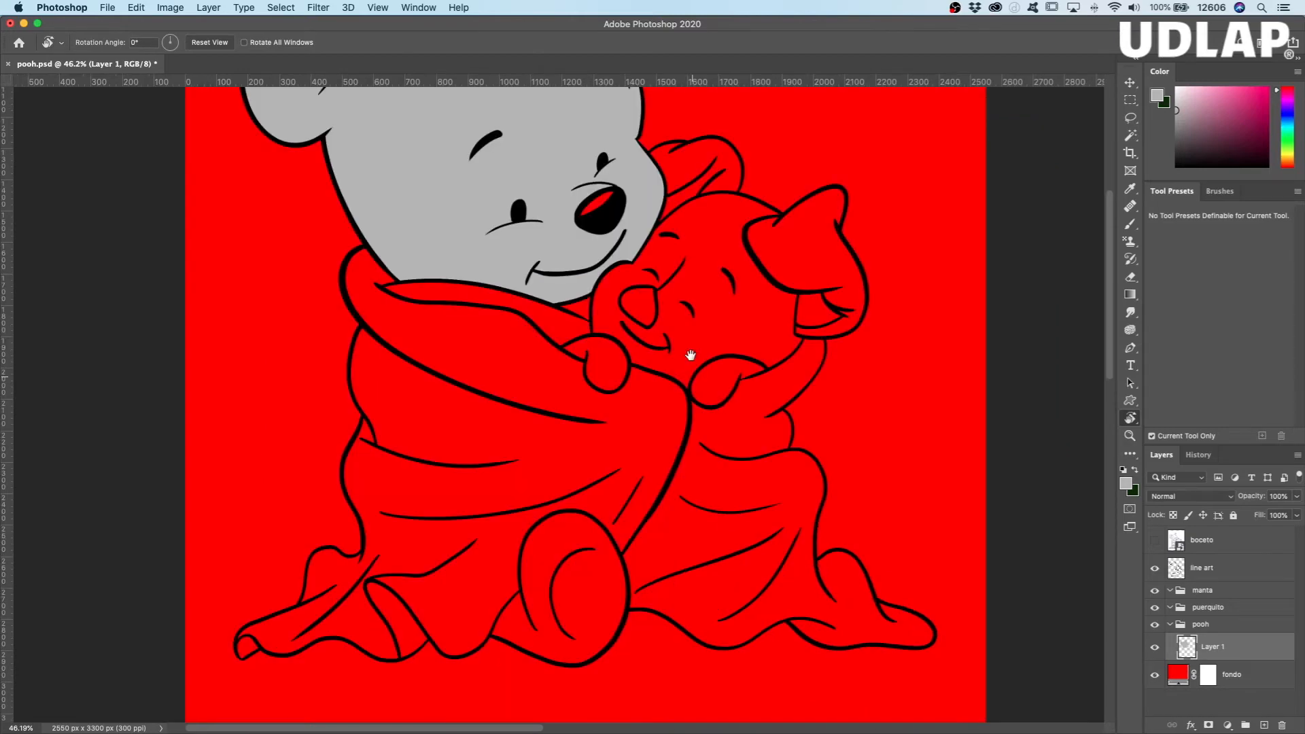
pyautogui.press('z')
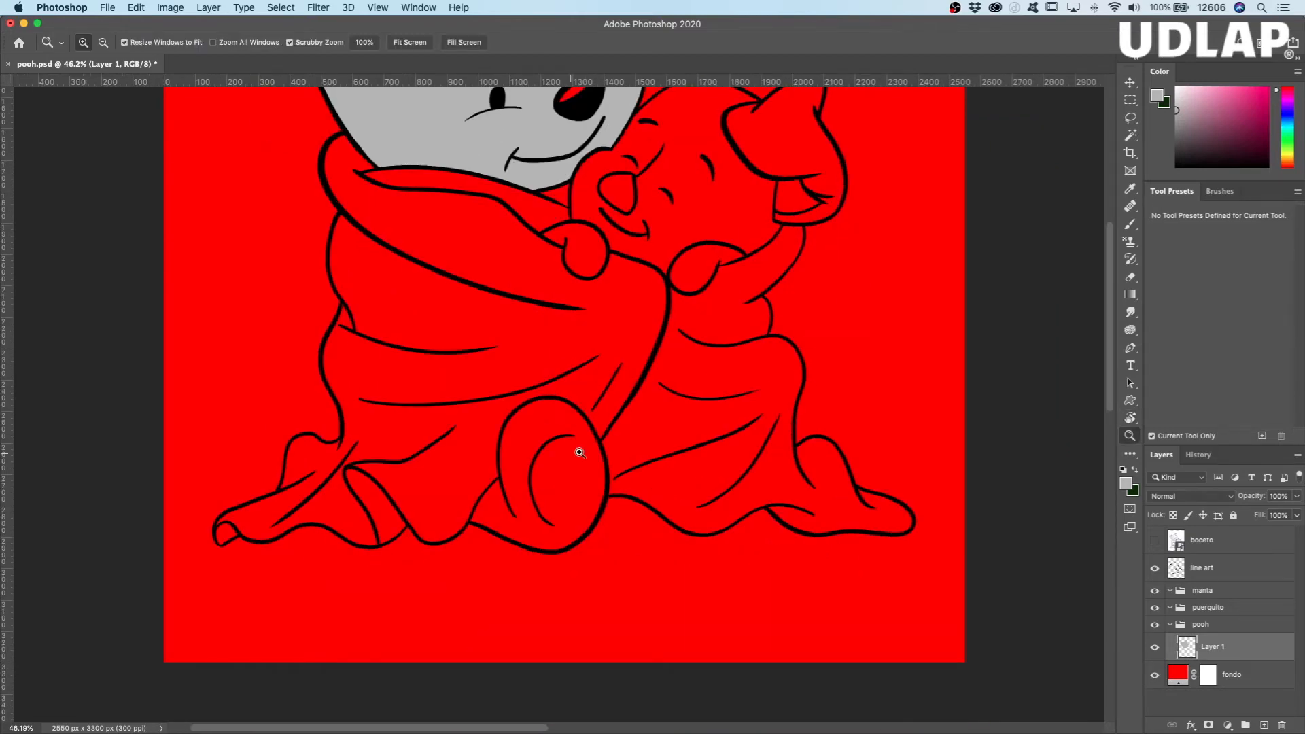
pyautogui.click(580, 452)
pyautogui.press('b')
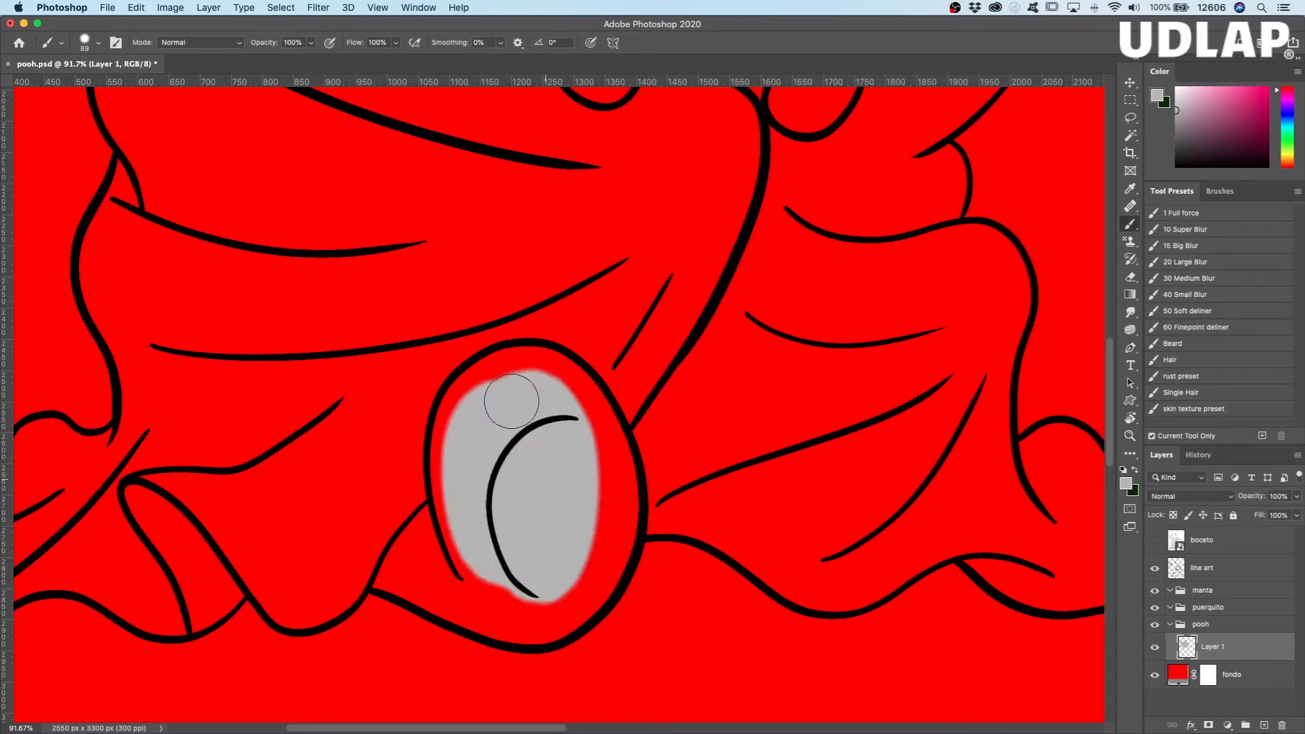
# Step: Paint the interior of Pooh's foot gray with an 89 px brush, keeping just inside the outline
pyautogui.moveTo(511, 401)
pyautogui.mouseDown()
pyautogui.moveTo(484, 410)
pyautogui.moveTo(542, 382)
pyautogui.moveTo(490, 602)
pyautogui.moveTo(424, 570)
pyautogui.mouseUp()
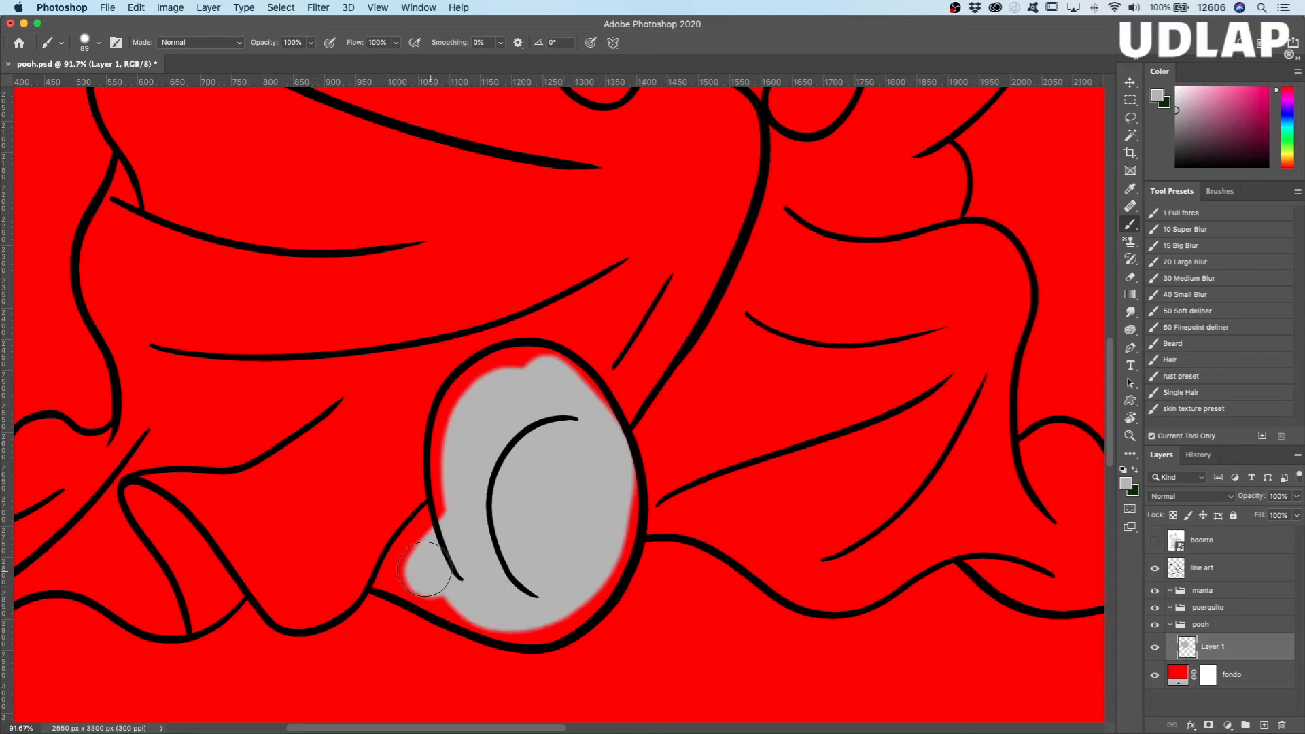
pyautogui.moveTo(424, 569)
pyautogui.mouseDown()
pyautogui.moveTo(593, 565)
pyautogui.moveTo(518, 603)
pyautogui.moveTo(431, 565)
pyautogui.moveTo(536, 399)
pyautogui.mouseUp()
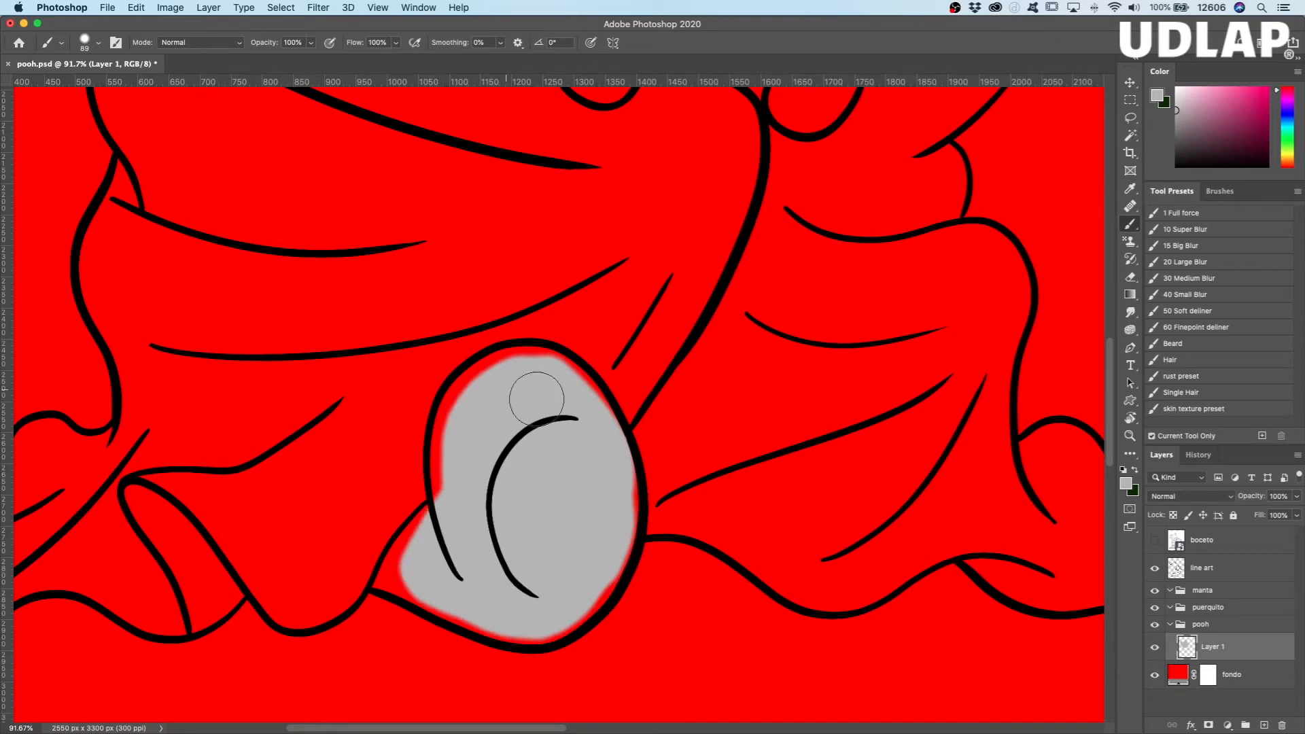
# Step: Paint gray along the foot's upper outline and down its outer side with a 31 px brush
pyautogui.moveTo(531, 448); pyautogui.dragTo(514, 459)
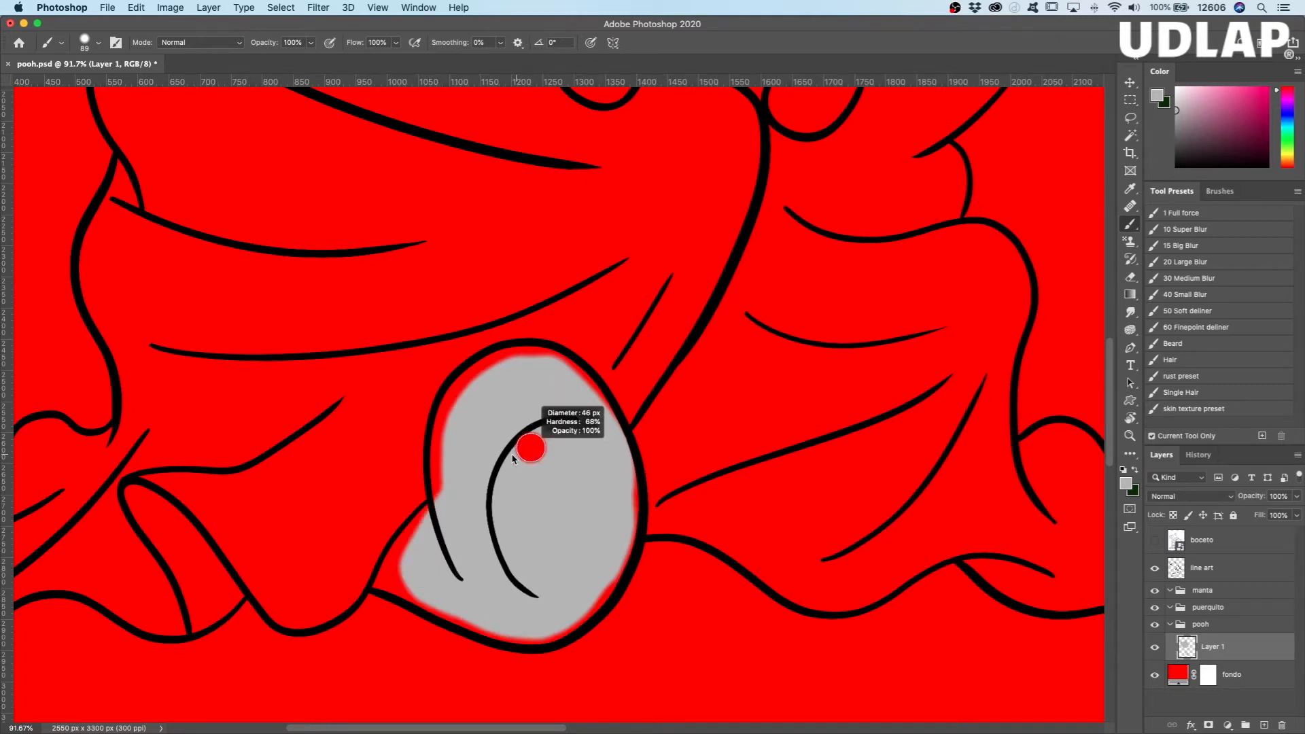
pyautogui.press('super+plus')
pyautogui.press('super+plus')
pyautogui.moveTo(312, 436)
pyautogui.mouseDown()
pyautogui.moveTo(377, 253)
pyautogui.moveTo(457, 208)
pyautogui.moveTo(593, 214)
pyautogui.mouseUp()
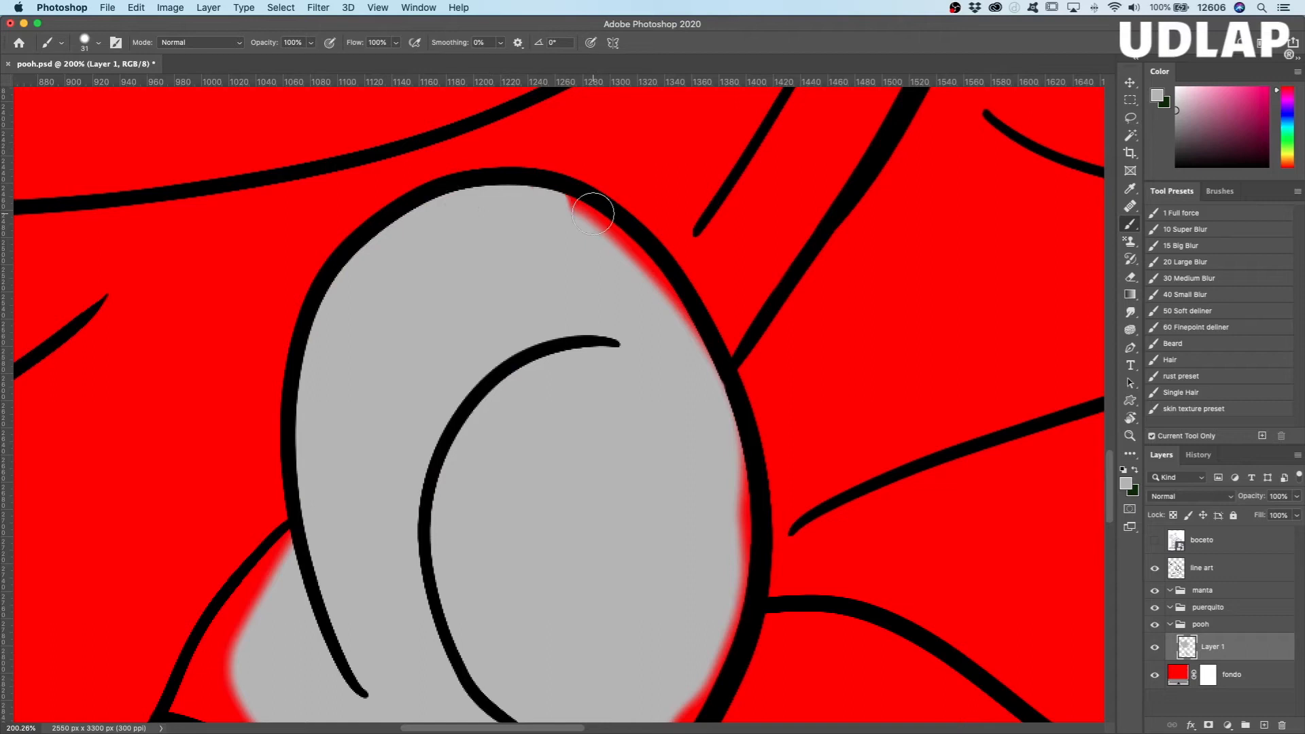
pyautogui.moveTo(593, 214)
pyautogui.mouseDown()
pyautogui.moveTo(723, 426)
pyautogui.moveTo(731, 612)
pyautogui.mouseUp()
# Step: Paint gray along the foot's lower outline and fill the pointed area where it meets the blanket
pyautogui.moveTo(629, 484); pyautogui.dragTo(558, 247)
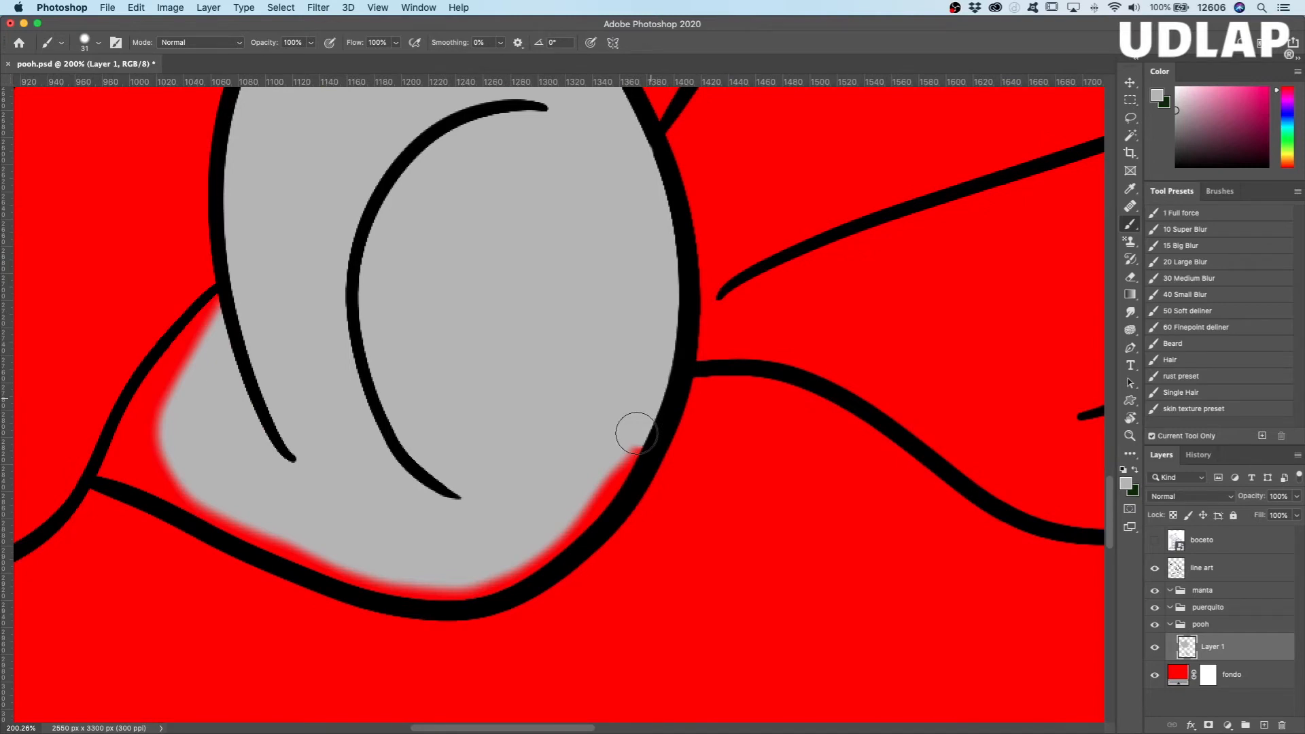
pyautogui.moveTo(637, 434)
pyautogui.mouseDown()
pyautogui.moveTo(304, 542)
pyautogui.moveTo(125, 471)
pyautogui.moveTo(150, 407)
pyautogui.mouseUp()
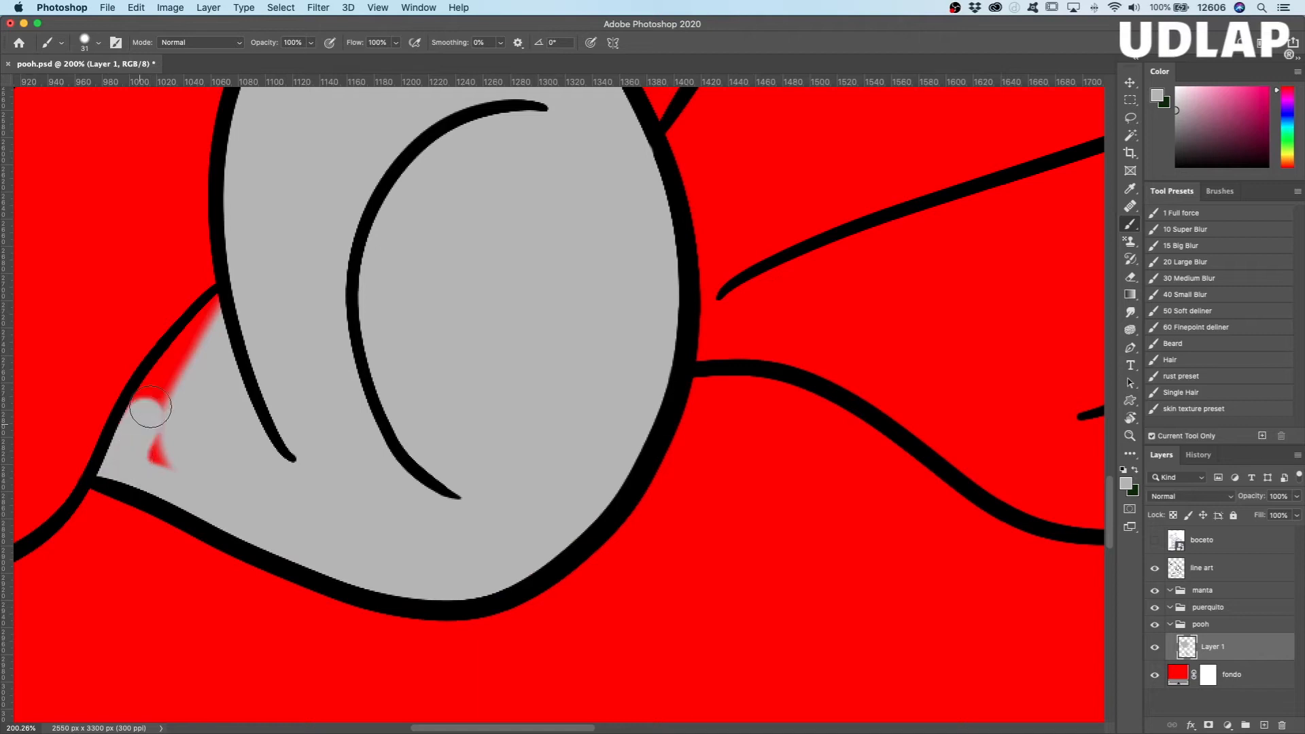
pyautogui.moveTo(151, 408)
pyautogui.mouseDown()
pyautogui.moveTo(161, 431)
pyautogui.moveTo(243, 386)
pyautogui.mouseUp()
# Step: Touch up the gray along the line where the foot meets the blanket with a 10 px brush
pyautogui.press('z')
pyautogui.moveTo(246, 408); pyautogui.dragTo(575, 370)
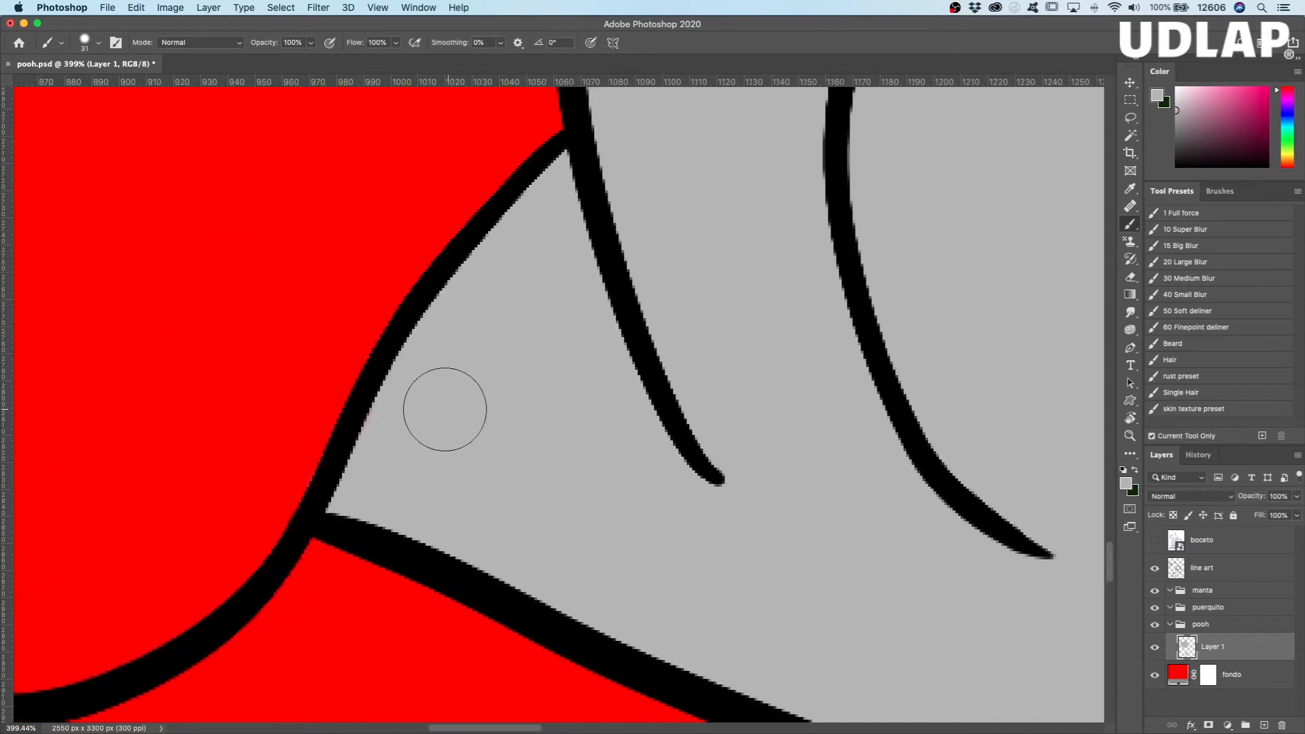
pyautogui.press('[')
pyautogui.press('[')
pyautogui.press('[')
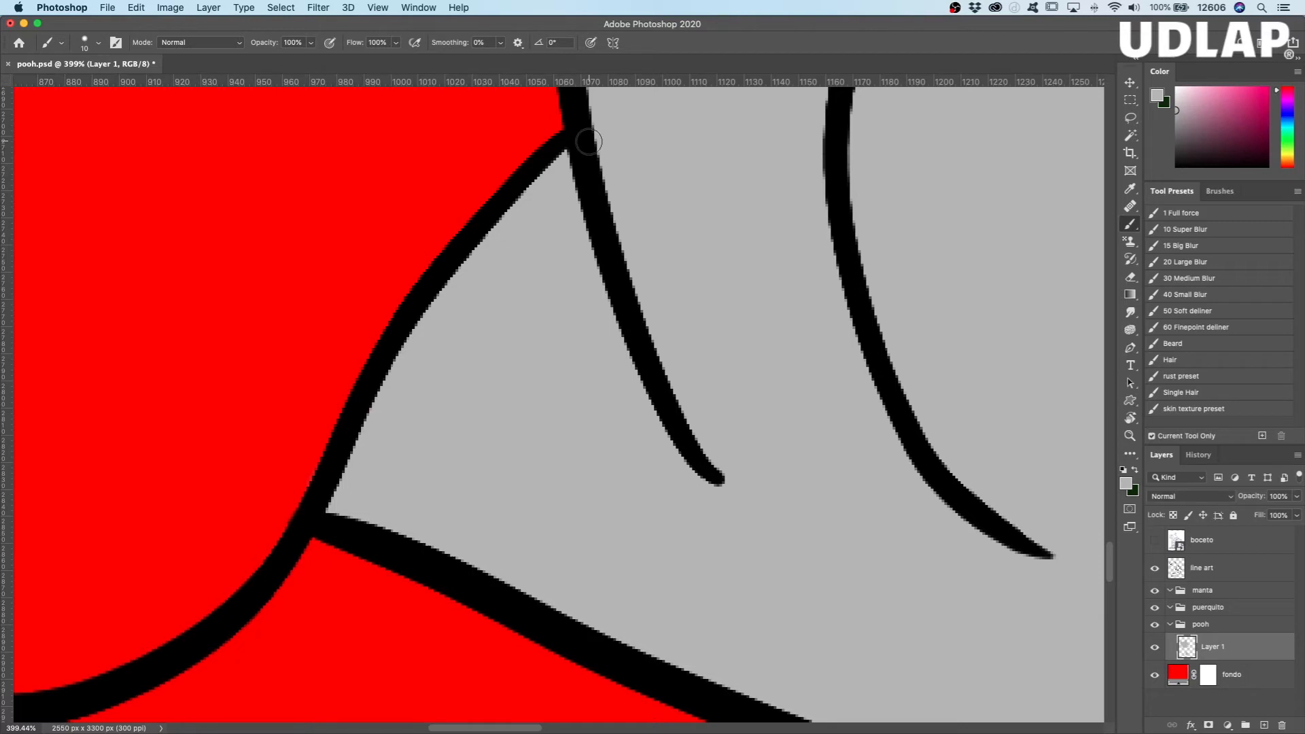
# Step: Inspect the foot's painted edges up close for gaps, and review the whole drawing
pyautogui.moveTo(678, 523); pyautogui.dragTo(386, 326)
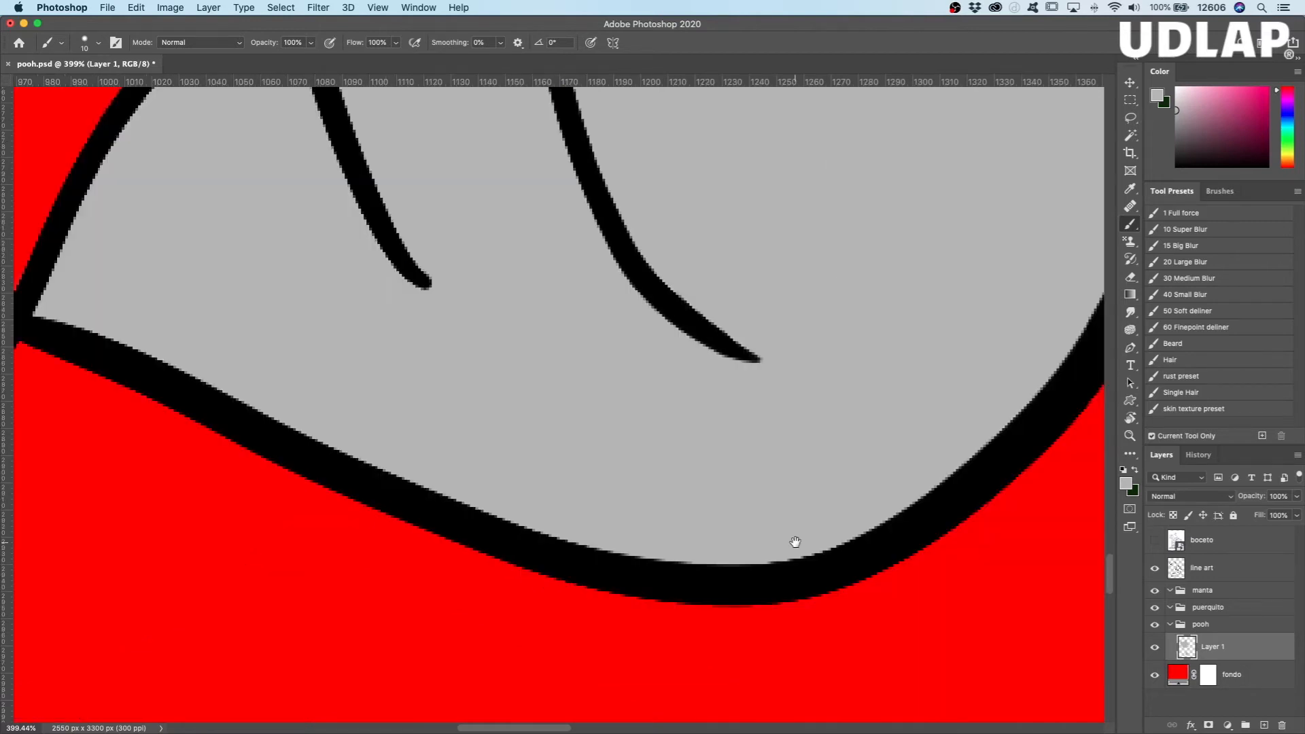
pyautogui.moveTo(833, 361); pyautogui.dragTo(789, 589)
pyautogui.moveTo(825, 233); pyautogui.dragTo(753, 574)
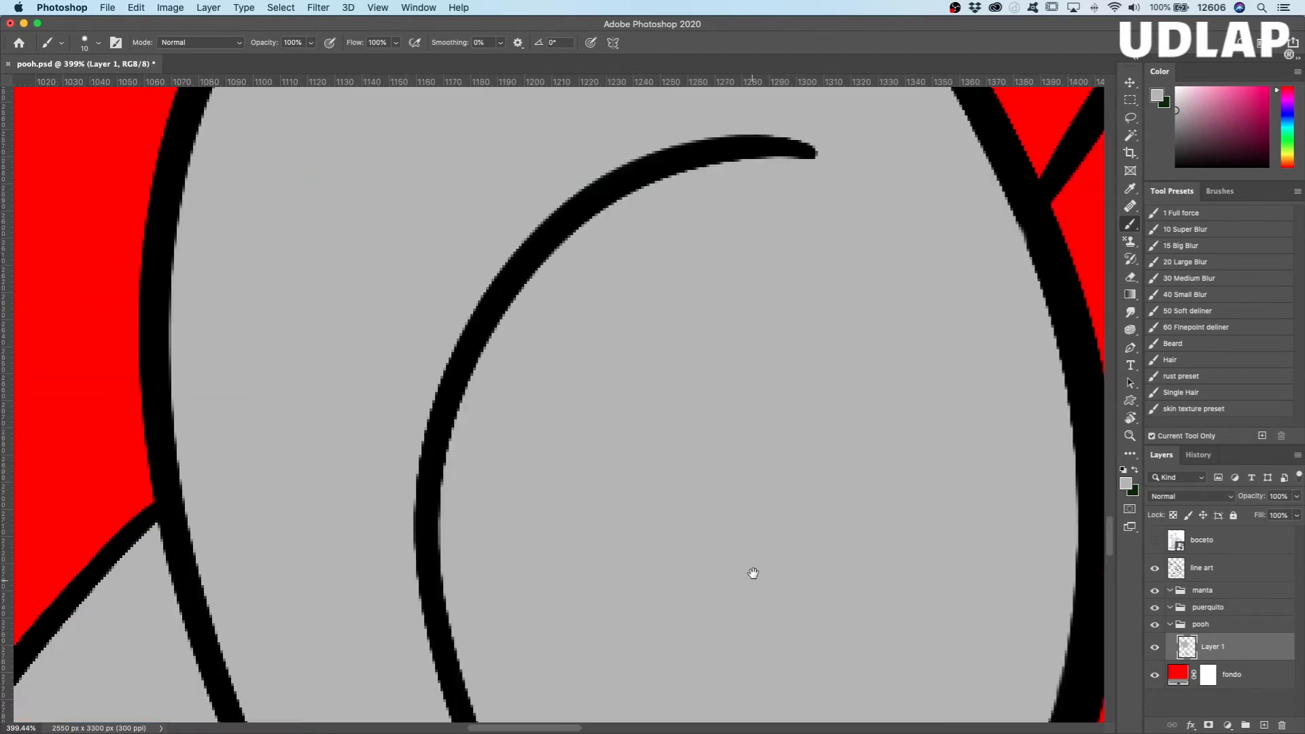
pyautogui.scroll(-5, 754, 573)
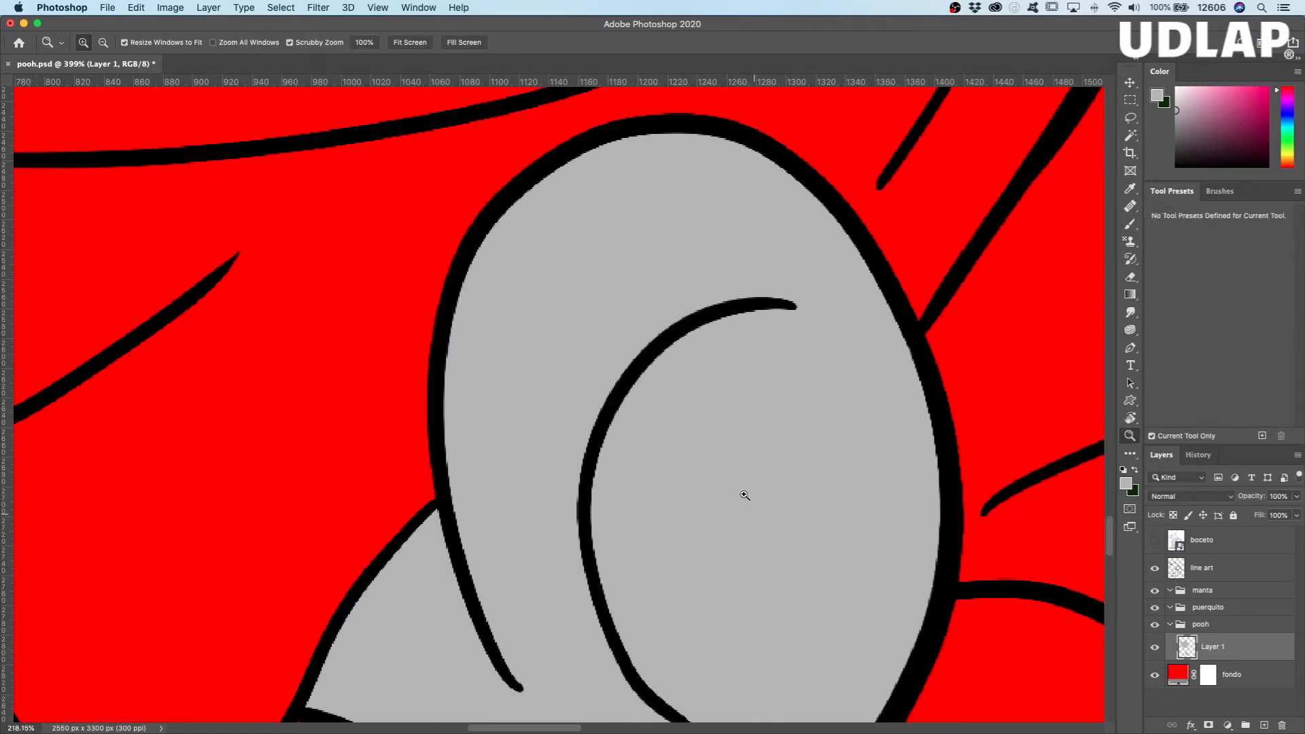
pyautogui.moveTo(777, 531); pyautogui.dragTo(673, 469)
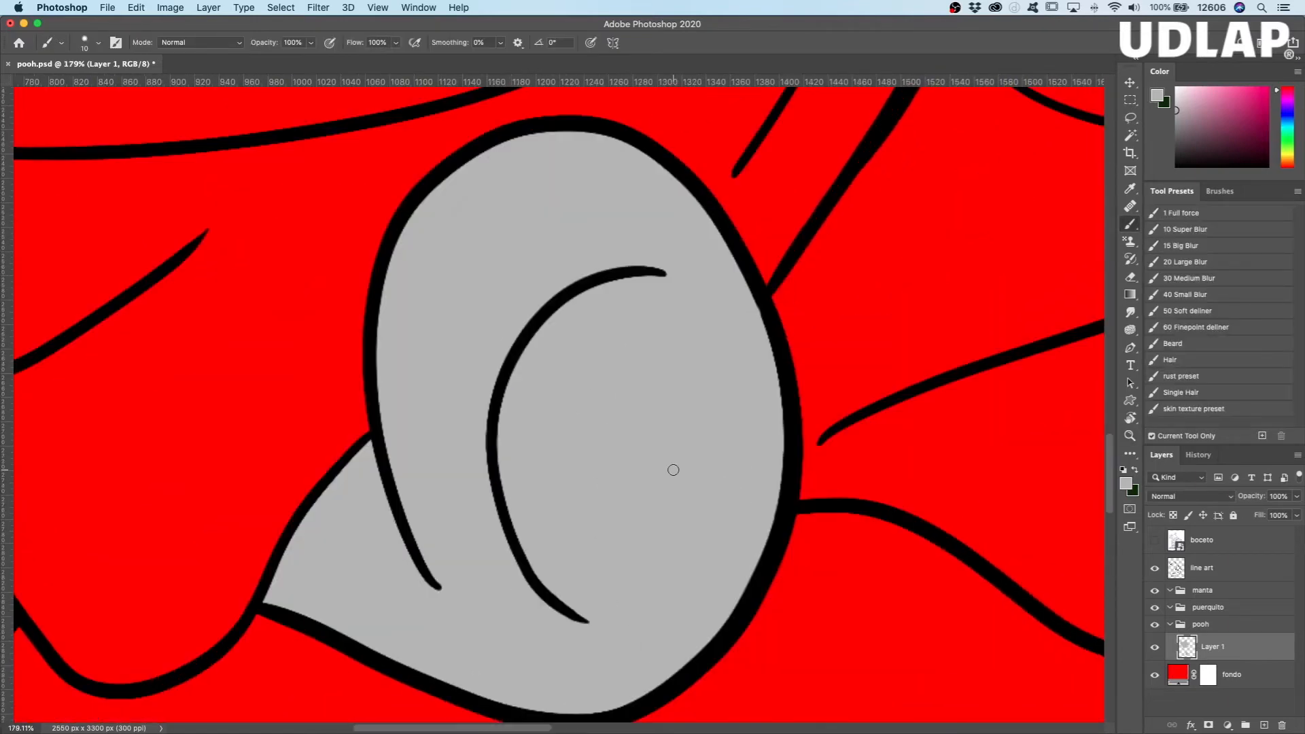
pyautogui.press('r')
pyautogui.click(668, 481)
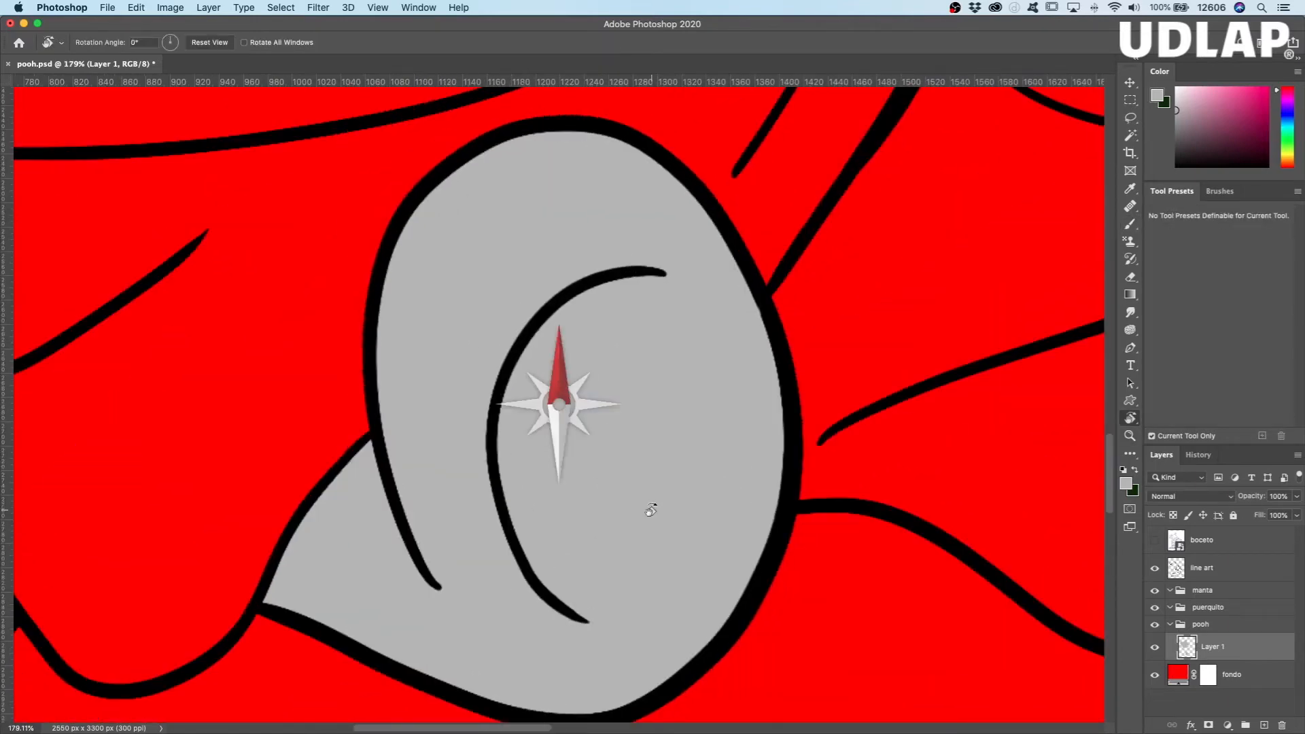
pyautogui.press('z')
pyautogui.moveTo(672, 490); pyautogui.dragTo(643, 561)
pyautogui.press('r')
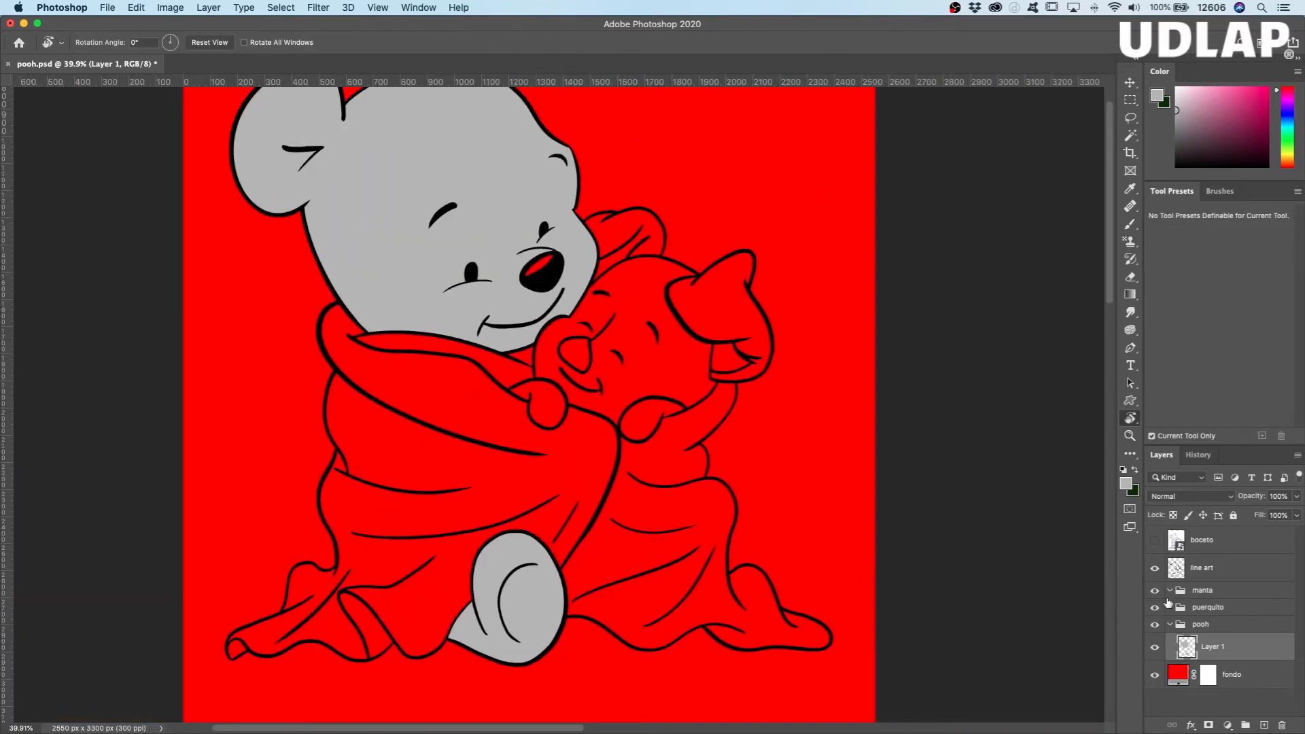
# Step: Hide the line art layer to check the gray silhouettes of the head and foot, and show it again
pyautogui.click(1154, 567)
pyautogui.moveTo(685, 393); pyautogui.dragTo(706, 485)
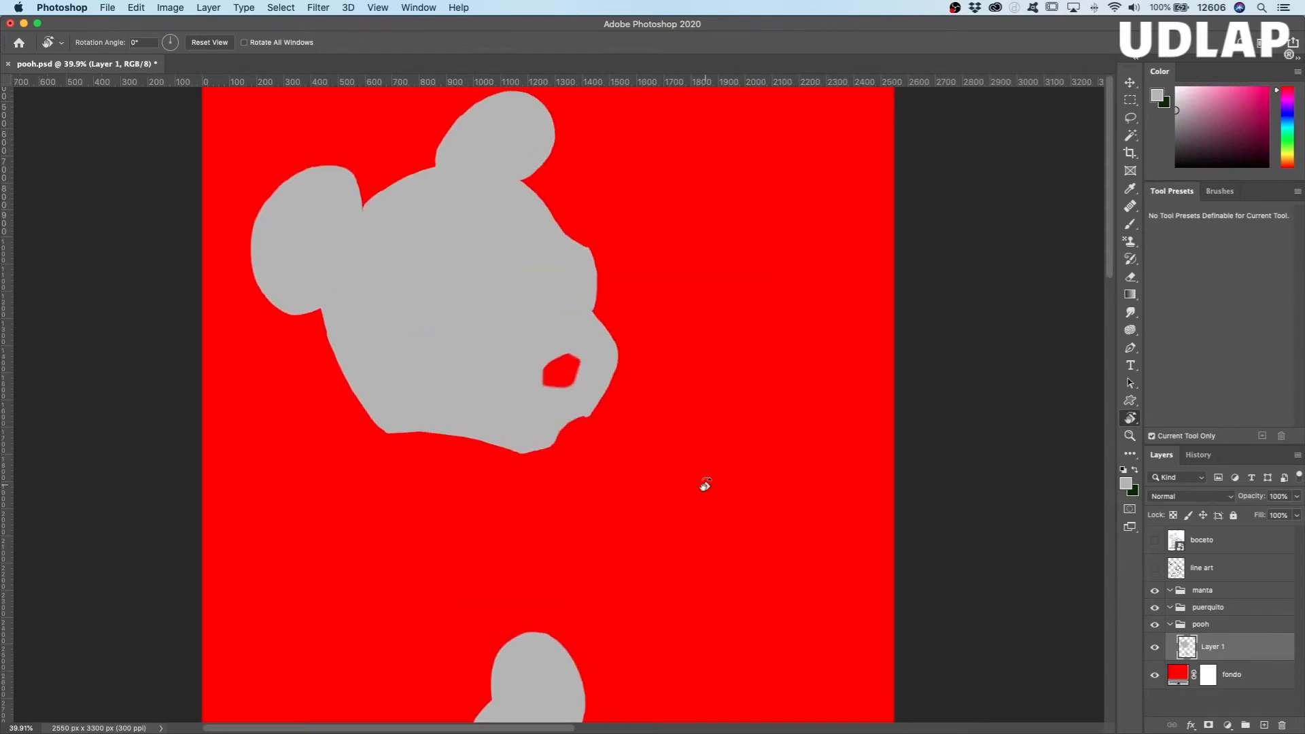
pyautogui.moveTo(708, 563); pyautogui.dragTo(715, 497)
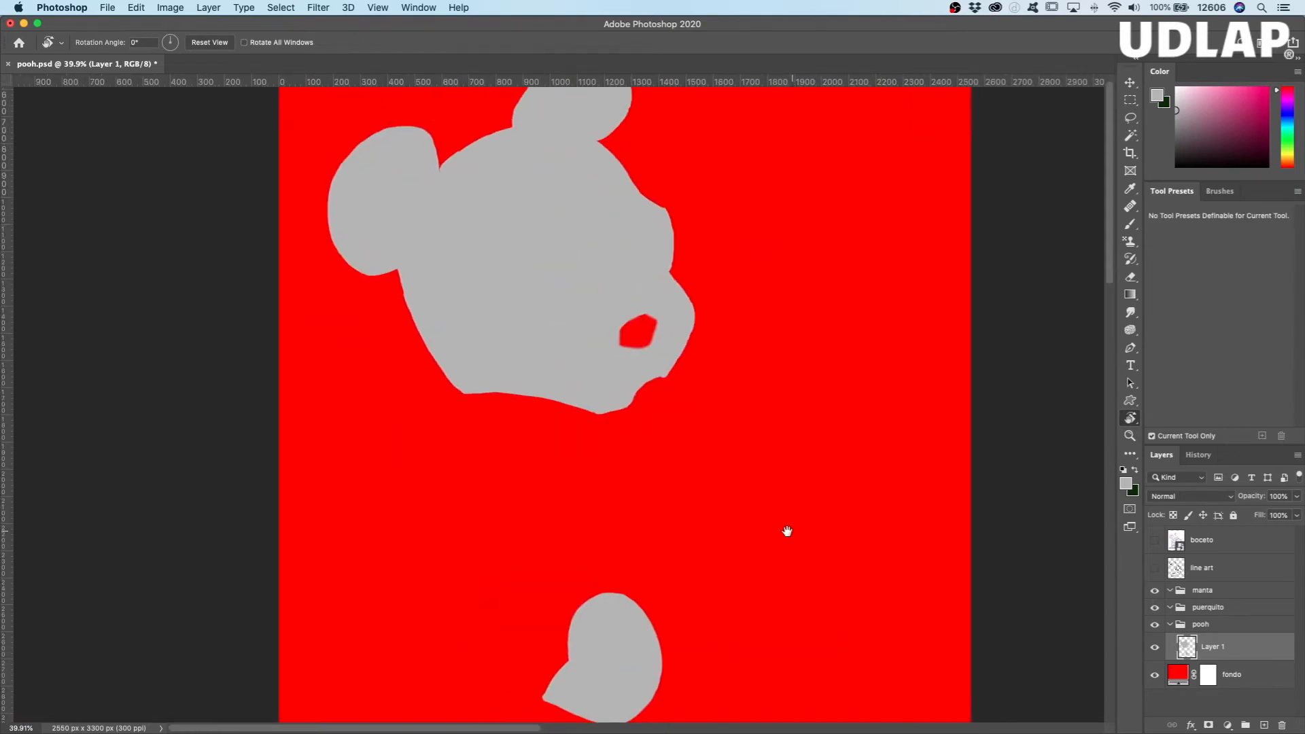
pyautogui.scroll(3, 787, 531)
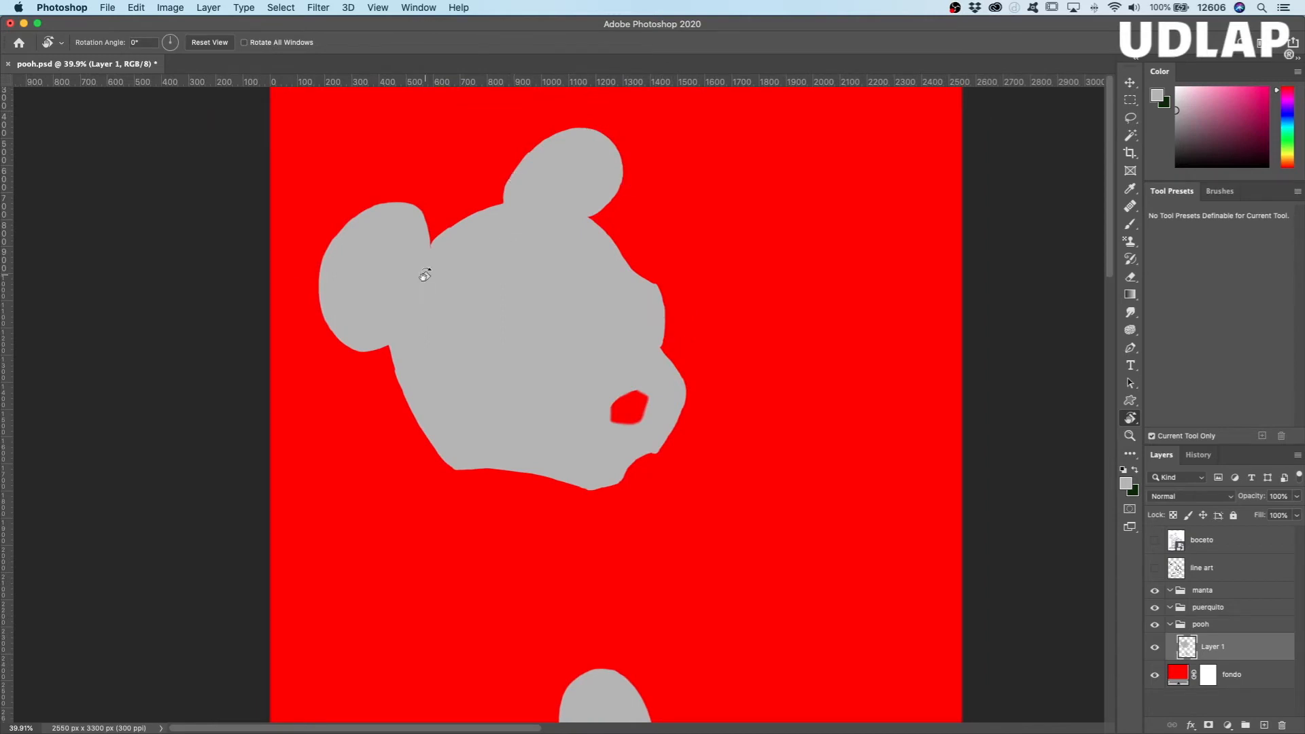
pyautogui.click(1154, 568)
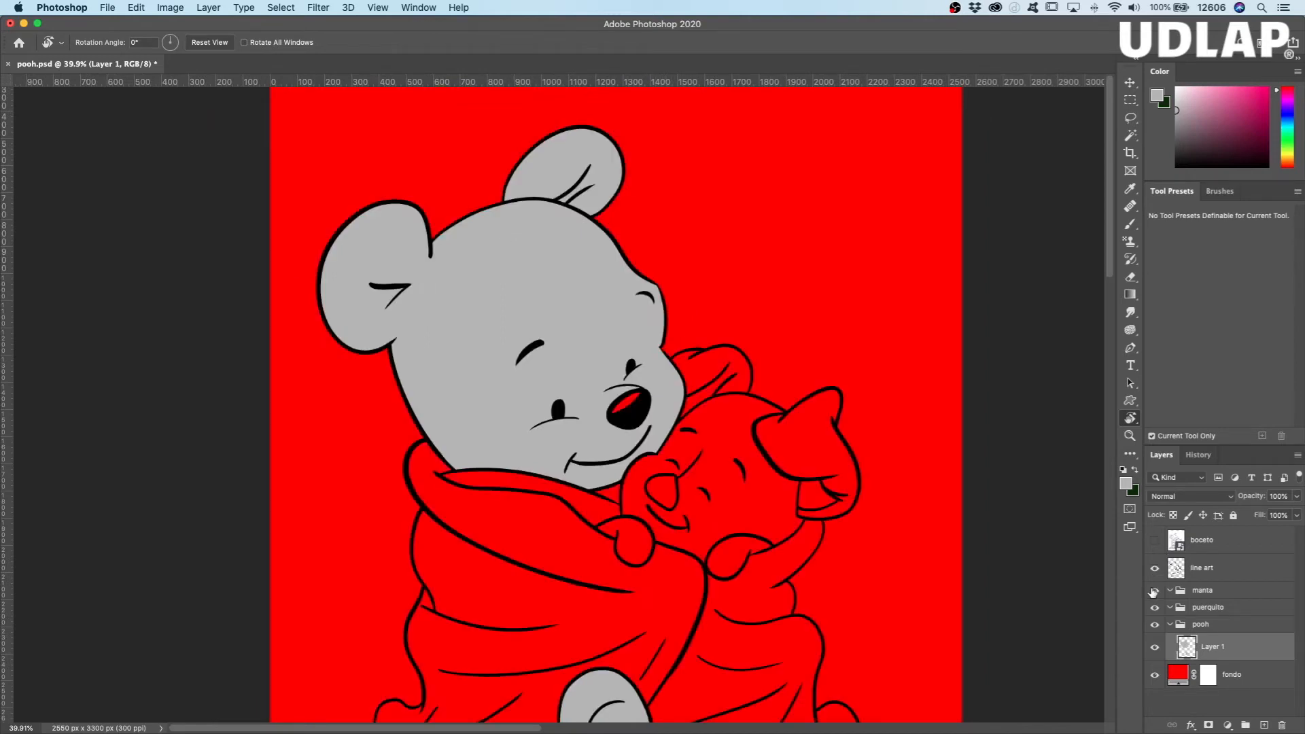
pyautogui.scroll(-6, 758, 379)
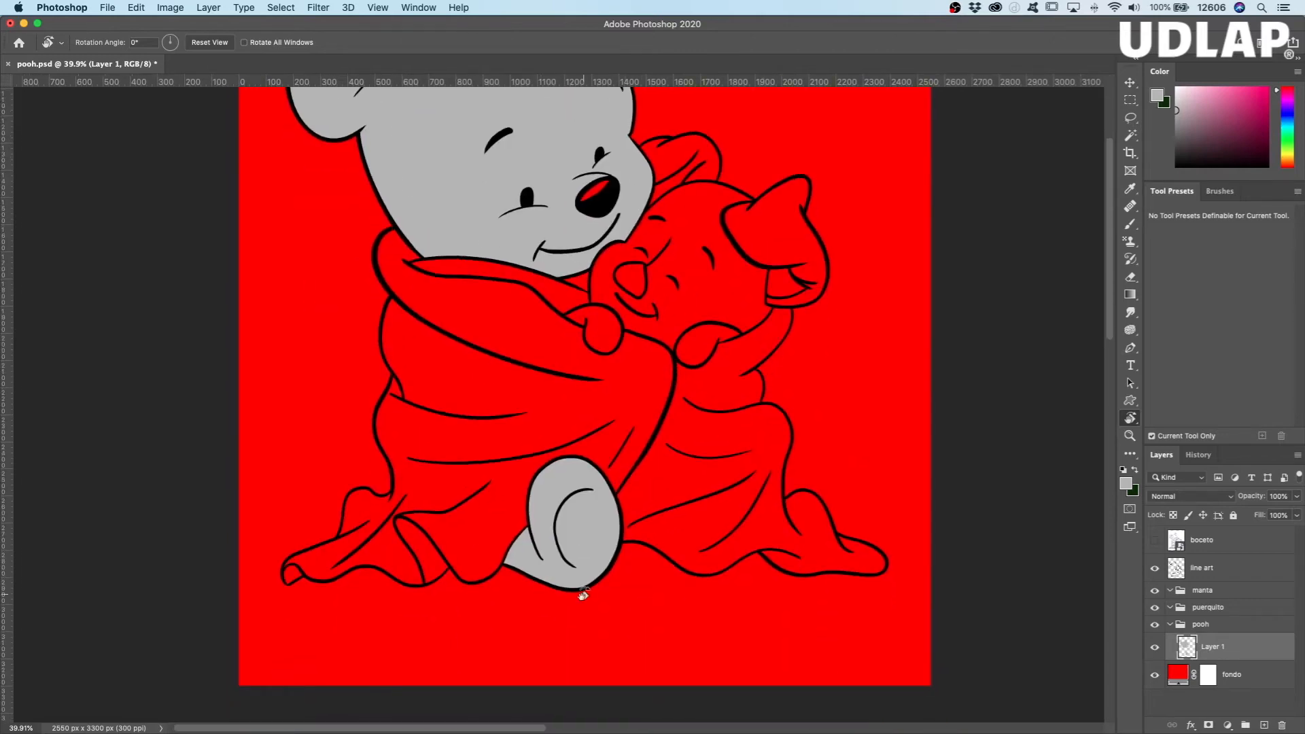
pyautogui.scroll(3, 757, 358)
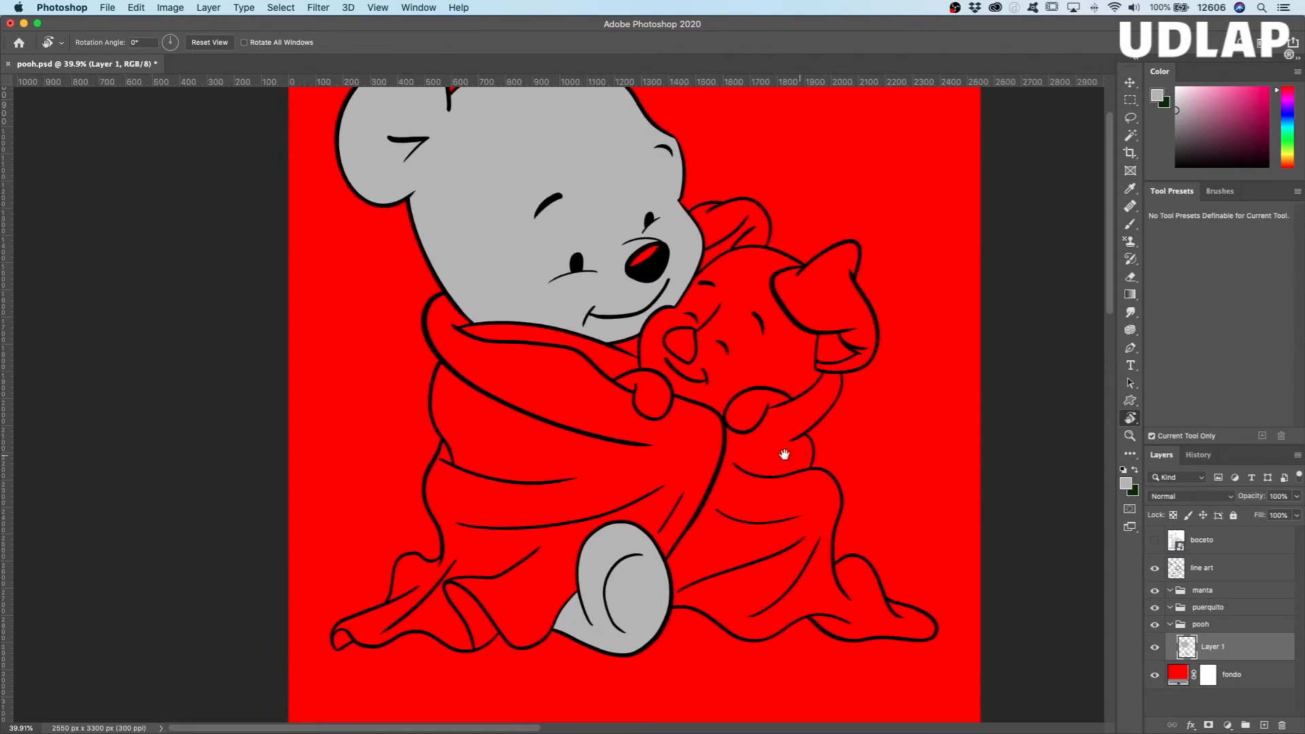
pyautogui.scroll(1, 771, 478)
# Step: Rename Pooh's gray paint layer to "flat pooh"
pyautogui.doubleClick(1214, 647)
pyautogui.write('flat pooh')
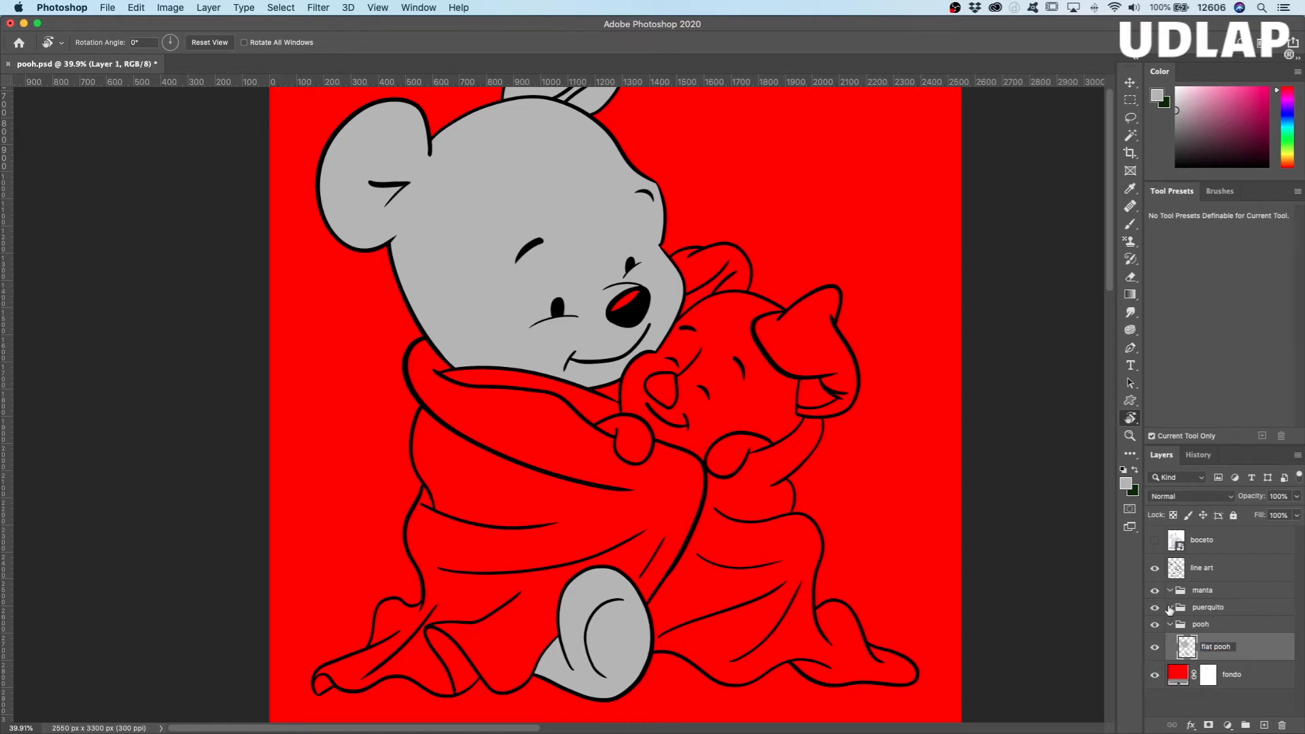
pyautogui.press('Return')
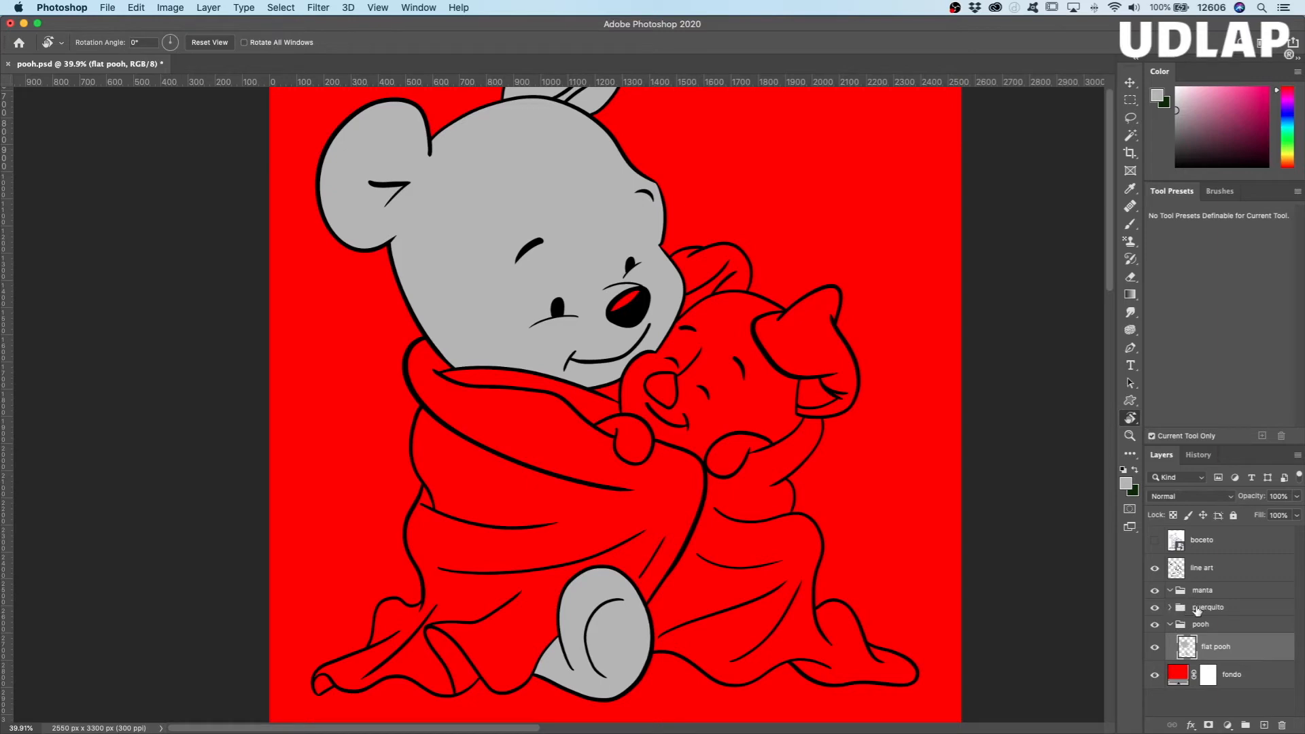
# Step: Create a new layer, place it inside the puerquito group, and expand that group
pyautogui.click(1198, 610)
pyautogui.click(1203, 627)
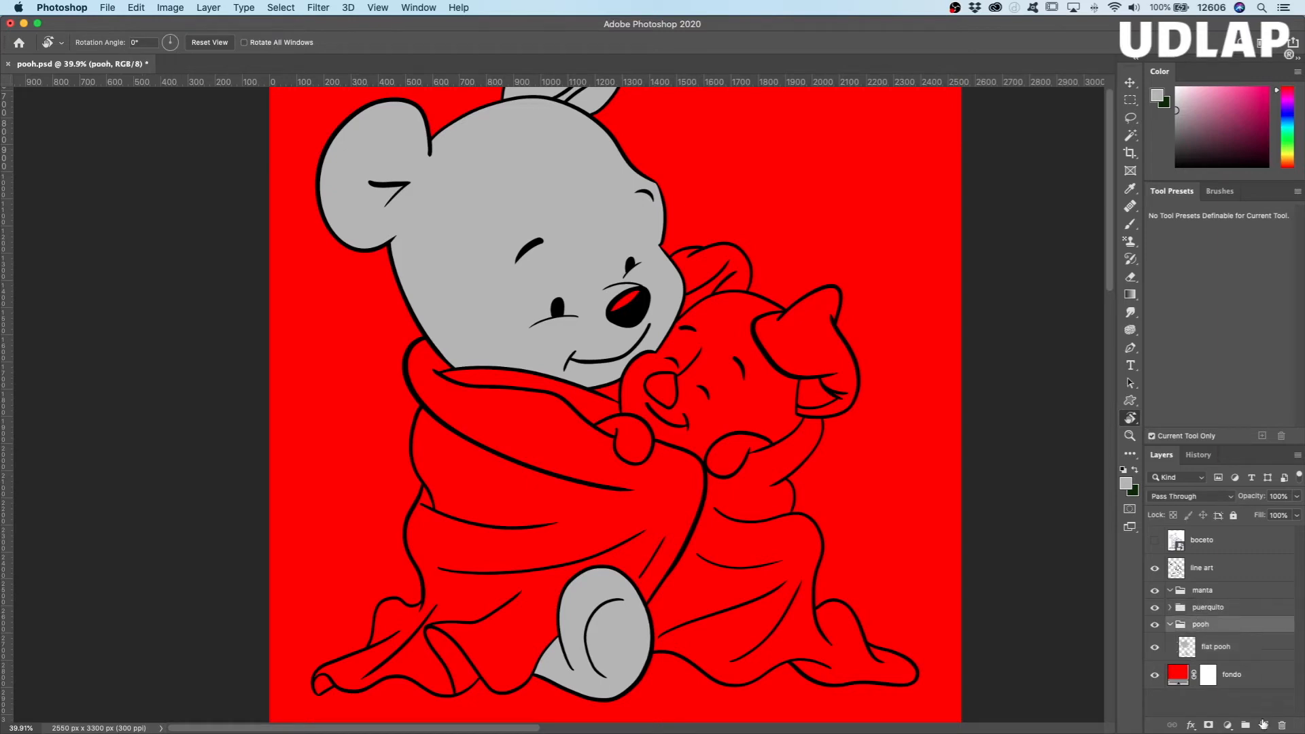
pyautogui.click(1264, 725)
pyautogui.moveTo(1210, 646); pyautogui.dragTo(1215, 609)
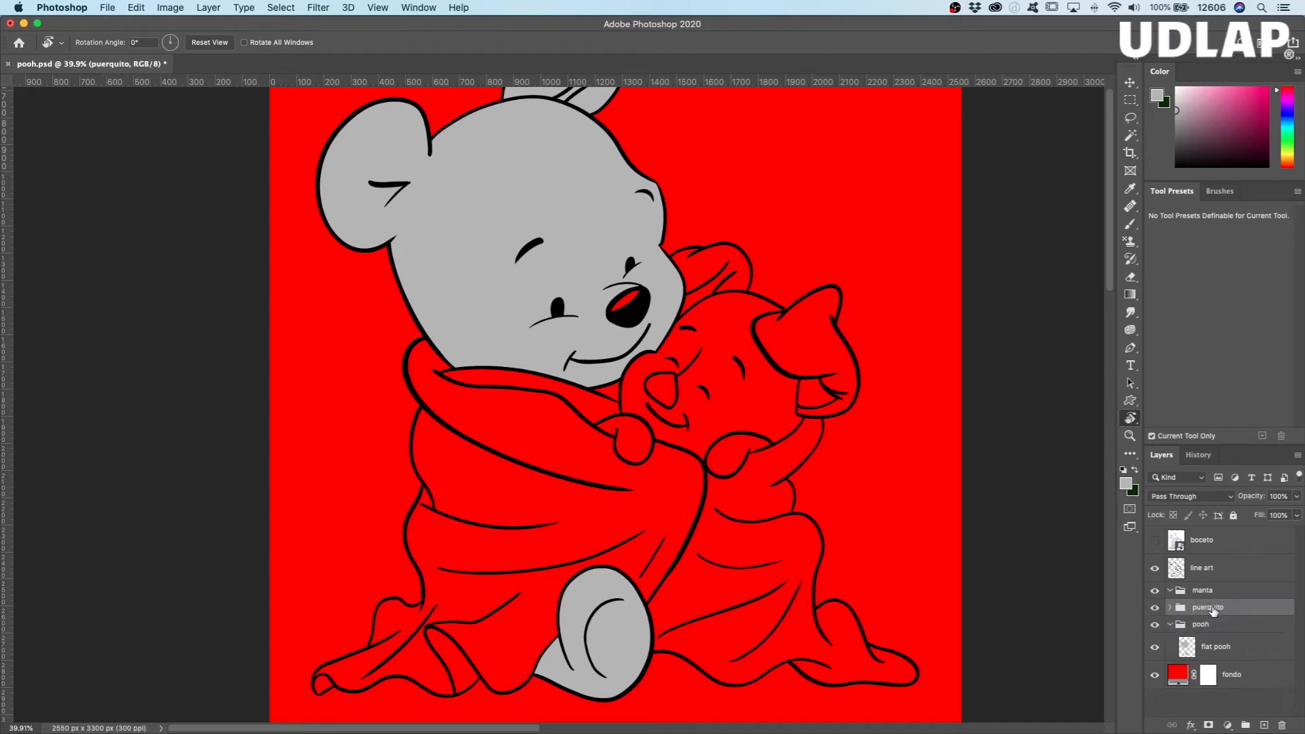
pyautogui.click(1170, 609)
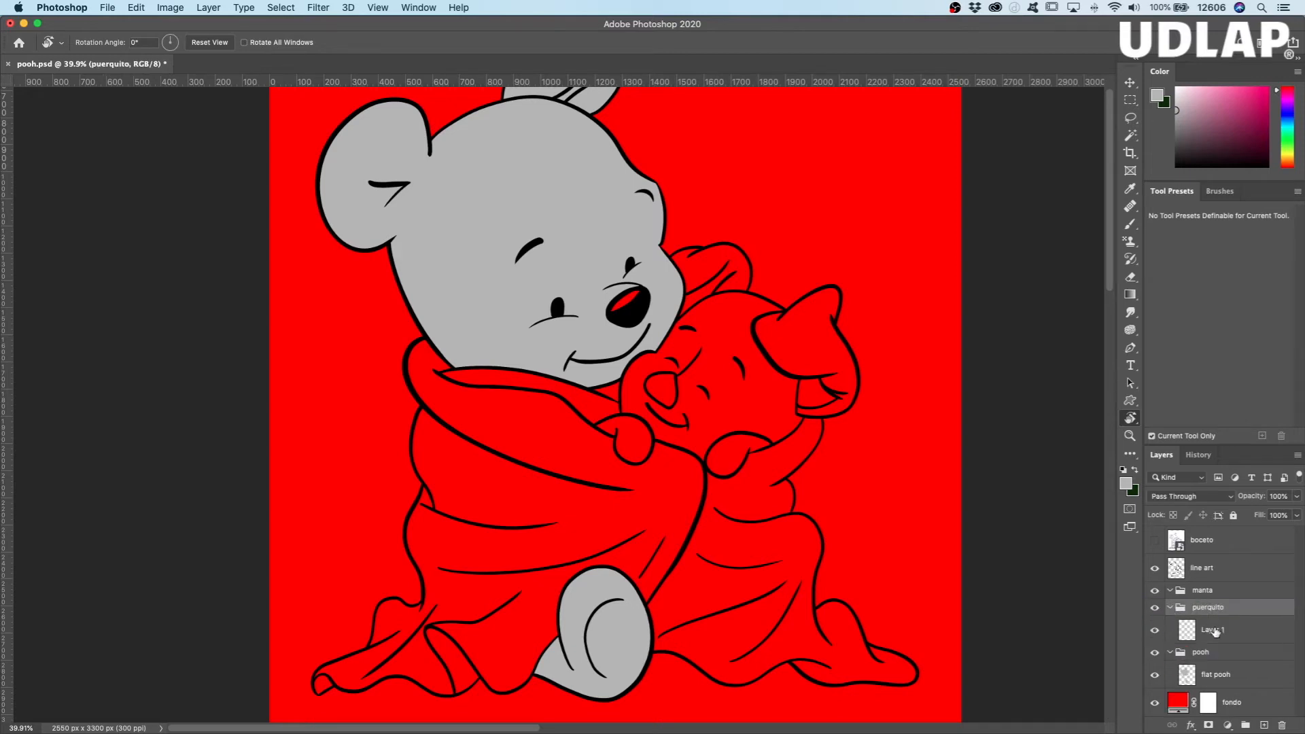
# Step: Rename the new layer in the puerquito group to "flat puerquito"
pyautogui.doubleClick(1214, 630)
pyautogui.press('BackSpace')
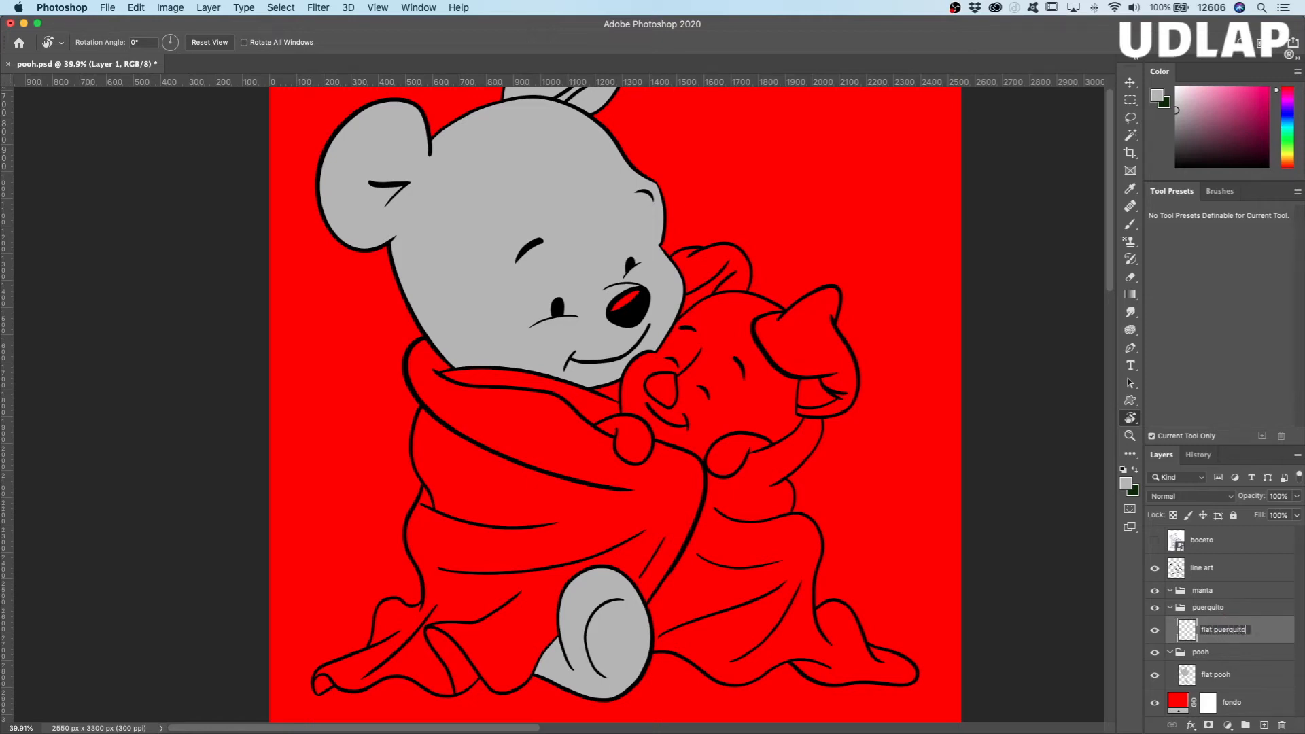
pyautogui.write('flat puerquito')
pyautogui.click(1191, 634)
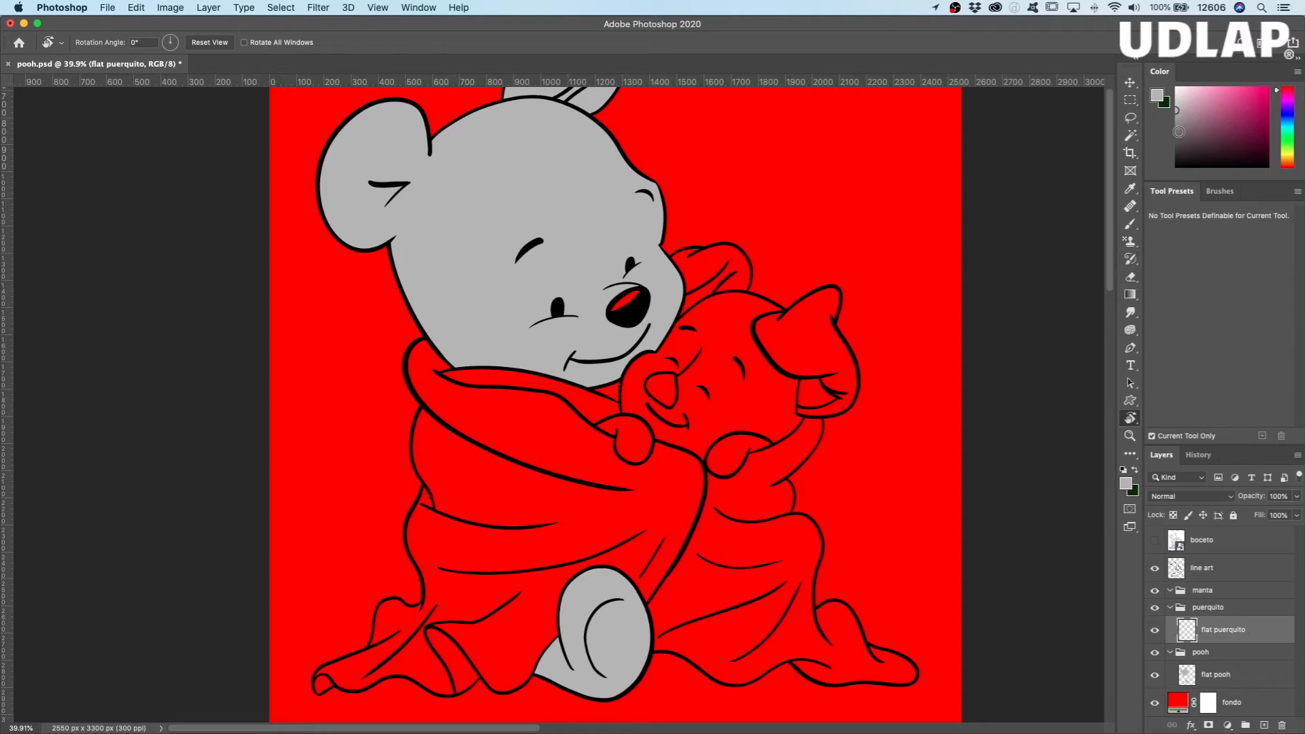
# Step: Set the foreground color to the lighter gray #cecece
pyautogui.click(1158, 97)
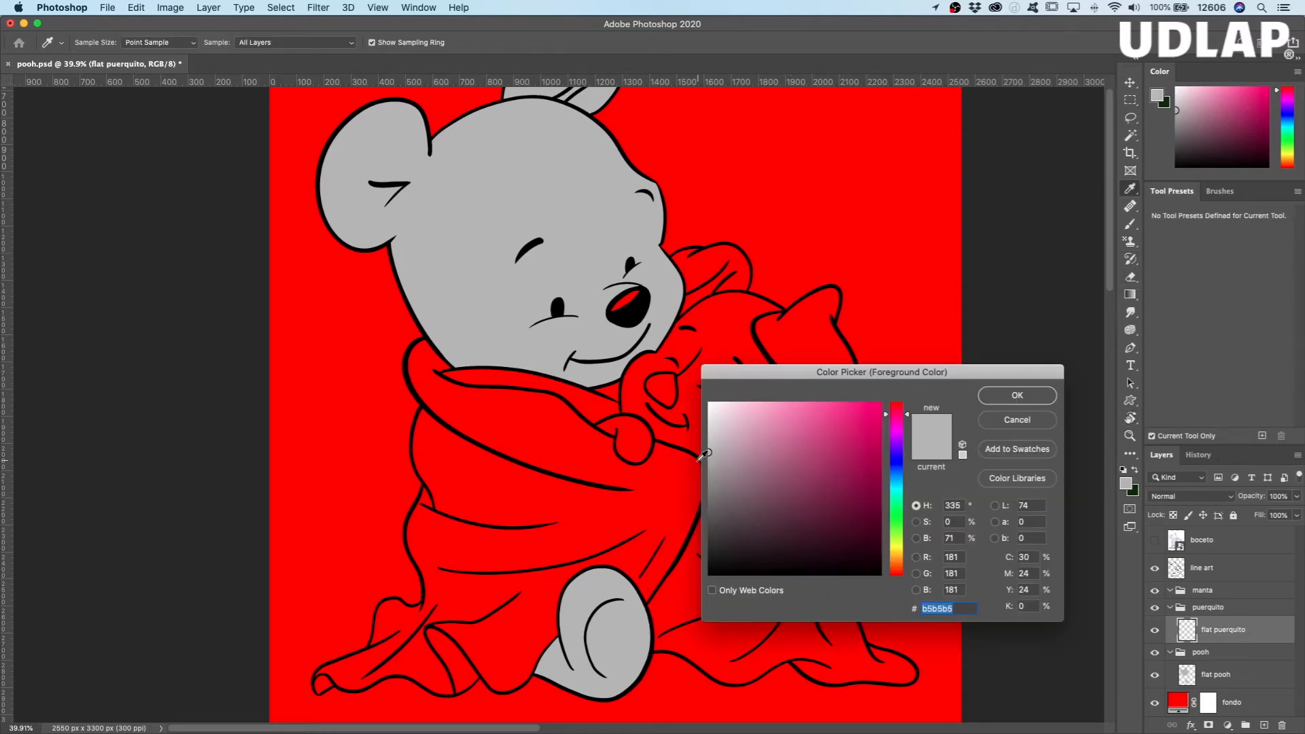
pyautogui.moveTo(709, 451); pyautogui.dragTo(707, 434)
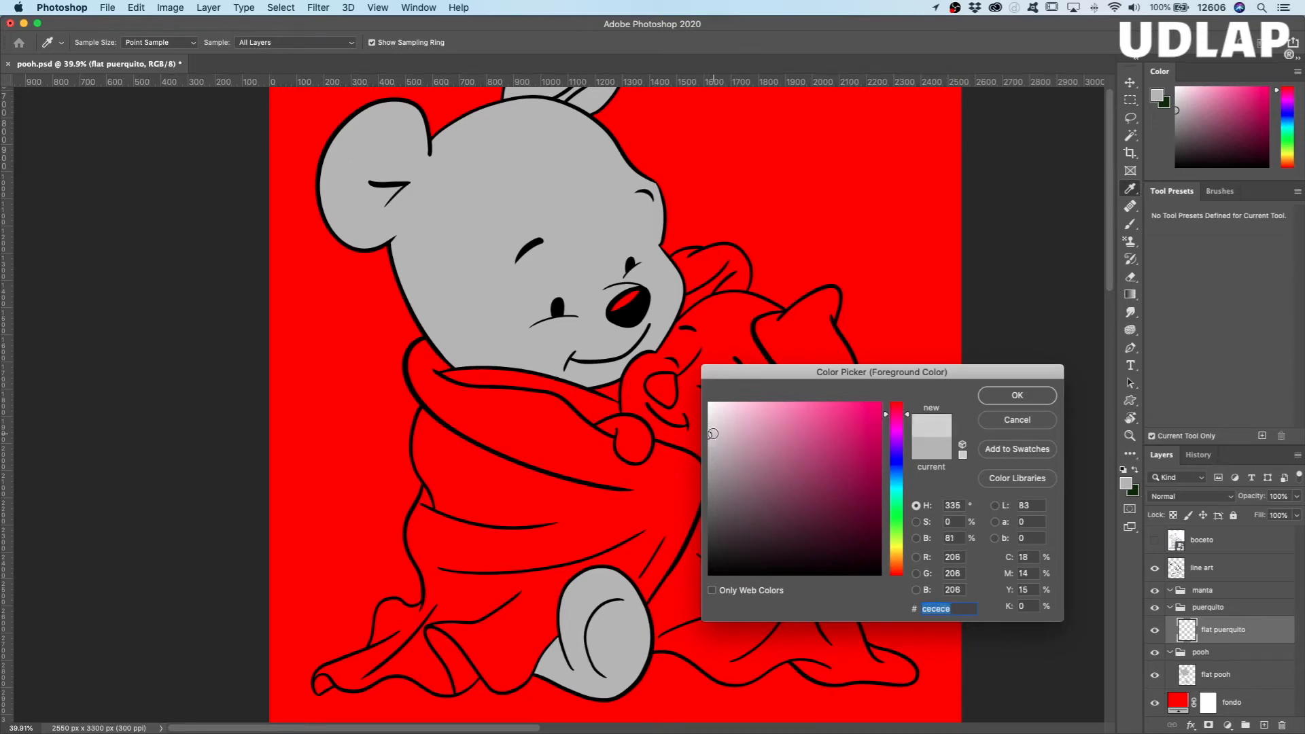
pyautogui.click(1042, 398)
pyautogui.press('r')
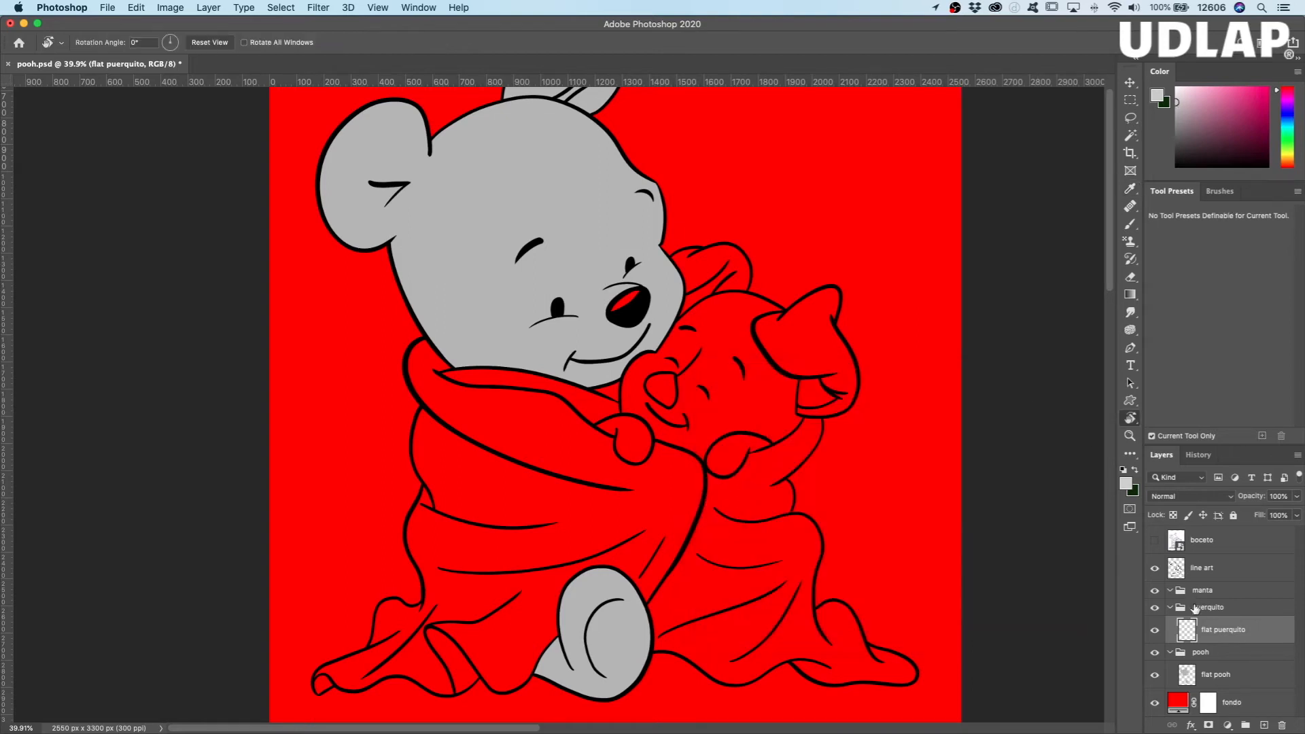
# Step: Select Piglet's face, both hands and the inner ear area on the line art layer with the Magic Wand
pyautogui.hscroll(1, 679, 348)
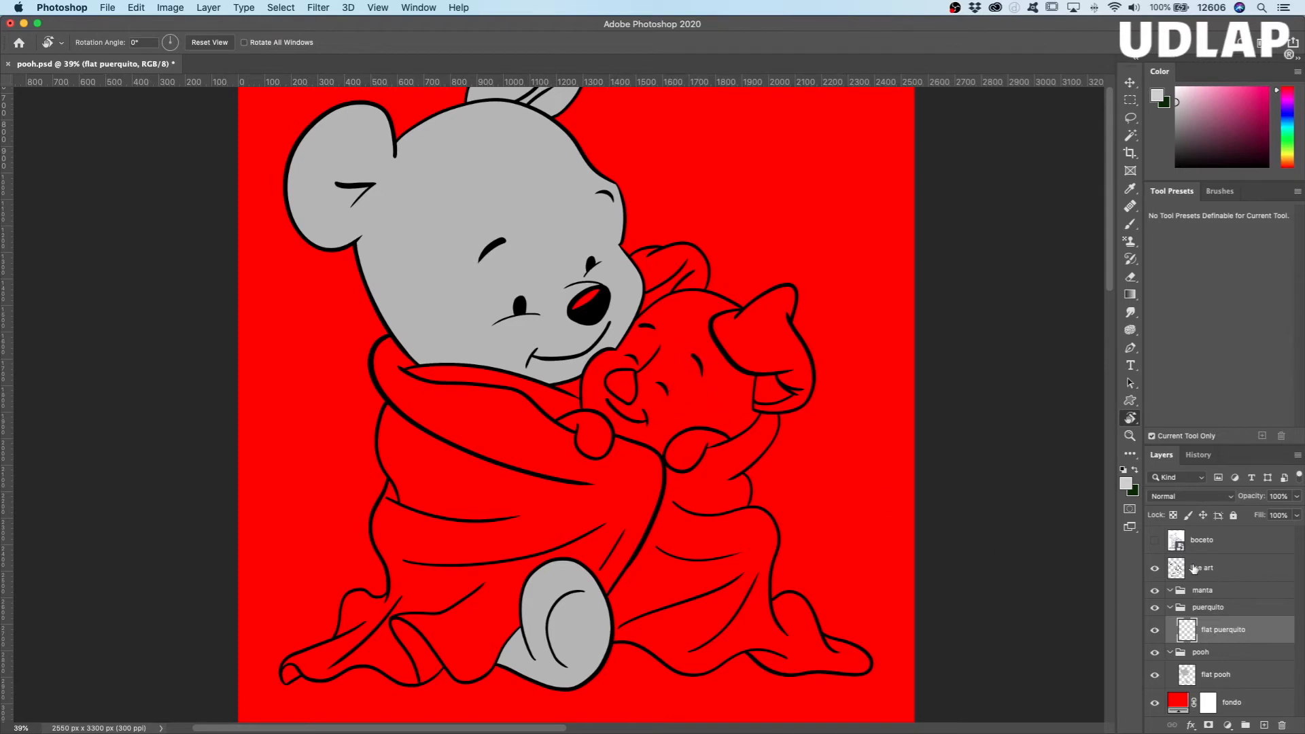
pyautogui.click(1217, 569)
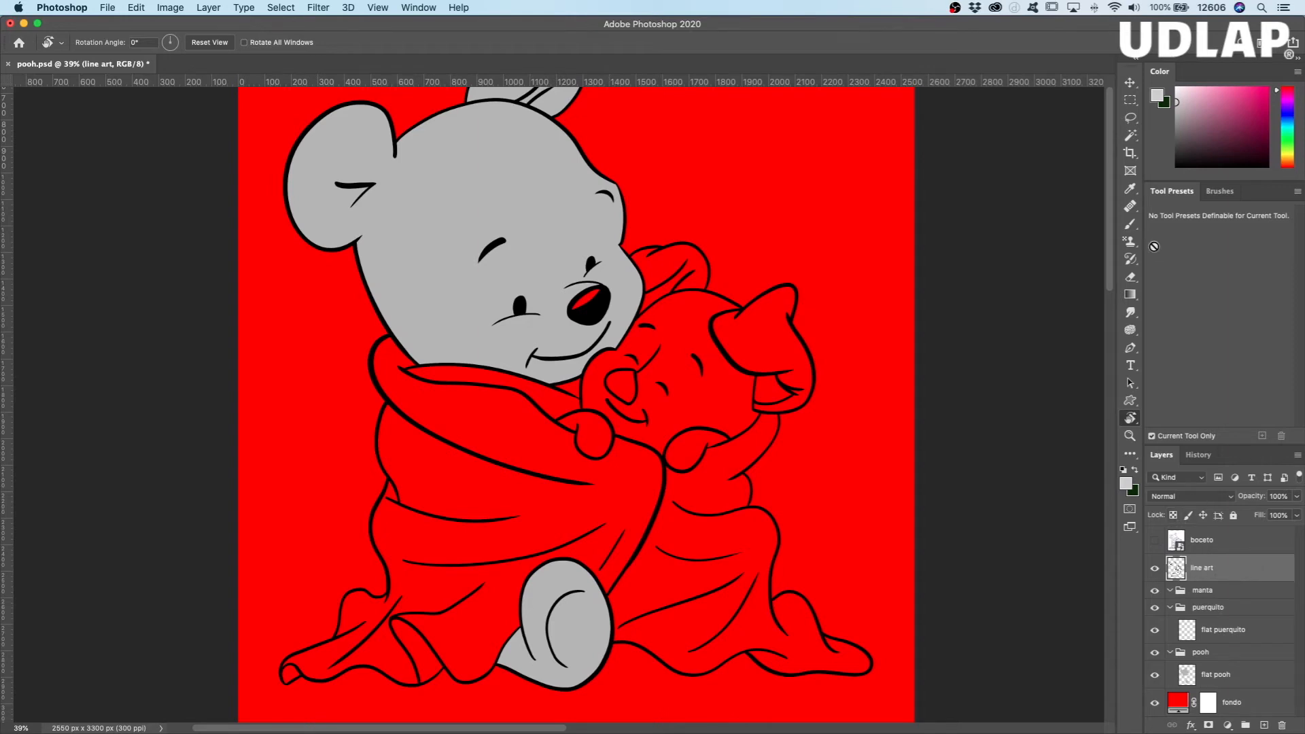
pyautogui.click(1131, 138)
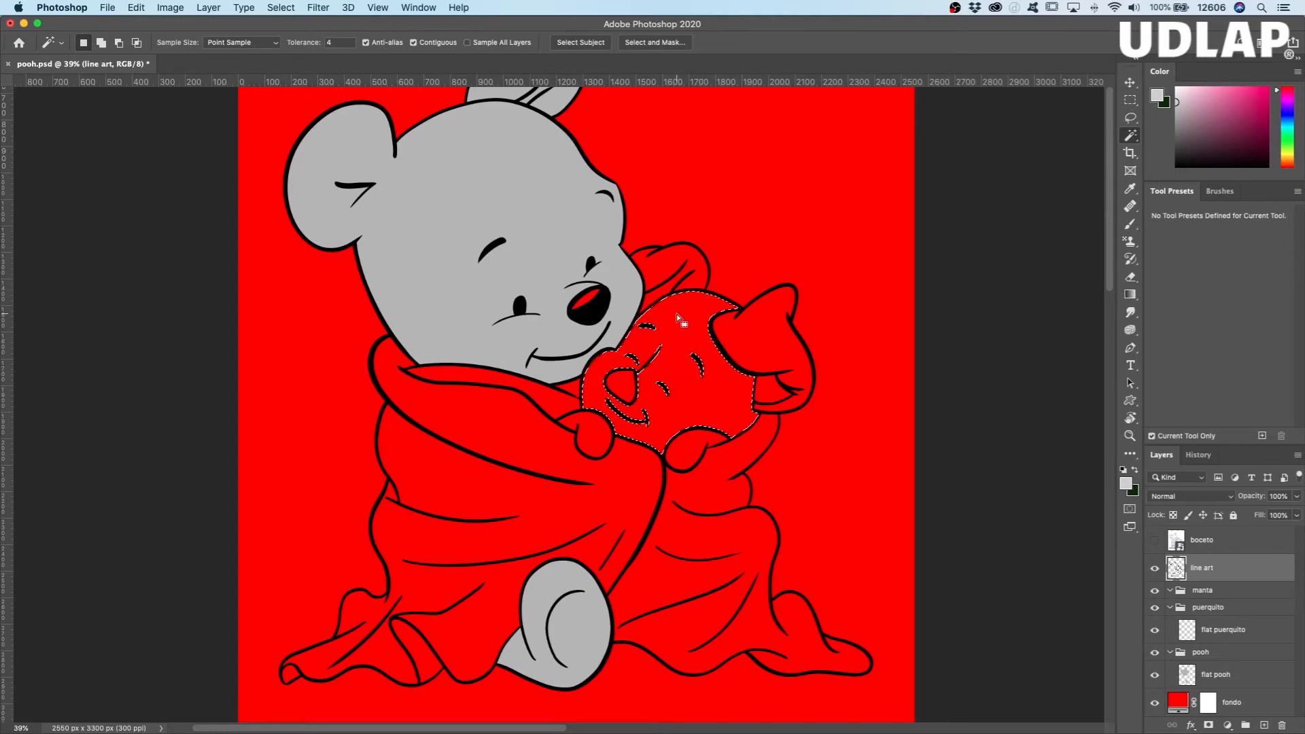
pyautogui.press('shift')
pyautogui.keyDown('shift'); pyautogui.click(687, 459); pyautogui.keyUp('shift')
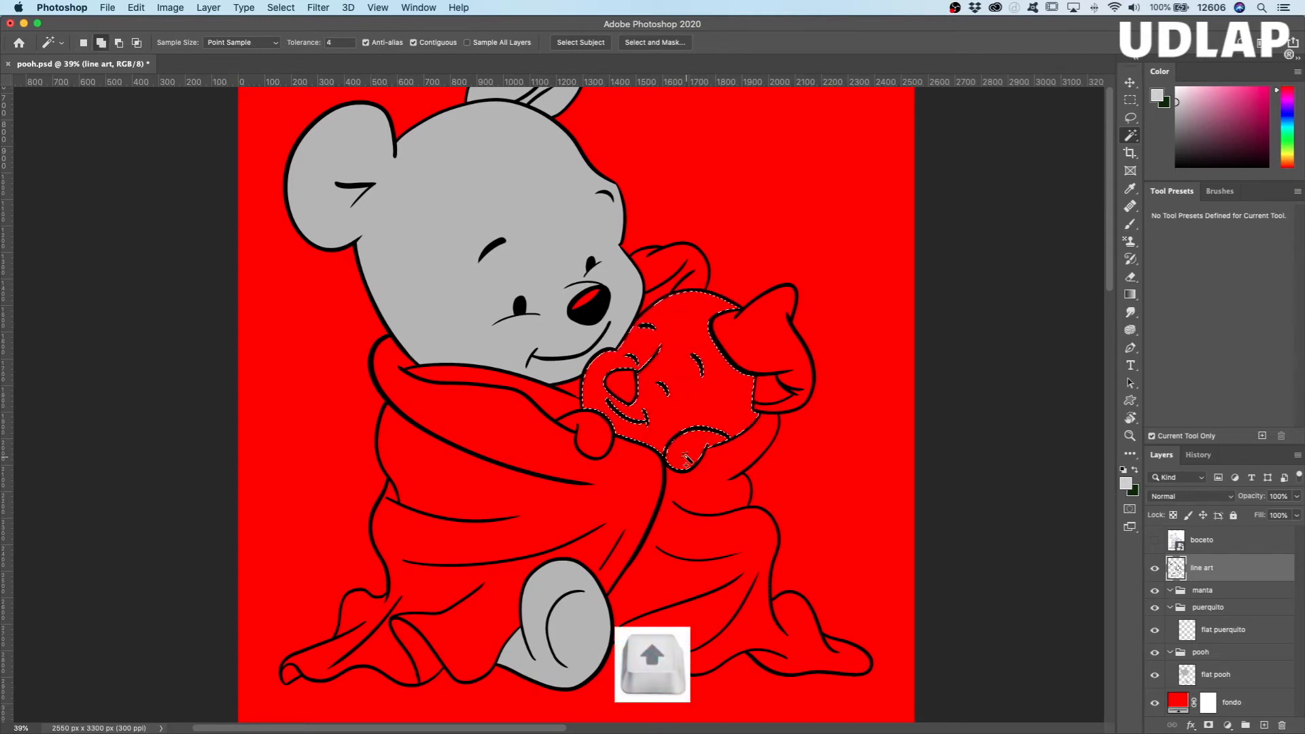
pyautogui.keyDown('shift'); pyautogui.click(597, 439); pyautogui.keyUp('shift')
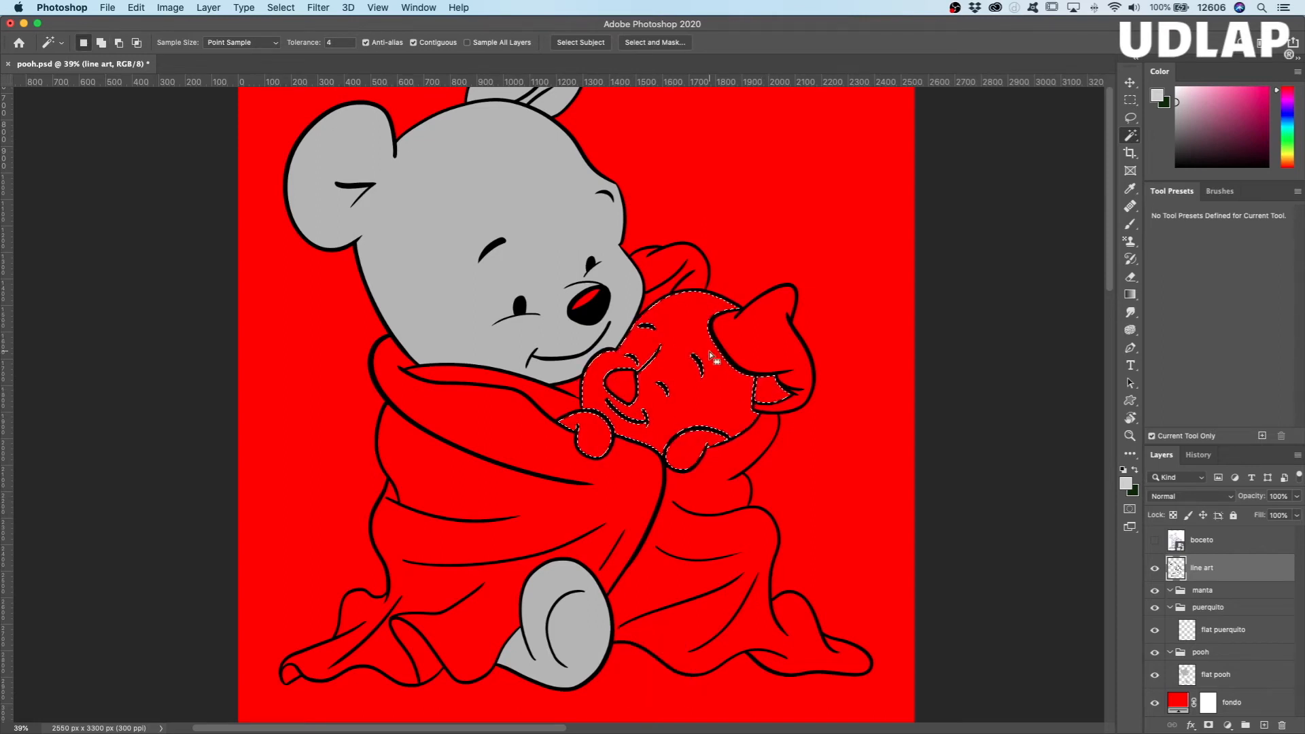
# Step: Fill the selected Piglet areas with the foreground color on the flat puerquito layer and deselect
pyautogui.click(1239, 633)
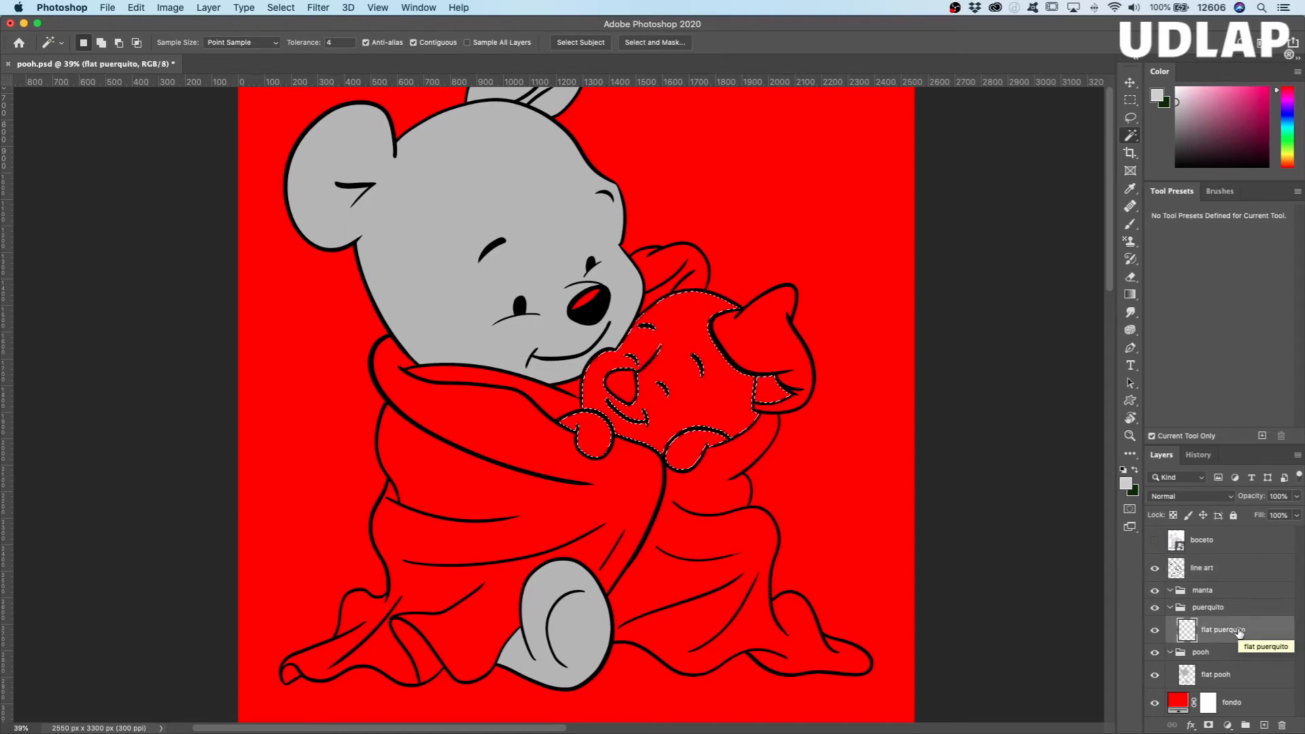
pyautogui.click(138, 8)
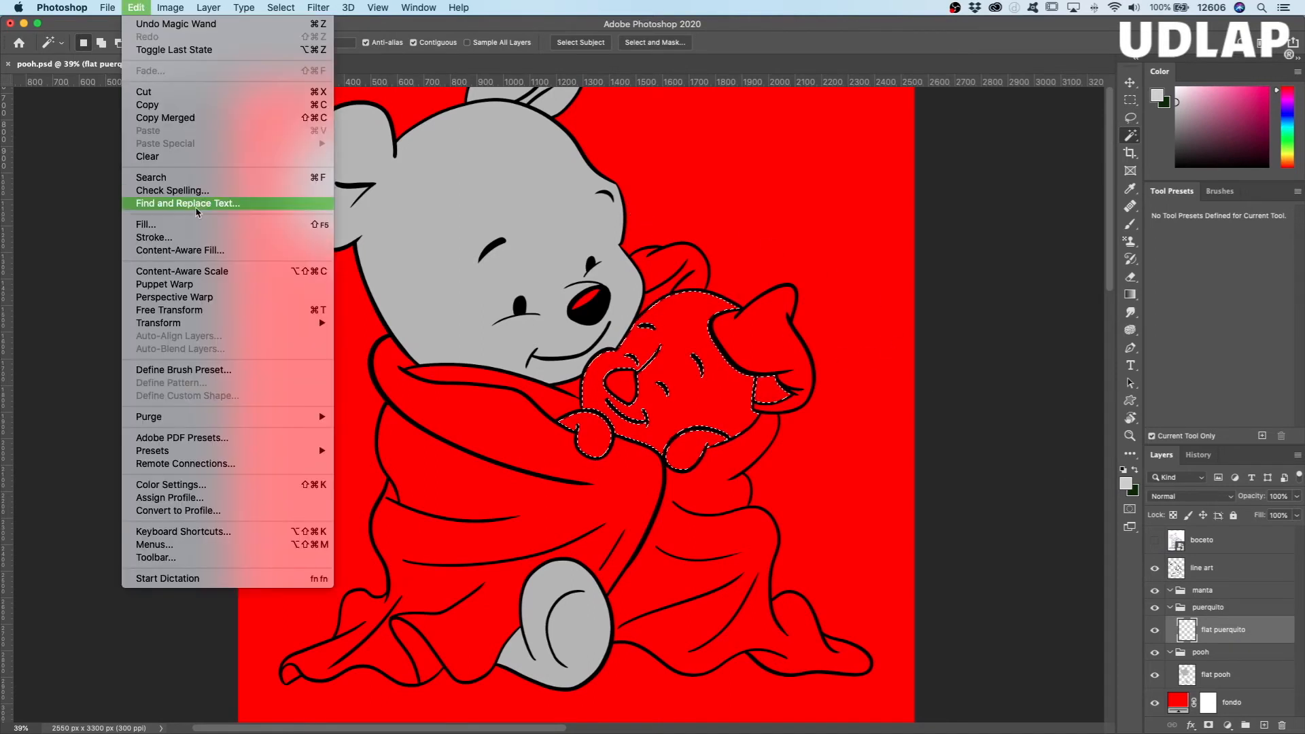
pyautogui.click(209, 229)
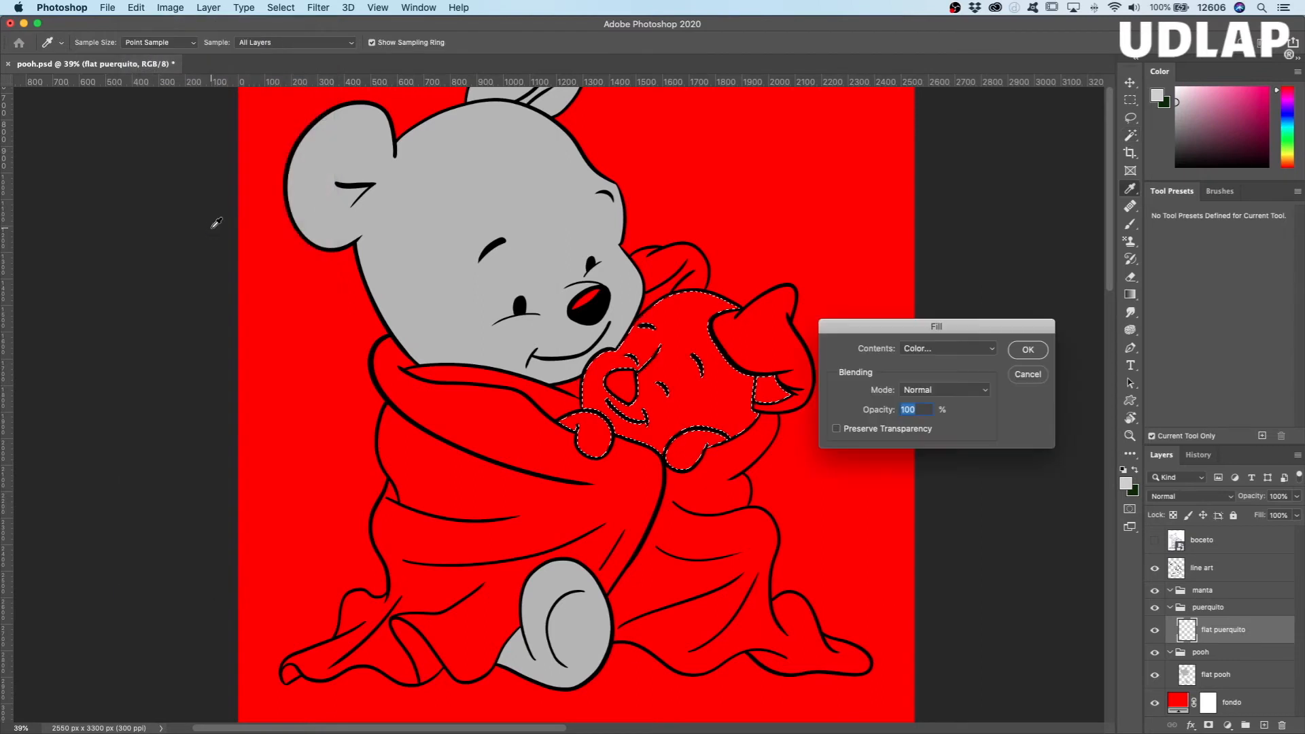
pyautogui.click(990, 350)
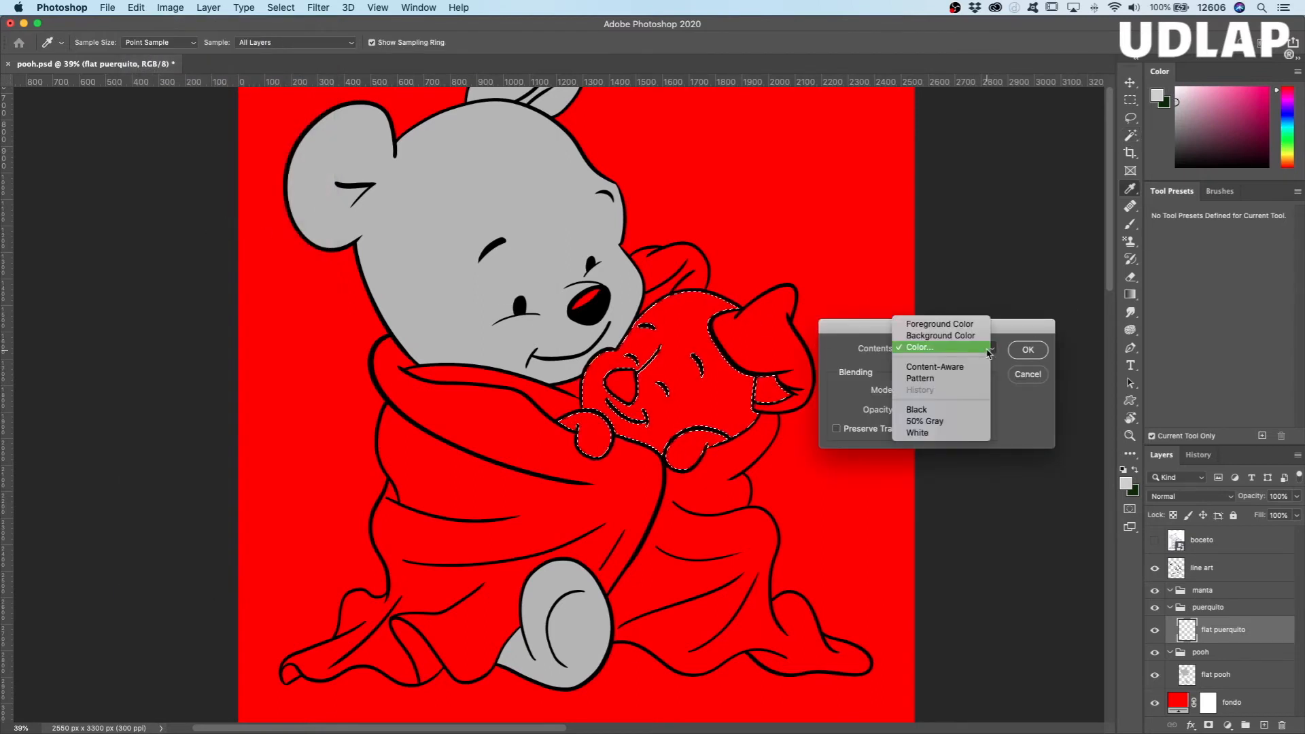
pyautogui.click(936, 326)
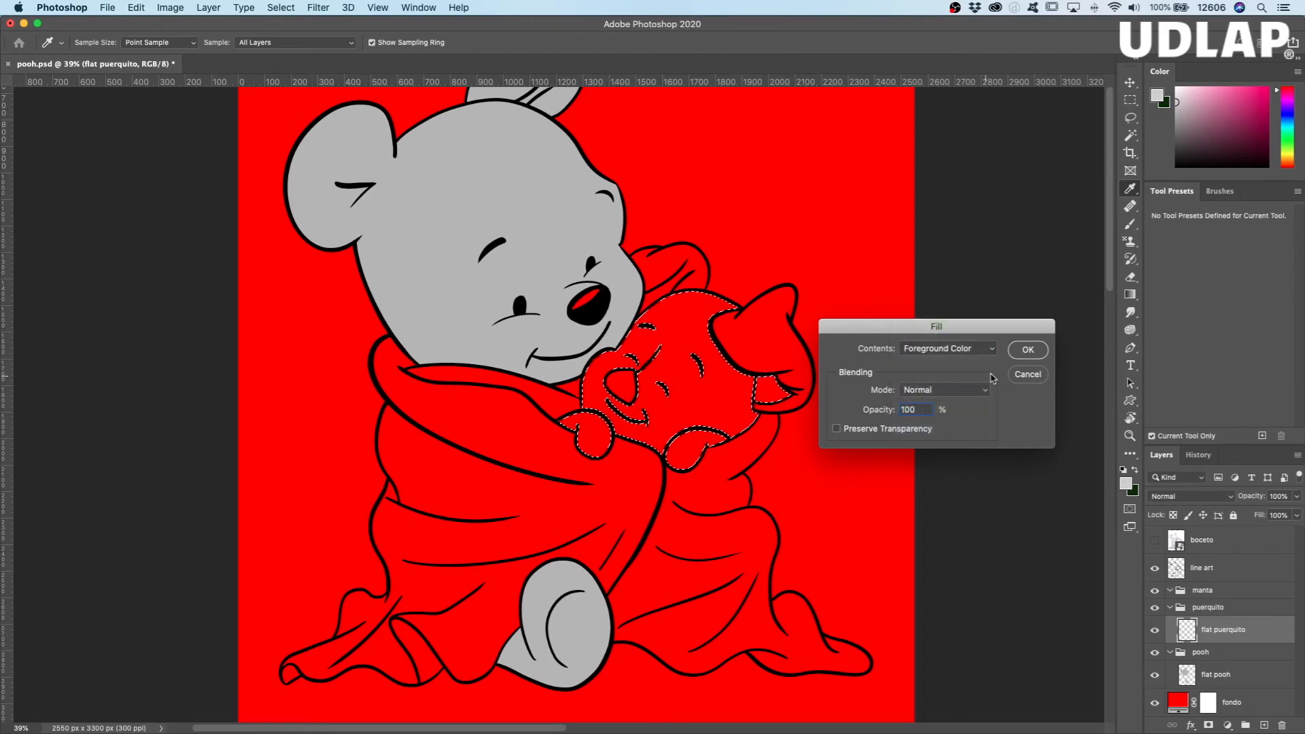
pyautogui.click(1033, 351)
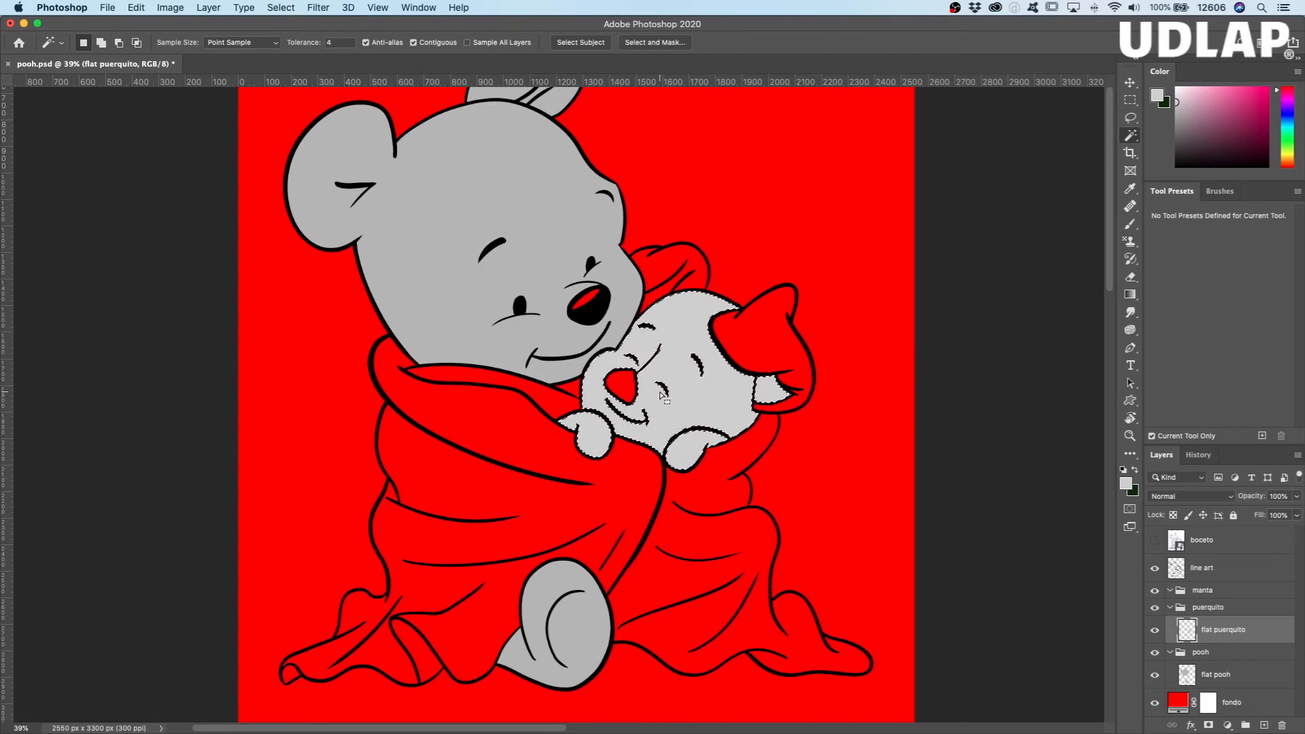
pyautogui.press('super+d')
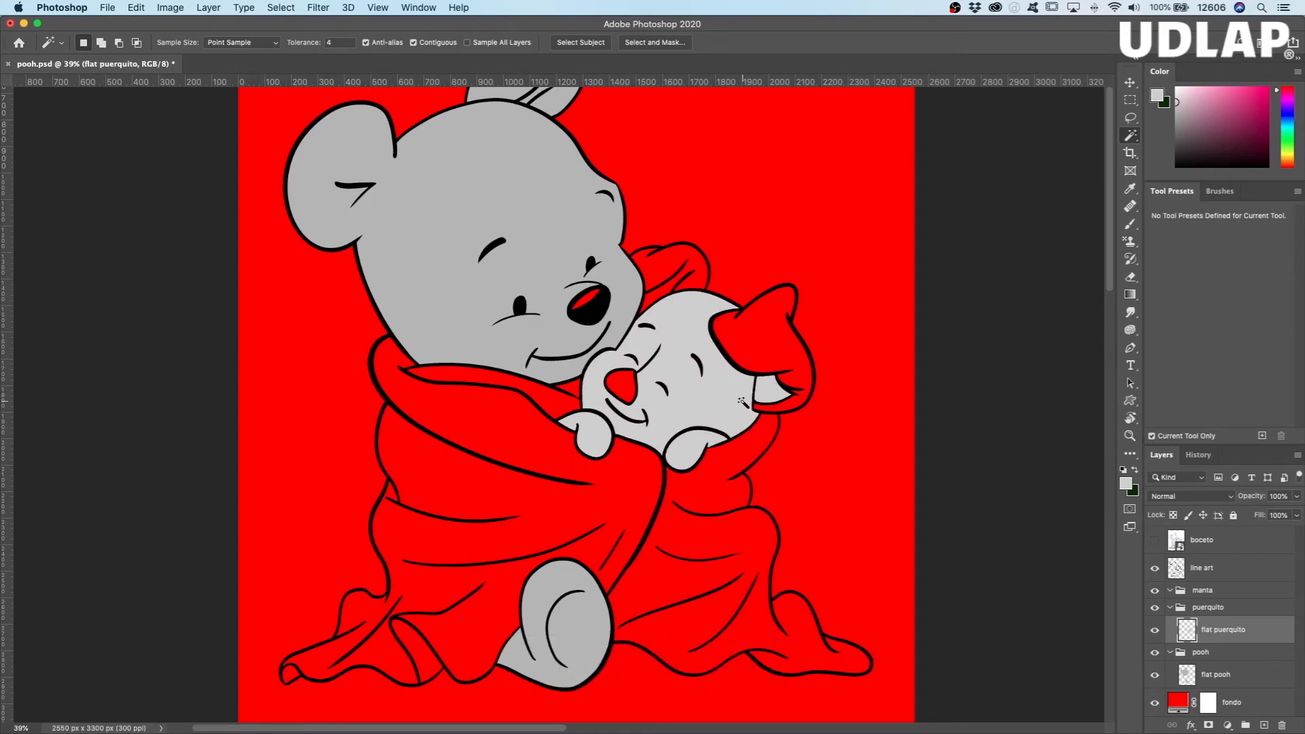
# Step: Examine the edges of the gray fills around the facial lines up close, with the line art hidden and shown
pyautogui.press('z')
pyautogui.moveTo(673, 372); pyautogui.dragTo(744, 381)
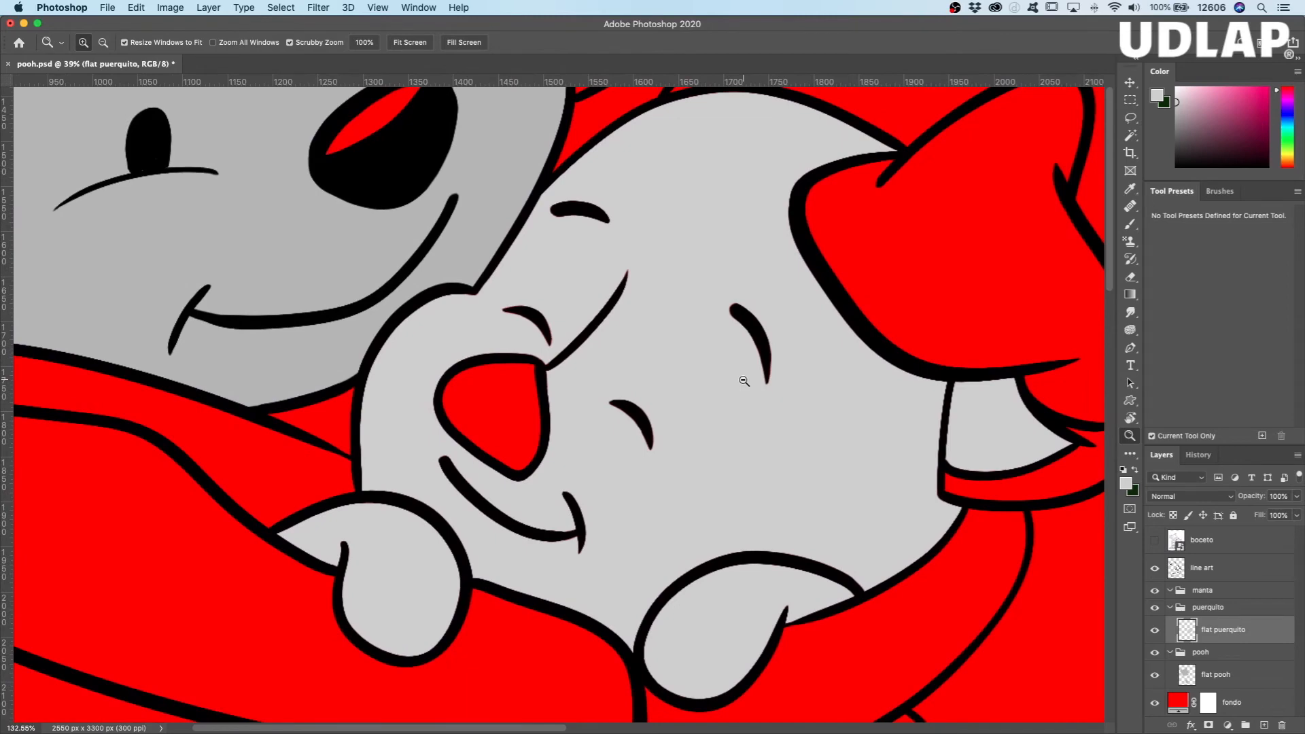
pyautogui.moveTo(779, 402); pyautogui.dragTo(726, 374)
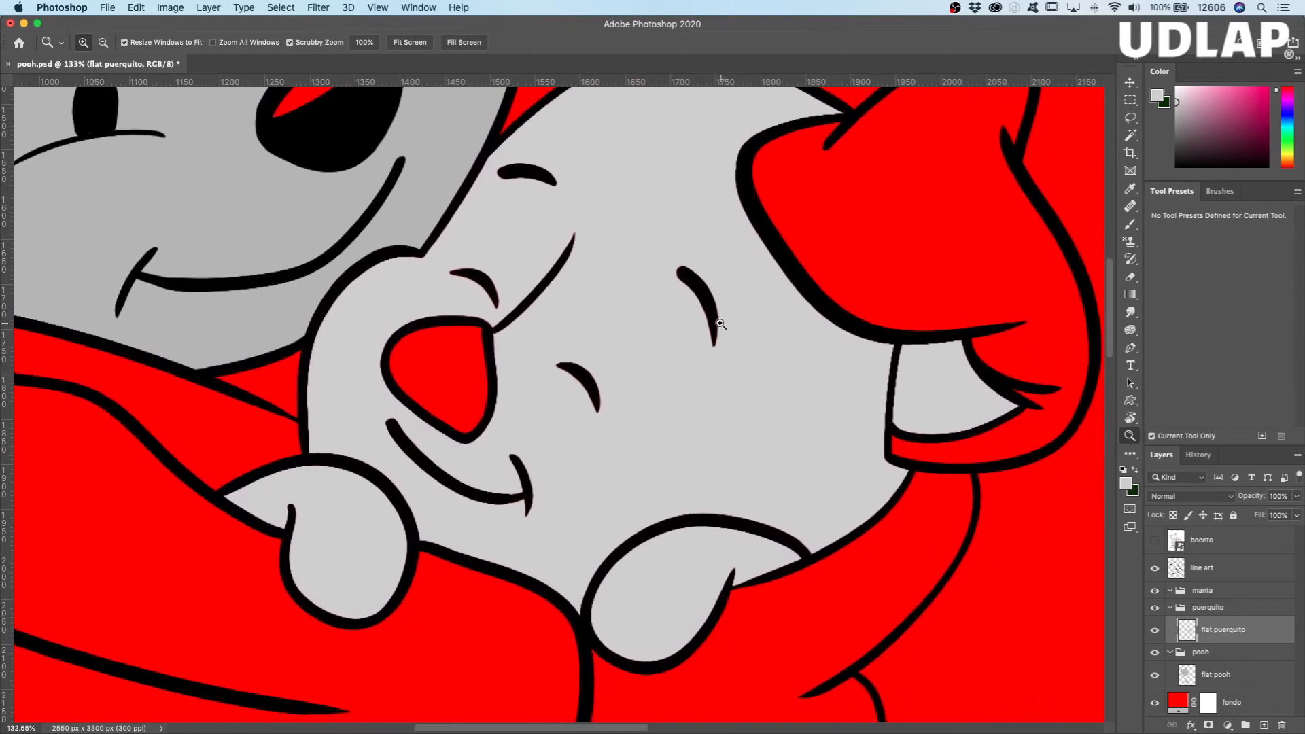
pyautogui.moveTo(717, 318); pyautogui.dragTo(793, 335)
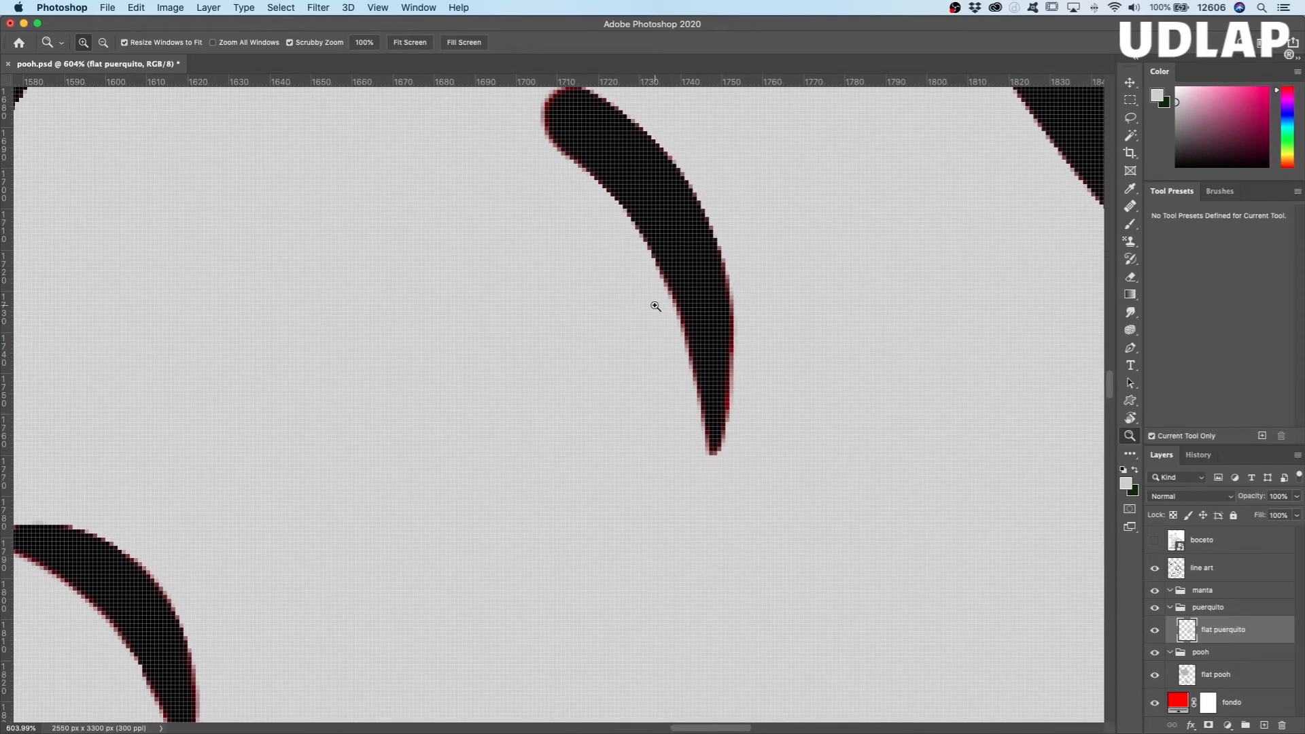
pyautogui.click(1155, 569)
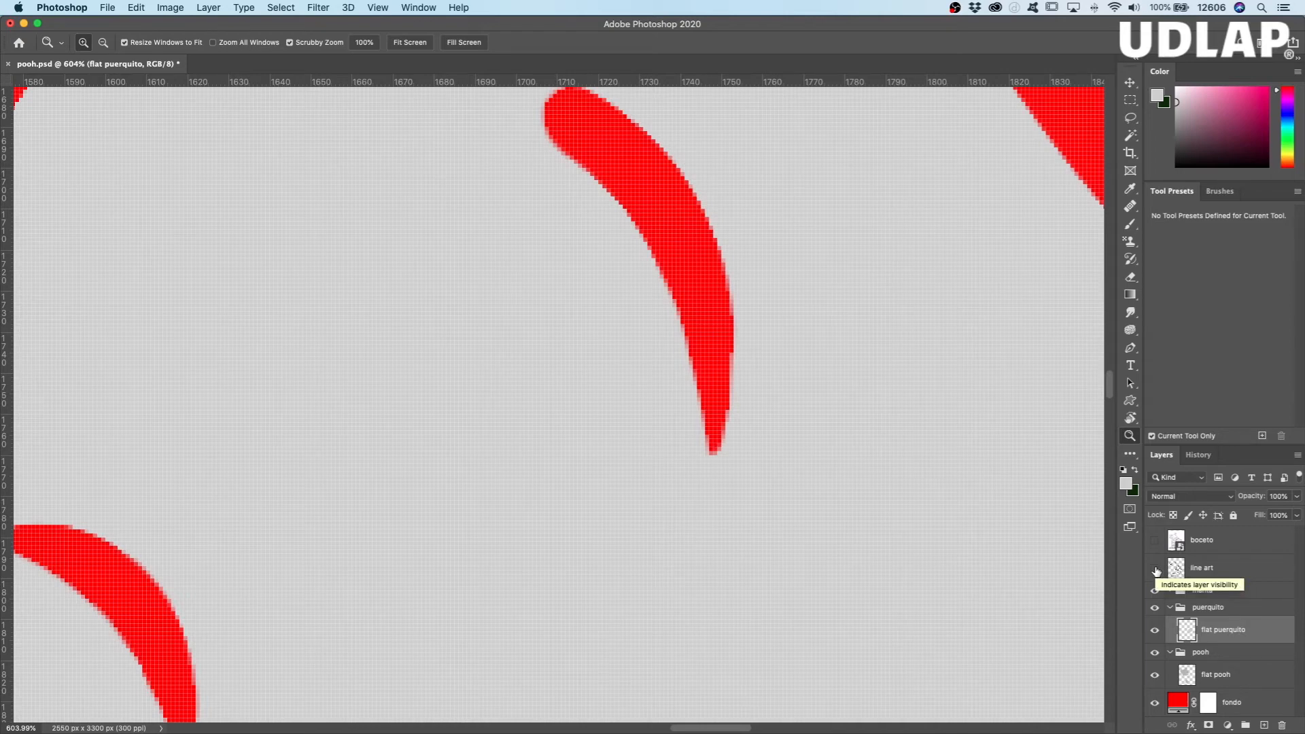
pyautogui.click(1155, 568)
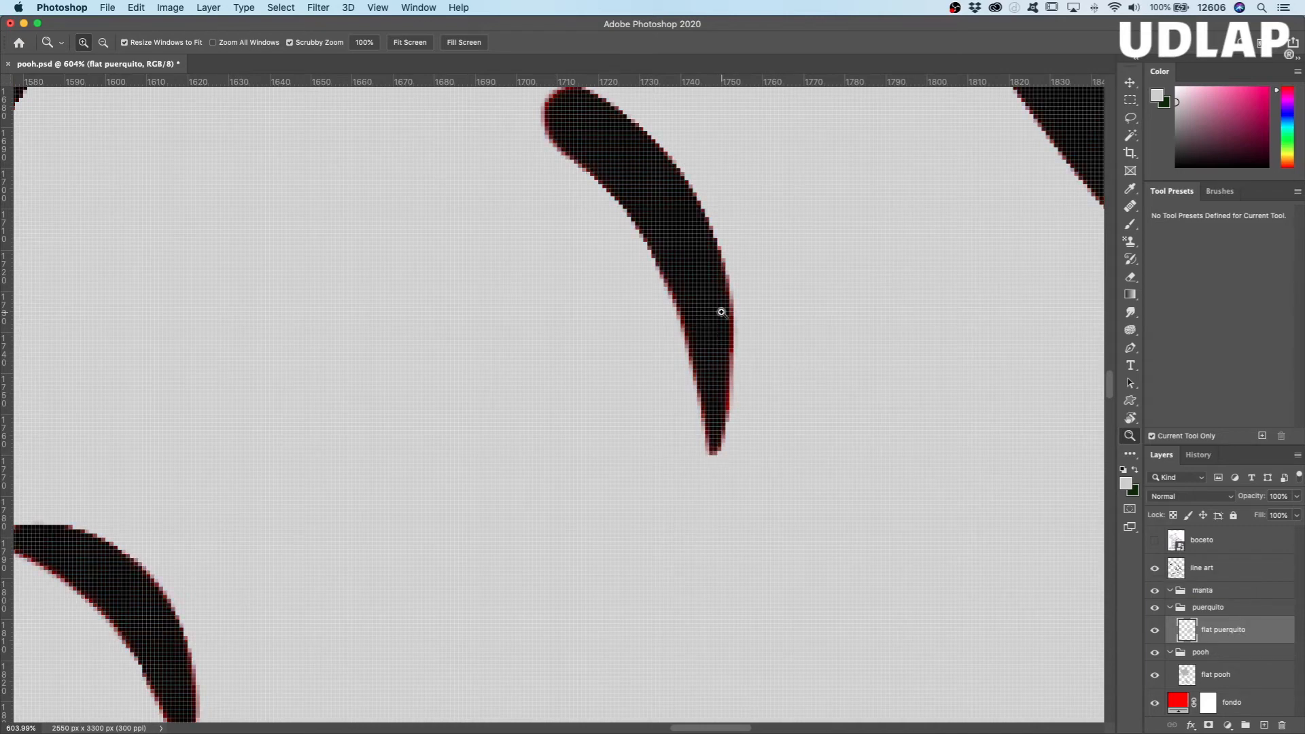
pyautogui.moveTo(872, 299); pyautogui.dragTo(795, 422)
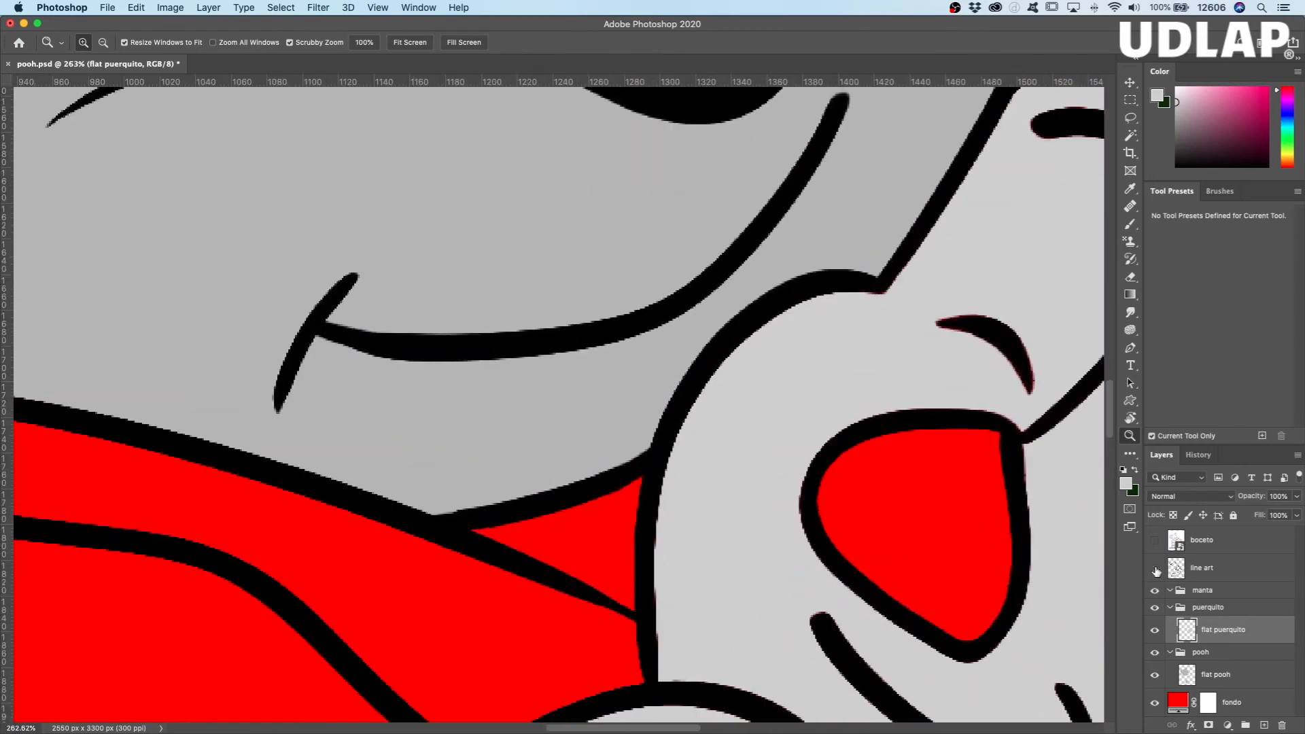
pyautogui.click(1155, 568)
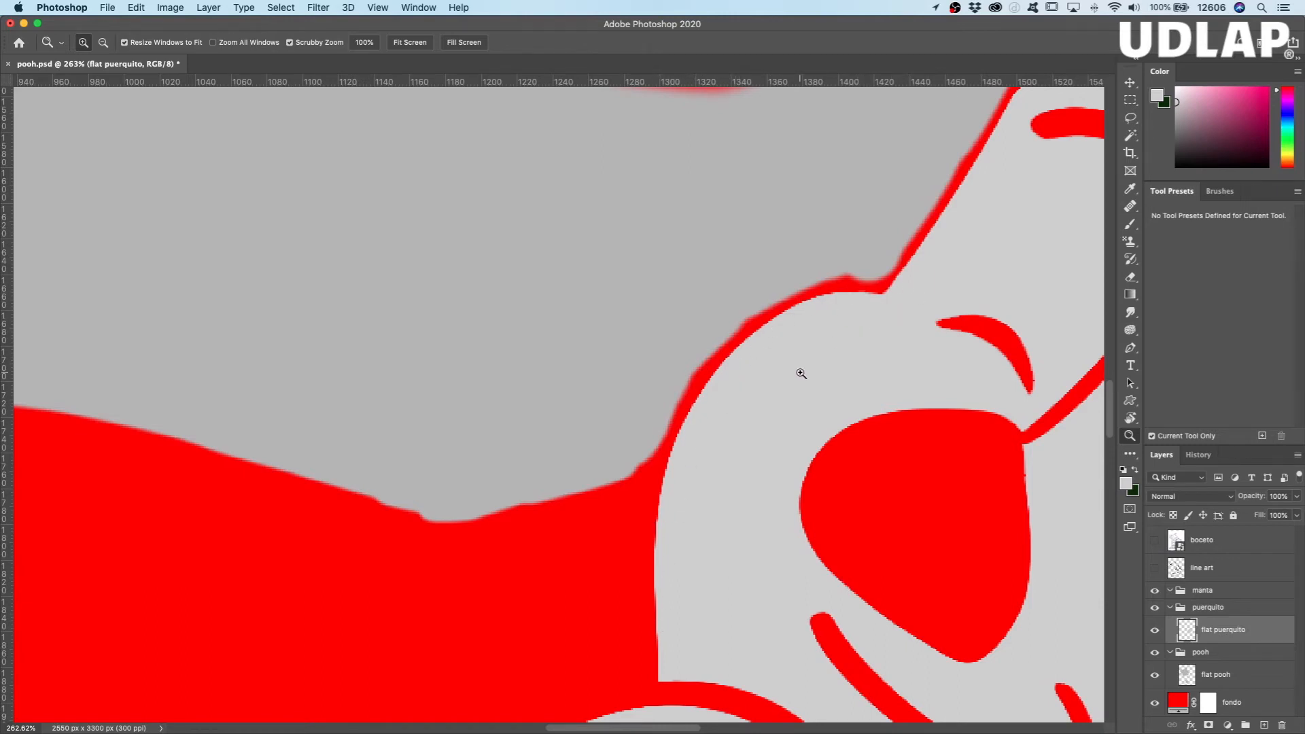
pyautogui.click(1155, 569)
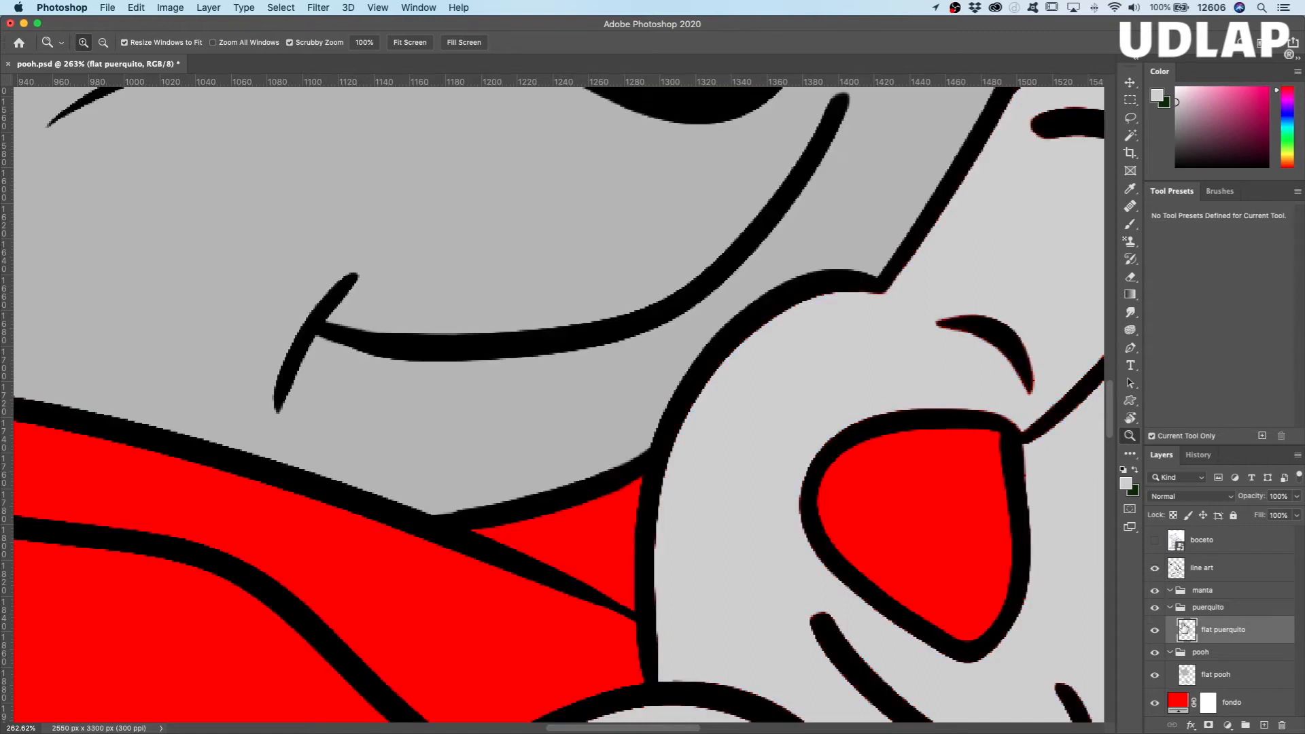
pyautogui.moveTo(899, 526); pyautogui.dragTo(561, 472)
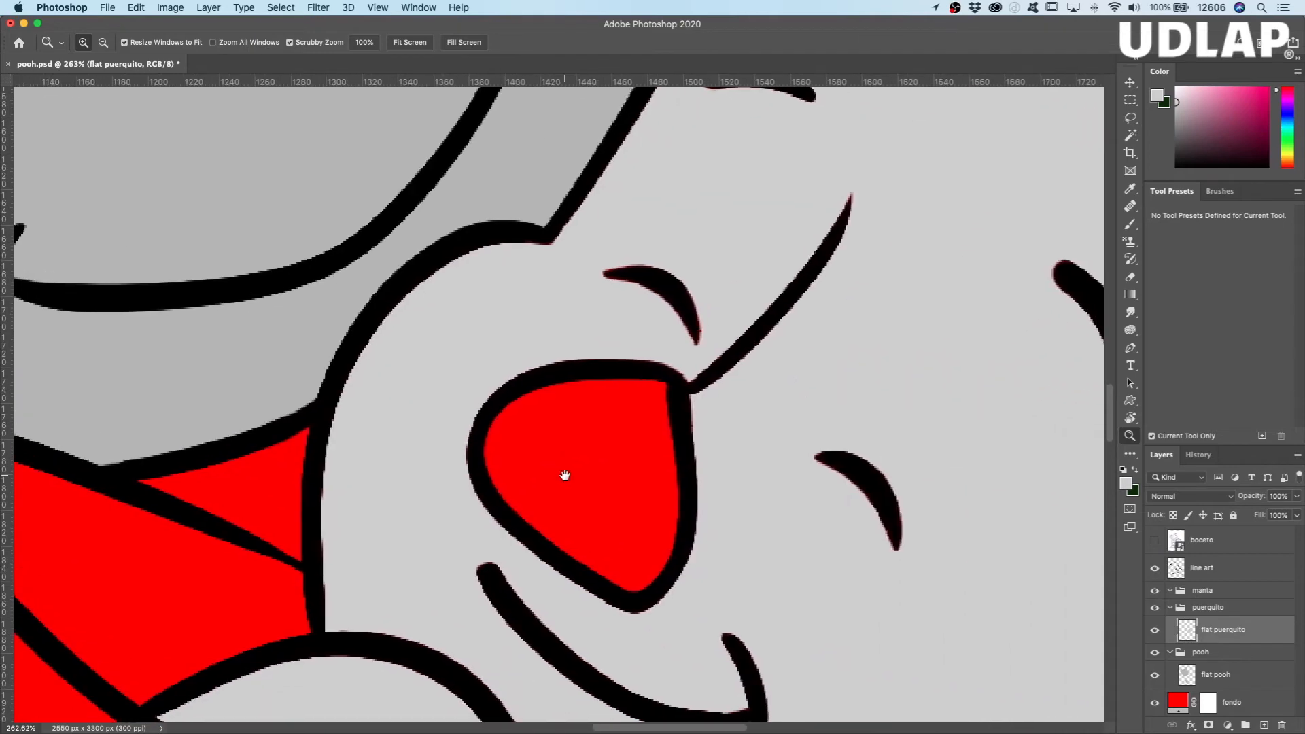
pyautogui.moveTo(679, 470); pyautogui.dragTo(642, 473)
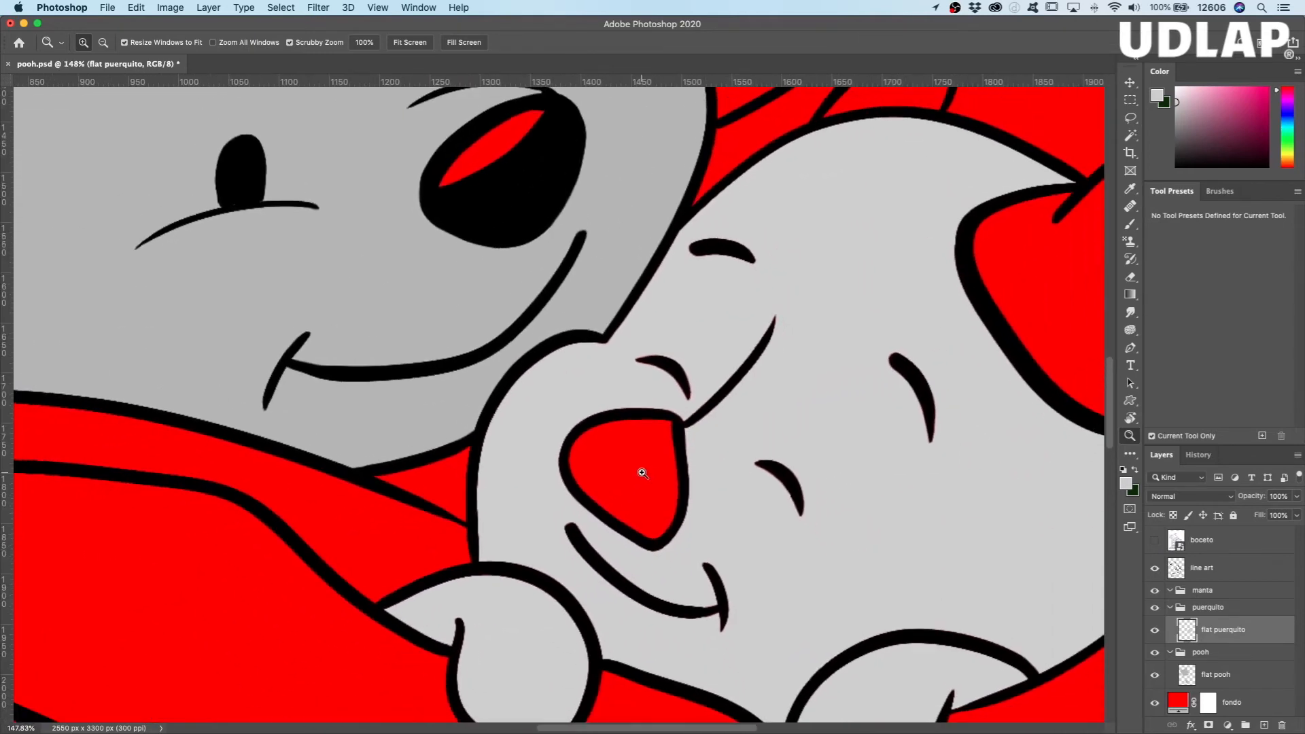
# Step: Hide the line art and paint over the gaps in Piglet's facial features and the hand below the face with a 30 px brush
pyautogui.press('b')
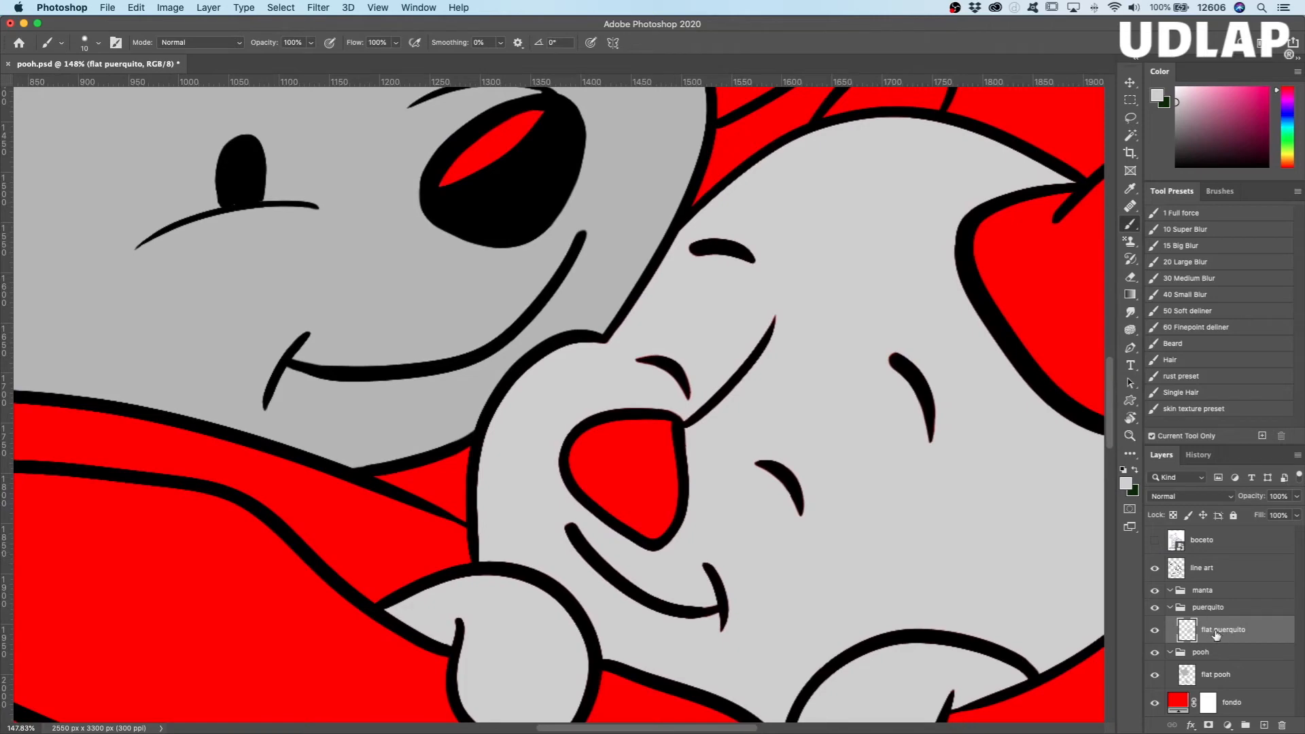
pyautogui.keyDown('ctrl'); pyautogui.keyDown('alt'); pyautogui.moveTo(810, 419); pyautogui.dragTo(824, 419); pyautogui.keyUp('alt'); pyautogui.keyUp('ctrl')
pyautogui.click(1155, 569)
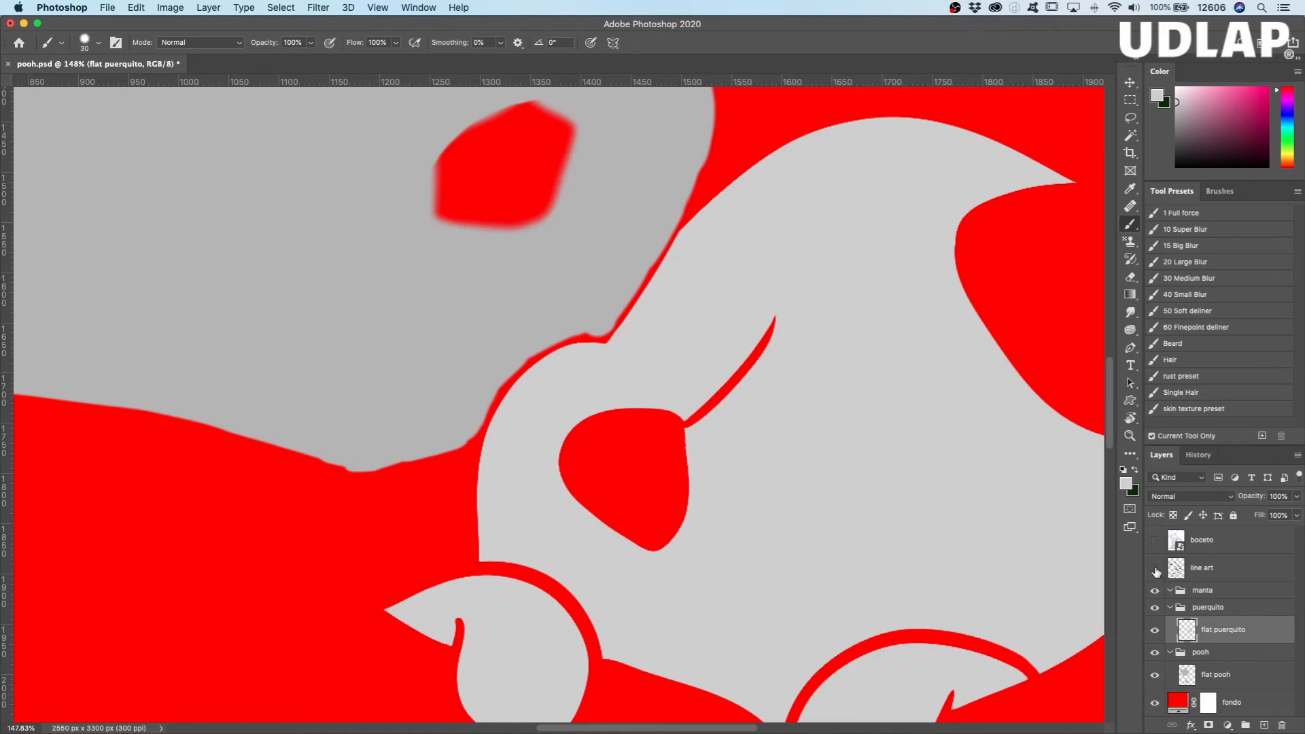
pyautogui.moveTo(923, 533)
pyautogui.mouseDown()
pyautogui.moveTo(872, 364)
pyautogui.moveTo(889, 335)
pyautogui.mouseUp()
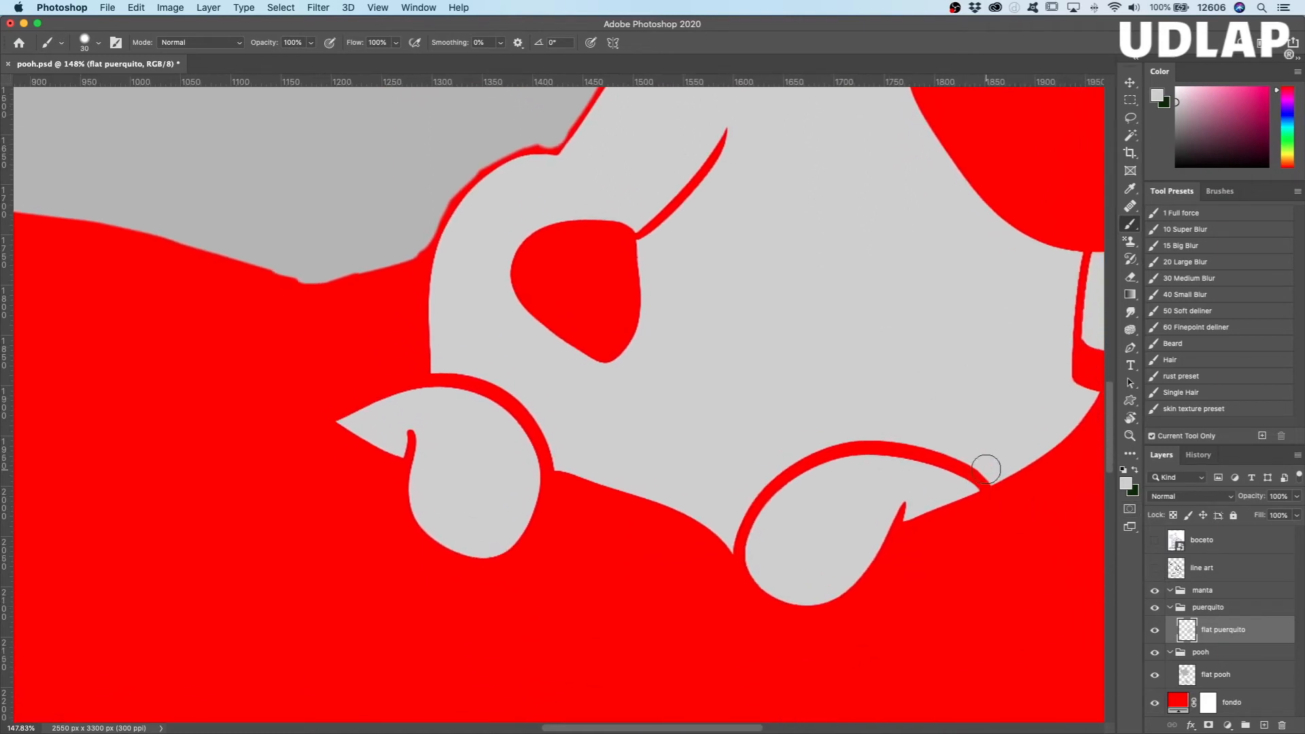
pyautogui.moveTo(982, 460)
pyautogui.mouseDown()
pyautogui.moveTo(847, 461)
pyautogui.moveTo(892, 445)
pyautogui.moveTo(823, 460)
pyautogui.moveTo(783, 478)
pyautogui.moveTo(767, 517)
pyautogui.moveTo(752, 514)
pyautogui.moveTo(745, 542)
pyautogui.mouseUp()
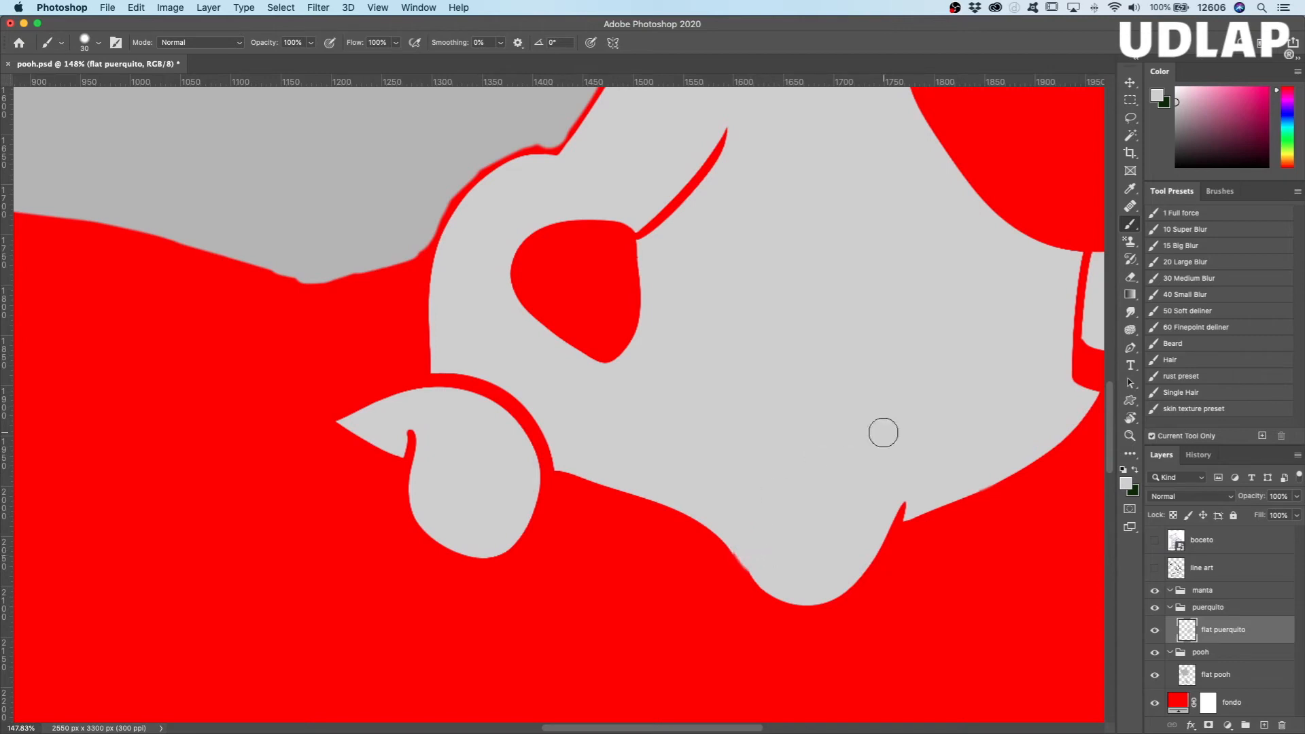
pyautogui.moveTo(916, 489); pyautogui.dragTo(877, 510)
# Step: Paint light gray over the gaps around Piglet's other hand, above the nose and beside the inner ear, and show the line art again
pyautogui.moveTo(453, 356)
pyautogui.mouseDown()
pyautogui.moveTo(424, 453)
pyautogui.moveTo(469, 375)
pyautogui.moveTo(548, 452)
pyautogui.moveTo(551, 437)
pyautogui.mouseUp()
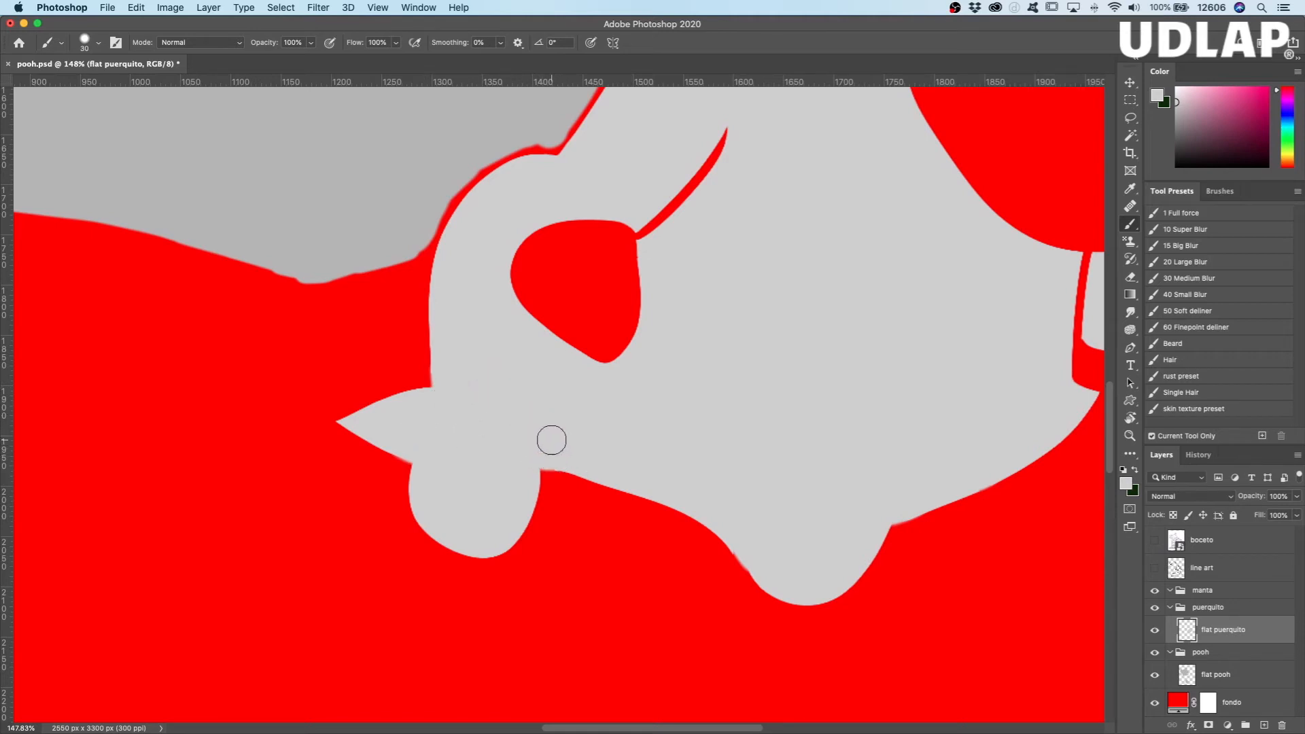
pyautogui.moveTo(733, 127); pyautogui.dragTo(653, 236)
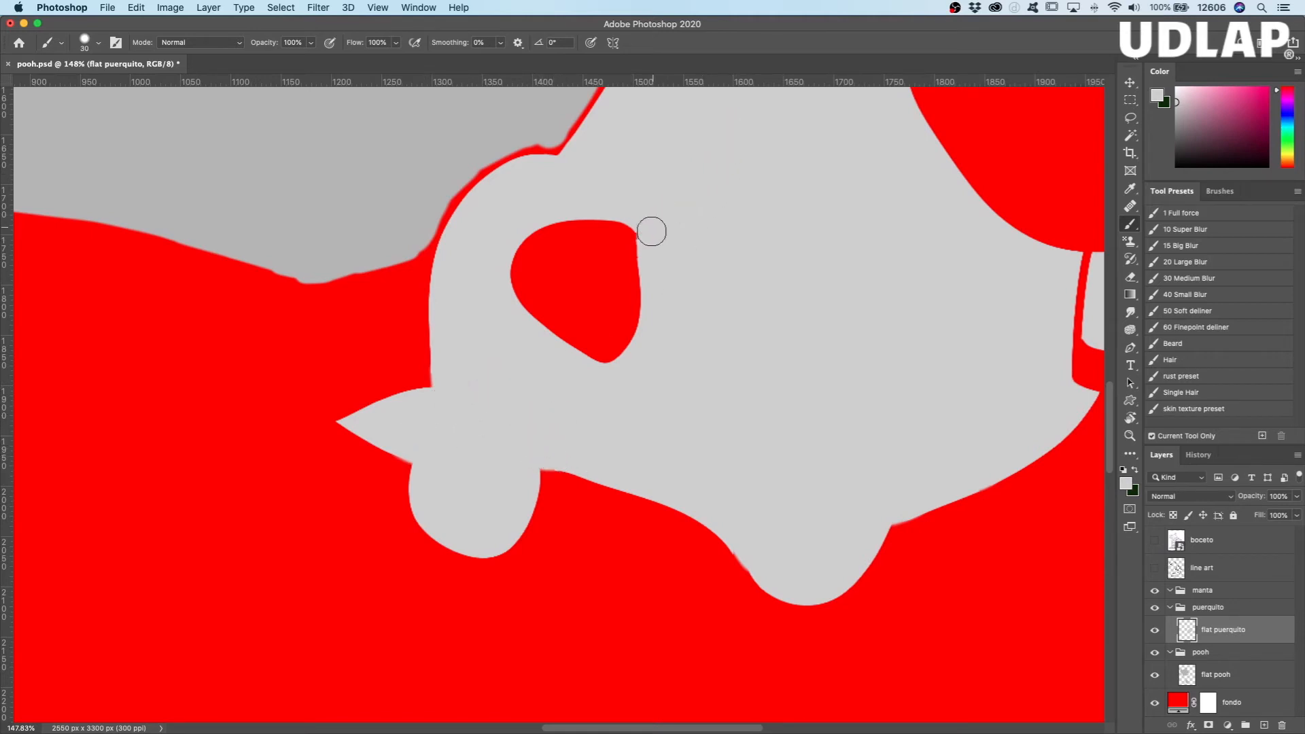
pyautogui.moveTo(859, 373); pyautogui.dragTo(598, 443)
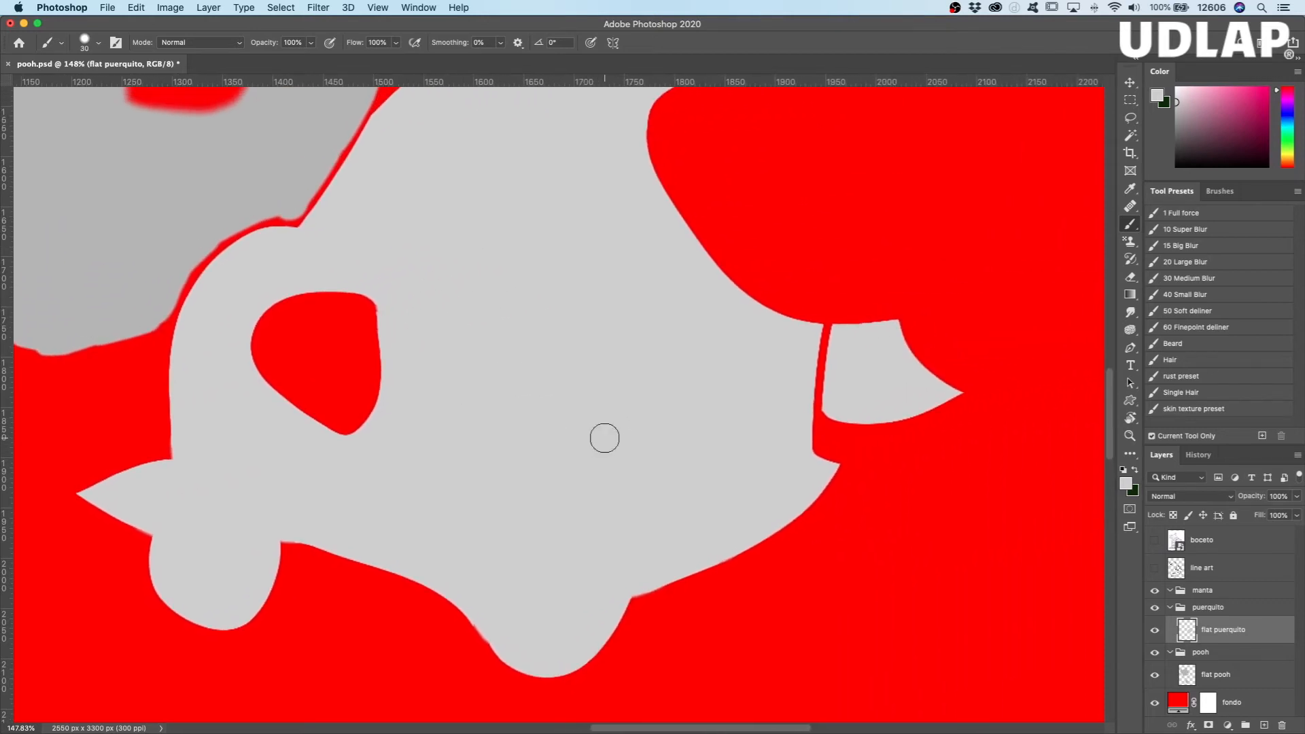
pyautogui.moveTo(836, 338)
pyautogui.mouseDown()
pyautogui.moveTo(848, 353)
pyautogui.moveTo(839, 404)
pyautogui.mouseUp()
pyautogui.hscroll(-5, 714, 395)
pyautogui.scroll(2, 748, 442)
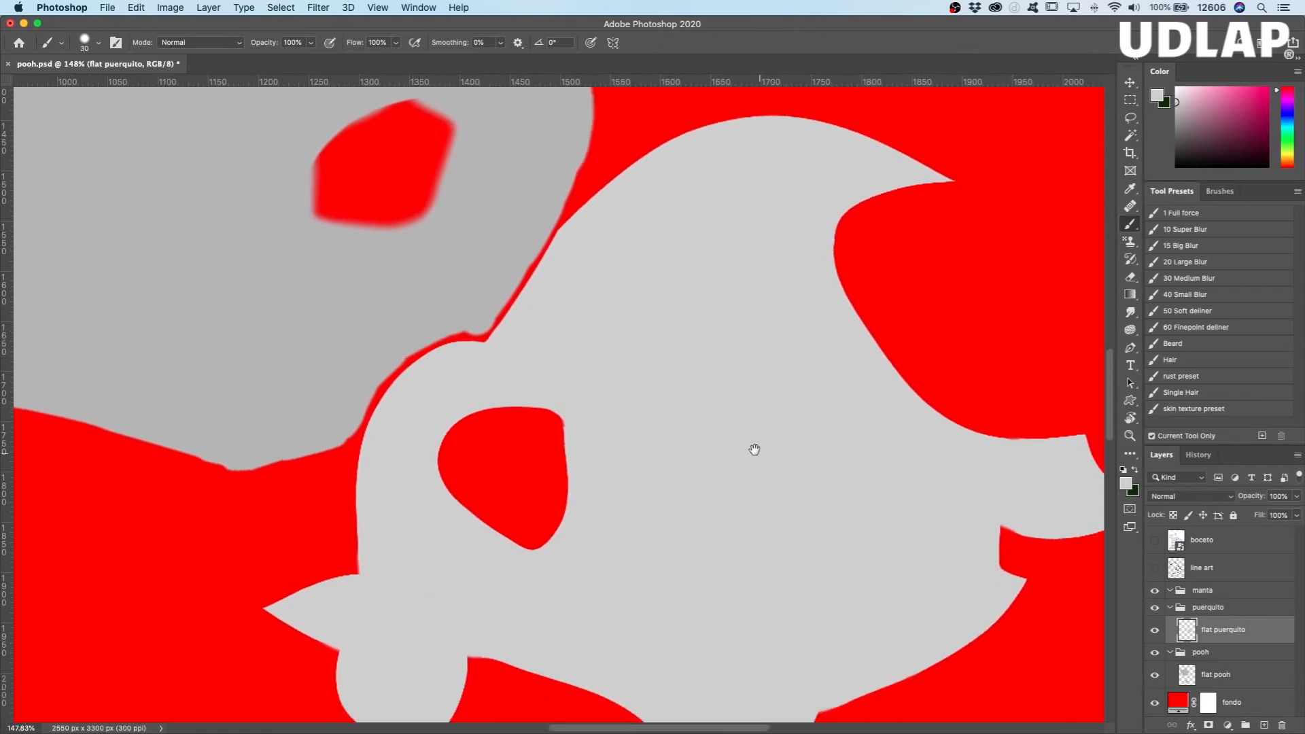
pyautogui.press('z')
pyautogui.moveTo(743, 437); pyautogui.dragTo(703, 456)
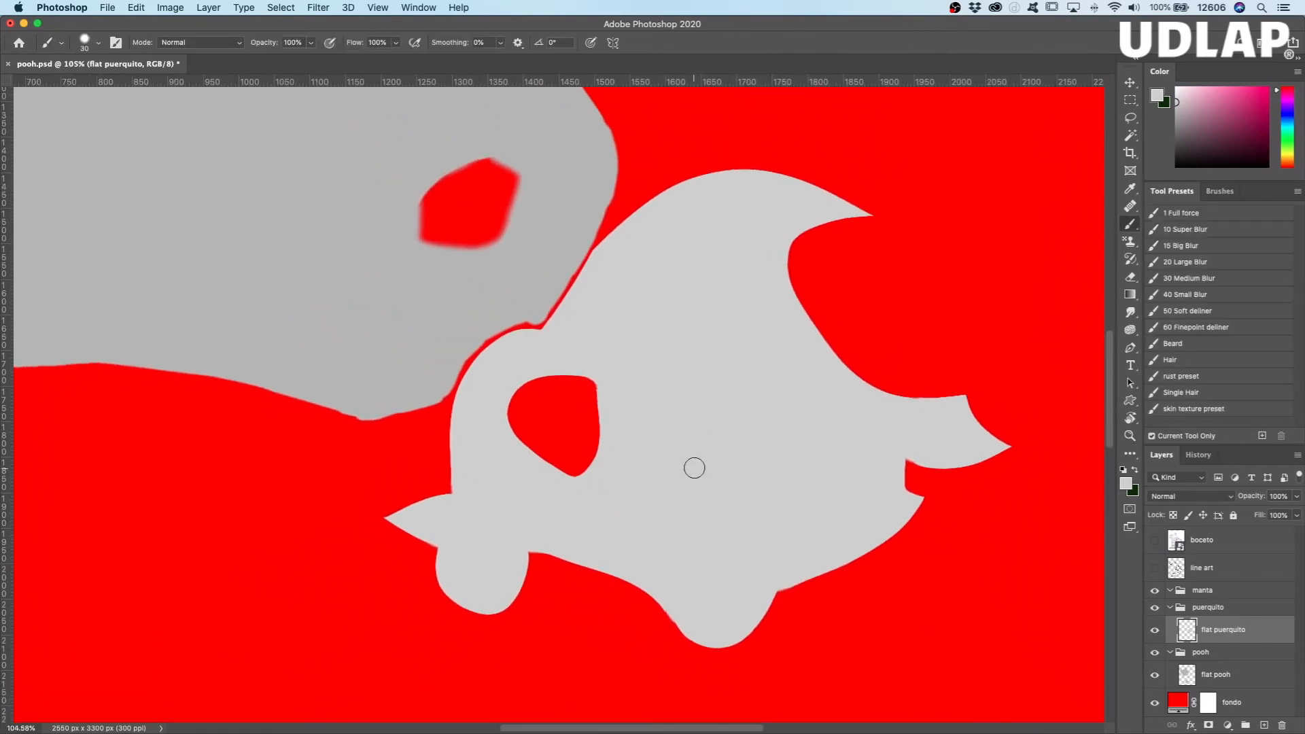
pyautogui.click(1155, 569)
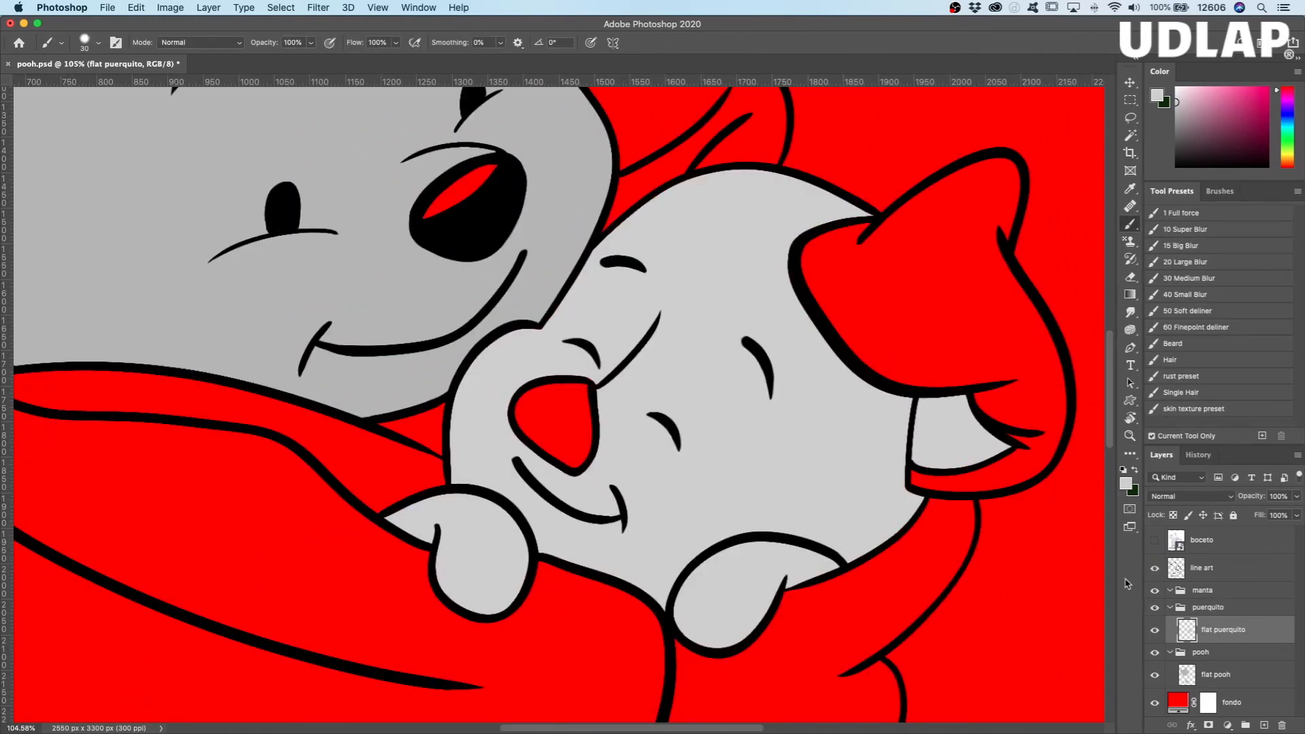
# Step: Reduce the brush to 17 px and paint light gray under the outline of Piglet's hand beside the mouth
pyautogui.moveTo(725, 451); pyautogui.dragTo(739, 512)
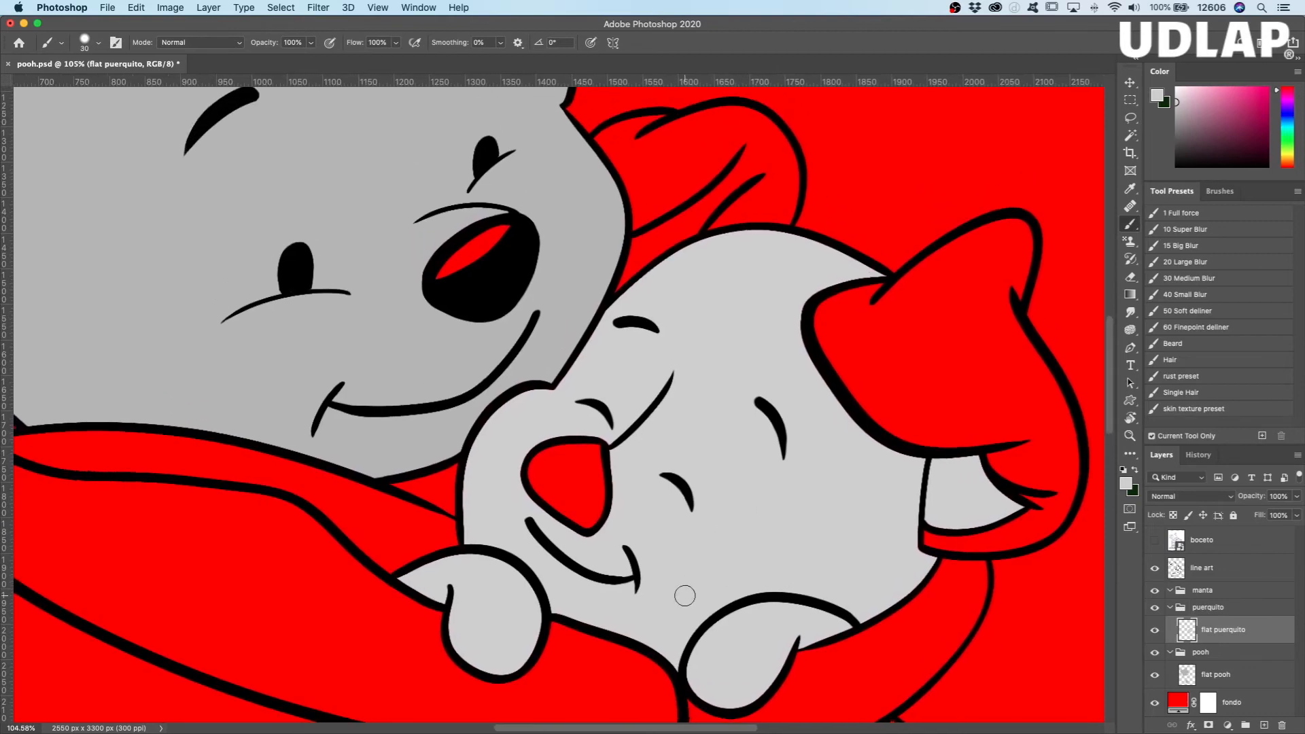
pyautogui.press('z')
pyautogui.moveTo(702, 472)
pyautogui.mouseDown()
pyautogui.moveTo(720, 467)
pyautogui.moveTo(693, 489)
pyautogui.mouseUp()
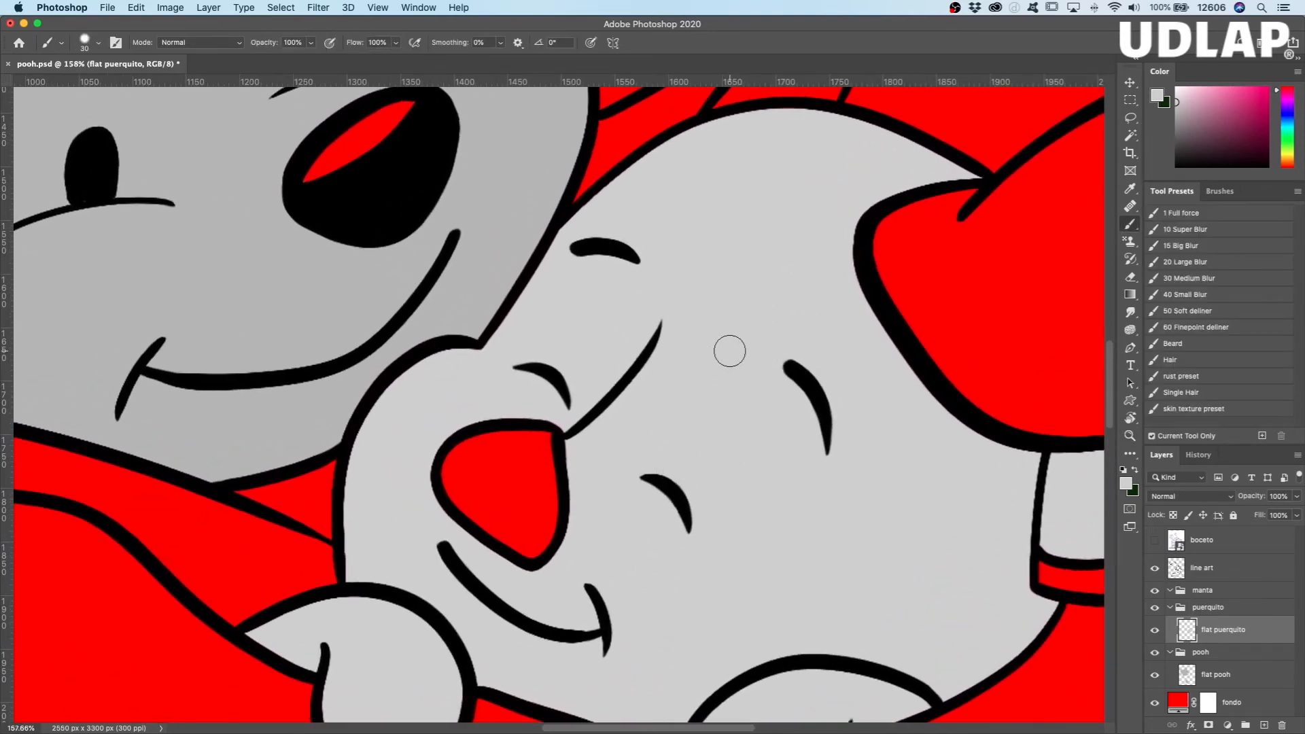
pyautogui.moveTo(695, 188); pyautogui.dragTo(656, 160)
pyautogui.moveTo(446, 580); pyautogui.dragTo(402, 393)
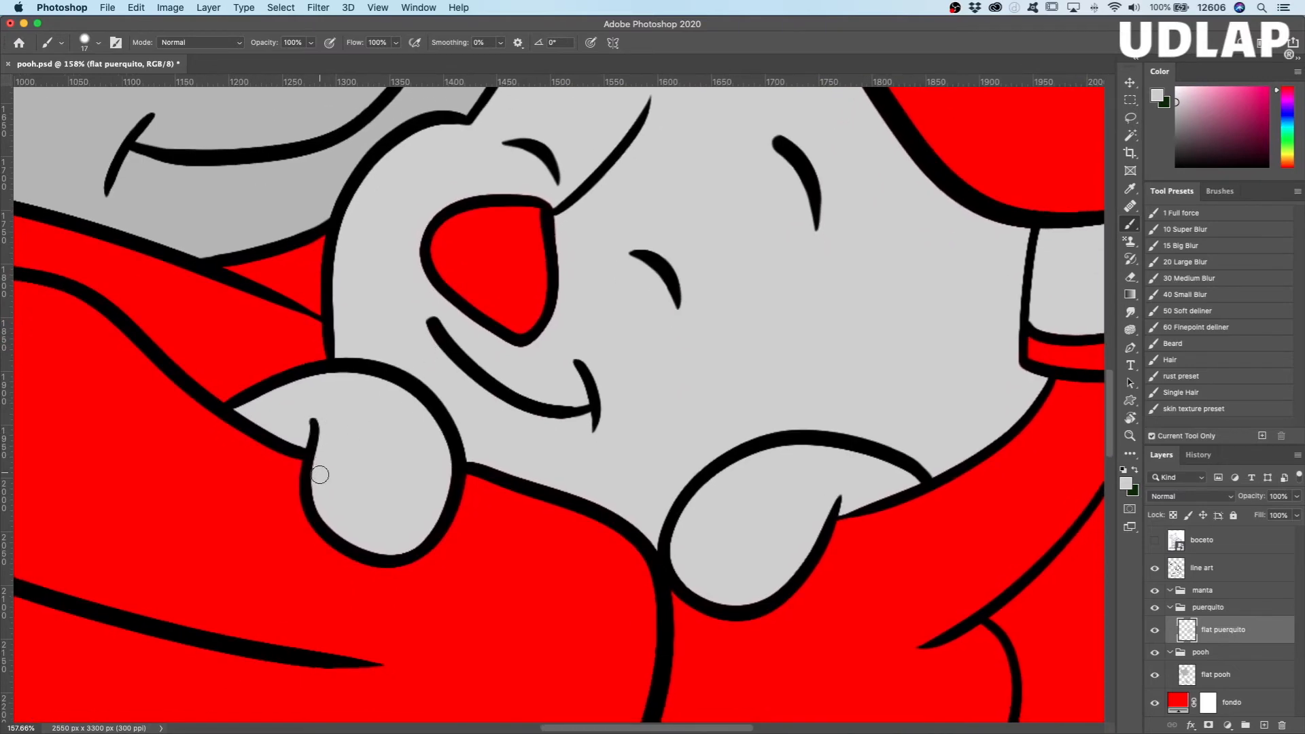
pyautogui.moveTo(414, 448); pyautogui.dragTo(456, 426)
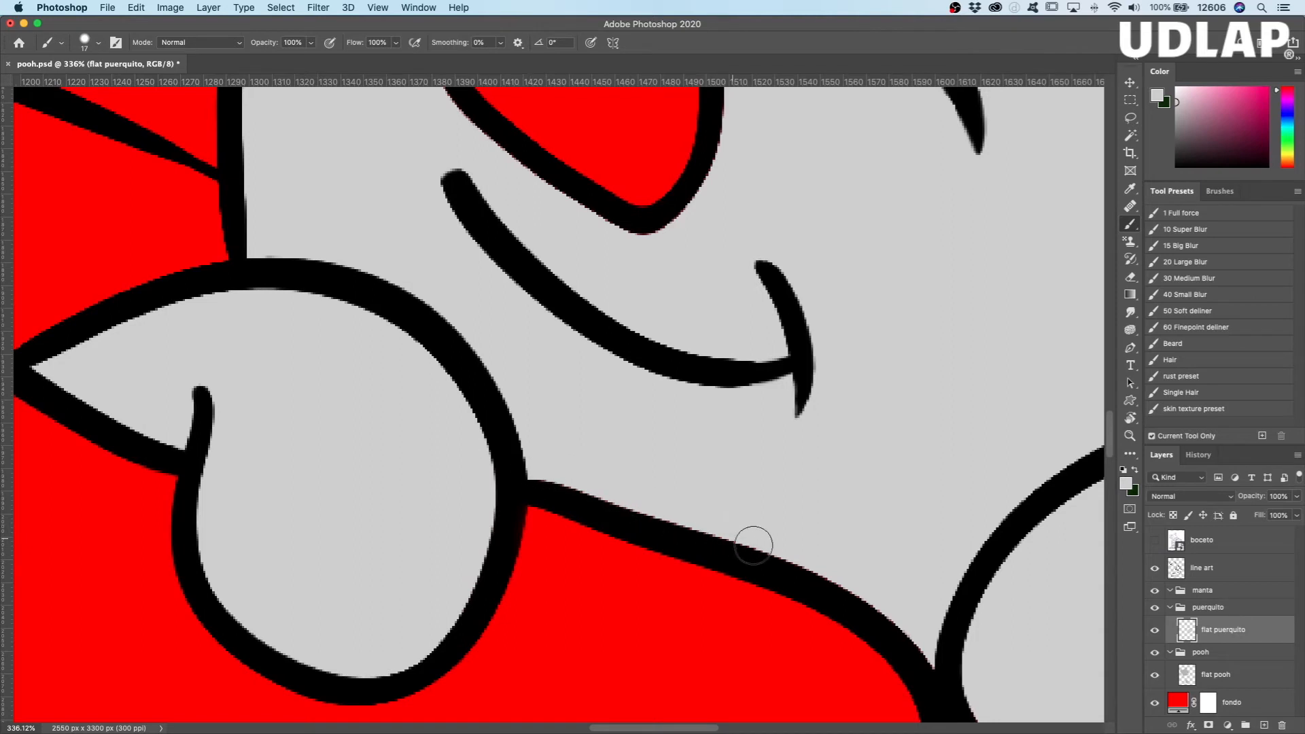
# Step: Paint light gray under the lower face outline between Piglet's hands and around the hand below the cheek
pyautogui.moveTo(830, 544); pyautogui.dragTo(357, 445)
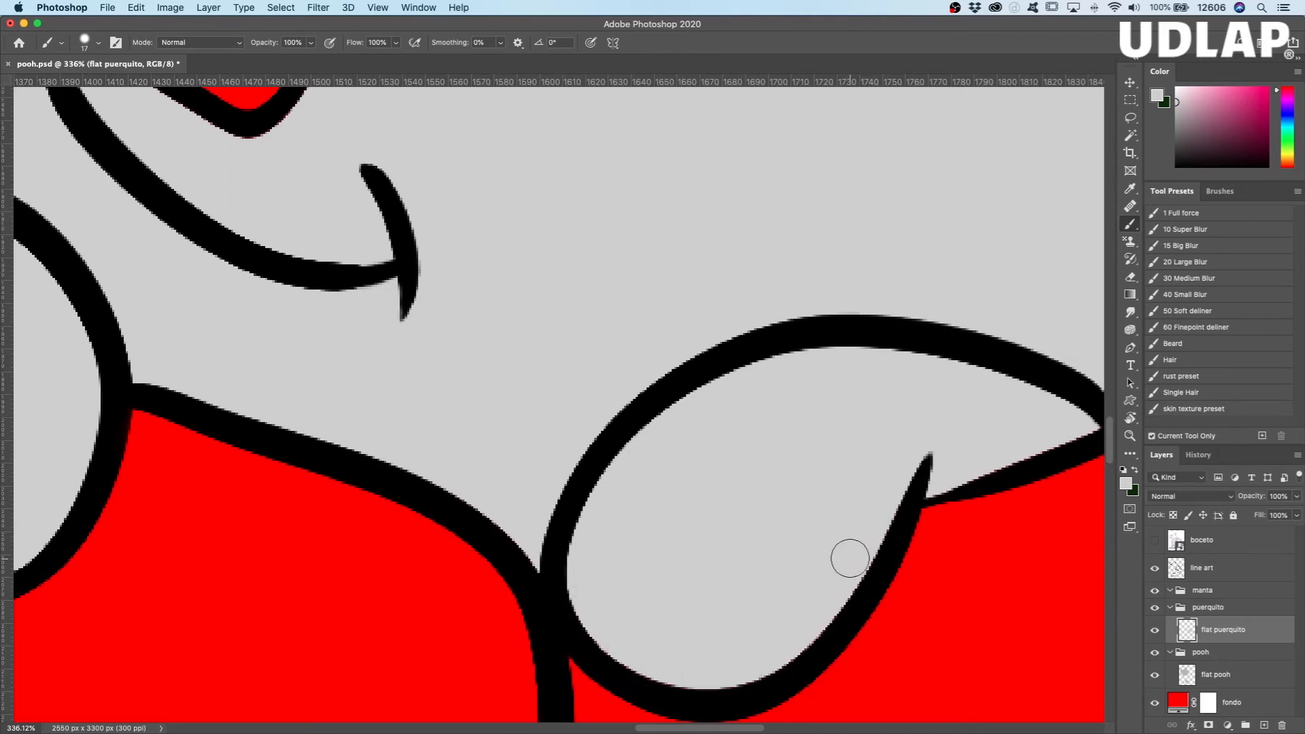
pyautogui.hscroll(5, 612, 496)
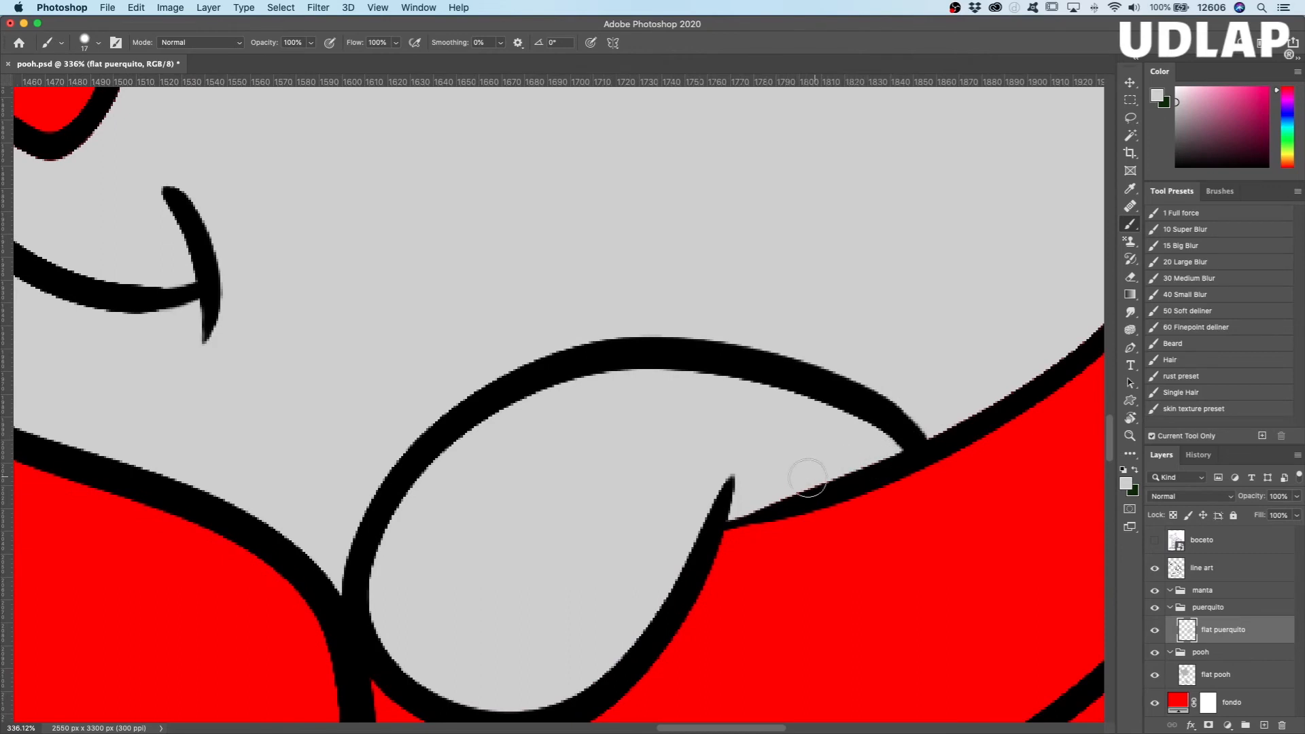
pyautogui.moveTo(852, 411)
pyautogui.mouseDown()
pyautogui.moveTo(545, 519)
pyautogui.moveTo(552, 554)
pyautogui.mouseUp()
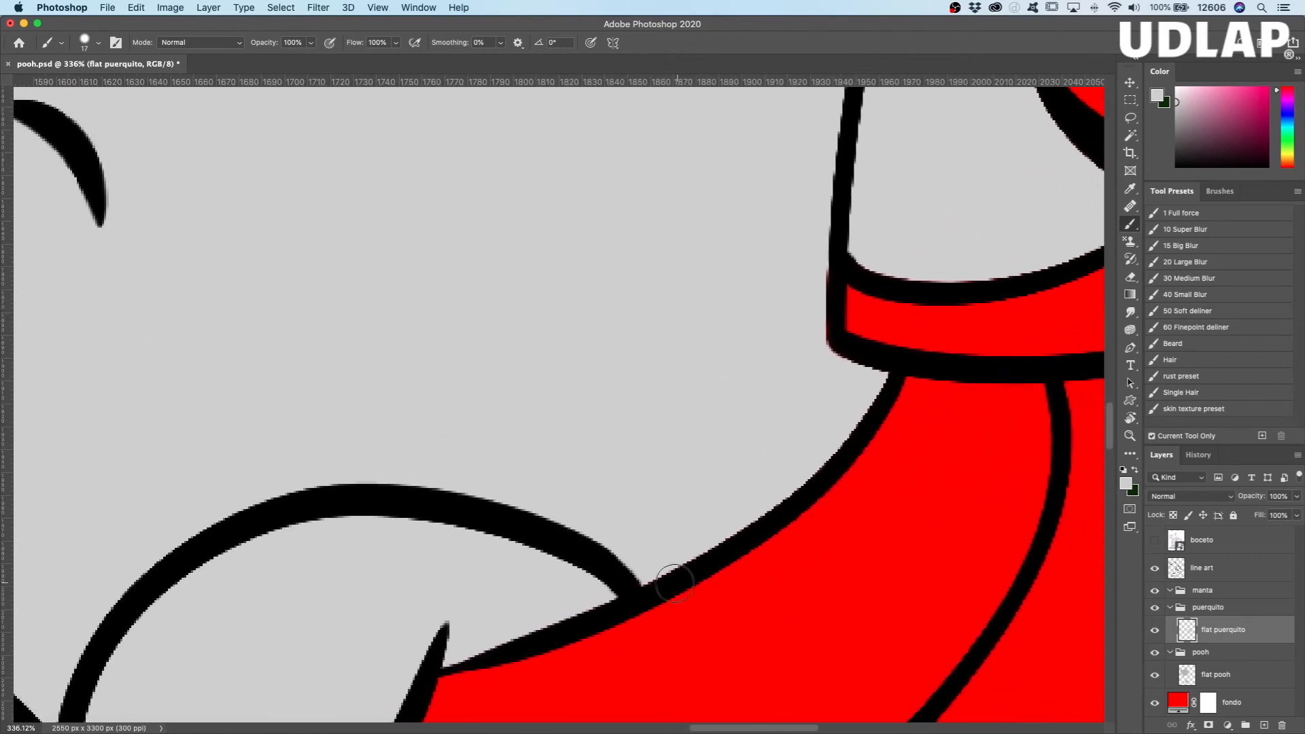
# Step: Paint light gray under the outlines of Piglet's cheek and inner ear, up to the start of the folded ear's edge
pyautogui.moveTo(876, 378)
pyautogui.mouseDown()
pyautogui.moveTo(816, 339)
pyautogui.moveTo(825, 206)
pyautogui.mouseUp()
pyautogui.moveTo(678, 395)
pyautogui.mouseDown()
pyautogui.moveTo(548, 539)
pyautogui.moveTo(539, 582)
pyautogui.mouseUp()
pyautogui.moveTo(876, 455)
pyautogui.mouseDown()
pyautogui.moveTo(1007, 402)
pyautogui.moveTo(910, 298)
pyautogui.moveTo(882, 242)
pyautogui.moveTo(748, 245)
pyautogui.moveTo(703, 373)
pyautogui.moveTo(707, 442)
pyautogui.mouseUp()
pyautogui.moveTo(615, 376); pyautogui.dragTo(627, 541)
pyautogui.moveTo(796, 430)
pyautogui.mouseDown()
pyautogui.moveTo(723, 428)
pyautogui.moveTo(637, 398)
pyautogui.moveTo(578, 355)
pyautogui.mouseUp()
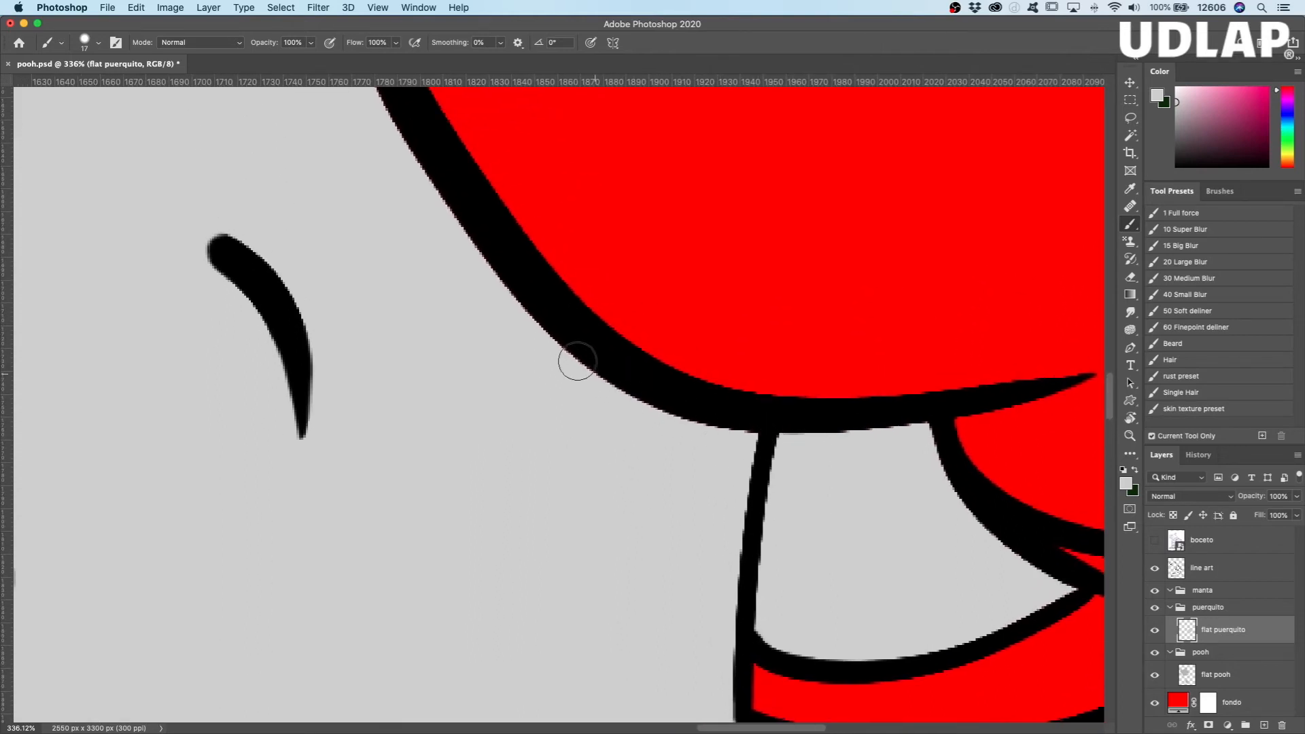
# Step: Check the fill edge with the line art hidden, show it again and paint light gray along the face side of the folded ear
pyautogui.click(1154, 568)
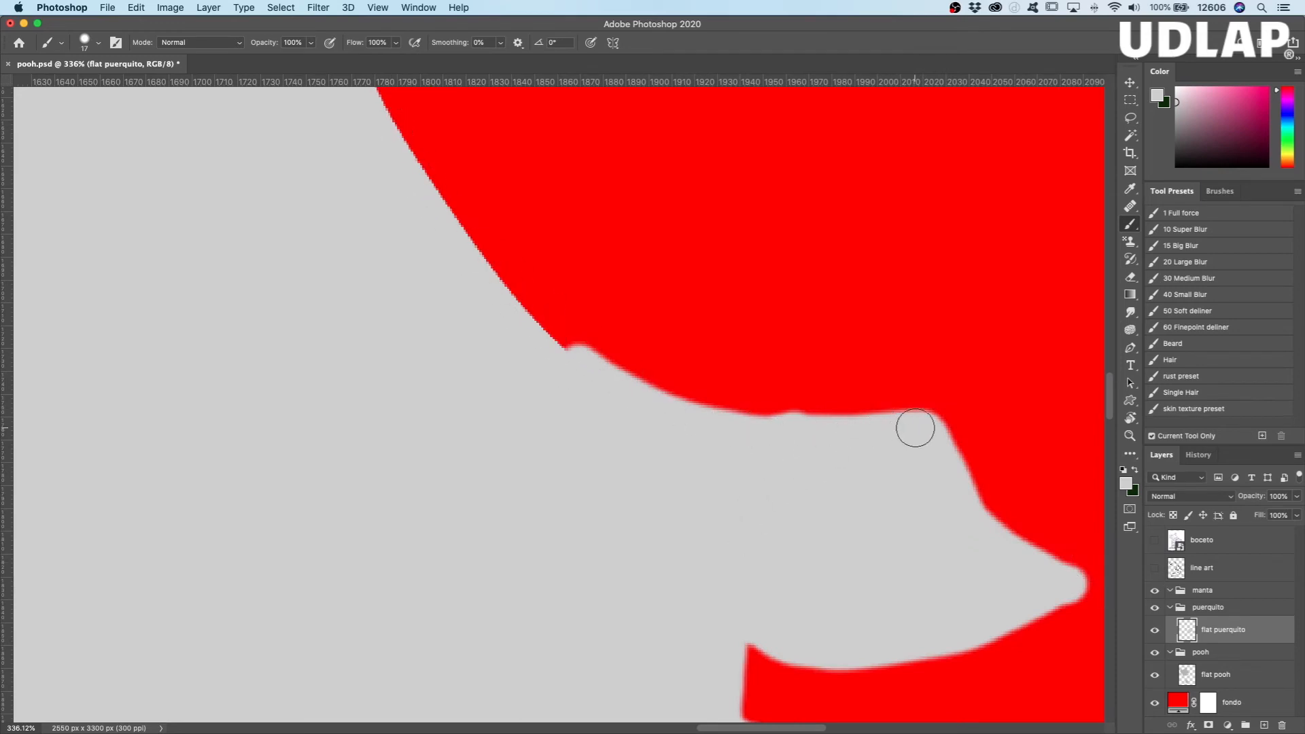
pyautogui.moveTo(809, 519)
pyautogui.mouseDown()
pyautogui.moveTo(965, 623)
pyautogui.moveTo(960, 647)
pyautogui.mouseUp()
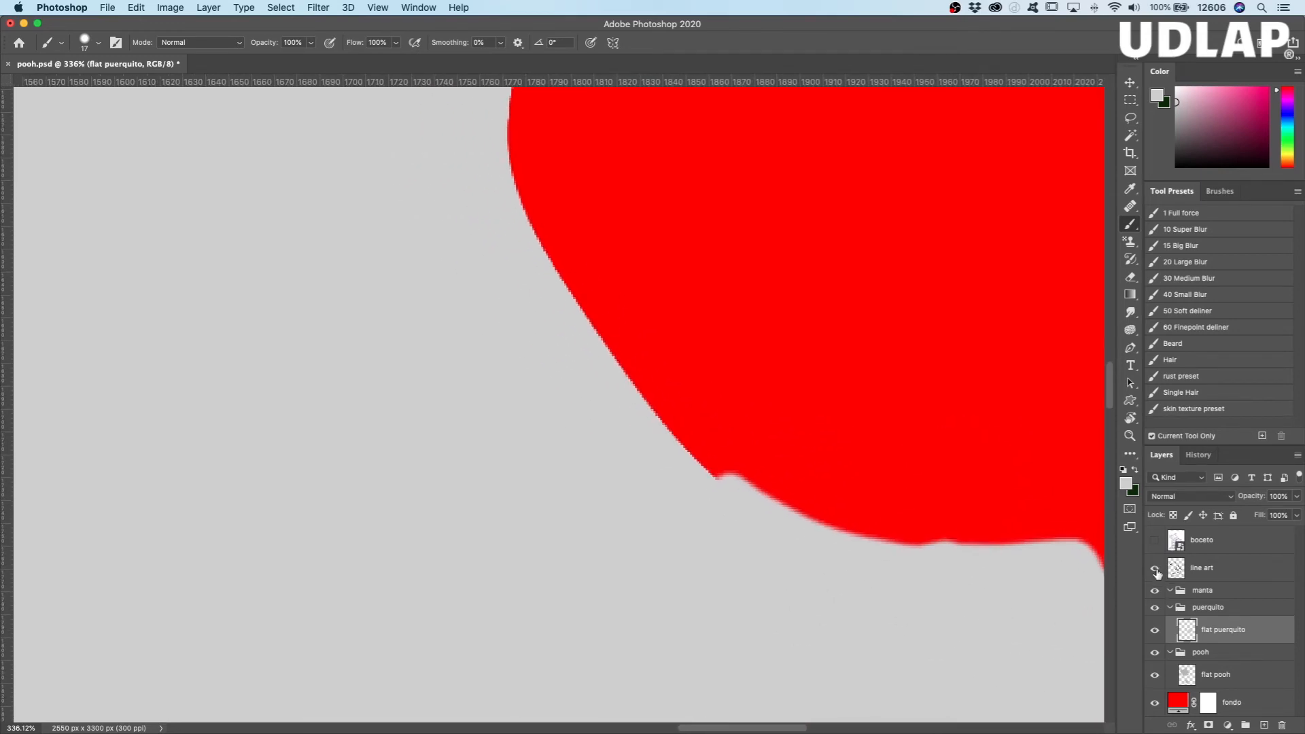
pyautogui.click(1154, 568)
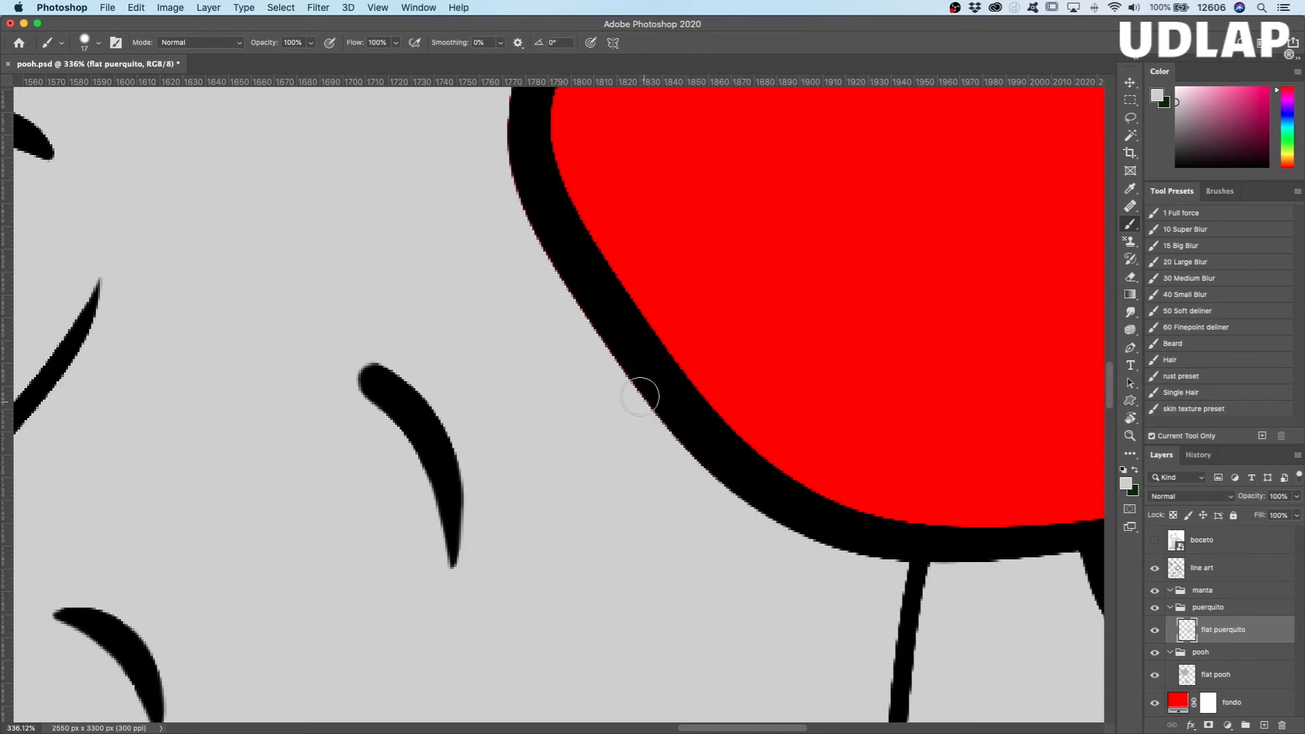
pyautogui.moveTo(527, 324); pyautogui.dragTo(612, 622)
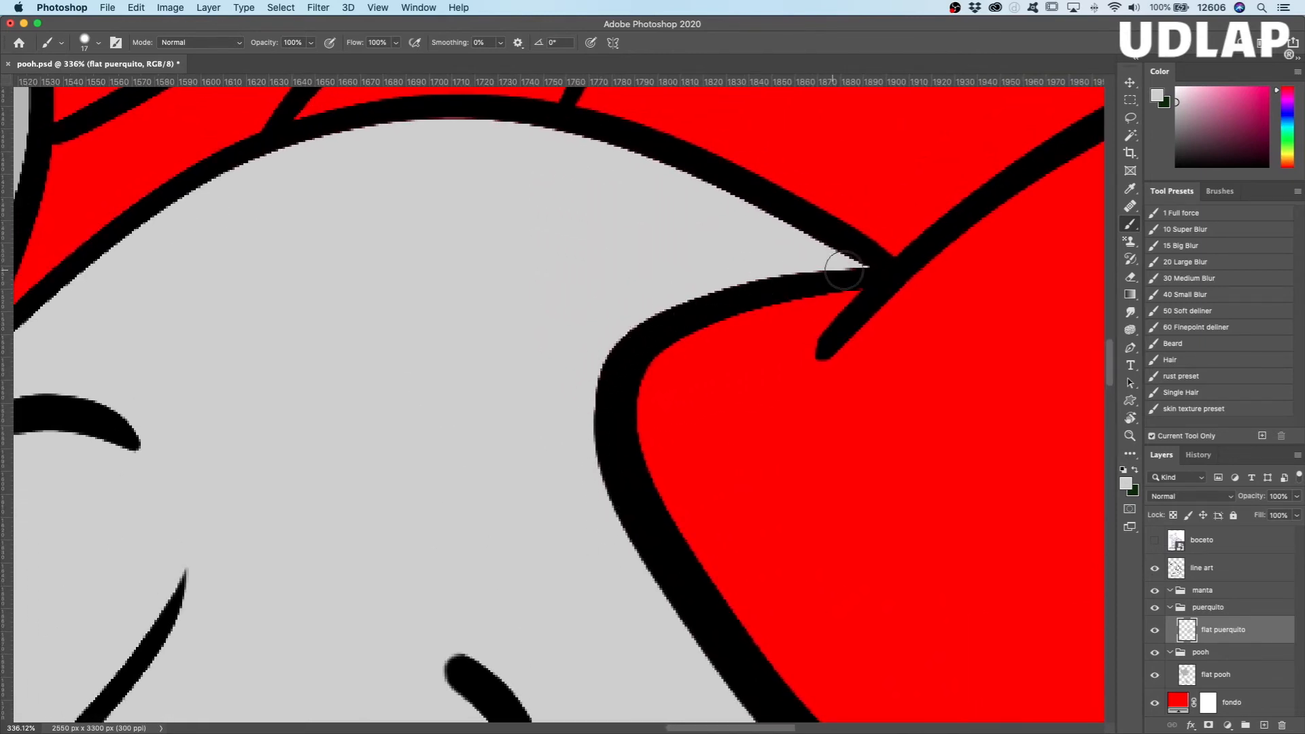
# Step: Paint light gray under the outlines along the top of Piglet's head, around the muzzle and around the nose
pyautogui.moveTo(553, 134)
pyautogui.mouseDown()
pyautogui.moveTo(428, 123)
pyautogui.moveTo(299, 145)
pyautogui.moveTo(204, 193)
pyautogui.moveTo(109, 264)
pyautogui.mouseUp()
pyautogui.moveTo(247, 300); pyautogui.dragTo(679, 315)
pyautogui.moveTo(610, 207)
pyautogui.mouseDown()
pyautogui.moveTo(417, 382)
pyautogui.moveTo(247, 639)
pyautogui.mouseUp()
pyautogui.moveTo(636, 489)
pyautogui.mouseDown()
pyautogui.moveTo(667, 429)
pyautogui.moveTo(868, 245)
pyautogui.mouseUp()
pyautogui.moveTo(538, 352)
pyautogui.mouseDown()
pyautogui.moveTo(470, 354)
pyautogui.moveTo(383, 401)
pyautogui.moveTo(291, 514)
pyautogui.moveTo(283, 600)
pyautogui.mouseUp()
pyautogui.moveTo(420, 491)
pyautogui.mouseDown()
pyautogui.moveTo(449, 352)
pyautogui.moveTo(488, 268)
pyautogui.mouseUp()
pyautogui.moveTo(350, 306)
pyautogui.mouseDown()
pyautogui.moveTo(317, 437)
pyautogui.moveTo(323, 577)
pyautogui.mouseUp()
pyautogui.moveTo(429, 552); pyautogui.dragTo(380, 546)
pyautogui.moveTo(499, 290)
pyautogui.mouseDown()
pyautogui.moveTo(445, 410)
pyautogui.moveTo(493, 492)
pyautogui.moveTo(635, 594)
pyautogui.moveTo(723, 562)
pyautogui.moveTo(746, 469)
pyautogui.moveTo(746, 350)
pyautogui.moveTo(711, 268)
pyautogui.moveTo(639, 256)
pyautogui.moveTo(518, 279)
pyautogui.moveTo(433, 373)
pyautogui.mouseUp()
# Step: Examine Piglet's whole light gray base with the line art hidden and shown, and the neighbouring Pooh and blanket areas
pyautogui.press('super+space')
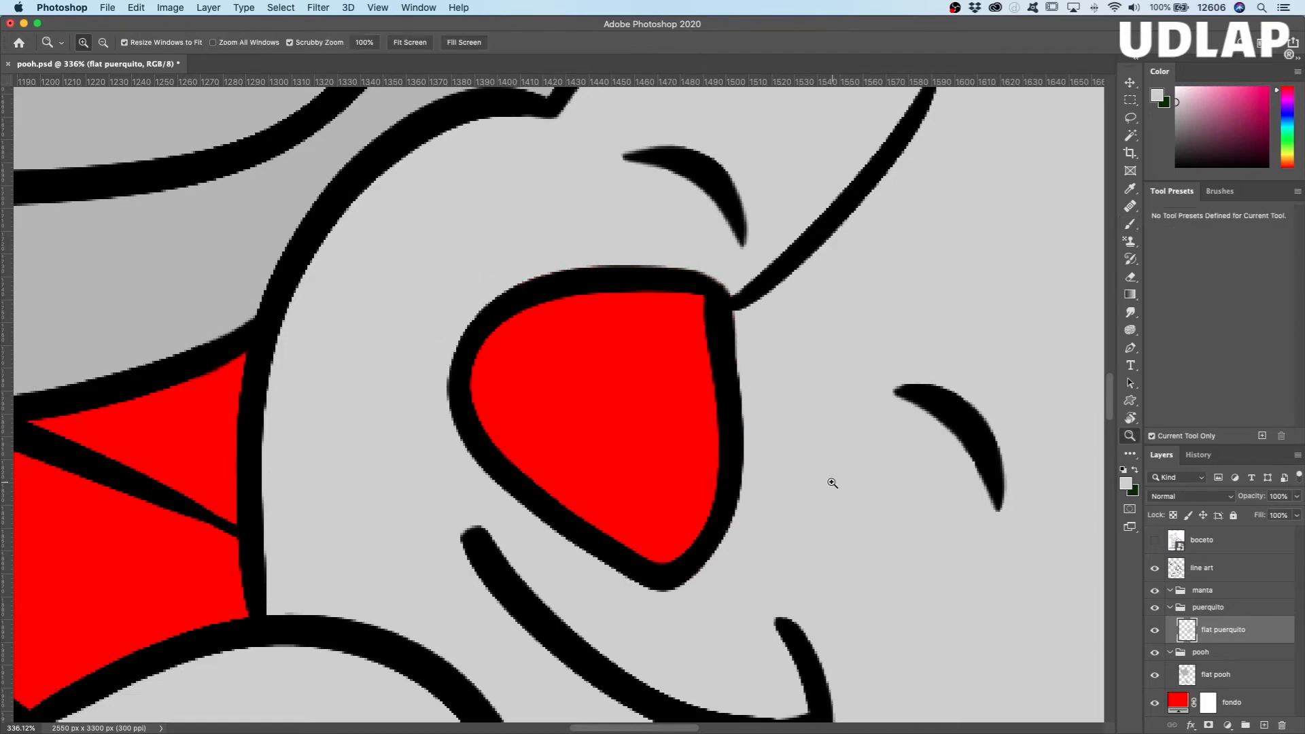
pyautogui.moveTo(831, 481); pyautogui.dragTo(792, 484)
pyautogui.moveTo(896, 483); pyautogui.dragTo(777, 456)
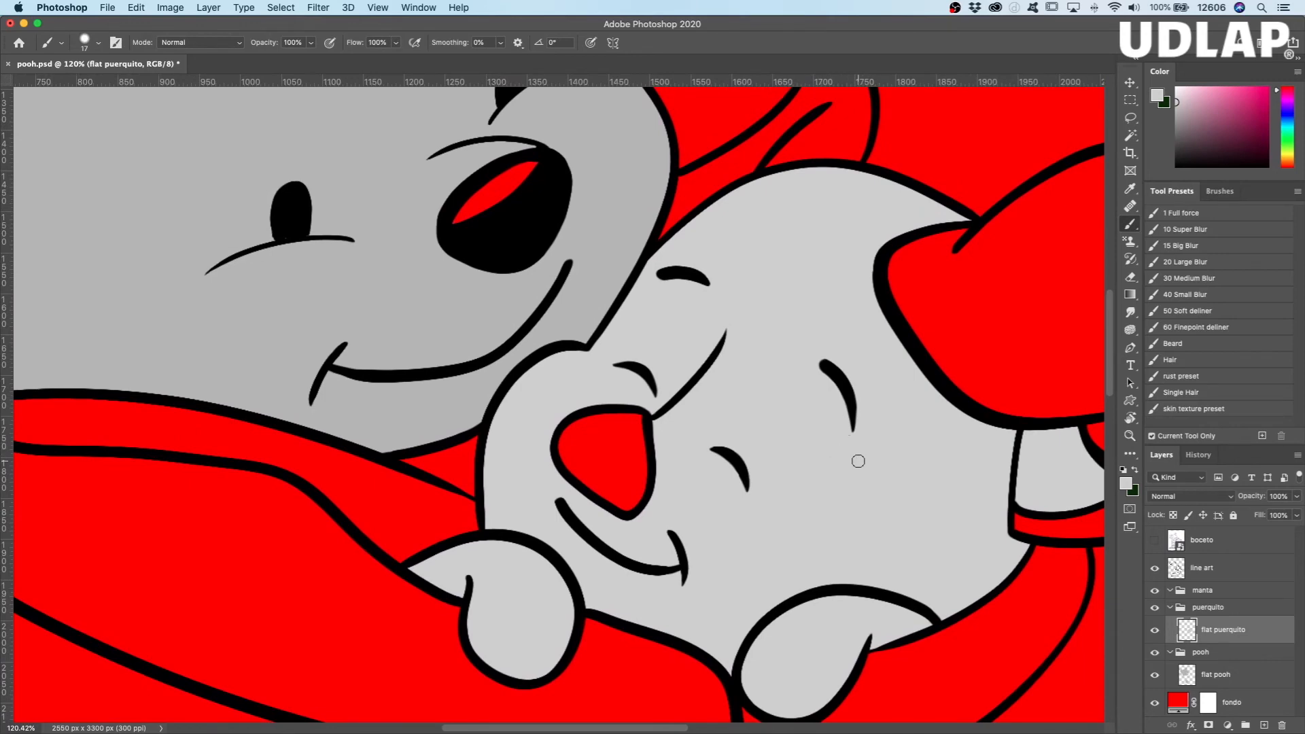
pyautogui.moveTo(831, 458)
pyautogui.mouseDown()
pyautogui.moveTo(809, 476)
pyautogui.moveTo(659, 458)
pyautogui.moveTo(604, 427)
pyautogui.mouseUp()
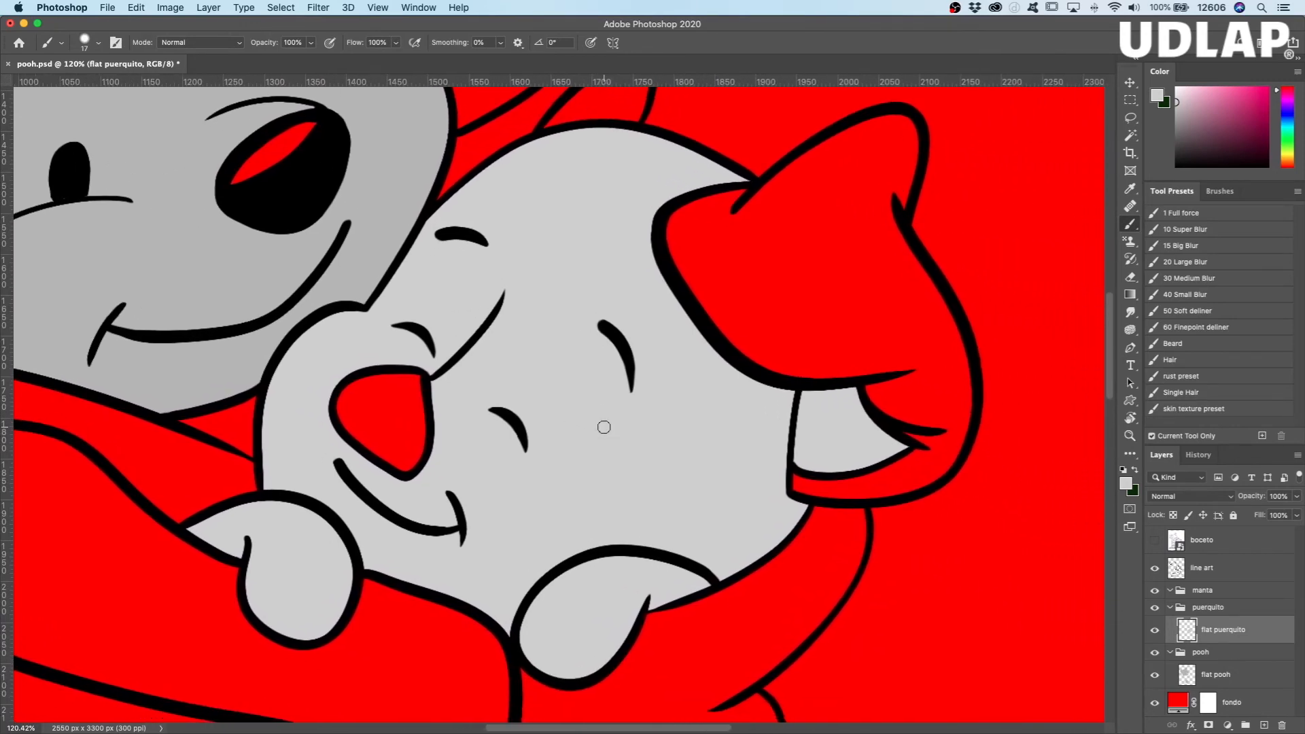
pyautogui.click(1155, 569)
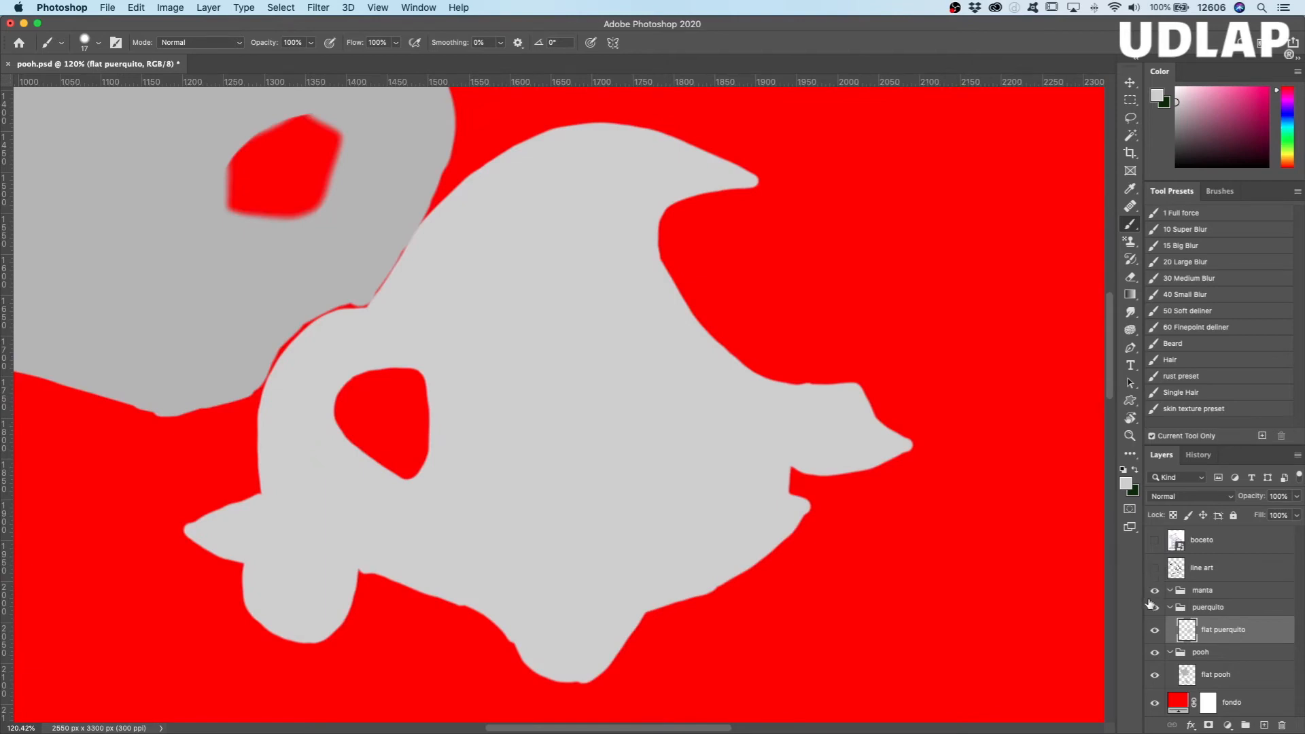
pyautogui.click(1154, 569)
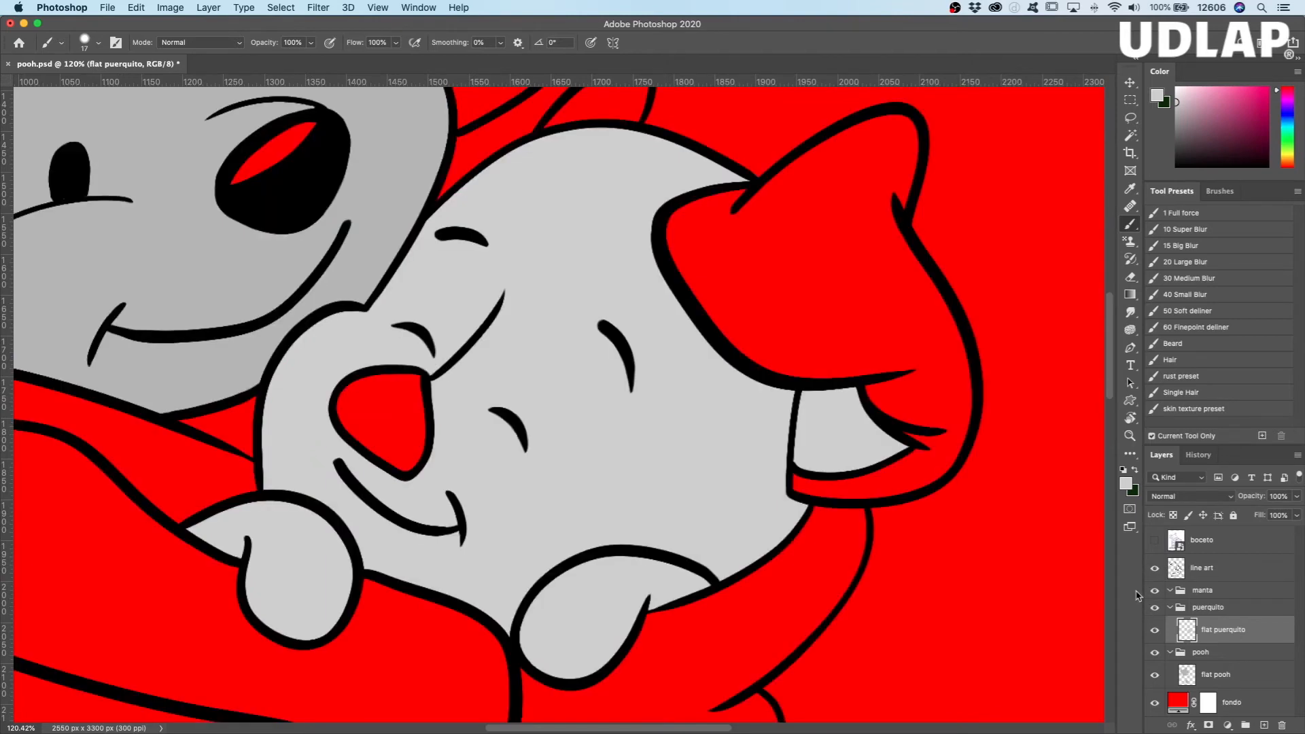
pyautogui.scroll(-5, 709, 480)
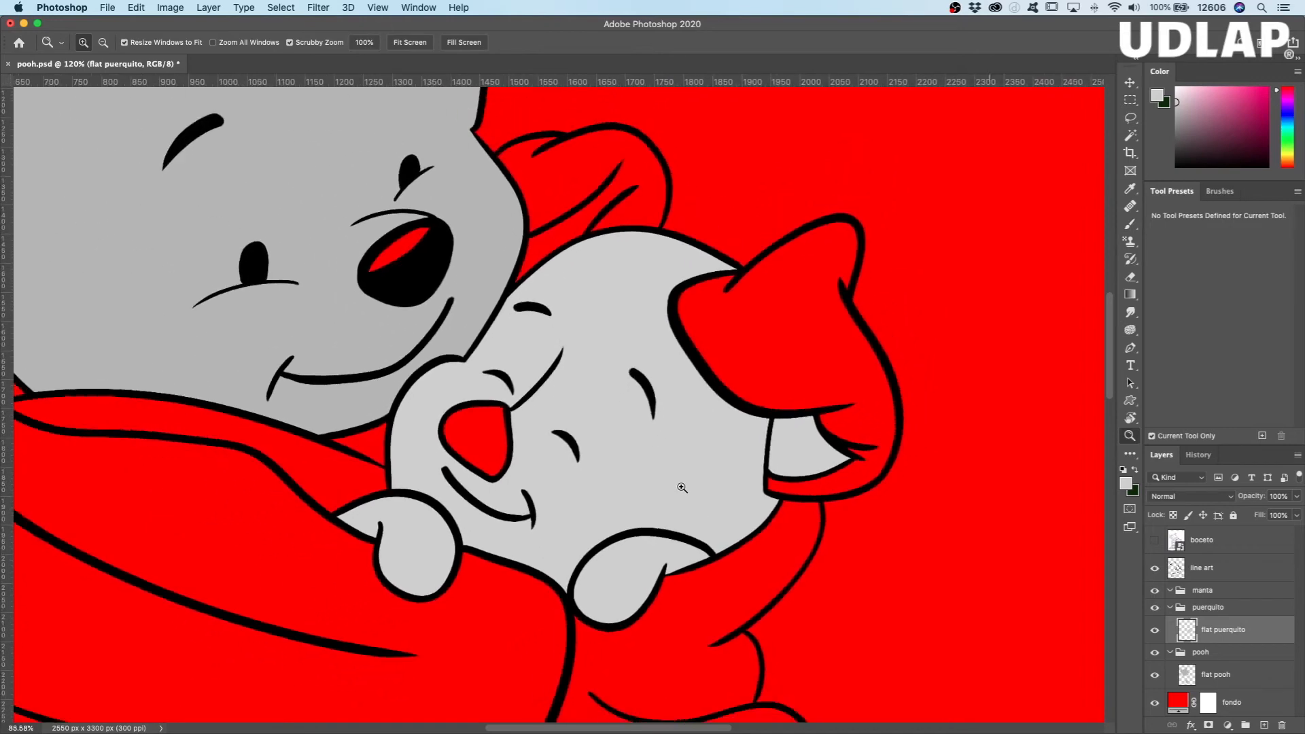
pyautogui.hscroll(-3, 815, 525)
pyautogui.scroll(2, 815, 525)
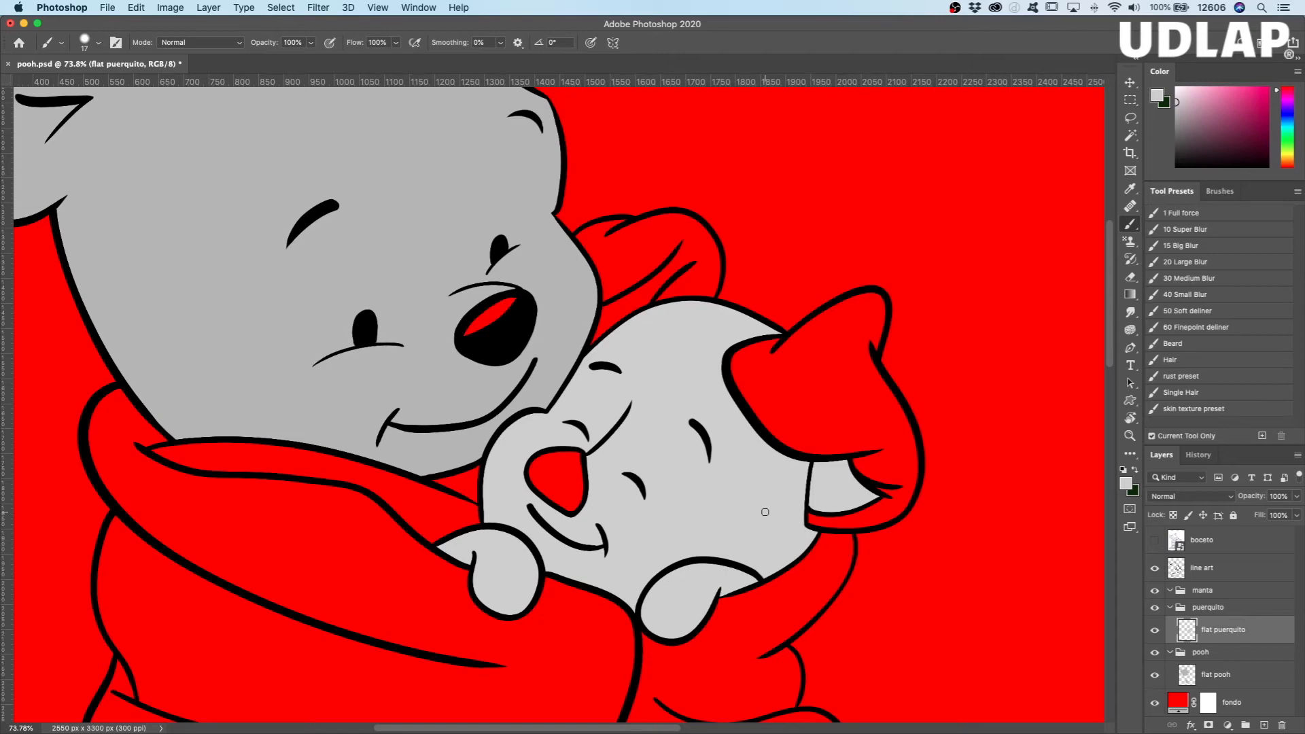
pyautogui.scroll(-5, 639, 523)
pyautogui.hscroll(-1, 639, 522)
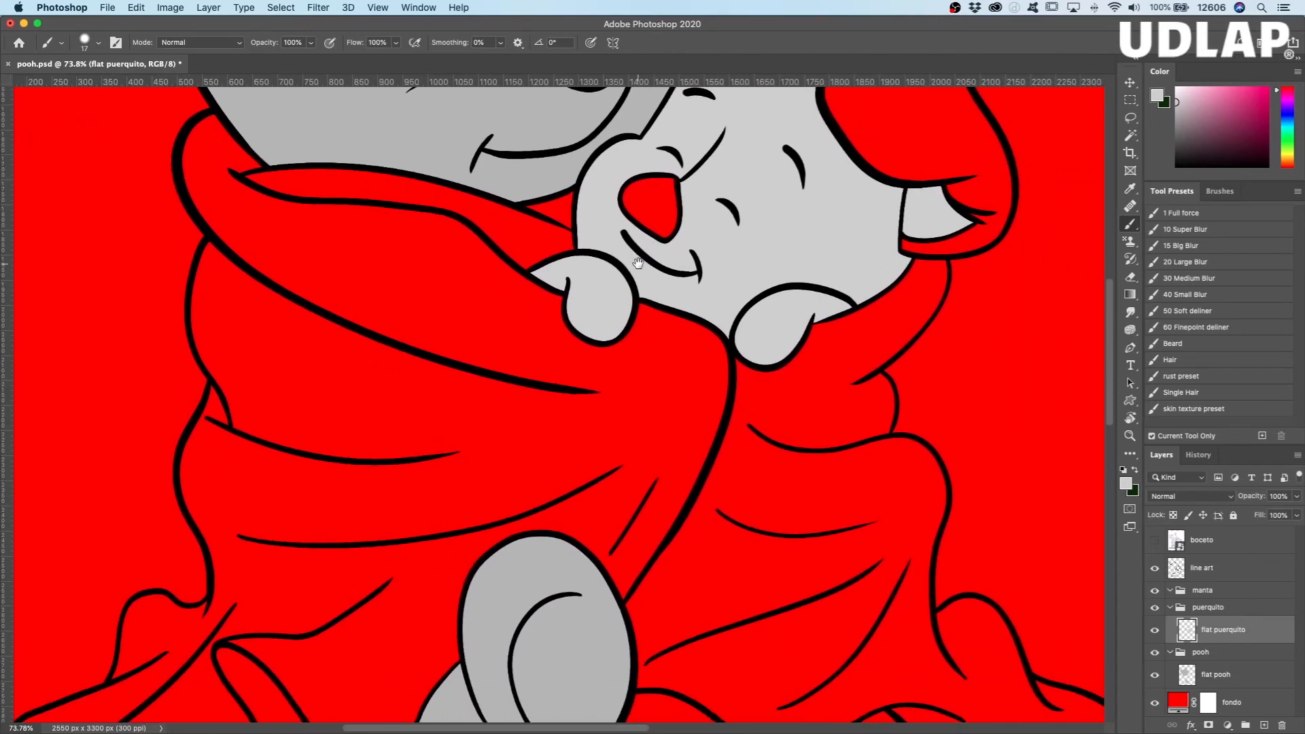
pyautogui.moveTo(585, 371); pyautogui.dragTo(459, 539)
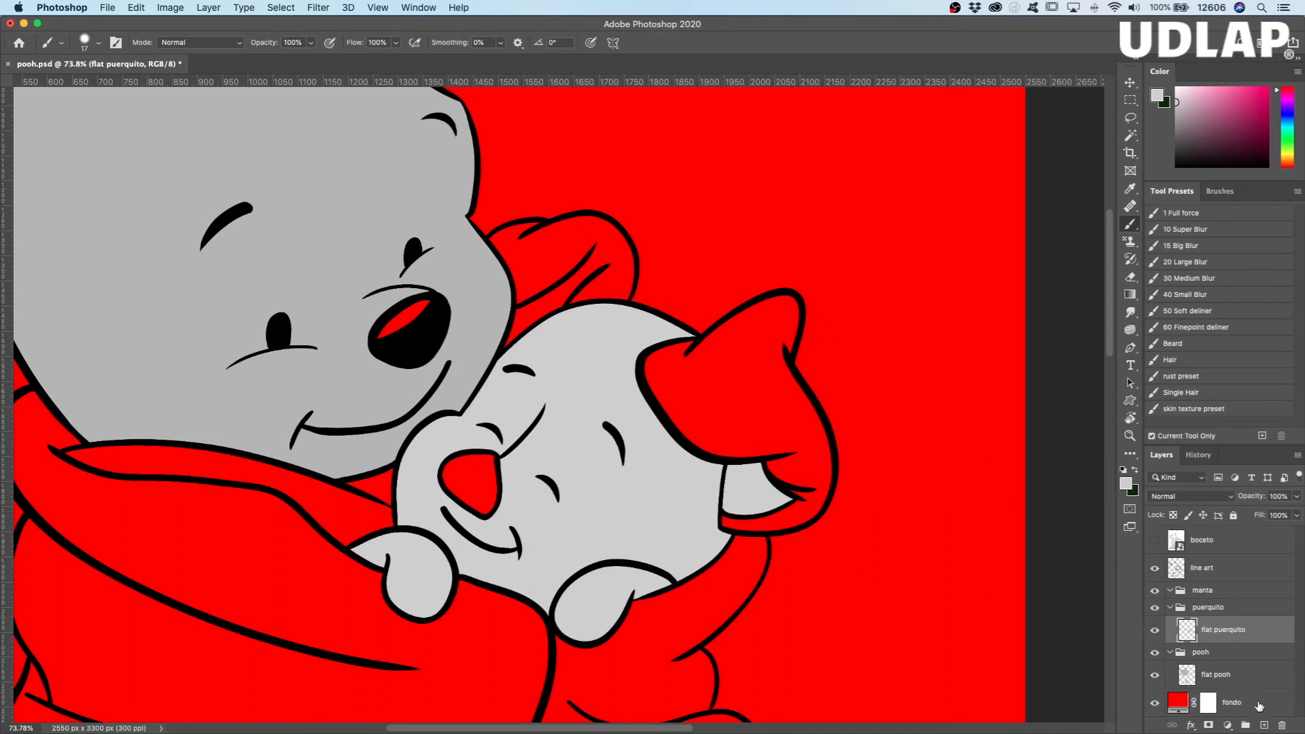
# Step: Add a layer named "flat orejas" above flat puerquito and choose a medium gray as the foreground colour
pyautogui.click(1264, 726)
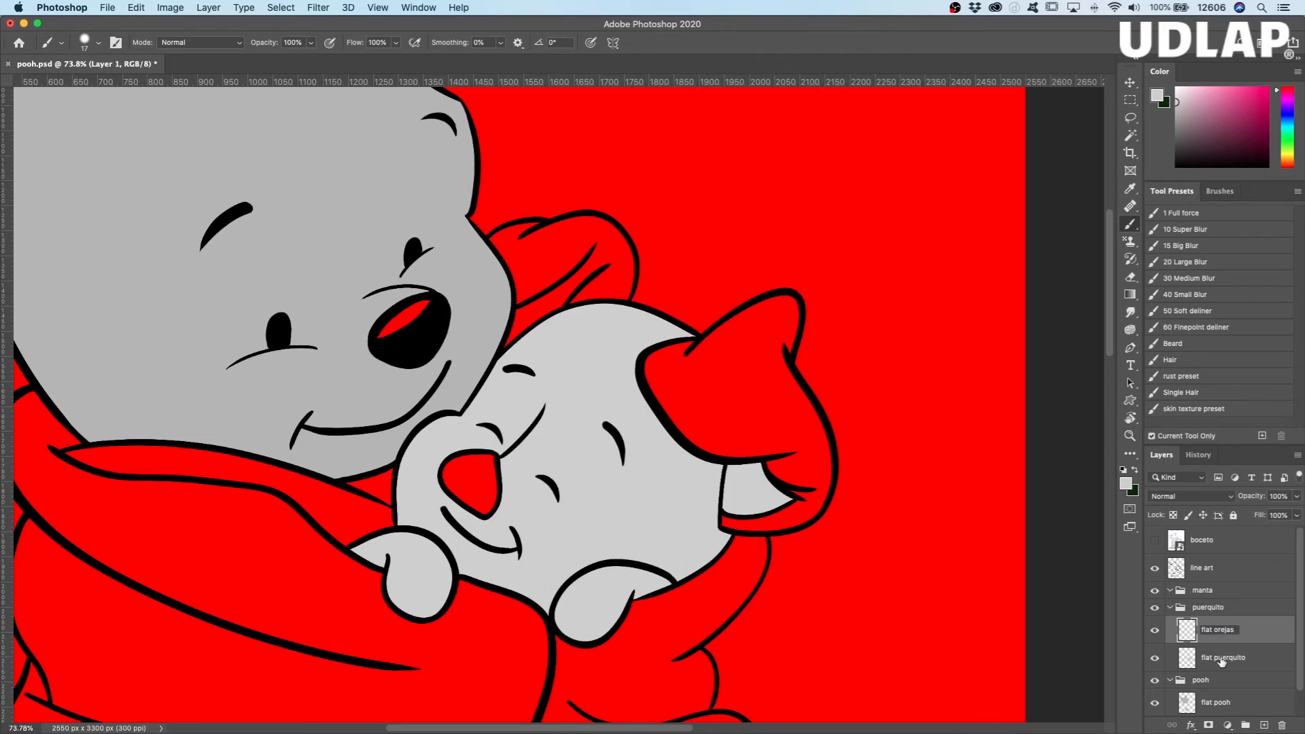
pyautogui.click(1188, 633)
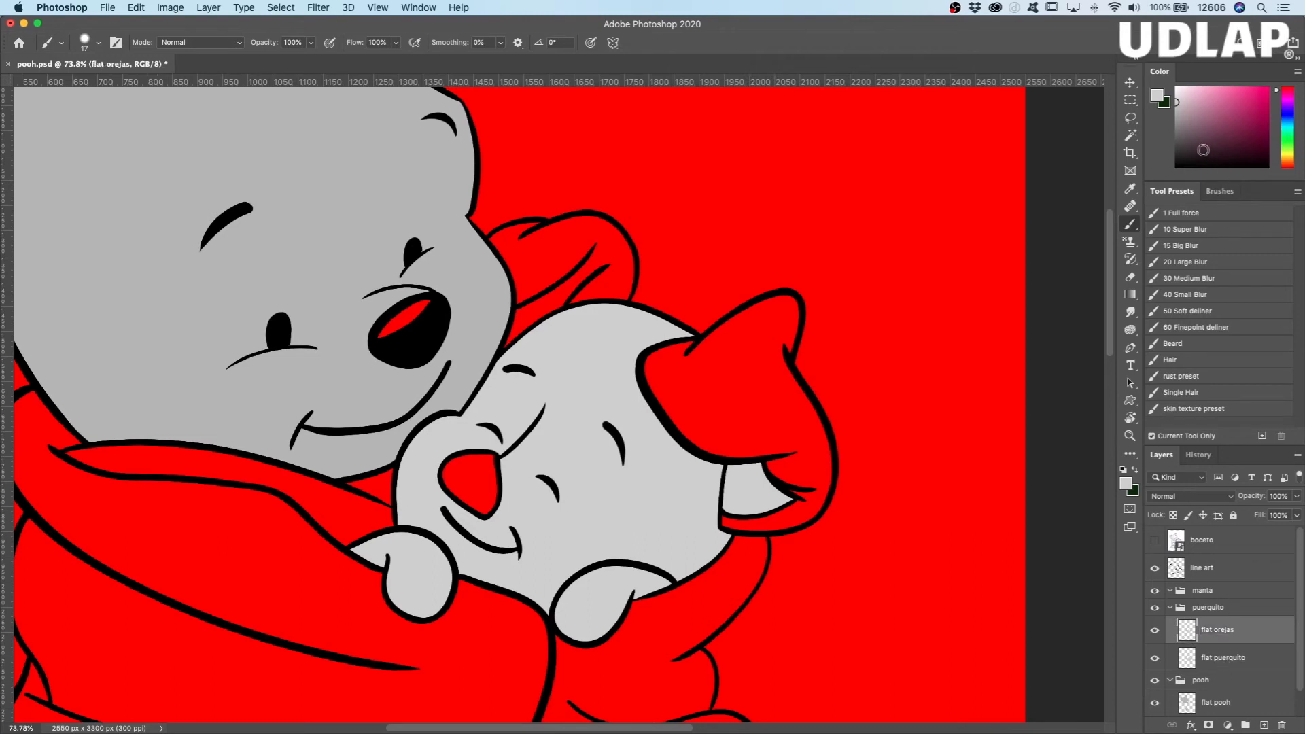
pyautogui.click(1179, 116)
# Step: Select the insides of Piglet's two ears and nose on the line art layer with the Magic Wand
pyautogui.click(1131, 137)
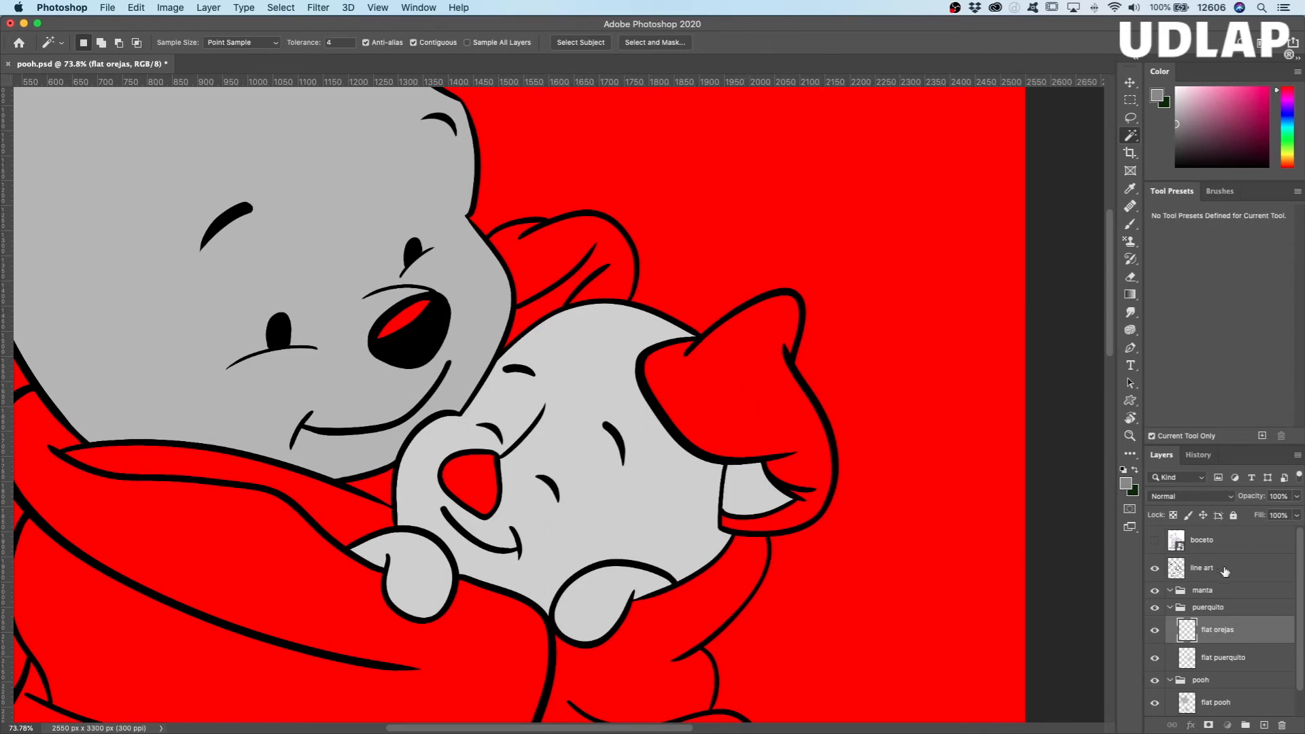
pyautogui.click(1202, 571)
pyautogui.click(753, 408)
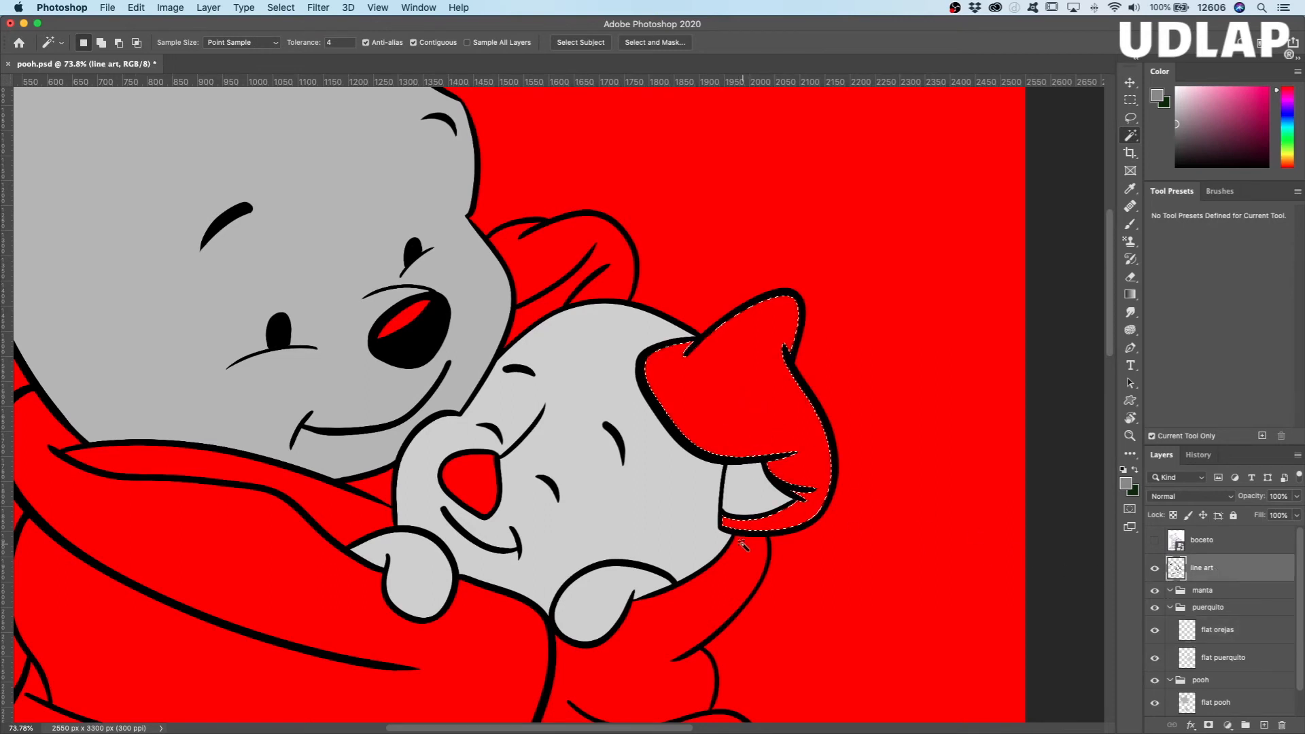
pyautogui.press('shift')
pyautogui.keyDown('shift'); pyautogui.click(490, 514); pyautogui.keyUp('shift')
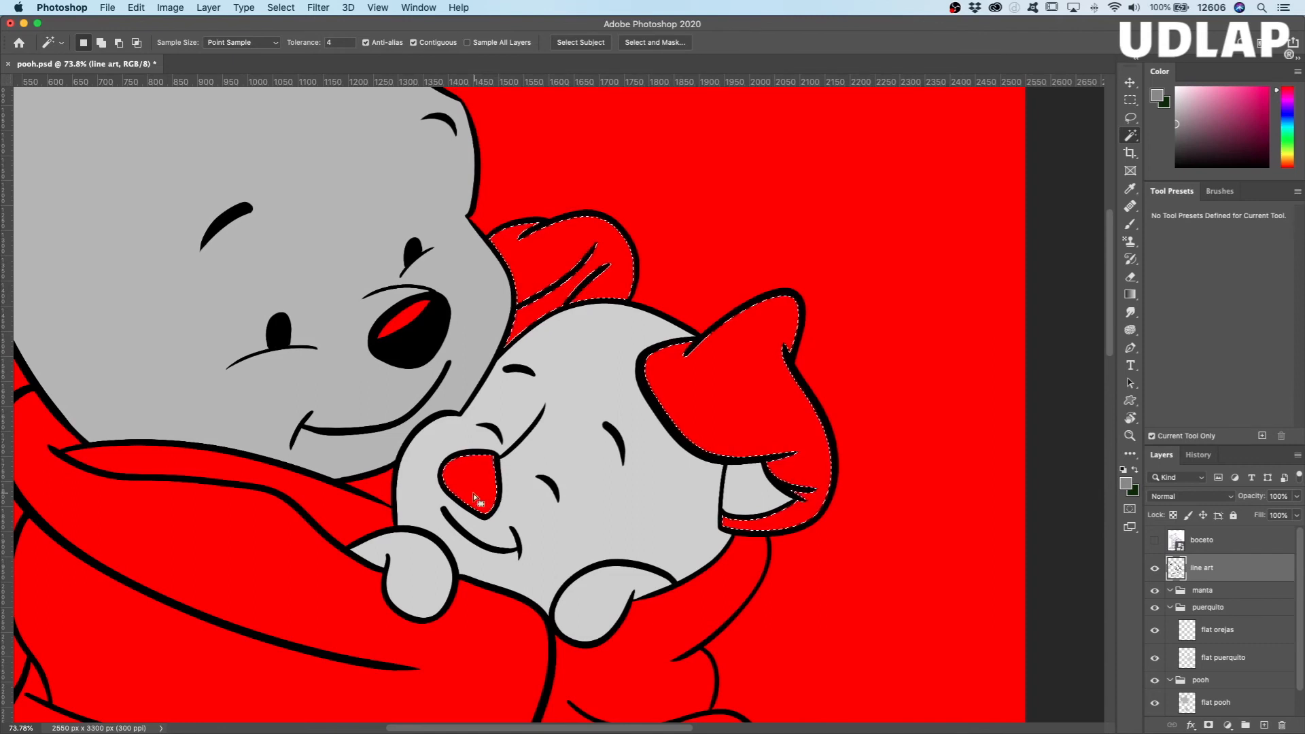
# Step: Expand the ear and nose selection by 5 pixels
pyautogui.click(171, 8)
pyautogui.moveTo(274, 7)
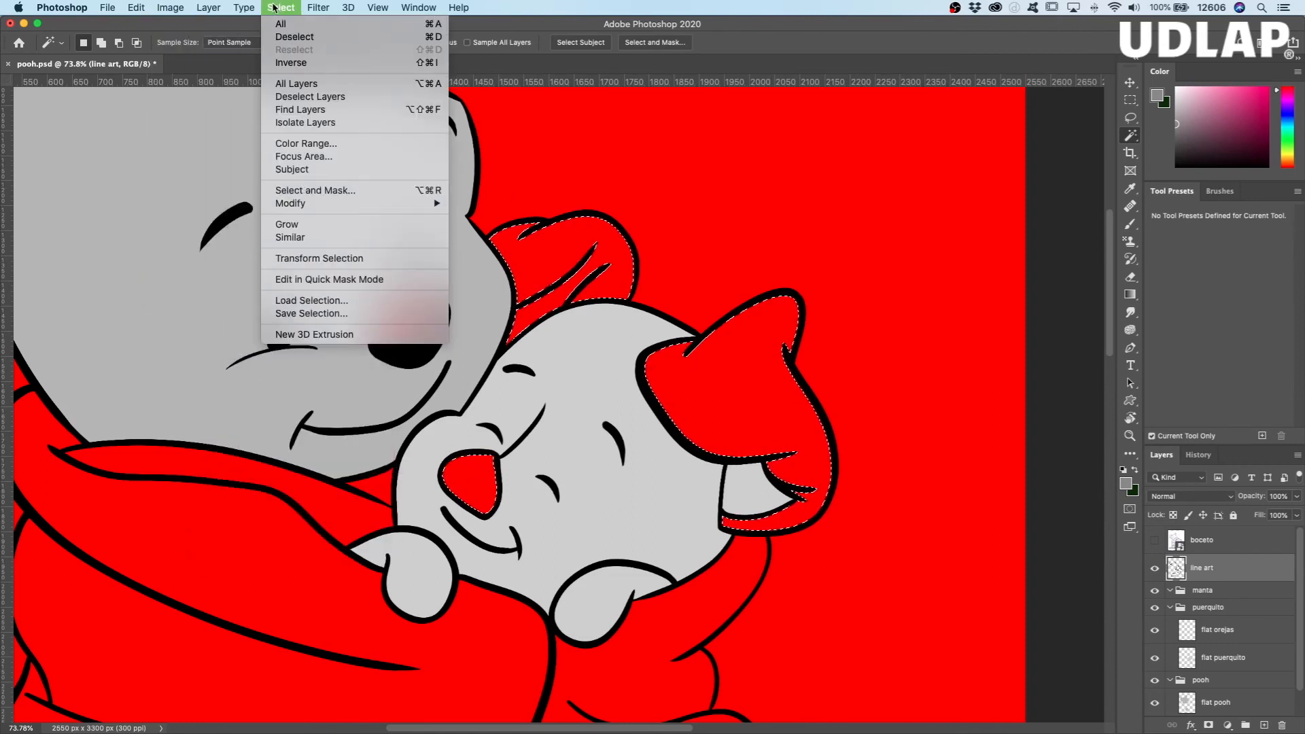
pyautogui.moveTo(303, 202)
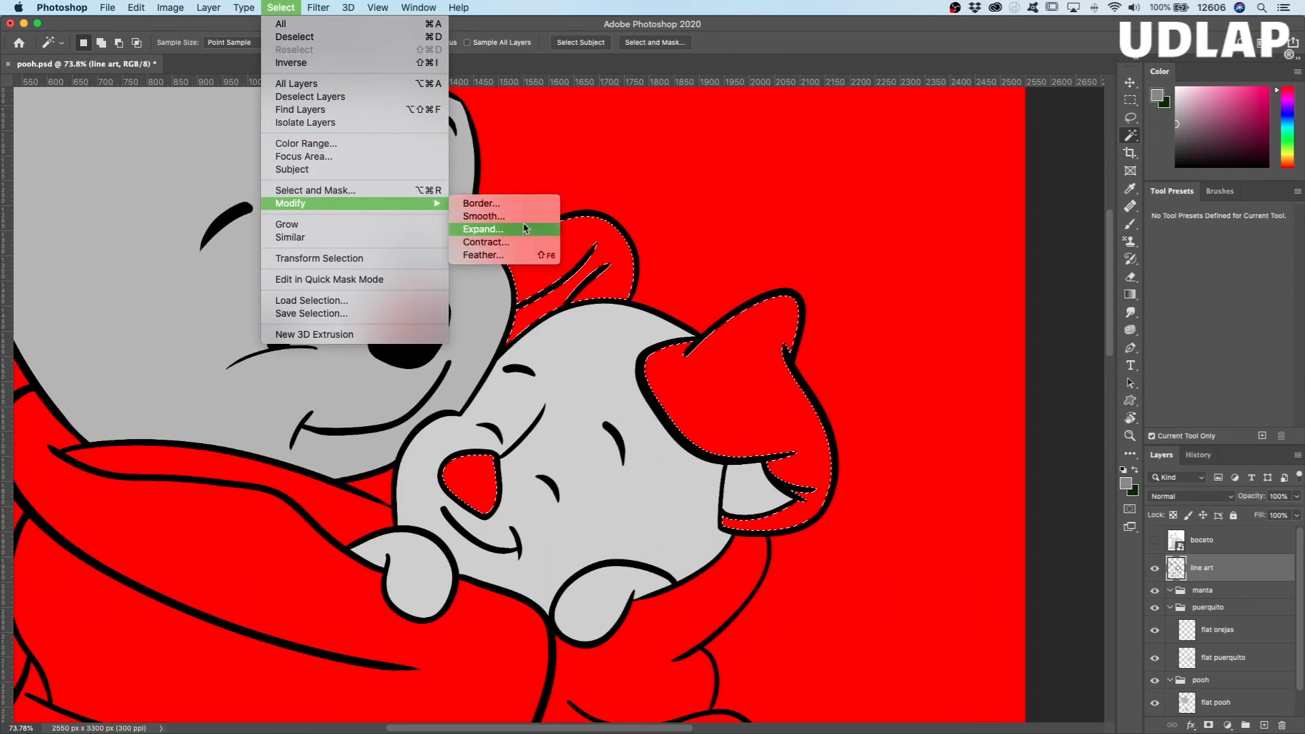
pyautogui.click(521, 236)
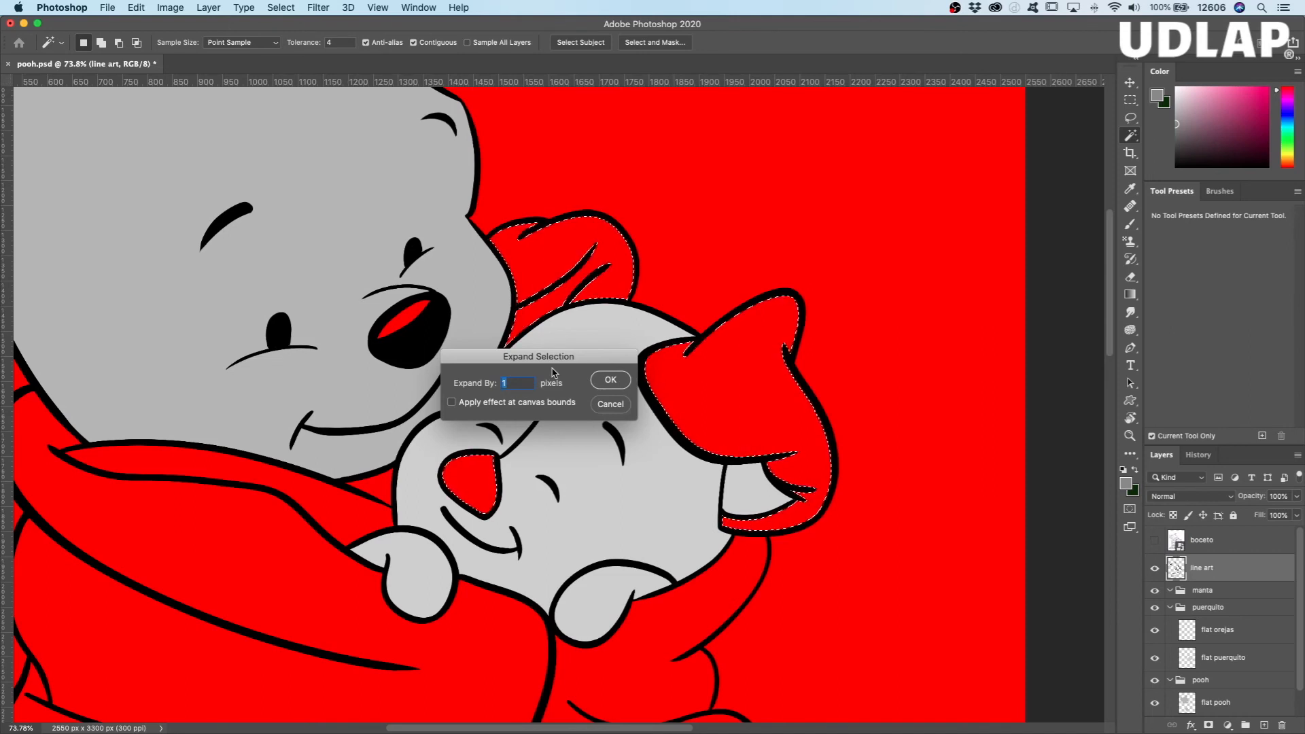
pyautogui.click(608, 381)
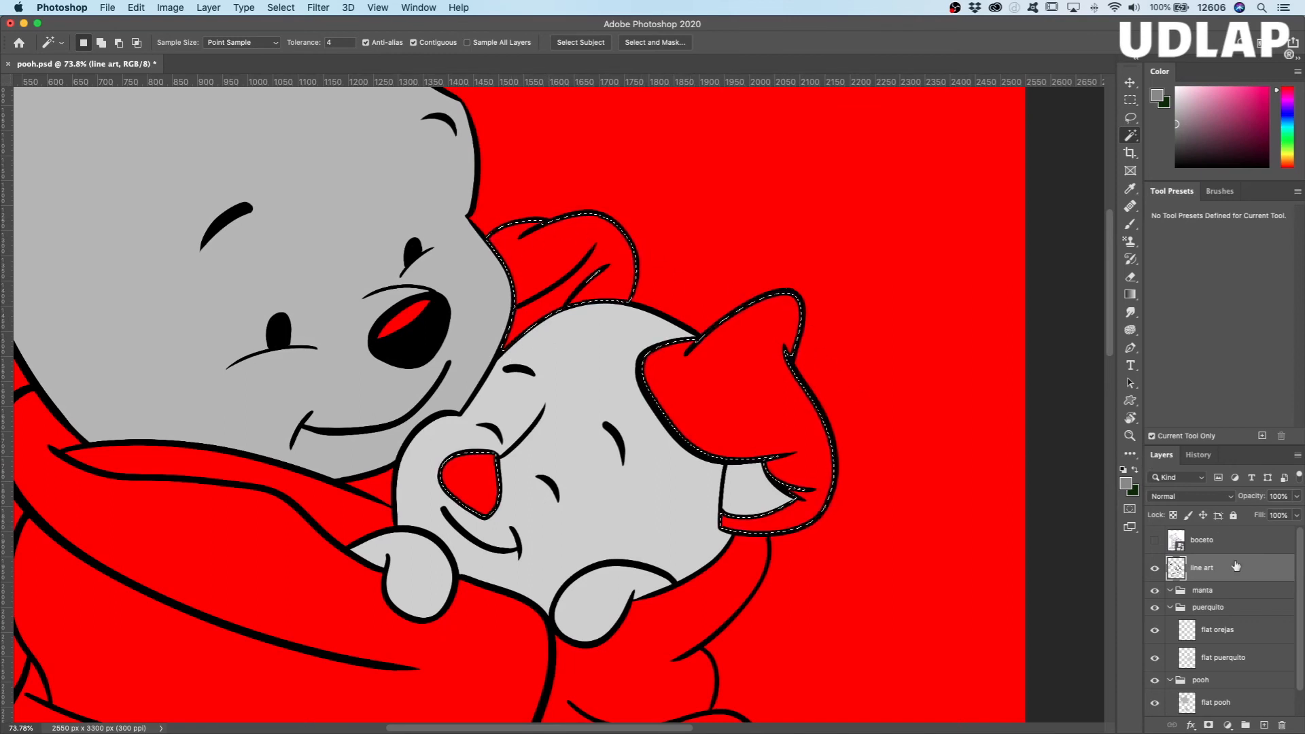
# Step: Fill the selection on the flat orejas layer with the medium gray foreground colour at 100% opacity and deselect
pyautogui.click(1244, 634)
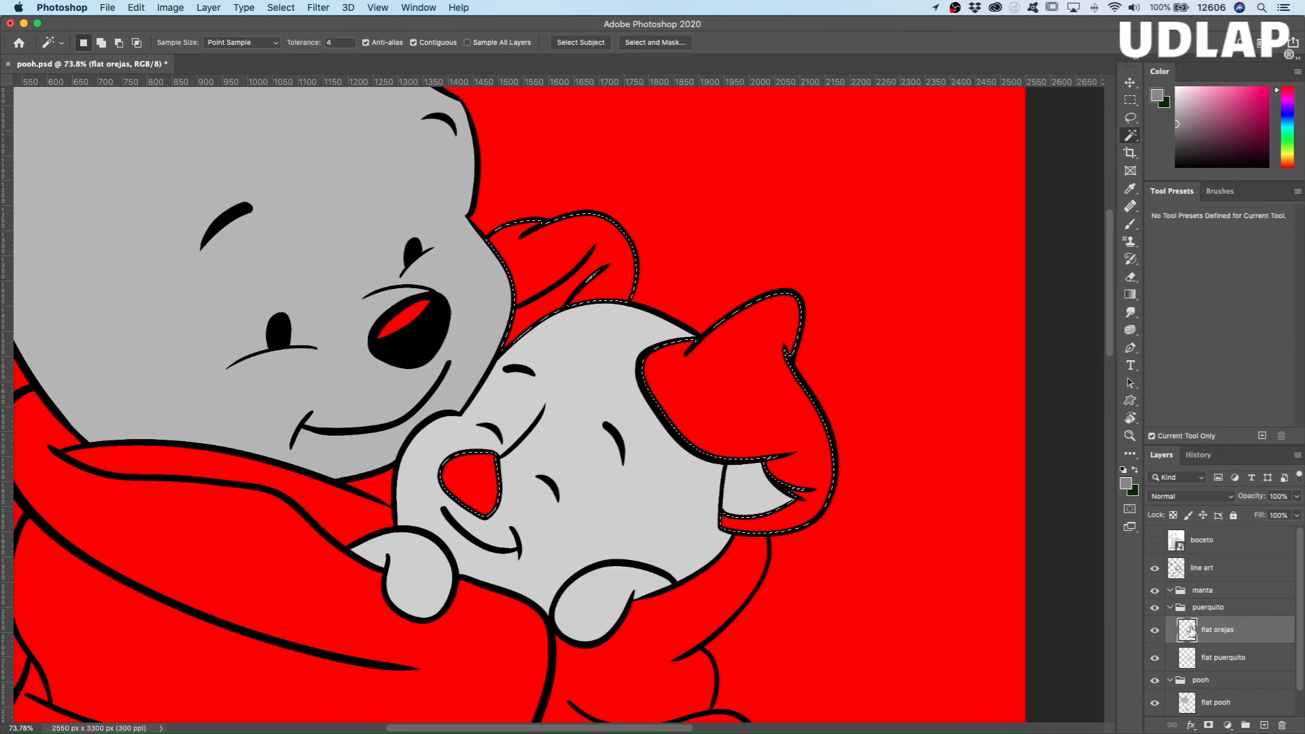
pyautogui.click(136, 8)
pyautogui.click(147, 224)
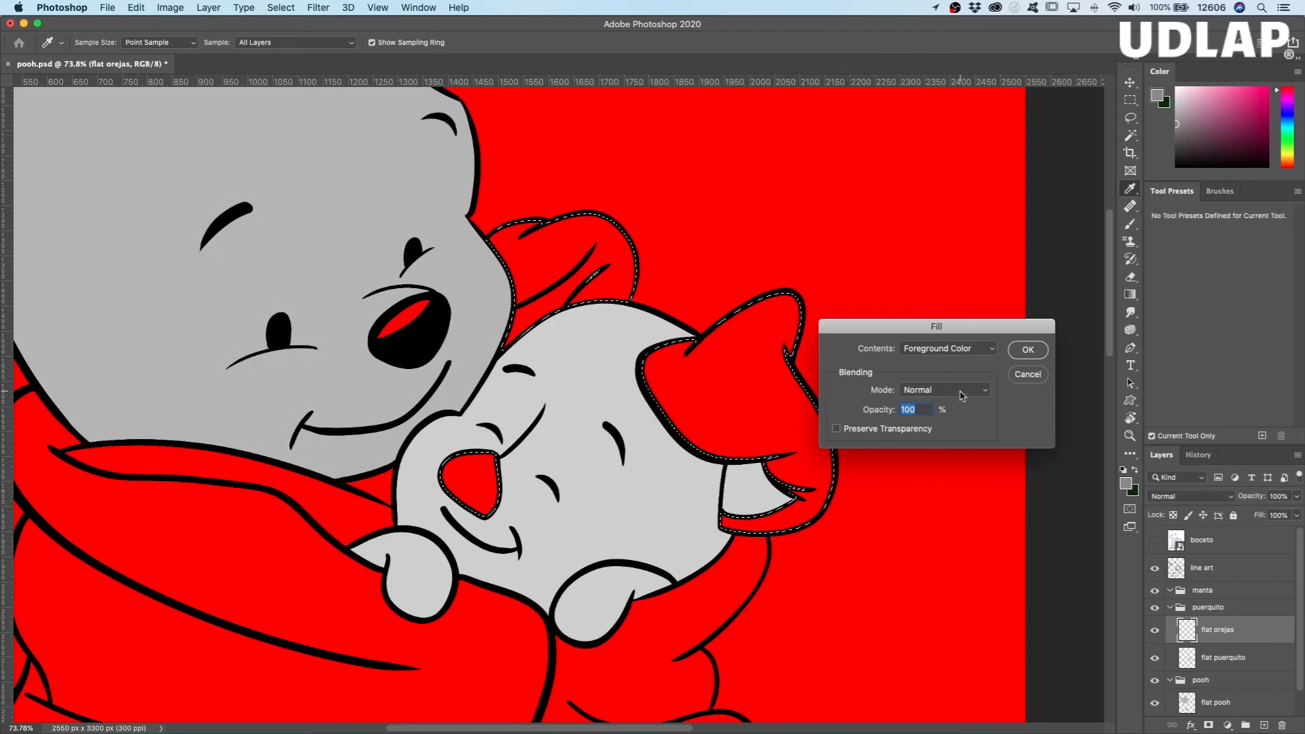
pyautogui.click(1023, 352)
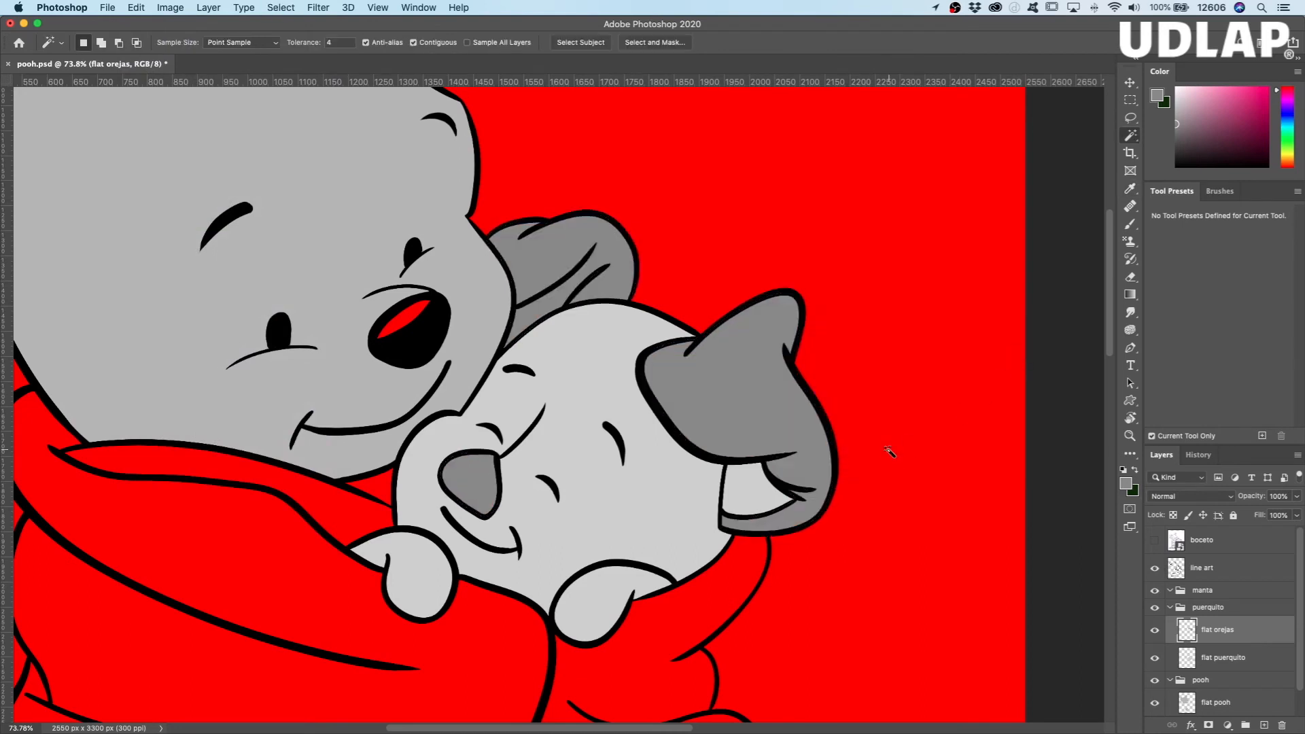
pyautogui.press('super+d')
# Step: Compare the gray ear and nose fill with the line art hidden and shown
pyautogui.click(1155, 569)
pyautogui.click(1155, 569)
pyautogui.click(1155, 569)
pyautogui.click(1155, 569)
pyautogui.click(1155, 569)
pyautogui.click(1156, 569)
# Step: Hide the line art and paint medium gray over the thin red gaps in the folded ear's lower creases
pyautogui.press('z')
pyautogui.moveTo(757, 409); pyautogui.dragTo(819, 272)
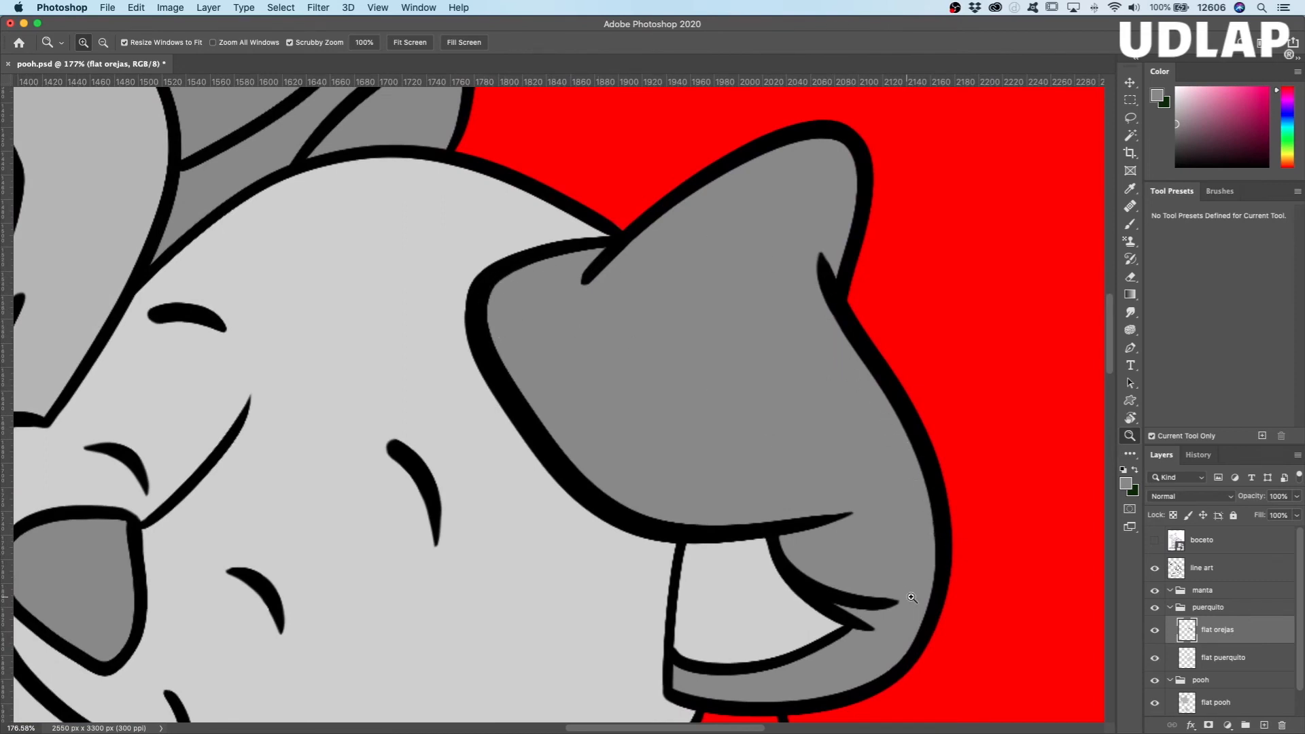
pyautogui.click(1155, 569)
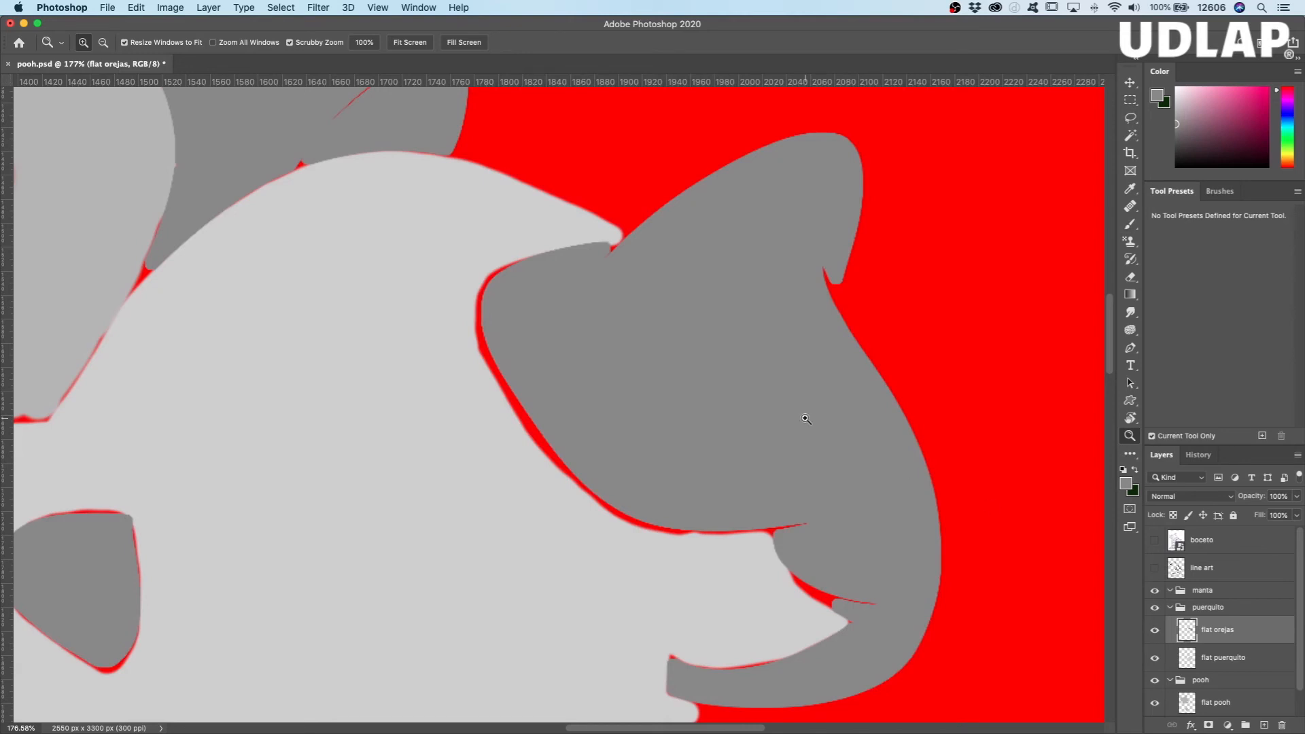
pyautogui.press('b')
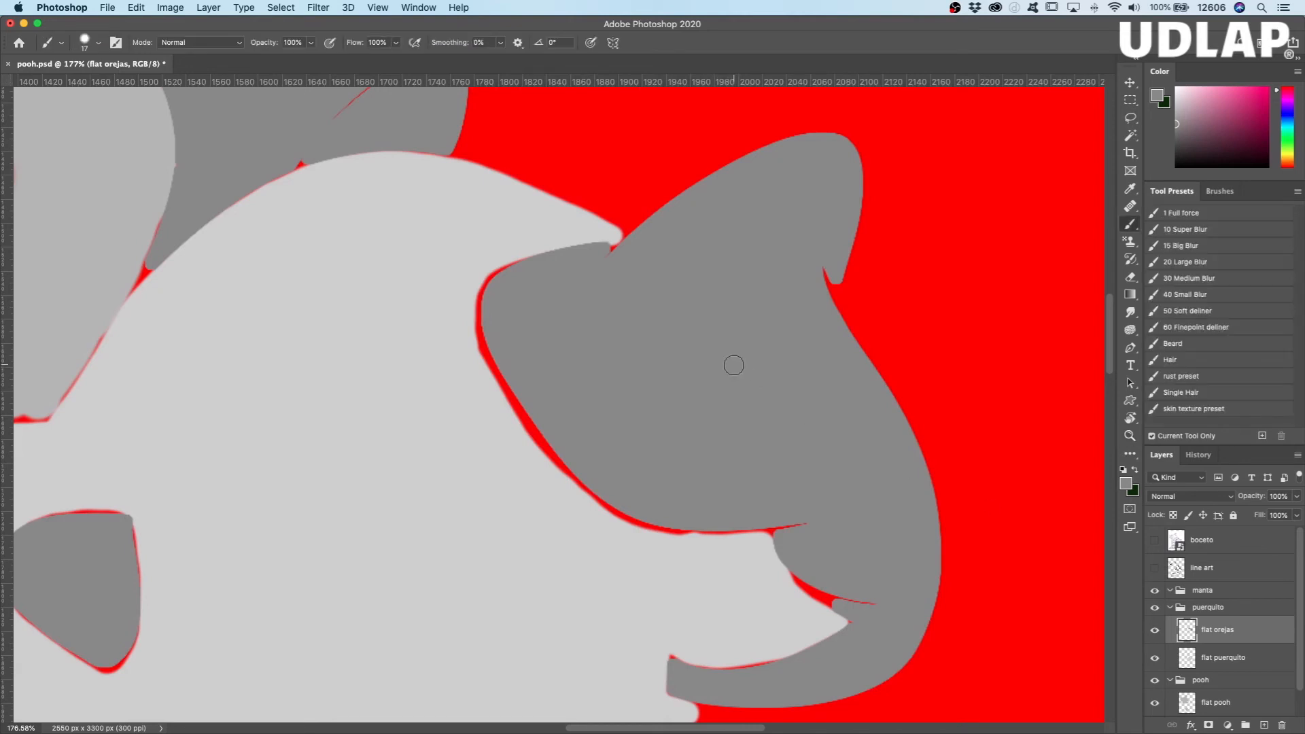
pyautogui.keyDown('alt'); pyautogui.click(787, 392); pyautogui.keyUp('alt')
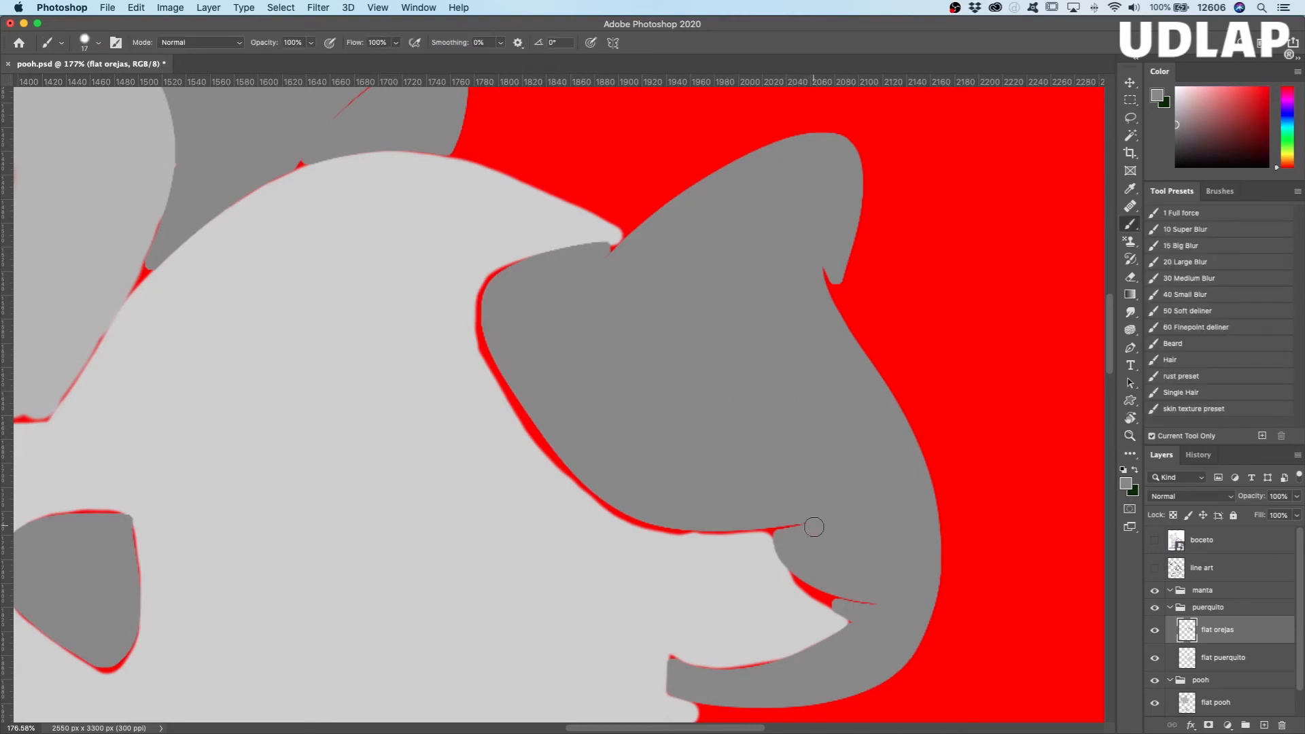
pyautogui.moveTo(795, 528); pyautogui.dragTo(785, 529)
pyautogui.moveTo(876, 605)
pyautogui.mouseDown()
pyautogui.moveTo(846, 597)
pyautogui.moveTo(858, 621)
pyautogui.moveTo(843, 597)
pyautogui.mouseUp()
# Step: Paint medium gray over the red sliver inside the far ear and the notch on the folded ear's outer edge
pyautogui.scroll(5, 653, 329)
pyautogui.hscroll(-2, 653, 329)
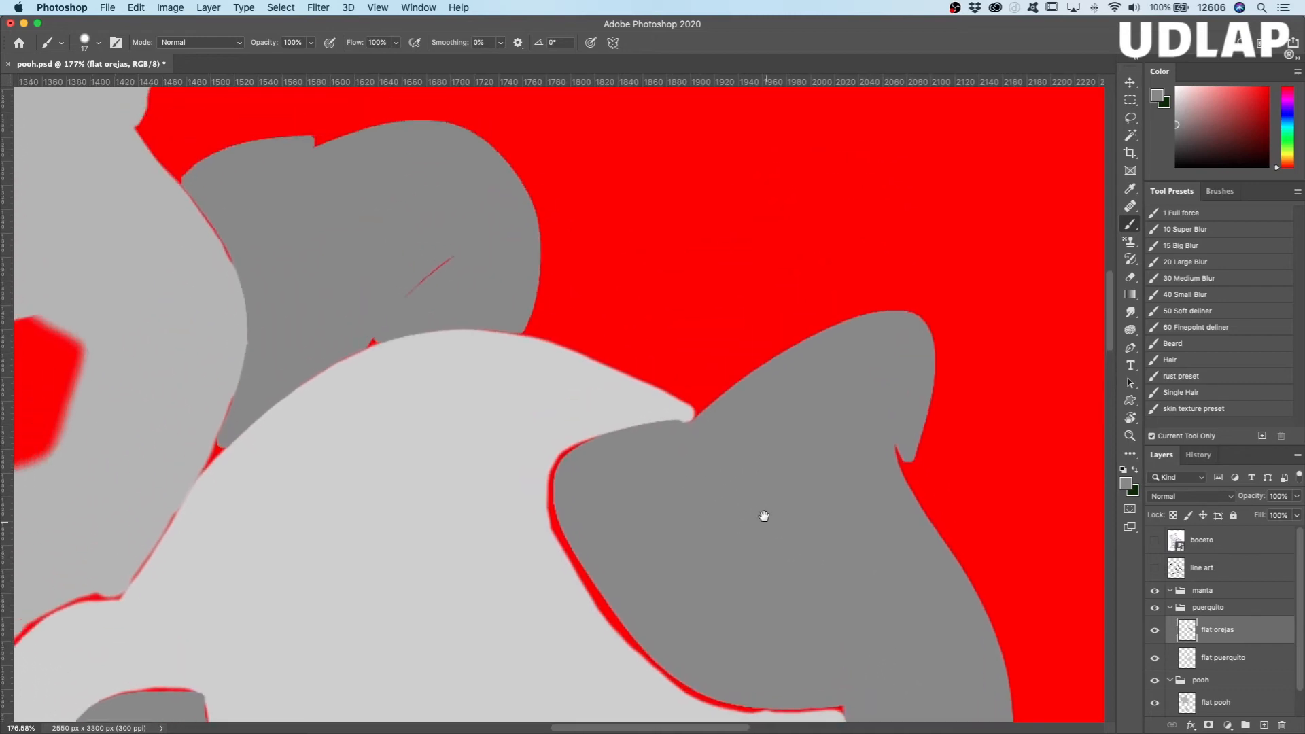
pyautogui.moveTo(493, 300); pyautogui.dragTo(422, 352)
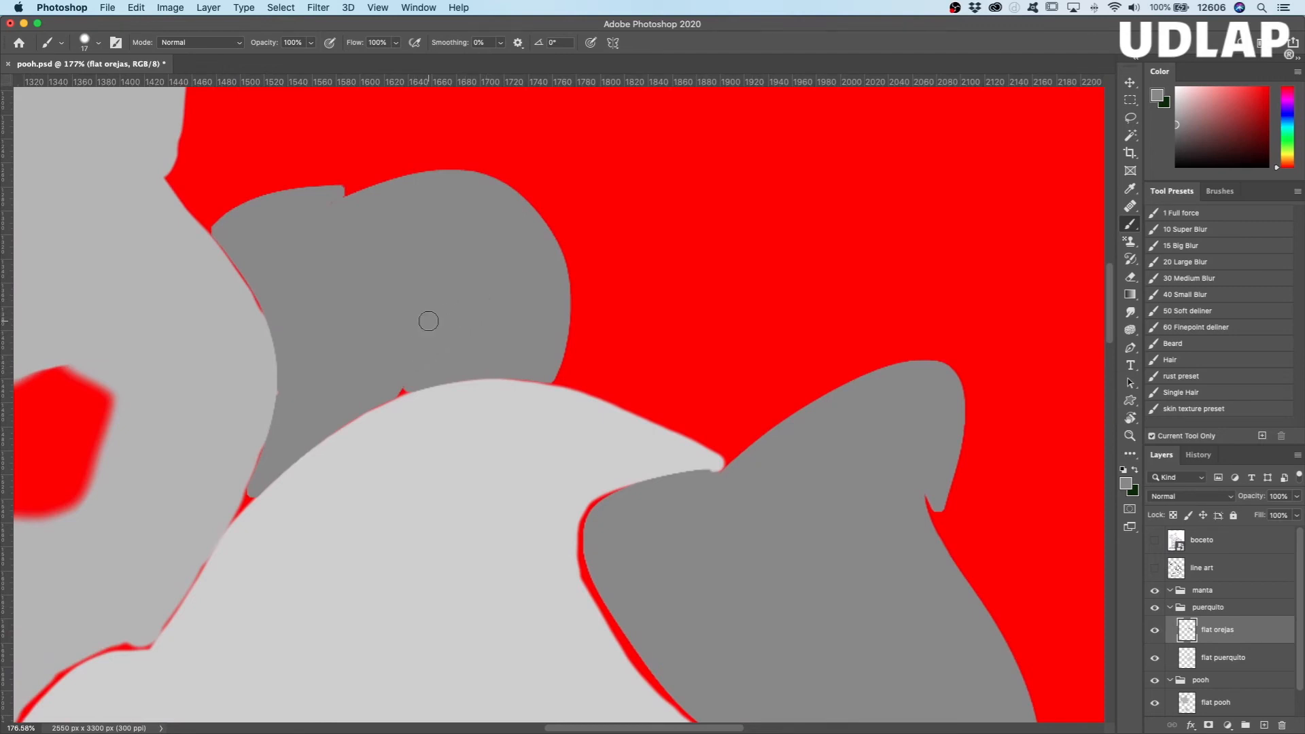
pyautogui.moveTo(924, 497)
pyautogui.mouseDown()
pyautogui.moveTo(918, 545)
pyautogui.moveTo(929, 524)
pyautogui.mouseUp()
pyautogui.moveTo(761, 551)
pyautogui.mouseDown()
pyautogui.moveTo(855, 395)
pyautogui.moveTo(859, 345)
pyautogui.mouseUp()
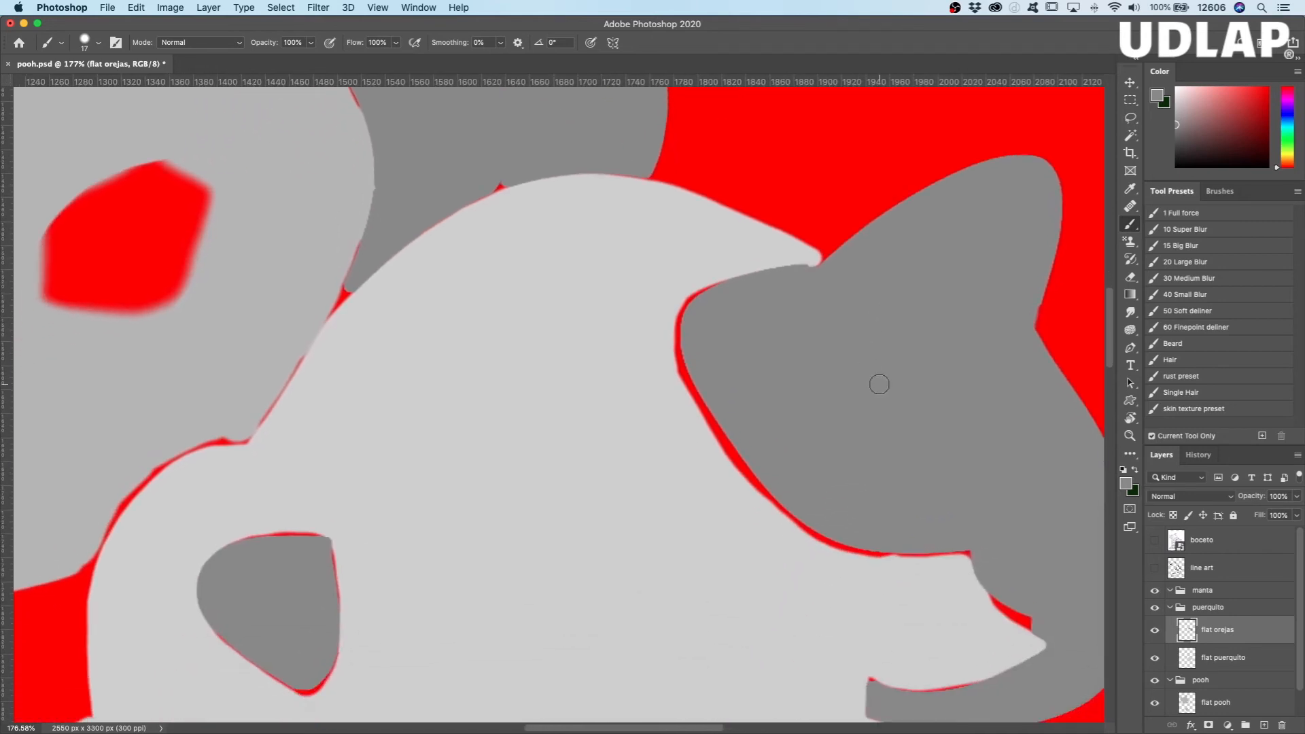
# Step: Show the line art again and collapse the puerquito and pooh groups
pyautogui.click(1155, 568)
pyautogui.moveTo(758, 411)
pyautogui.mouseDown()
pyautogui.moveTo(670, 416)
pyautogui.moveTo(496, 387)
pyautogui.mouseUp()
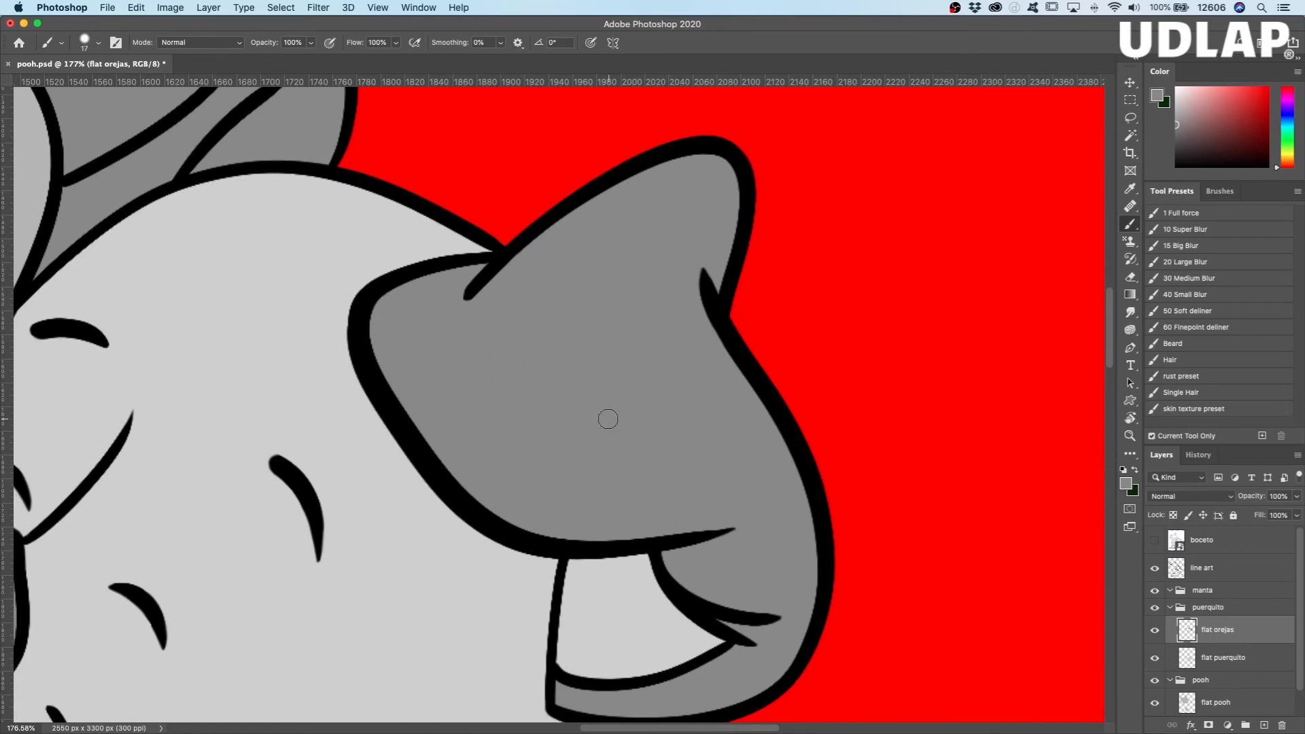
pyautogui.press('z')
pyautogui.moveTo(592, 422); pyautogui.dragTo(726, 450)
pyautogui.moveTo(722, 526); pyautogui.dragTo(679, 452)
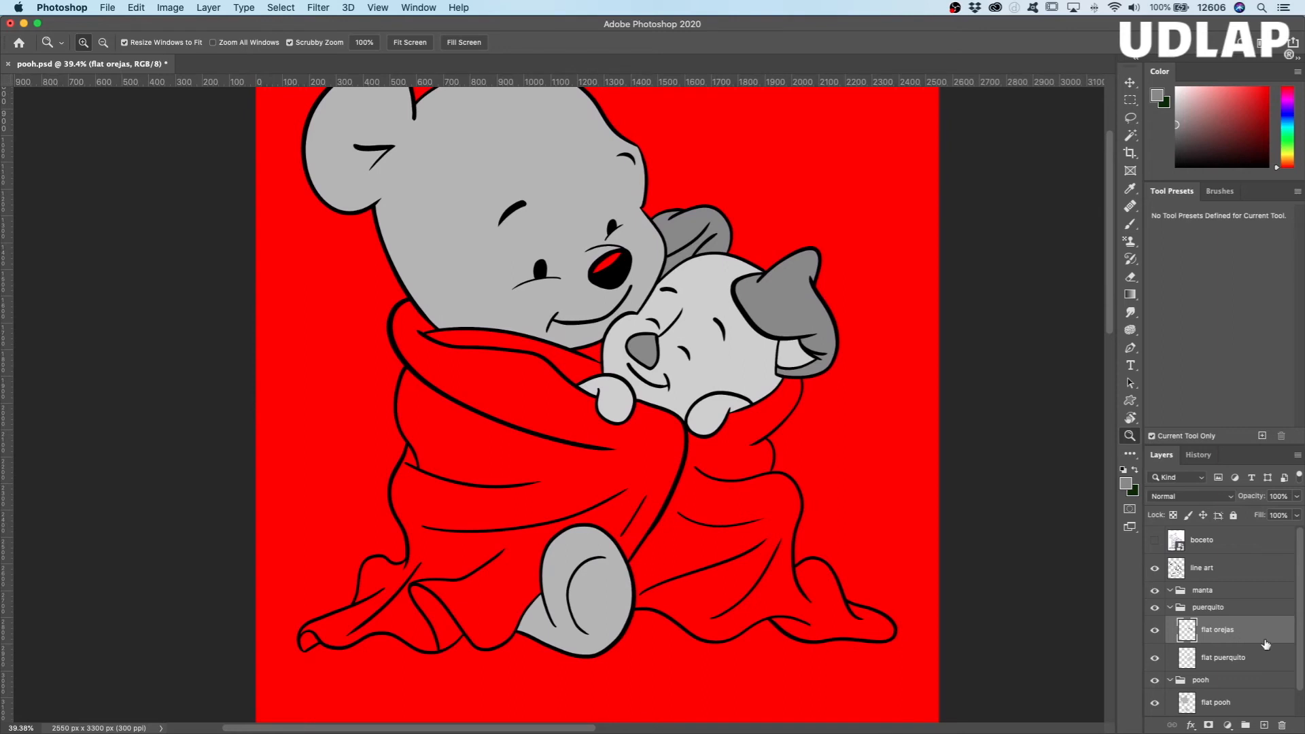
pyautogui.click(1169, 607)
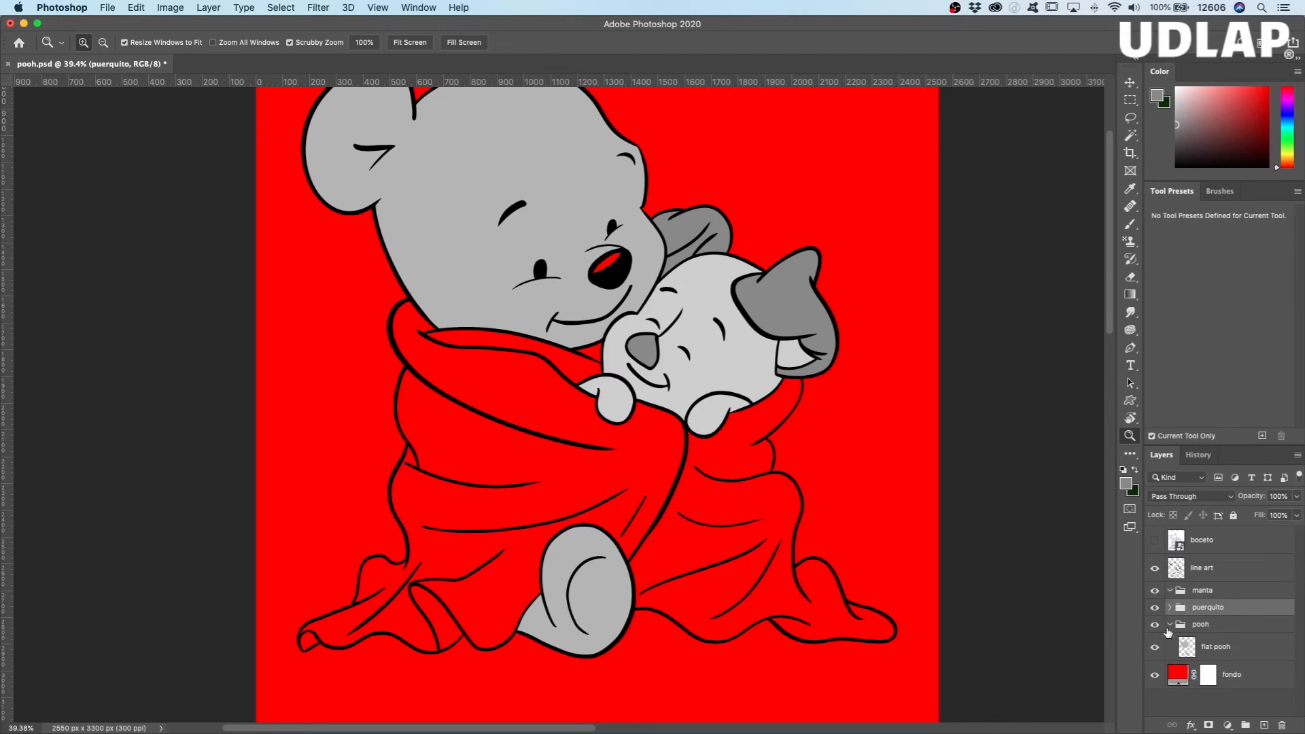
pyautogui.click(1170, 625)
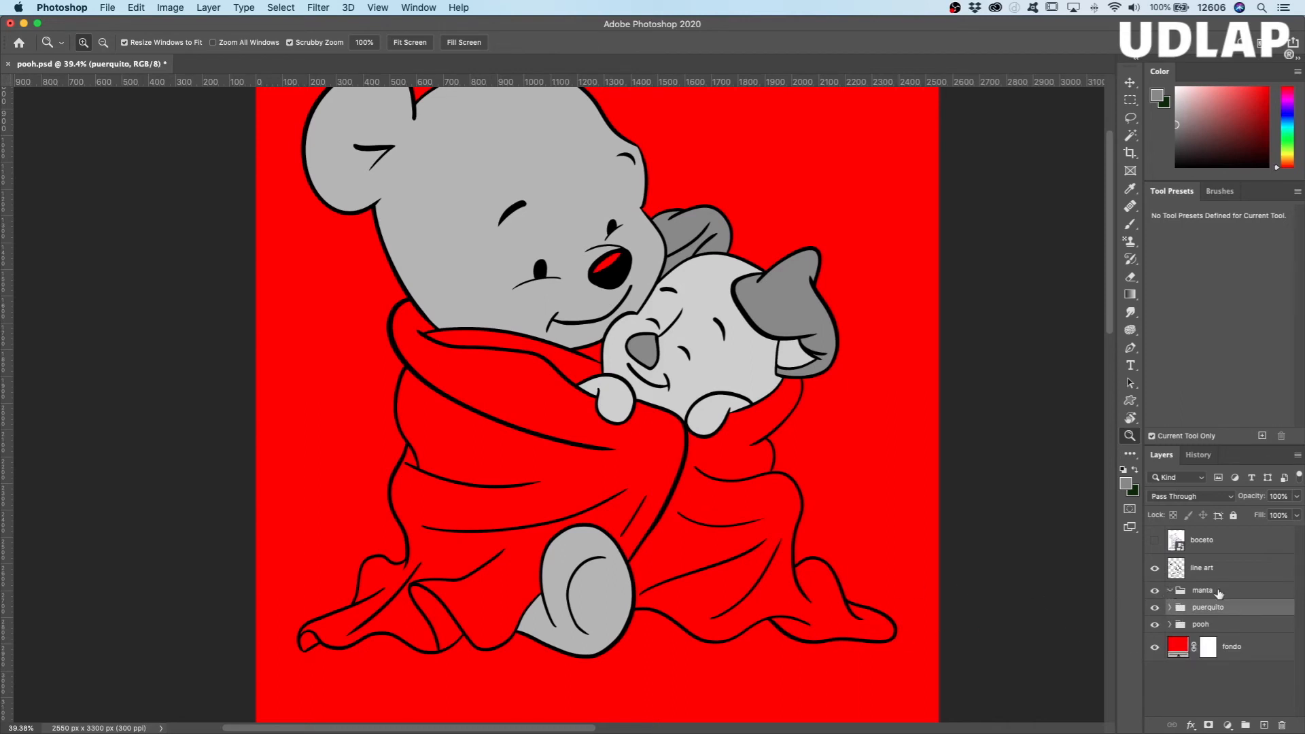
# Step: Add a layer named "flat manta" inside the manta group and choose a dark gray brush colour
pyautogui.click(1192, 591)
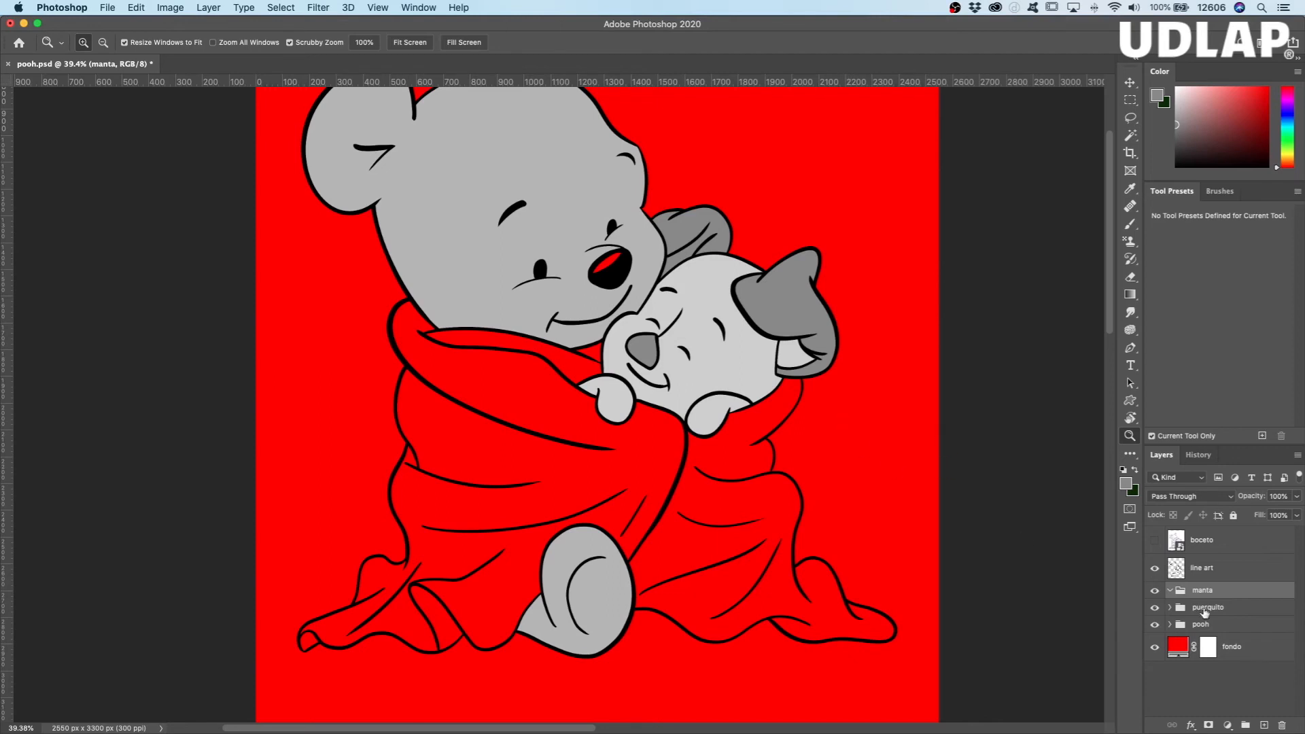
pyautogui.click(1265, 726)
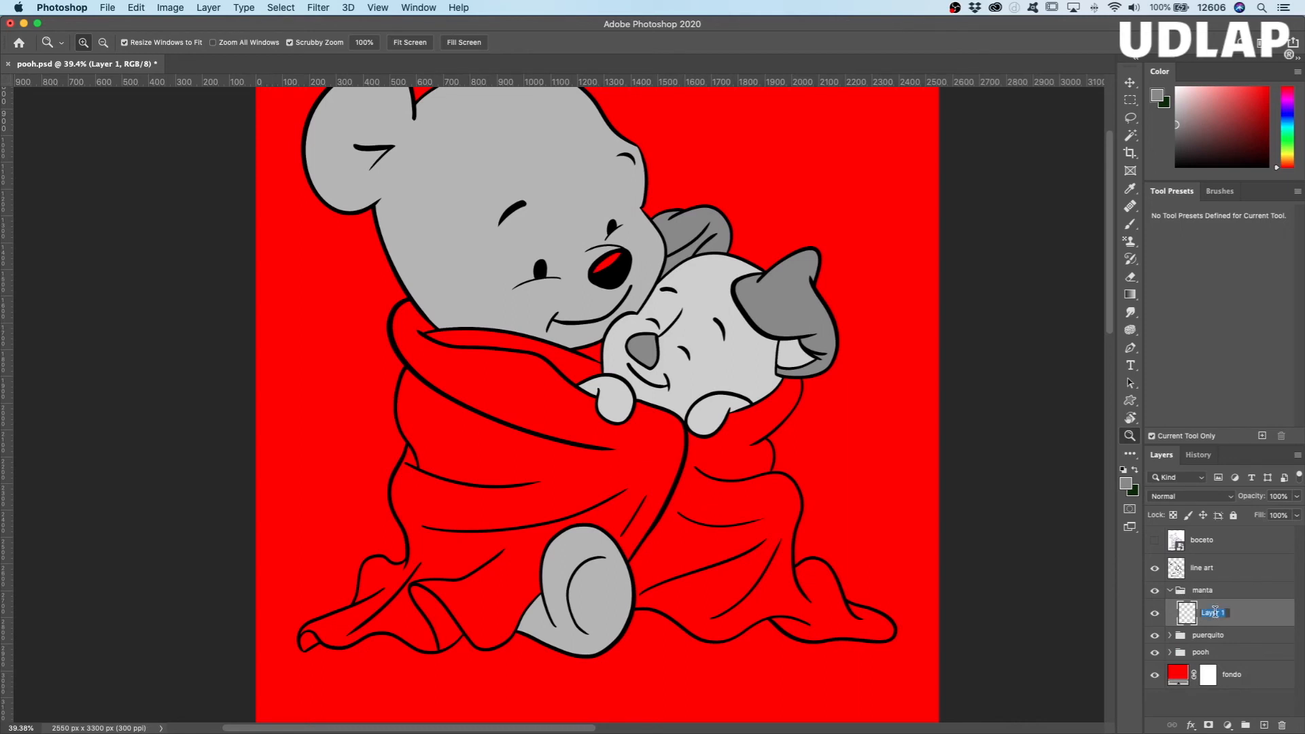
pyautogui.write('flat manta')
pyautogui.press('Return')
pyautogui.press('b')
pyautogui.moveTo(1181, 131); pyautogui.dragTo(1169, 142)
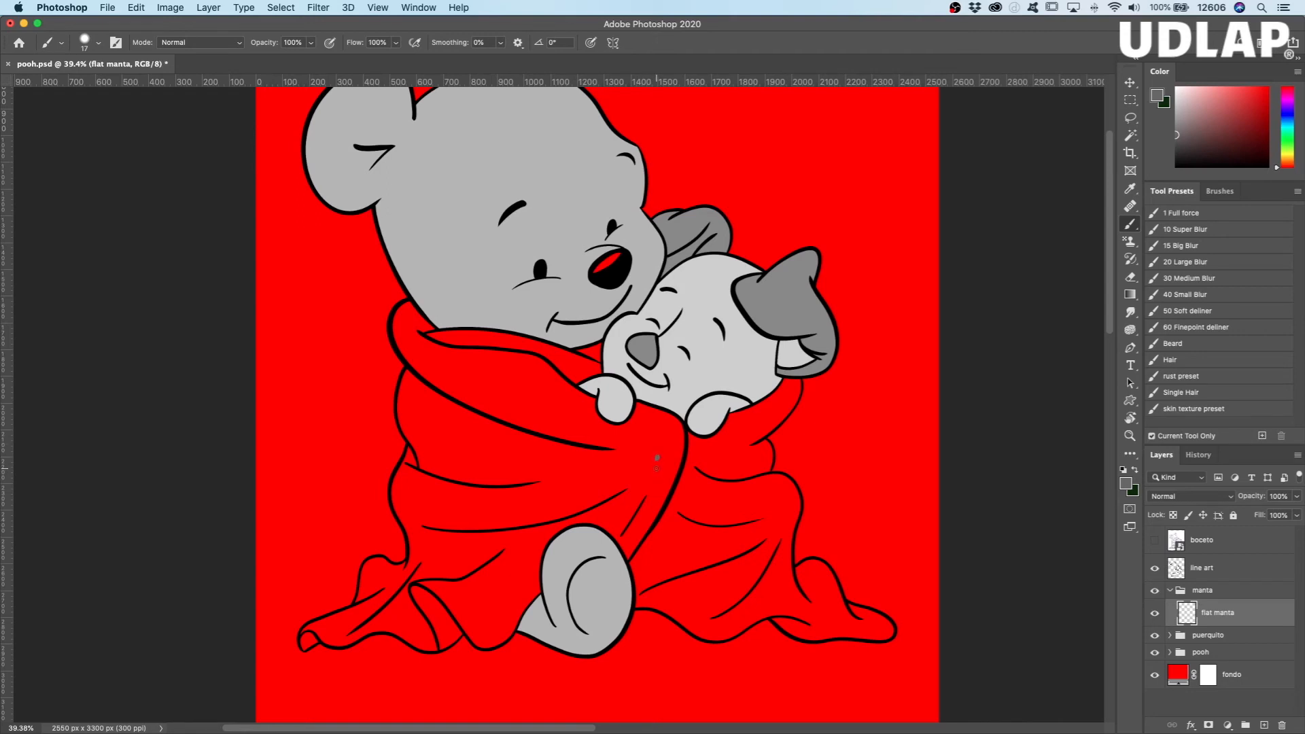
# Step: Rough in dark gray over the main blanket folds on Pooh's side and below Piglet, using a brush size of 62
pyautogui.moveTo(650, 470)
pyautogui.mouseDown()
pyautogui.moveTo(685, 473)
pyautogui.moveTo(703, 527)
pyautogui.moveTo(746, 508)
pyautogui.moveTo(750, 548)
pyautogui.moveTo(757, 516)
pyautogui.moveTo(741, 573)
pyautogui.moveTo(673, 510)
pyautogui.moveTo(659, 517)
pyautogui.moveTo(666, 530)
pyautogui.moveTo(641, 500)
pyautogui.moveTo(525, 439)
pyautogui.moveTo(561, 442)
pyautogui.moveTo(474, 398)
pyautogui.moveTo(484, 471)
pyautogui.moveTo(448, 462)
pyautogui.moveTo(436, 399)
pyautogui.moveTo(478, 511)
pyautogui.moveTo(484, 430)
pyautogui.moveTo(472, 506)
pyautogui.moveTo(513, 474)
pyautogui.moveTo(484, 513)
pyautogui.moveTo(566, 475)
pyautogui.moveTo(576, 487)
pyautogui.moveTo(498, 527)
pyautogui.moveTo(486, 587)
pyautogui.moveTo(396, 588)
pyautogui.moveTo(429, 592)
pyautogui.moveTo(439, 391)
pyautogui.moveTo(457, 376)
pyautogui.moveTo(442, 376)
pyautogui.moveTo(537, 399)
pyautogui.mouseUp()
pyautogui.moveTo(524, 375)
pyautogui.mouseDown()
pyautogui.moveTo(633, 476)
pyautogui.moveTo(626, 457)
pyautogui.moveTo(669, 527)
pyautogui.moveTo(727, 453)
pyautogui.moveTo(765, 507)
pyautogui.moveTo(759, 563)
pyautogui.moveTo(724, 586)
pyautogui.moveTo(683, 578)
pyautogui.moveTo(622, 516)
pyautogui.moveTo(500, 581)
pyautogui.moveTo(520, 544)
pyautogui.moveTo(486, 621)
pyautogui.moveTo(425, 632)
pyautogui.moveTo(364, 618)
pyautogui.moveTo(381, 592)
pyautogui.moveTo(418, 578)
pyautogui.moveTo(425, 442)
pyautogui.moveTo(433, 492)
pyautogui.mouseUp()
pyautogui.moveTo(417, 423)
pyautogui.mouseDown()
pyautogui.moveTo(423, 382)
pyautogui.moveTo(440, 370)
pyautogui.moveTo(428, 353)
pyautogui.moveTo(483, 375)
pyautogui.moveTo(485, 405)
pyautogui.moveTo(485, 386)
pyautogui.moveTo(434, 355)
pyautogui.moveTo(500, 356)
pyautogui.moveTo(484, 354)
pyautogui.moveTo(557, 368)
pyautogui.moveTo(533, 404)
pyautogui.moveTo(546, 392)
pyautogui.moveTo(599, 443)
pyautogui.moveTo(649, 431)
pyautogui.moveTo(676, 466)
pyautogui.moveTo(743, 426)
pyautogui.mouseUp()
pyautogui.moveTo(737, 433); pyautogui.dragTo(787, 396)
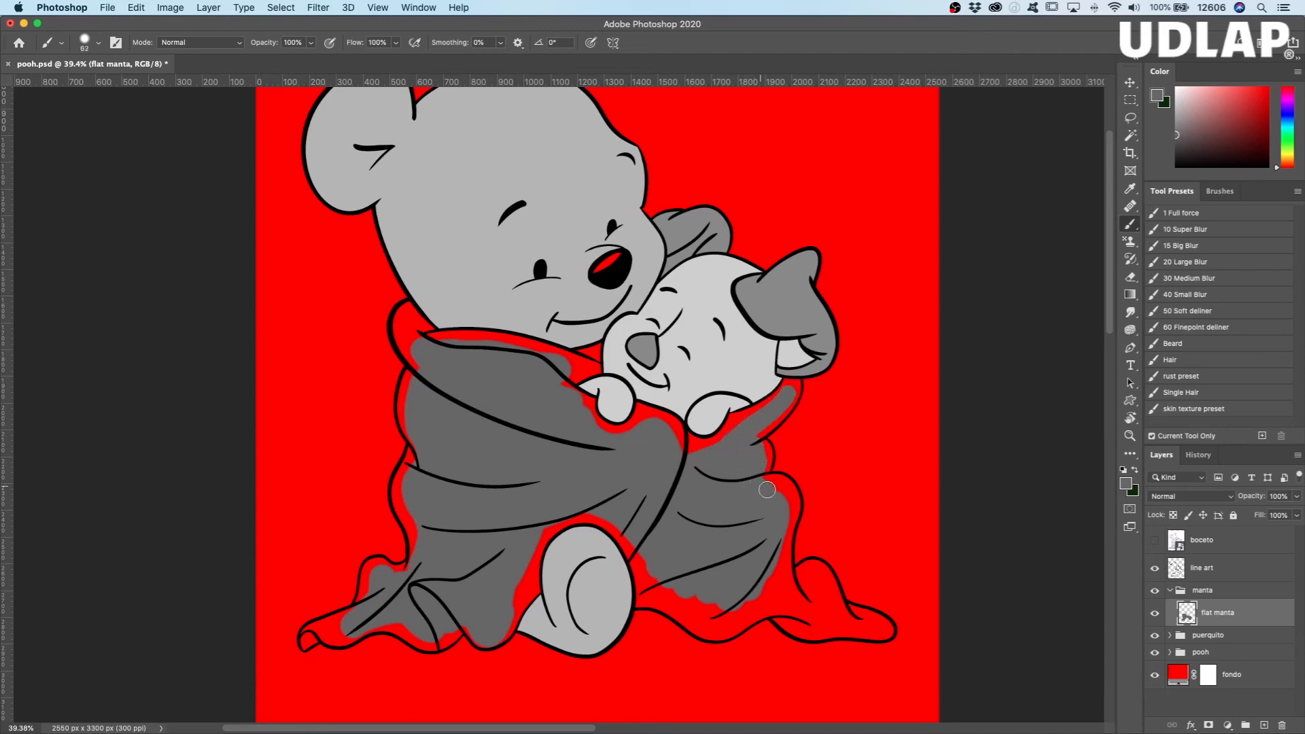
# Step: Paint dark gray over the rest of the blanket on Piglet's side, including the trailing corner, hem and area beside Pooh's foot
pyautogui.moveTo(783, 500); pyautogui.dragTo(778, 539)
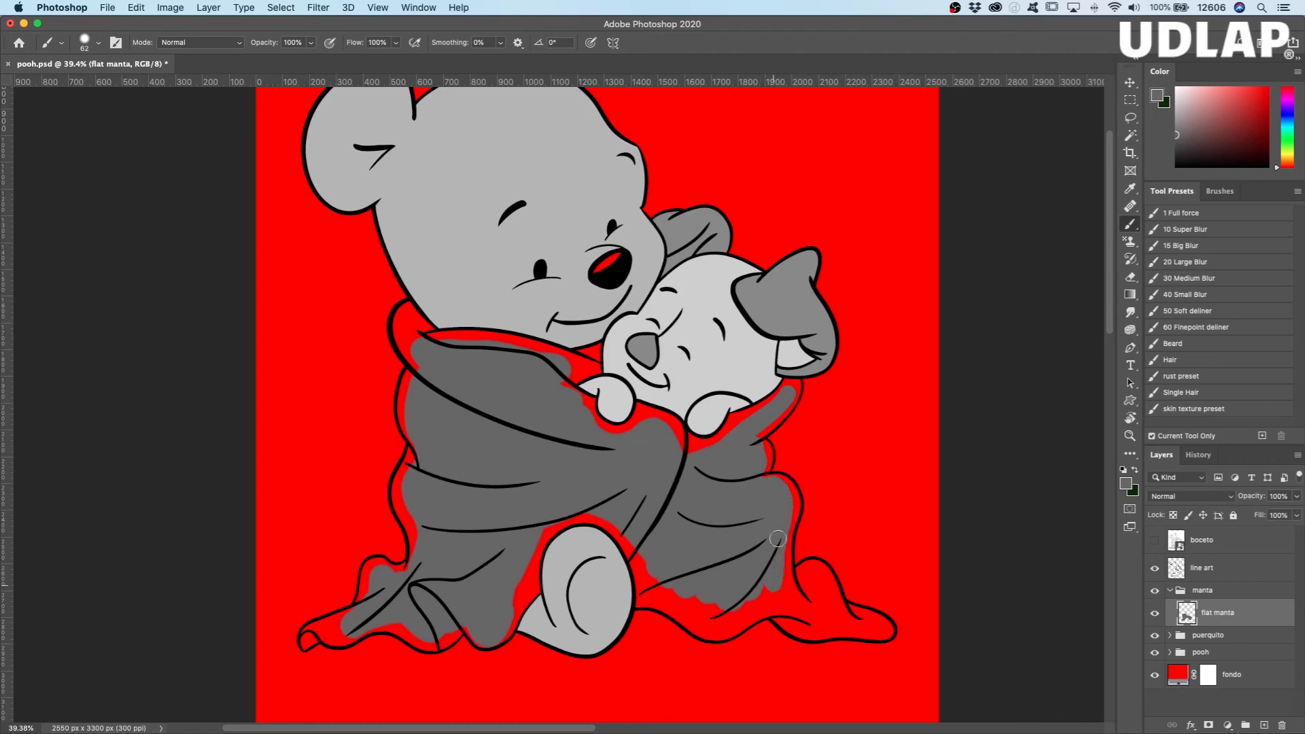
pyautogui.moveTo(824, 587); pyautogui.dragTo(877, 627)
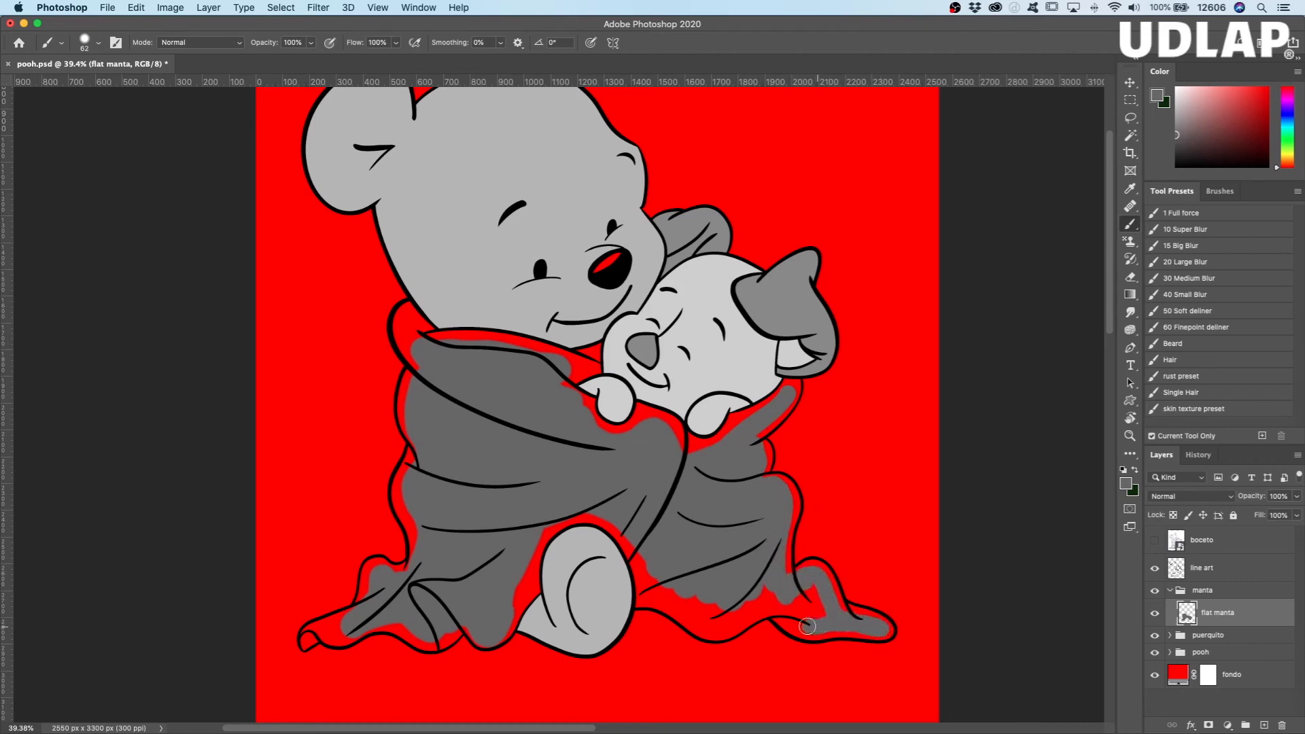
pyautogui.moveTo(777, 597)
pyautogui.mouseDown()
pyautogui.moveTo(815, 601)
pyautogui.moveTo(804, 592)
pyautogui.moveTo(829, 618)
pyautogui.moveTo(768, 587)
pyautogui.moveTo(774, 599)
pyautogui.moveTo(688, 615)
pyautogui.mouseUp()
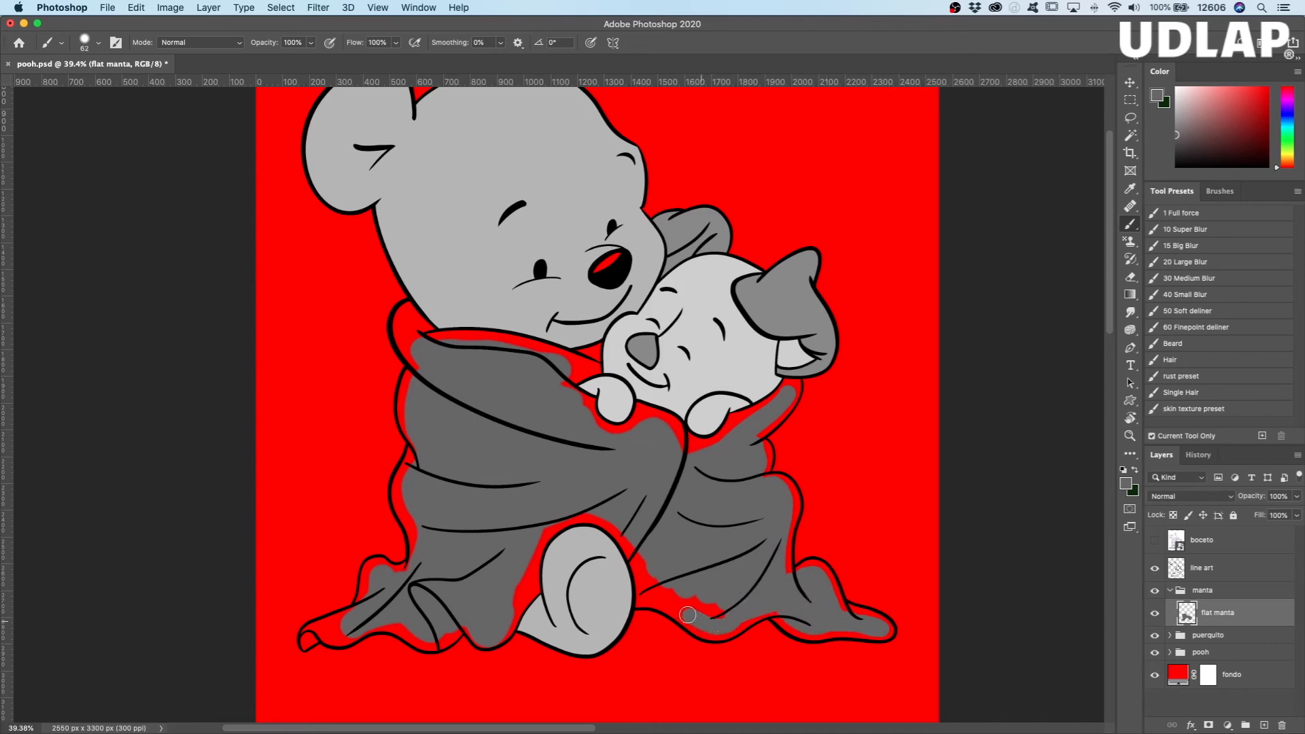
pyautogui.moveTo(644, 568); pyautogui.dragTo(613, 520)
pyautogui.moveTo(656, 575); pyautogui.dragTo(697, 606)
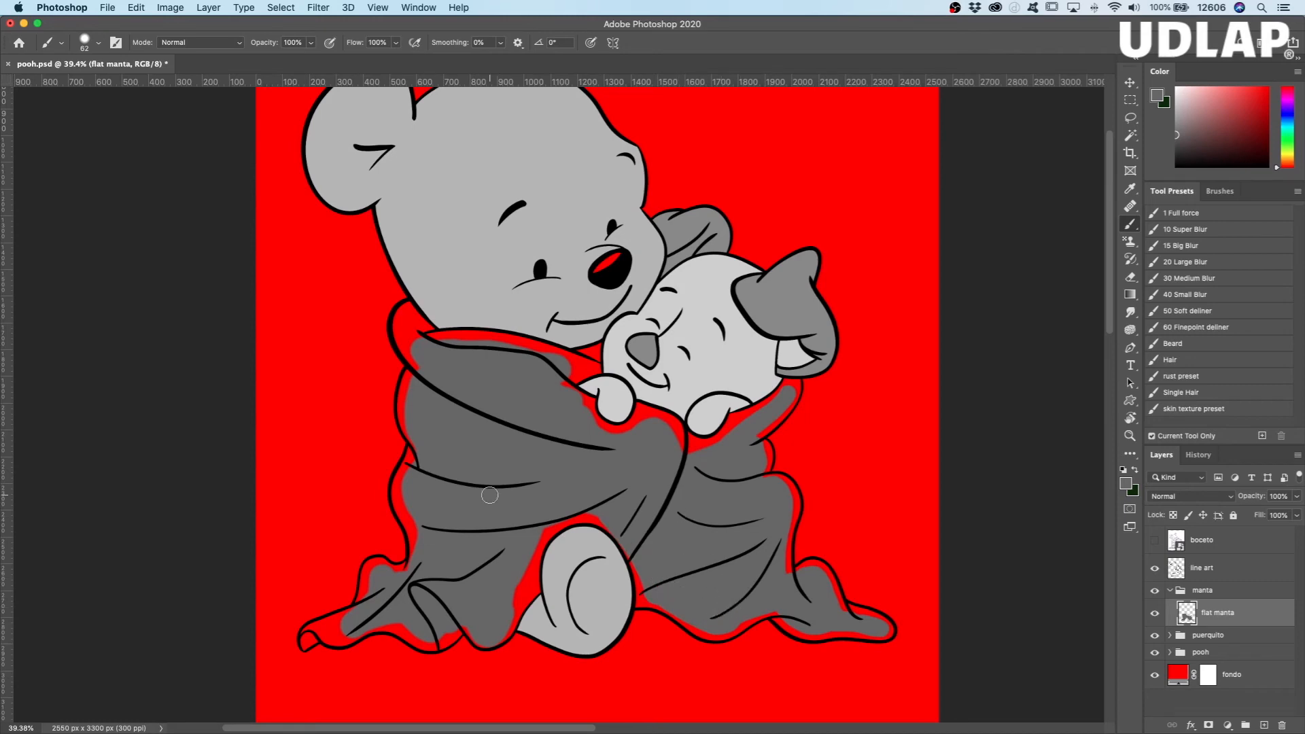
# Step: Paint dark gray up to the outlines of the blanket's outer edge and collar on Pooh's side with brush size 39
pyautogui.moveTo(501, 405); pyautogui.dragTo(556, 417)
pyautogui.moveTo(450, 390); pyautogui.dragTo(617, 552)
pyautogui.keyDown('ctrl'); pyautogui.keyDown('alt'); pyautogui.click(488, 469); pyautogui.keyUp('alt'); pyautogui.keyUp('ctrl')
pyautogui.moveTo(488, 469)
pyautogui.mouseDown()
pyautogui.moveTo(442, 467)
pyautogui.moveTo(449, 438)
pyautogui.moveTo(426, 451)
pyautogui.moveTo(395, 555)
pyautogui.moveTo(419, 605)
pyautogui.mouseUp()
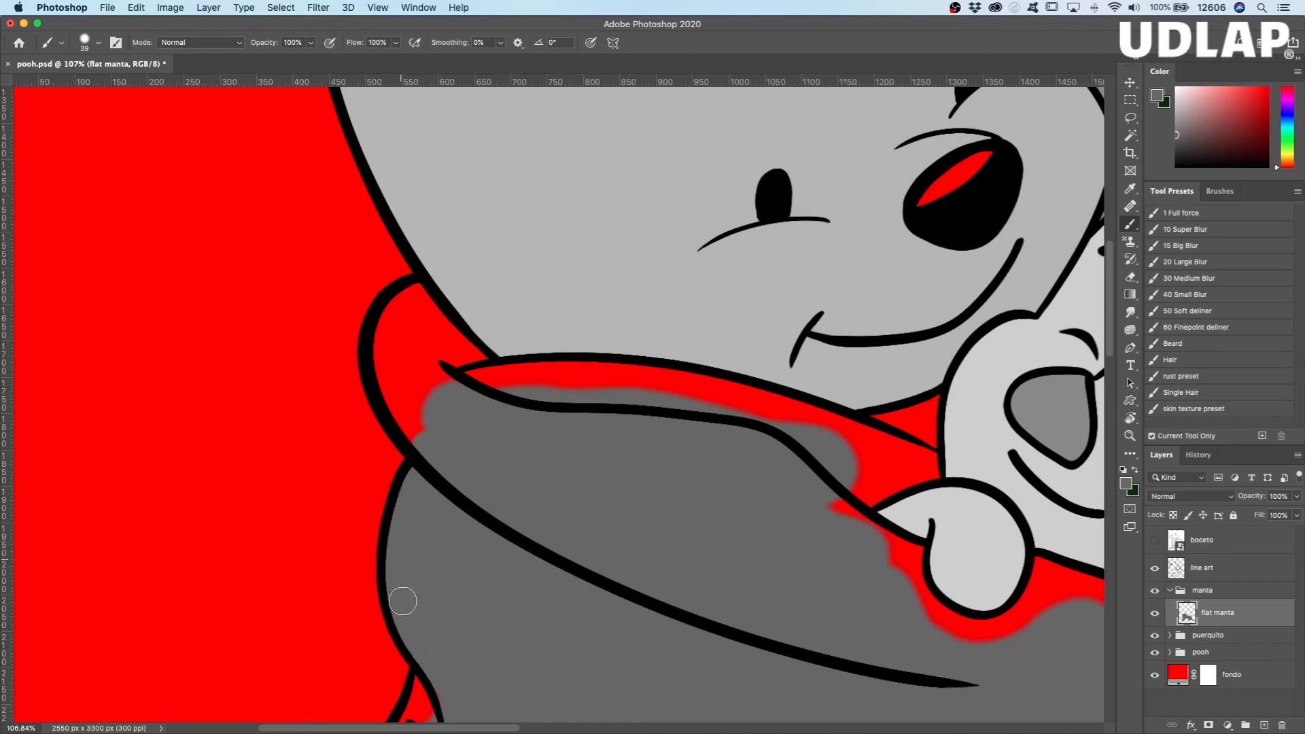
pyautogui.moveTo(436, 441)
pyautogui.mouseDown()
pyautogui.moveTo(384, 337)
pyautogui.moveTo(415, 295)
pyautogui.moveTo(461, 359)
pyautogui.moveTo(439, 329)
pyautogui.moveTo(429, 387)
pyautogui.moveTo(408, 391)
pyautogui.moveTo(451, 402)
pyautogui.moveTo(458, 392)
pyautogui.moveTo(463, 415)
pyautogui.moveTo(455, 340)
pyautogui.moveTo(512, 393)
pyautogui.moveTo(477, 382)
pyautogui.moveTo(549, 393)
pyautogui.moveTo(496, 383)
pyautogui.moveTo(620, 375)
pyautogui.moveTo(771, 408)
pyautogui.moveTo(692, 385)
pyautogui.moveTo(548, 390)
pyautogui.mouseUp()
pyautogui.moveTo(652, 393)
pyautogui.mouseDown()
pyautogui.moveTo(803, 431)
pyautogui.moveTo(733, 401)
pyautogui.moveTo(807, 419)
pyautogui.moveTo(772, 404)
pyautogui.moveTo(842, 437)
pyautogui.moveTo(809, 413)
pyautogui.moveTo(927, 461)
pyautogui.moveTo(867, 466)
pyautogui.moveTo(895, 450)
pyautogui.moveTo(883, 509)
pyautogui.moveTo(888, 464)
pyautogui.moveTo(865, 434)
pyautogui.moveTo(932, 404)
pyautogui.moveTo(927, 470)
pyautogui.moveTo(871, 488)
pyautogui.moveTo(931, 473)
pyautogui.moveTo(854, 501)
pyautogui.moveTo(870, 494)
pyautogui.moveTo(828, 493)
pyautogui.mouseUp()
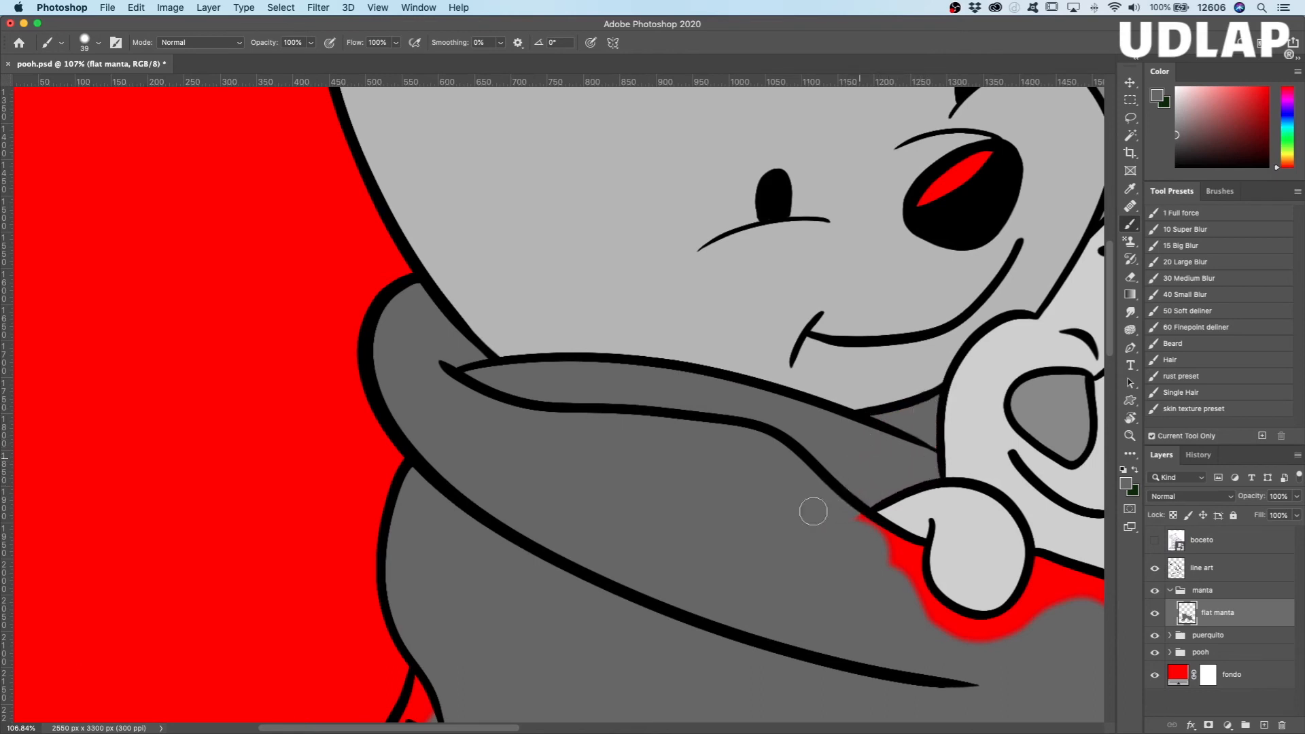
# Step: Rotate the canvas and paint dark gray around Piglet's paw nearest Pooh and along the blanket edge under his chin
pyautogui.moveTo(694, 534); pyautogui.dragTo(297, 368)
pyautogui.press('r')
pyautogui.moveTo(722, 603)
pyautogui.mouseDown()
pyautogui.moveTo(616, 293)
pyautogui.moveTo(650, 311)
pyautogui.mouseUp()
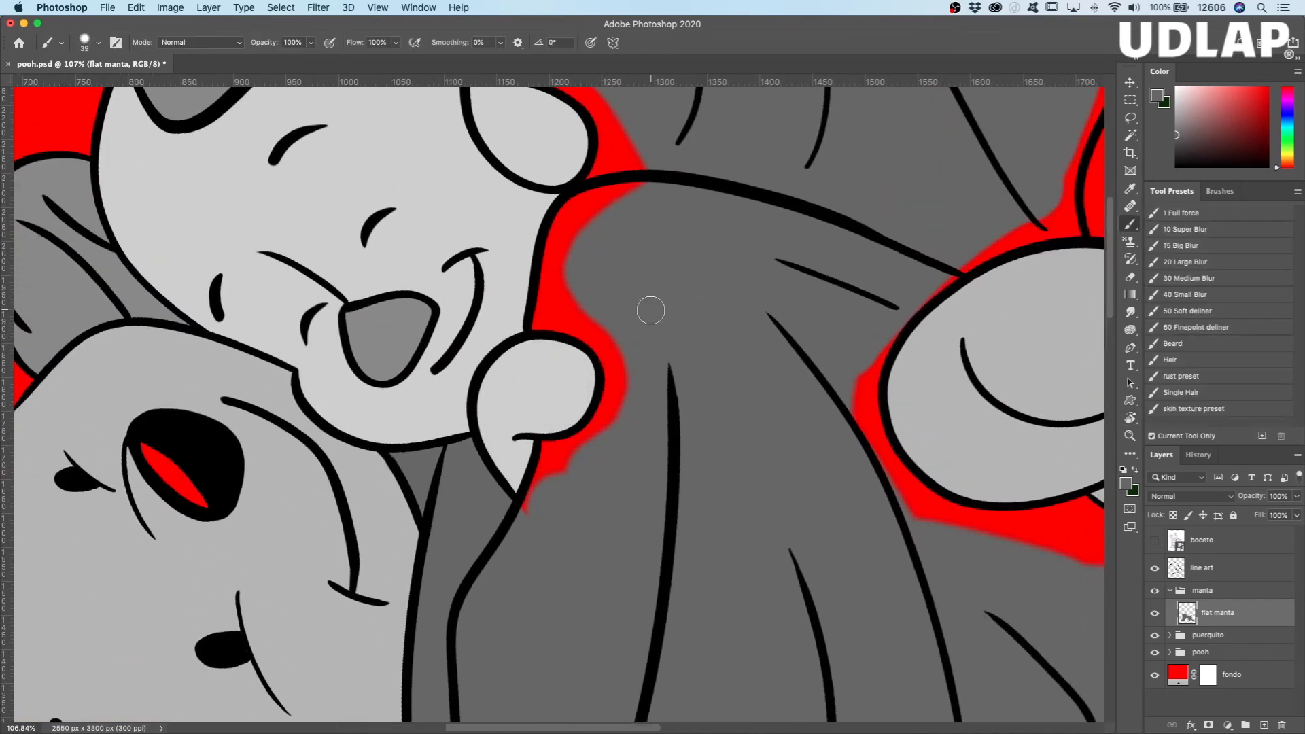
pyautogui.moveTo(531, 522)
pyautogui.mouseDown()
pyautogui.moveTo(550, 449)
pyautogui.moveTo(582, 455)
pyautogui.moveTo(560, 474)
pyautogui.moveTo(601, 431)
pyautogui.moveTo(620, 369)
pyautogui.moveTo(603, 433)
pyautogui.moveTo(621, 329)
pyautogui.mouseUp()
pyautogui.moveTo(621, 395)
pyautogui.mouseDown()
pyautogui.moveTo(626, 378)
pyautogui.moveTo(581, 324)
pyautogui.moveTo(541, 320)
pyautogui.moveTo(574, 225)
pyautogui.moveTo(641, 189)
pyautogui.moveTo(577, 242)
pyautogui.mouseUp()
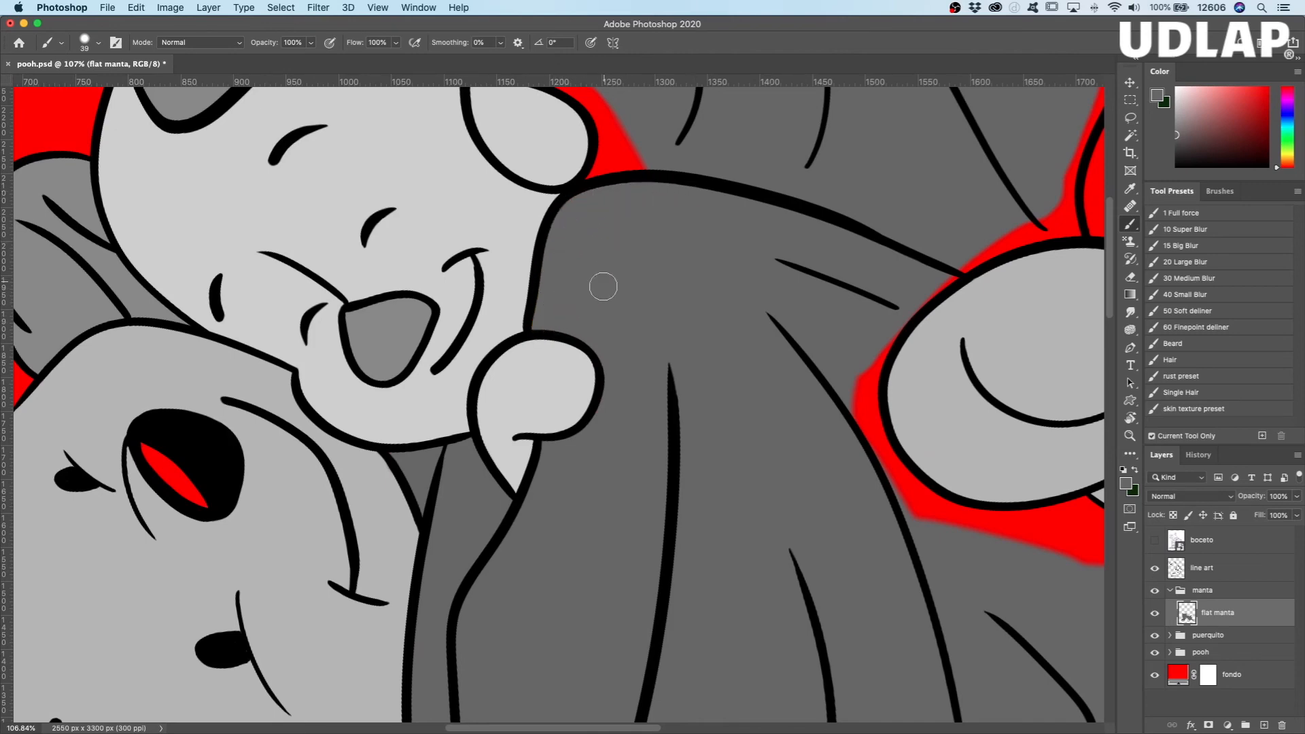
# Step: Paint dark gray up to the outlines of the blanket's edge on Piglet's side, from behind his ear to the trailing corner
pyautogui.scroll(5, 603, 286)
pyautogui.moveTo(555, 504)
pyautogui.mouseDown()
pyautogui.moveTo(568, 437)
pyautogui.moveTo(565, 449)
pyautogui.moveTo(556, 411)
pyautogui.moveTo(584, 490)
pyautogui.moveTo(596, 454)
pyautogui.moveTo(529, 388)
pyautogui.moveTo(480, 377)
pyautogui.moveTo(447, 312)
pyautogui.moveTo(472, 346)
pyautogui.mouseUp()
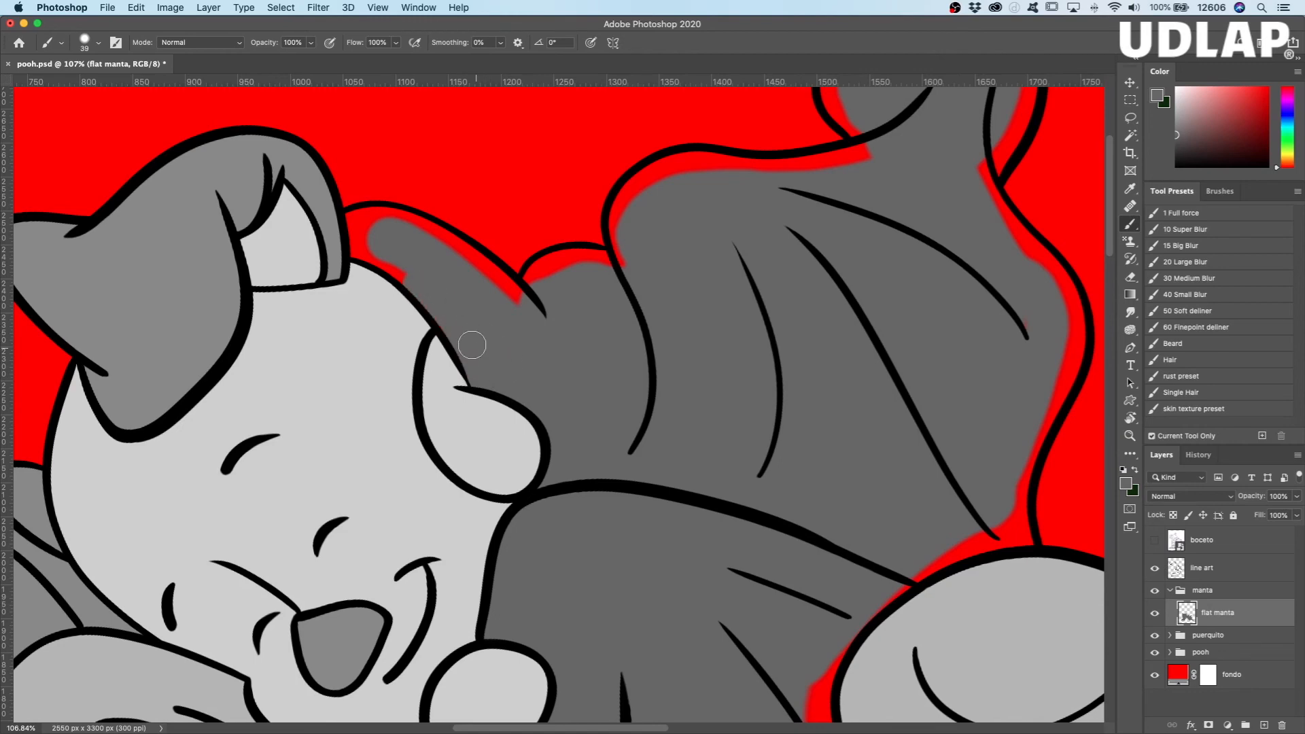
pyautogui.moveTo(424, 288)
pyautogui.mouseDown()
pyautogui.moveTo(370, 248)
pyautogui.moveTo(382, 255)
pyautogui.mouseUp()
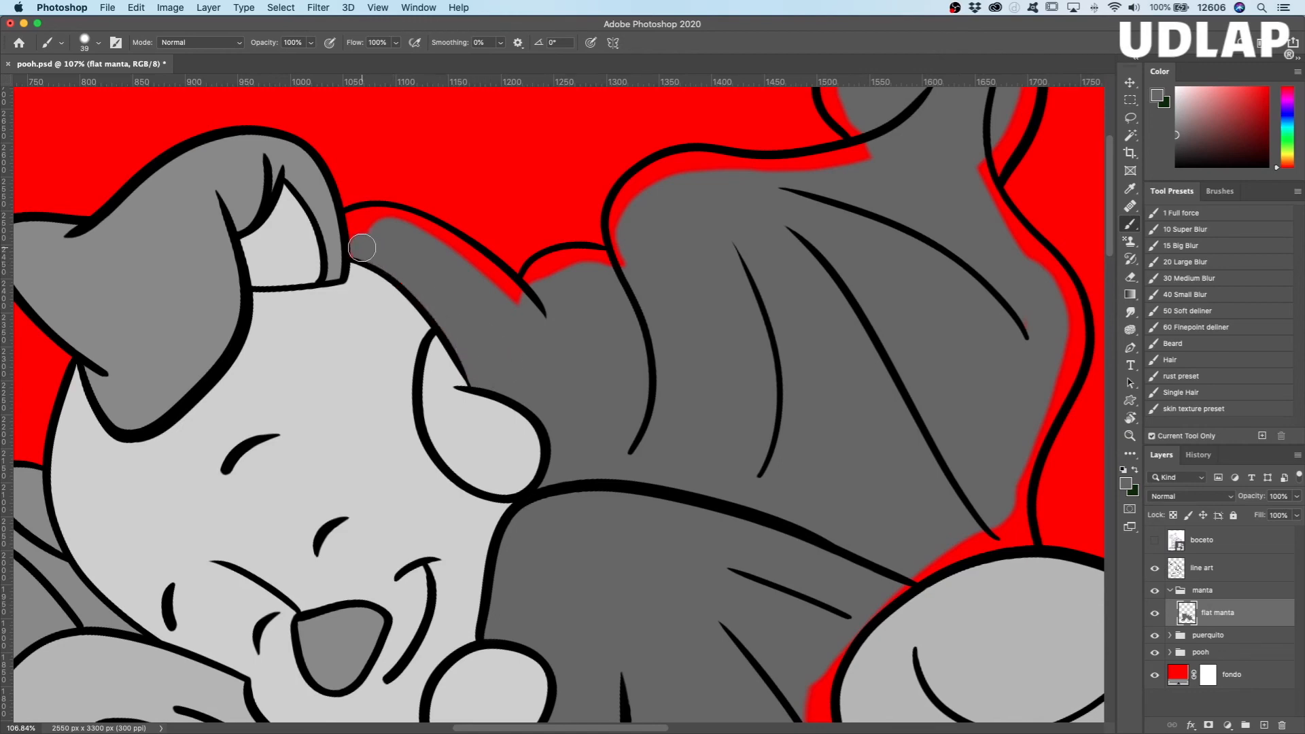
pyautogui.moveTo(378, 238)
pyautogui.mouseDown()
pyautogui.moveTo(358, 219)
pyautogui.moveTo(463, 259)
pyautogui.moveTo(413, 226)
pyautogui.moveTo(529, 309)
pyautogui.moveTo(477, 268)
pyautogui.moveTo(552, 366)
pyautogui.moveTo(562, 334)
pyautogui.moveTo(532, 286)
pyautogui.moveTo(559, 263)
pyautogui.moveTo(621, 269)
pyautogui.moveTo(571, 262)
pyautogui.moveTo(533, 278)
pyautogui.moveTo(529, 300)
pyautogui.moveTo(639, 250)
pyautogui.moveTo(634, 263)
pyautogui.moveTo(620, 217)
pyautogui.moveTo(632, 184)
pyautogui.moveTo(665, 165)
pyautogui.moveTo(732, 166)
pyautogui.mouseUp()
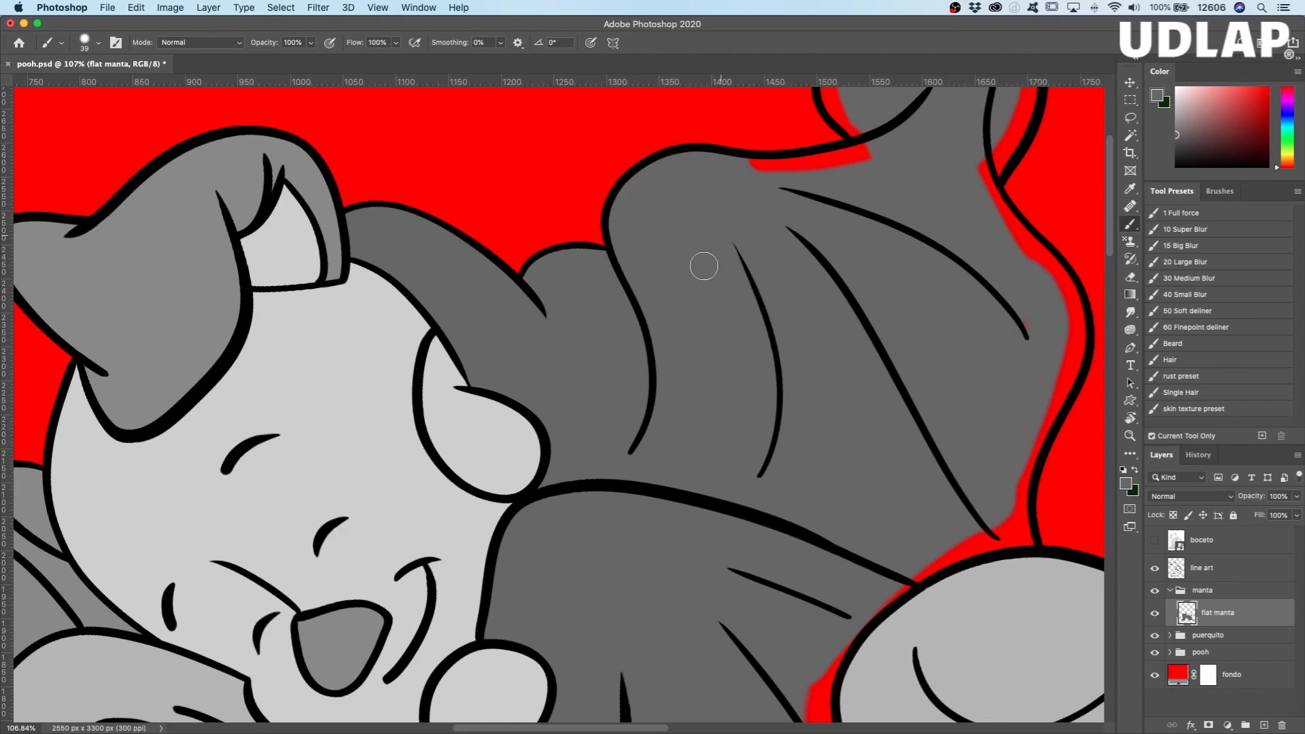
pyautogui.moveTo(752, 180)
pyautogui.mouseDown()
pyautogui.moveTo(826, 161)
pyautogui.moveTo(792, 170)
pyautogui.mouseUp()
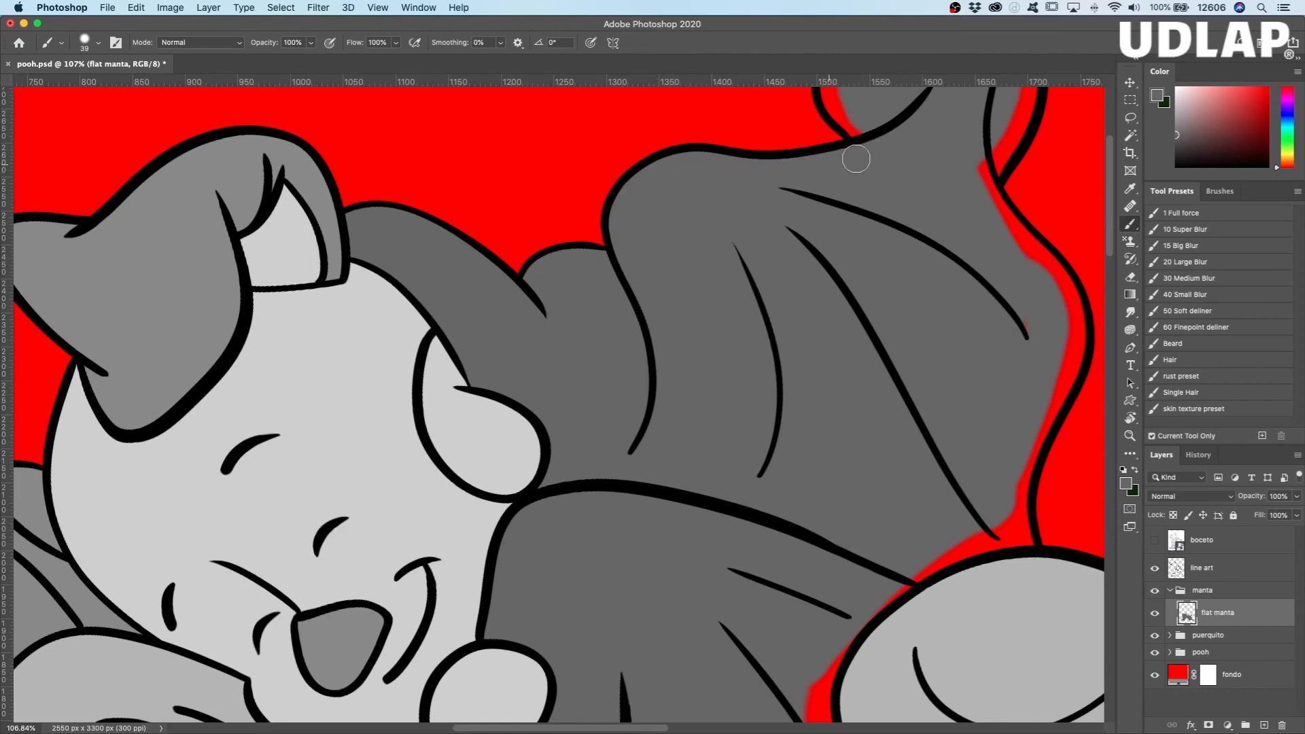
# Step: Paint dark gray up to the outlines of the trailing corner on Piglet's side and along the hem towards Pooh's foot
pyautogui.moveTo(832, 286); pyautogui.dragTo(644, 573)
pyautogui.moveTo(670, 406)
pyautogui.mouseDown()
pyautogui.moveTo(640, 369)
pyautogui.moveTo(651, 339)
pyautogui.moveTo(776, 241)
pyautogui.moveTo(677, 358)
pyautogui.moveTo(669, 409)
pyautogui.moveTo(681, 415)
pyautogui.moveTo(757, 245)
pyautogui.moveTo(744, 274)
pyautogui.moveTo(755, 231)
pyautogui.moveTo(742, 277)
pyautogui.moveTo(765, 151)
pyautogui.moveTo(792, 134)
pyautogui.moveTo(810, 267)
pyautogui.moveTo(841, 349)
pyautogui.moveTo(808, 429)
pyautogui.mouseUp()
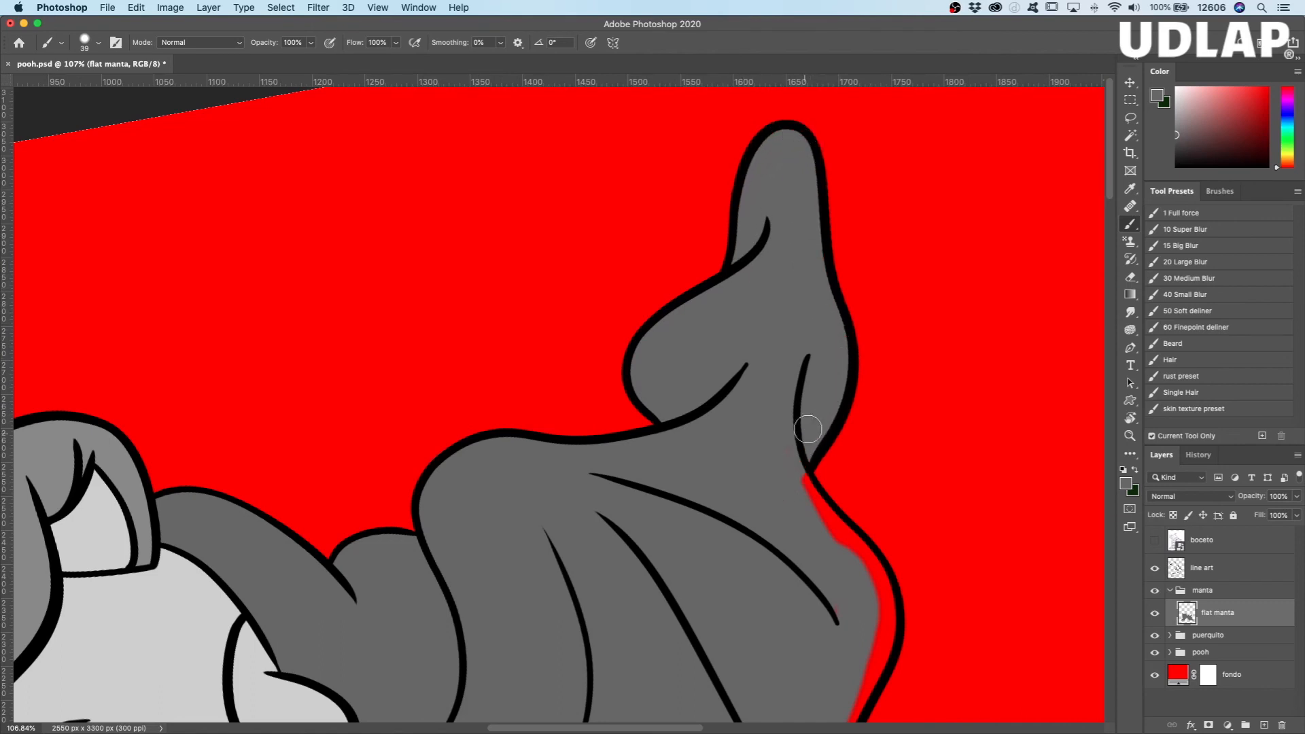
pyautogui.scroll(-10, 678, 483)
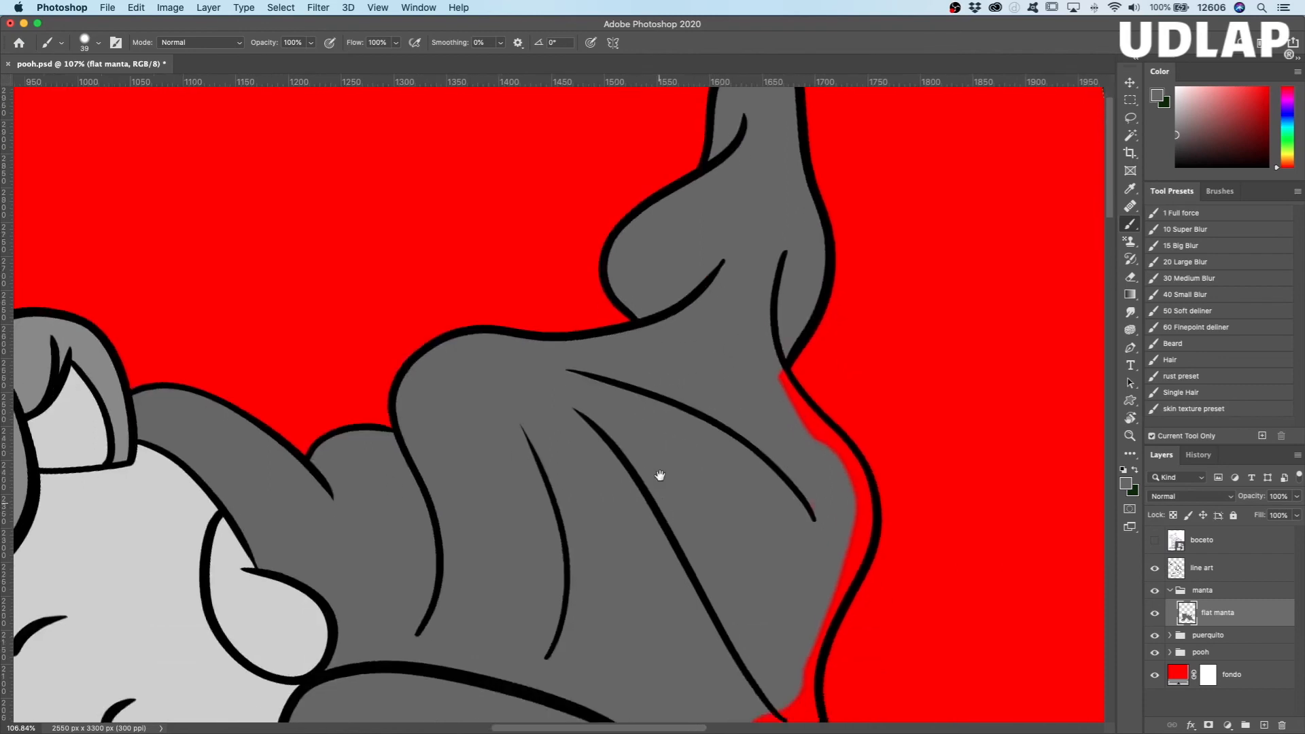
pyautogui.moveTo(782, 165)
pyautogui.mouseDown()
pyautogui.moveTo(846, 238)
pyautogui.moveTo(822, 292)
pyautogui.moveTo(878, 321)
pyautogui.moveTo(874, 361)
pyautogui.moveTo(836, 428)
pyautogui.moveTo(827, 519)
pyautogui.moveTo(799, 483)
pyautogui.mouseUp()
pyautogui.moveTo(807, 530)
pyautogui.mouseDown()
pyautogui.moveTo(748, 542)
pyautogui.moveTo(639, 621)
pyautogui.moveTo(675, 595)
pyautogui.moveTo(626, 659)
pyautogui.mouseUp()
# Step: Paint dark gray around Pooh's foot and into the adjoining blanket hem on his side
pyautogui.press('space')
pyautogui.moveTo(629, 552); pyautogui.dragTo(574, 249)
pyautogui.moveTo(573, 355)
pyautogui.mouseDown()
pyautogui.moveTo(585, 469)
pyautogui.moveTo(605, 503)
pyautogui.moveTo(650, 511)
pyautogui.moveTo(615, 491)
pyautogui.moveTo(687, 581)
pyautogui.mouseUp()
pyautogui.moveTo(640, 504)
pyautogui.mouseDown()
pyautogui.moveTo(728, 518)
pyautogui.moveTo(786, 498)
pyautogui.moveTo(746, 534)
pyautogui.moveTo(755, 542)
pyautogui.moveTo(832, 531)
pyautogui.moveTo(906, 555)
pyautogui.moveTo(952, 603)
pyautogui.moveTo(936, 649)
pyautogui.mouseUp()
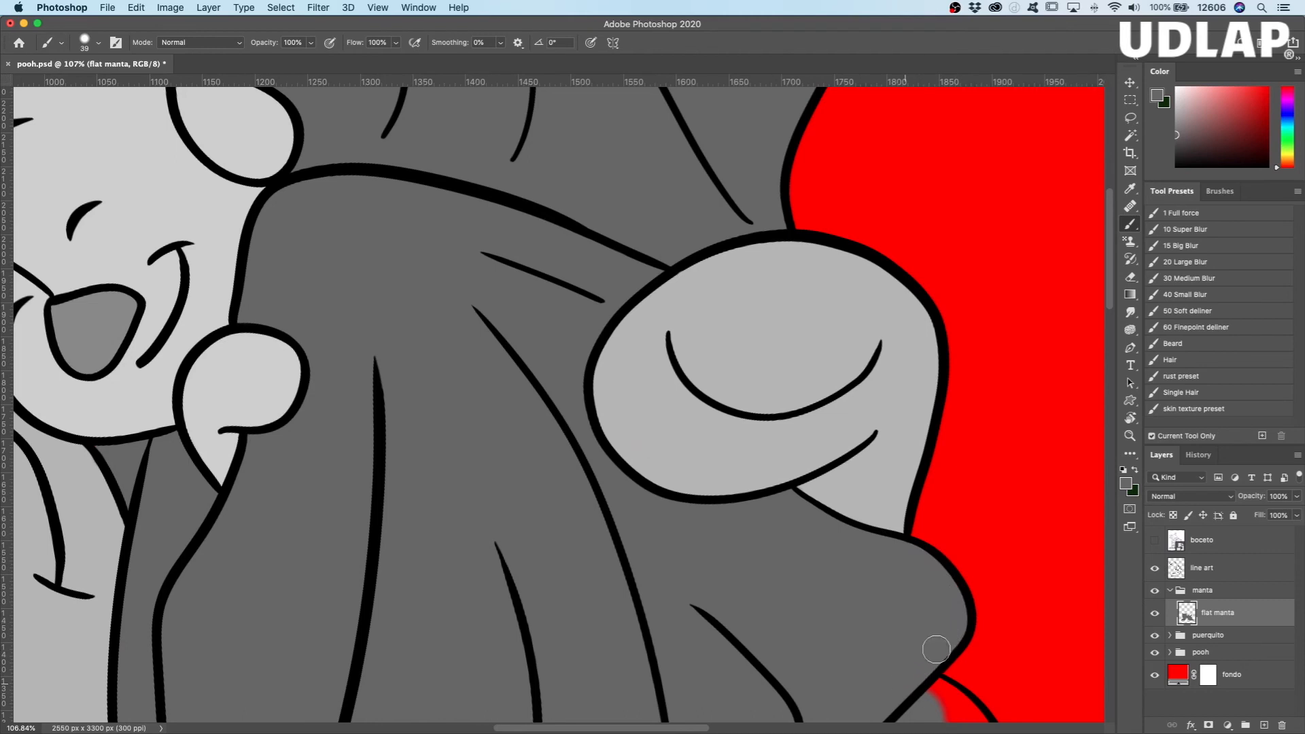
# Step: Fill the remaining gaps along the hem, folds and trailing corner on Pooh's side with dark gray up to the outlines
pyautogui.moveTo(861, 633)
pyautogui.mouseDown()
pyautogui.moveTo(673, 394)
pyautogui.moveTo(672, 367)
pyautogui.mouseUp()
pyautogui.moveTo(732, 417)
pyautogui.mouseDown()
pyautogui.moveTo(775, 452)
pyautogui.moveTo(794, 519)
pyautogui.mouseUp()
pyautogui.moveTo(770, 575)
pyautogui.mouseDown()
pyautogui.moveTo(755, 605)
pyautogui.moveTo(763, 583)
pyautogui.moveTo(778, 649)
pyautogui.mouseUp()
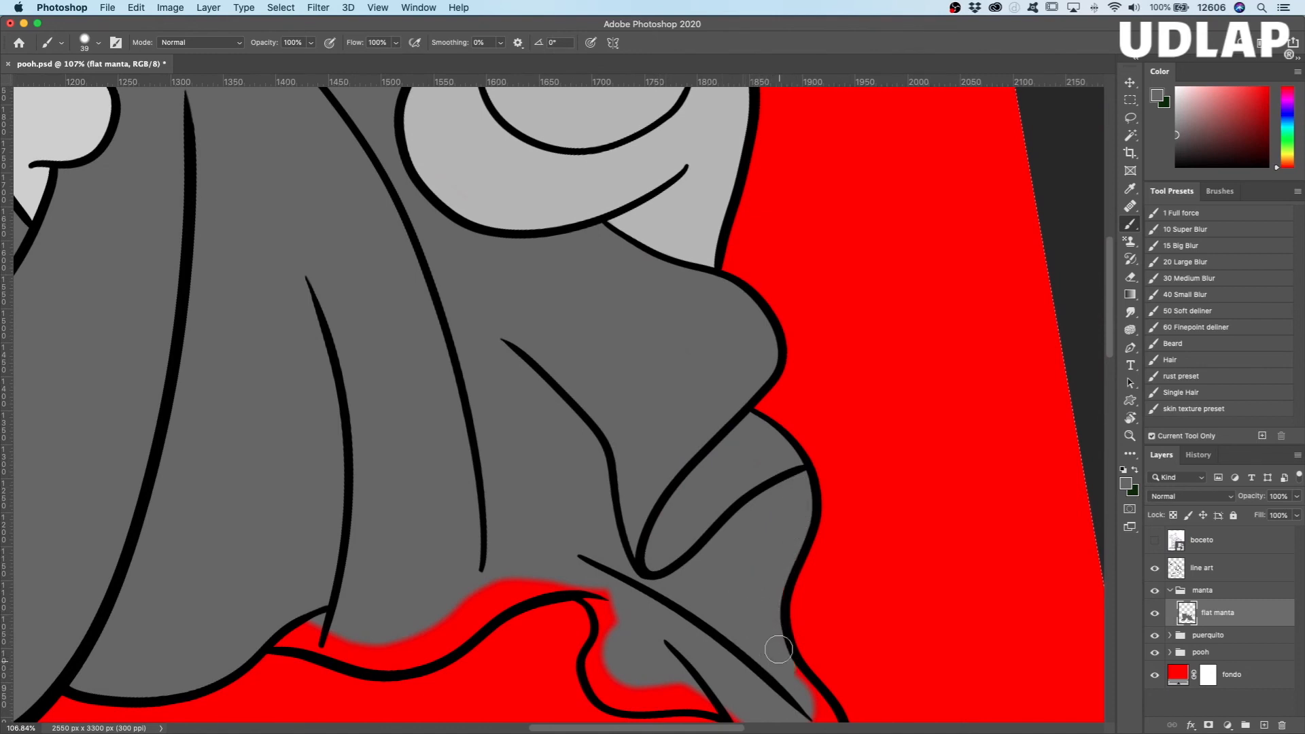
pyautogui.moveTo(678, 534); pyautogui.dragTo(629, 293)
pyautogui.moveTo(756, 445)
pyautogui.mouseDown()
pyautogui.moveTo(769, 513)
pyautogui.moveTo(786, 514)
pyautogui.moveTo(767, 547)
pyautogui.moveTo(810, 583)
pyautogui.moveTo(765, 585)
pyautogui.moveTo(682, 457)
pyautogui.moveTo(756, 522)
pyautogui.mouseUp()
pyautogui.moveTo(551, 344)
pyautogui.mouseDown()
pyautogui.moveTo(545, 417)
pyautogui.moveTo(562, 454)
pyautogui.moveTo(711, 473)
pyautogui.mouseUp()
pyautogui.moveTo(656, 355); pyautogui.dragTo(945, 419)
pyautogui.moveTo(845, 420)
pyautogui.mouseDown()
pyautogui.moveTo(700, 451)
pyautogui.moveTo(678, 495)
pyautogui.moveTo(618, 497)
pyautogui.moveTo(504, 467)
pyautogui.moveTo(518, 473)
pyautogui.mouseUp()
pyautogui.moveTo(629, 474); pyautogui.dragTo(589, 465)
# Step: Return the canvas rotation to 0° and inspect the flat grays with the line art layer temporarily hidden
pyautogui.press('r')
pyautogui.moveTo(670, 374); pyautogui.dragTo(585, 484)
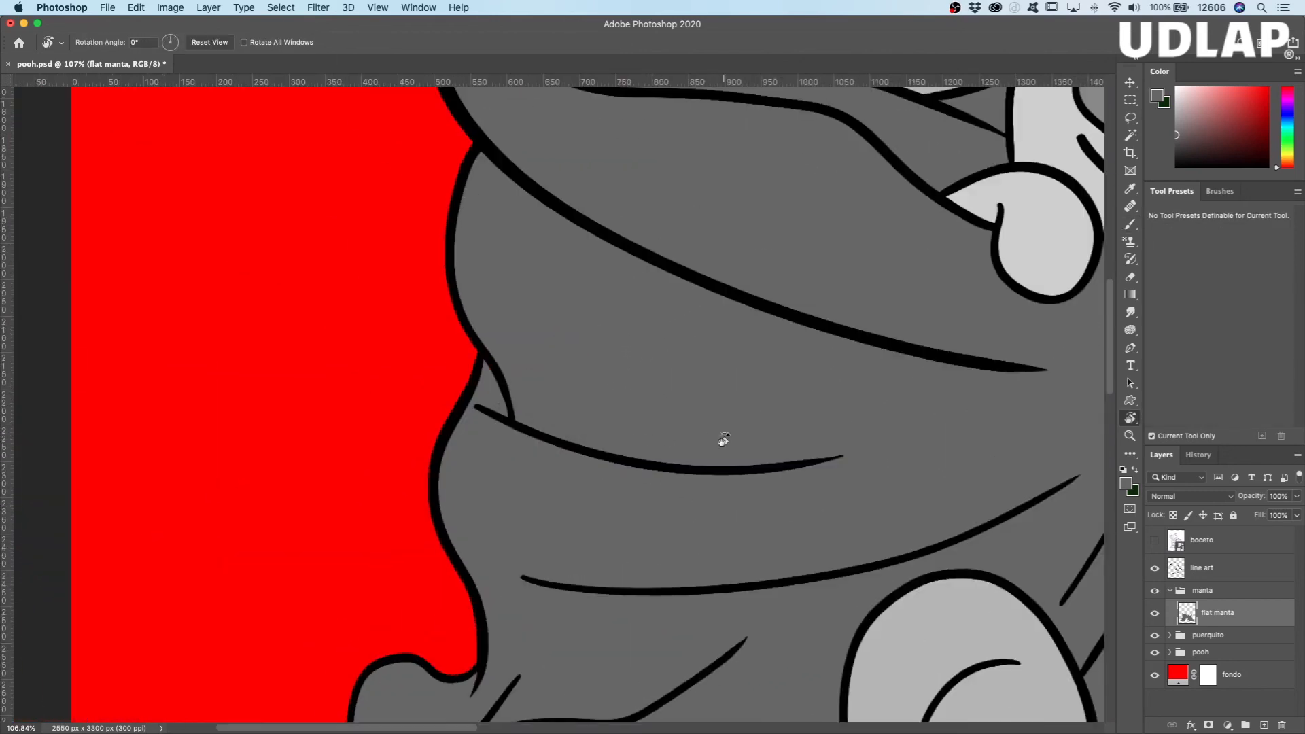
pyautogui.press('super+space')
pyautogui.keyDown('super'); pyautogui.moveTo(817, 449); pyautogui.dragTo(780, 457); pyautogui.keyUp('super')
pyautogui.moveTo(866, 468); pyautogui.dragTo(522, 426)
pyautogui.click(1155, 568)
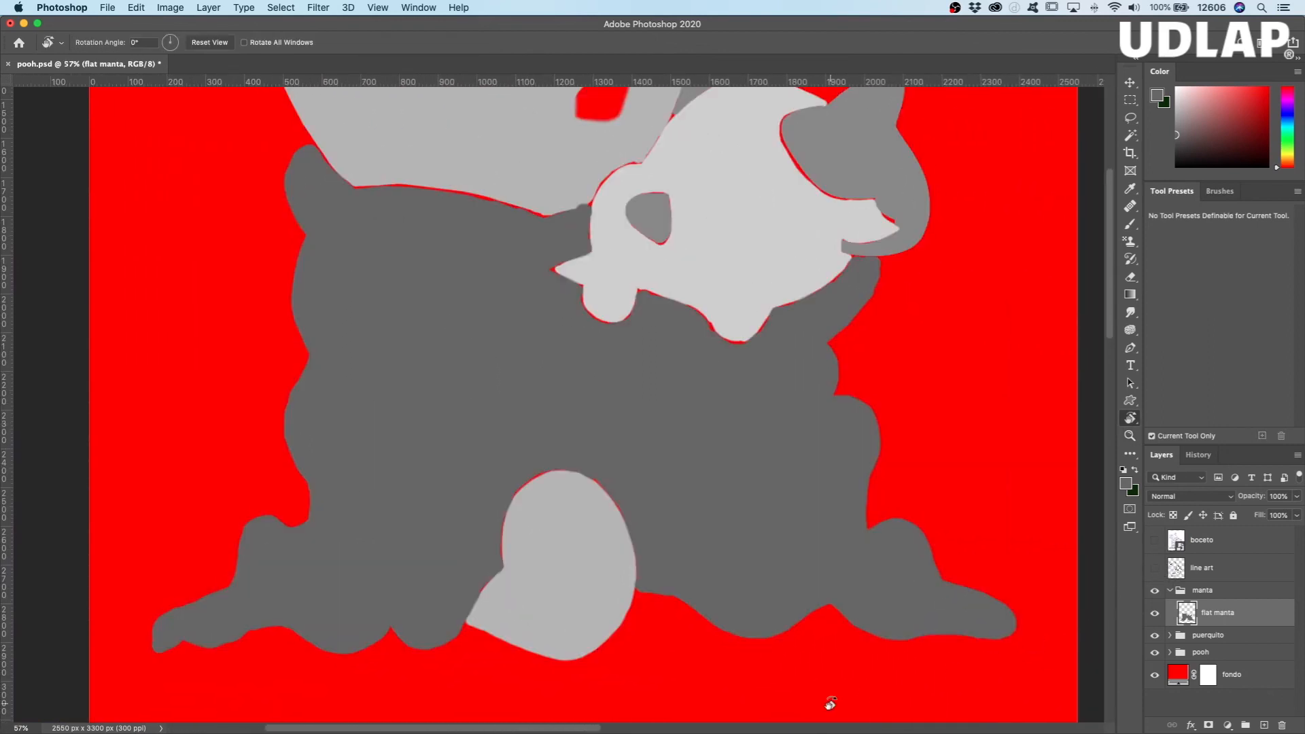
pyautogui.moveTo(760, 426); pyautogui.dragTo(732, 452)
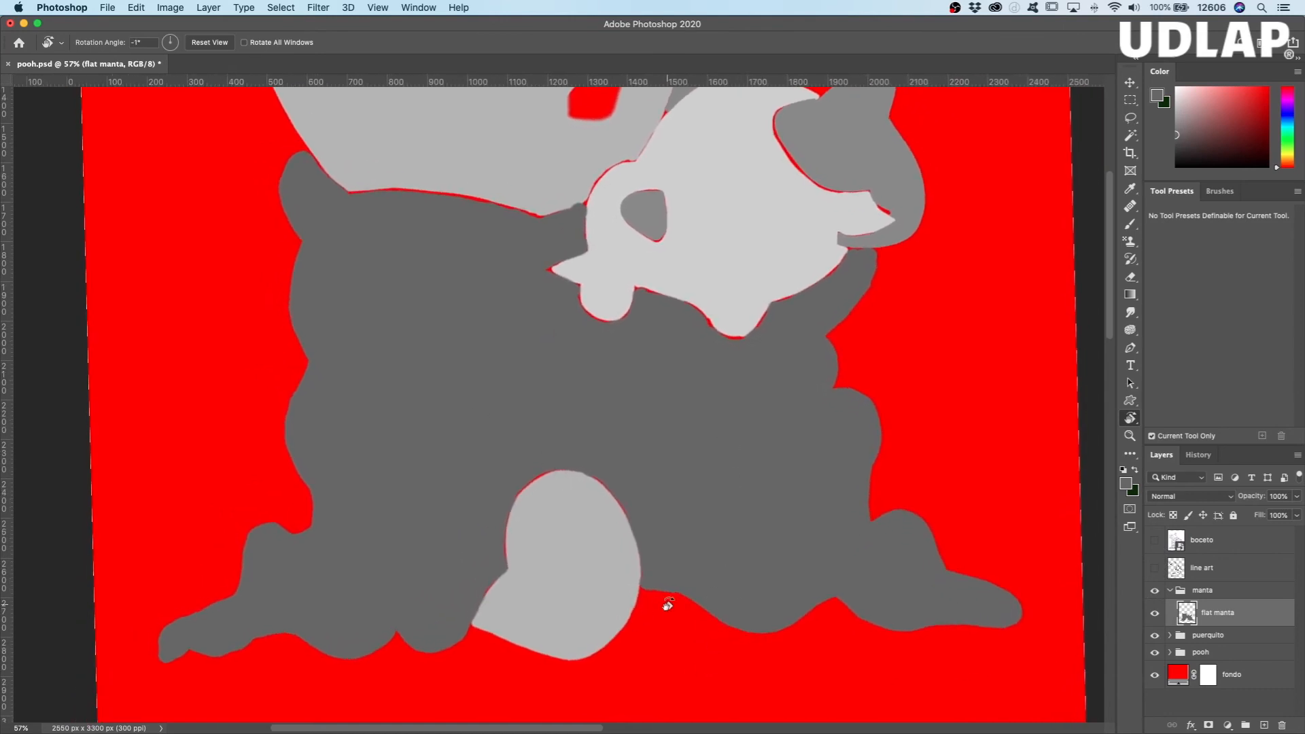
pyautogui.moveTo(752, 556)
pyautogui.mouseDown()
pyautogui.moveTo(725, 576)
pyautogui.moveTo(752, 555)
pyautogui.mouseUp()
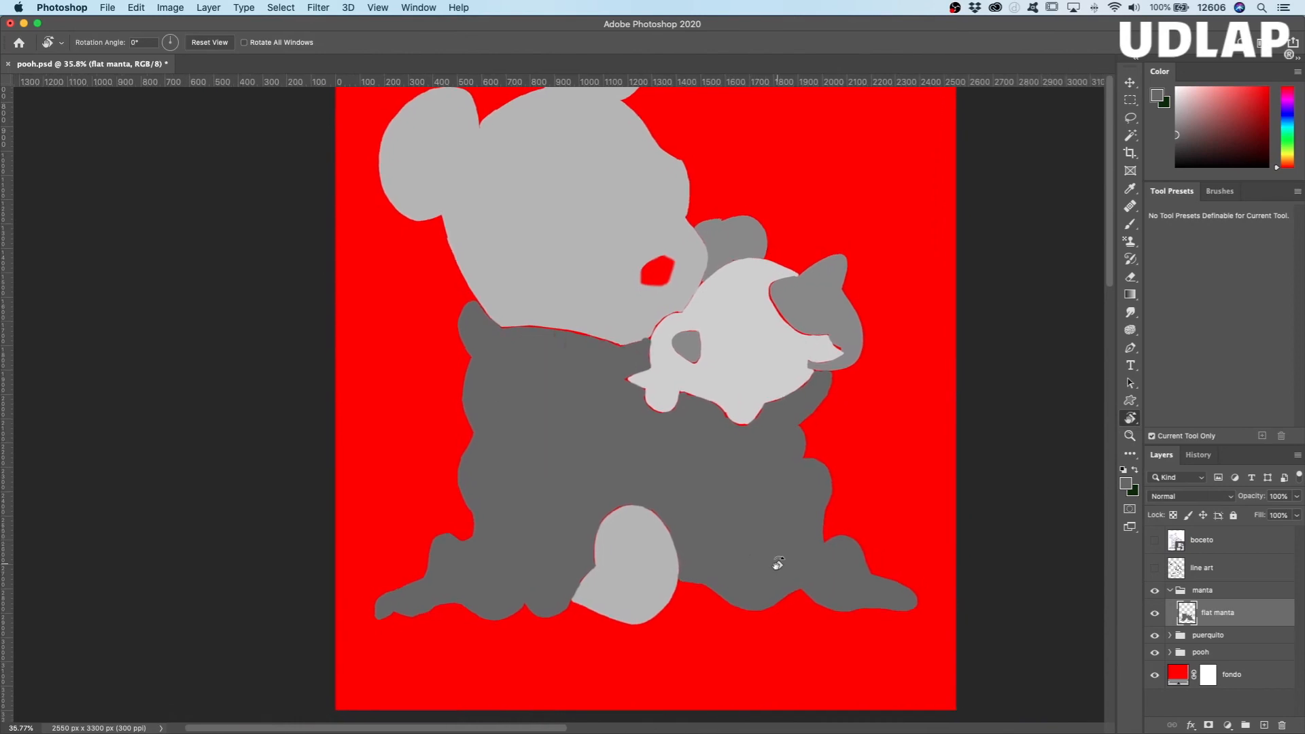
pyautogui.click(1155, 568)
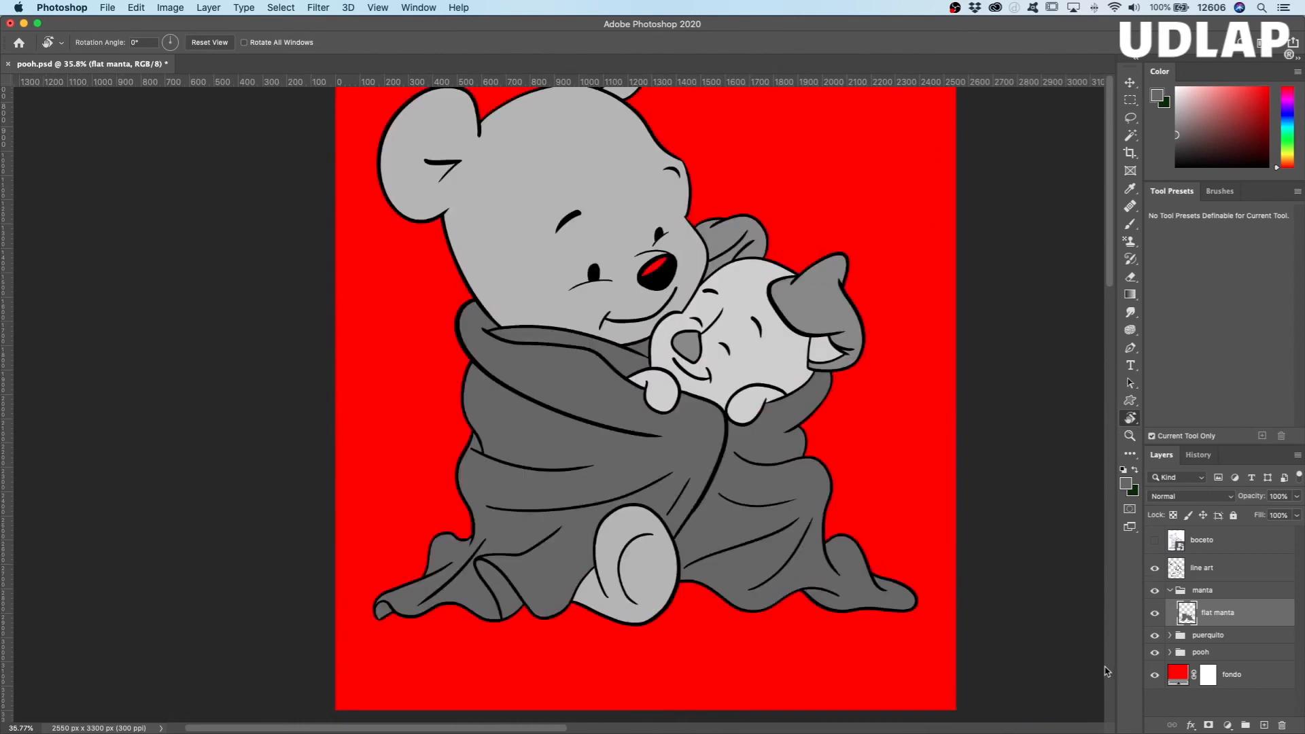
pyautogui.moveTo(879, 452); pyautogui.dragTo(813, 536)
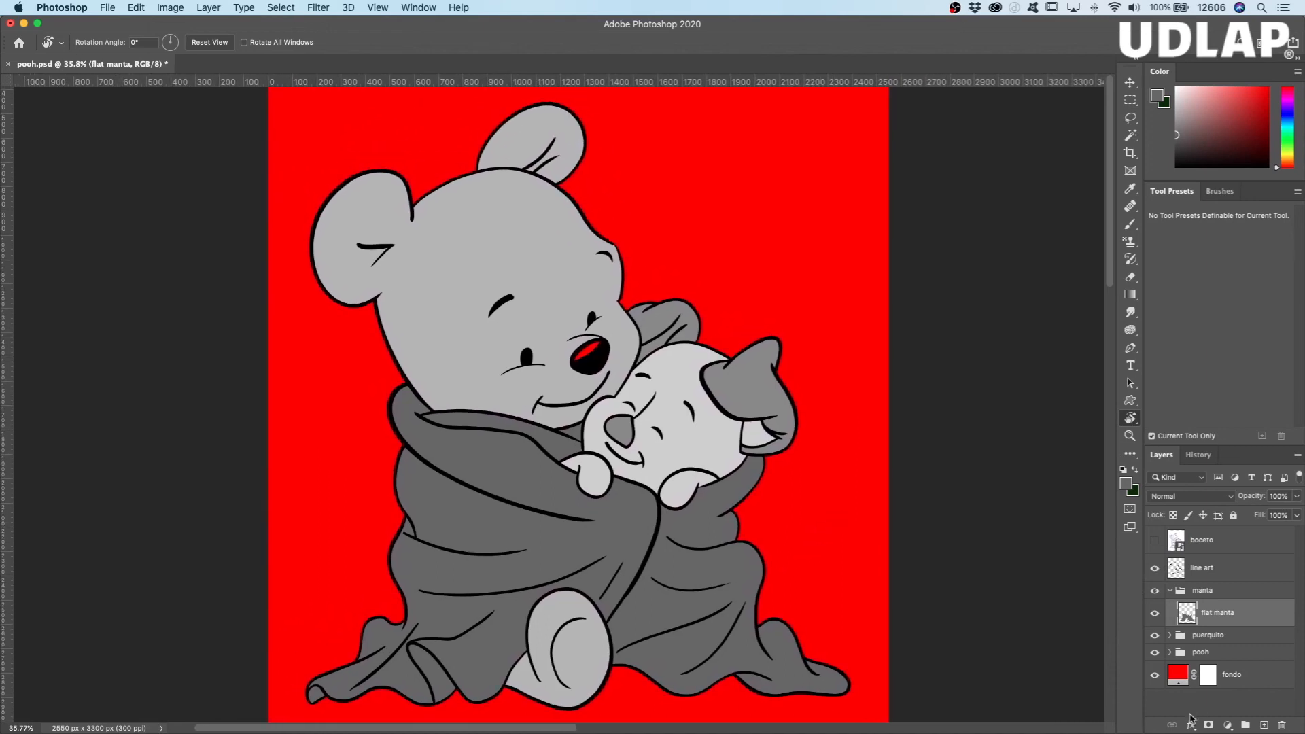
# Step: Change the fondo fill layer's colour to white (ffffff) and collapse the manta group
pyautogui.doubleClick(1178, 675)
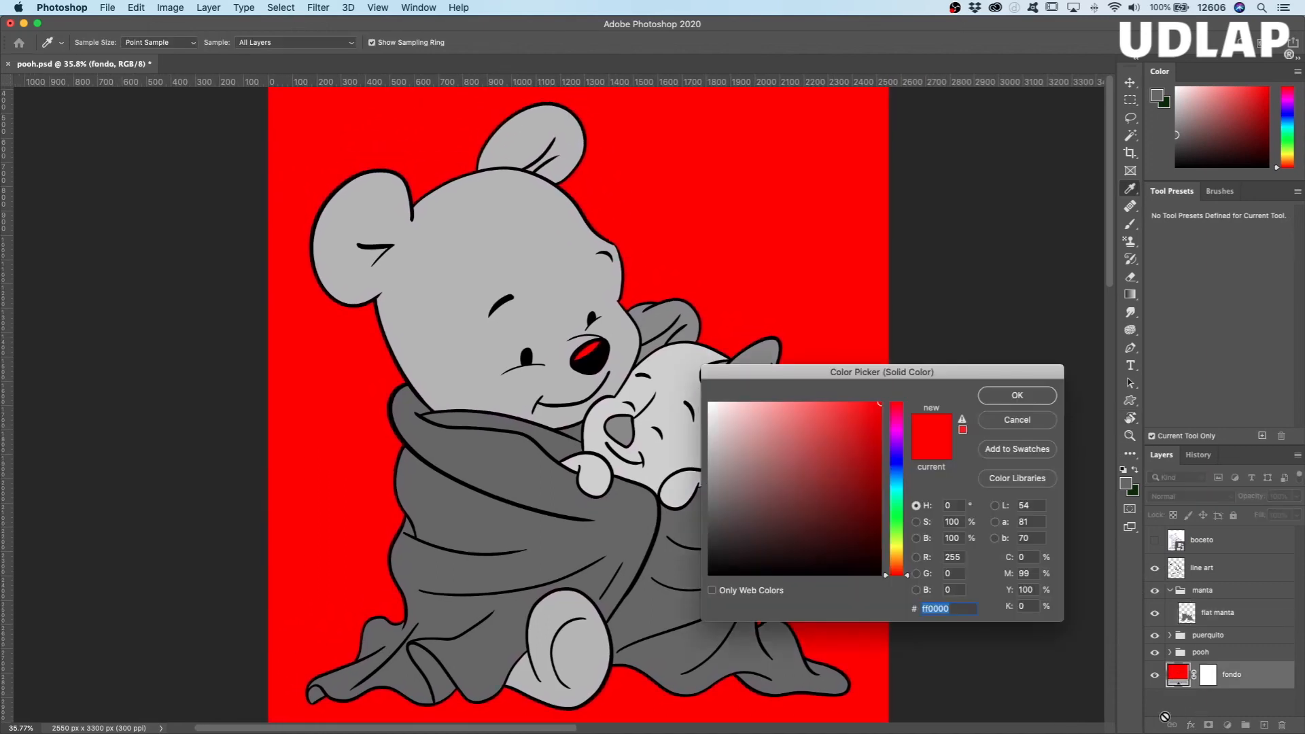
pyautogui.click(744, 421)
pyautogui.moveTo(743, 421); pyautogui.dragTo(694, 395)
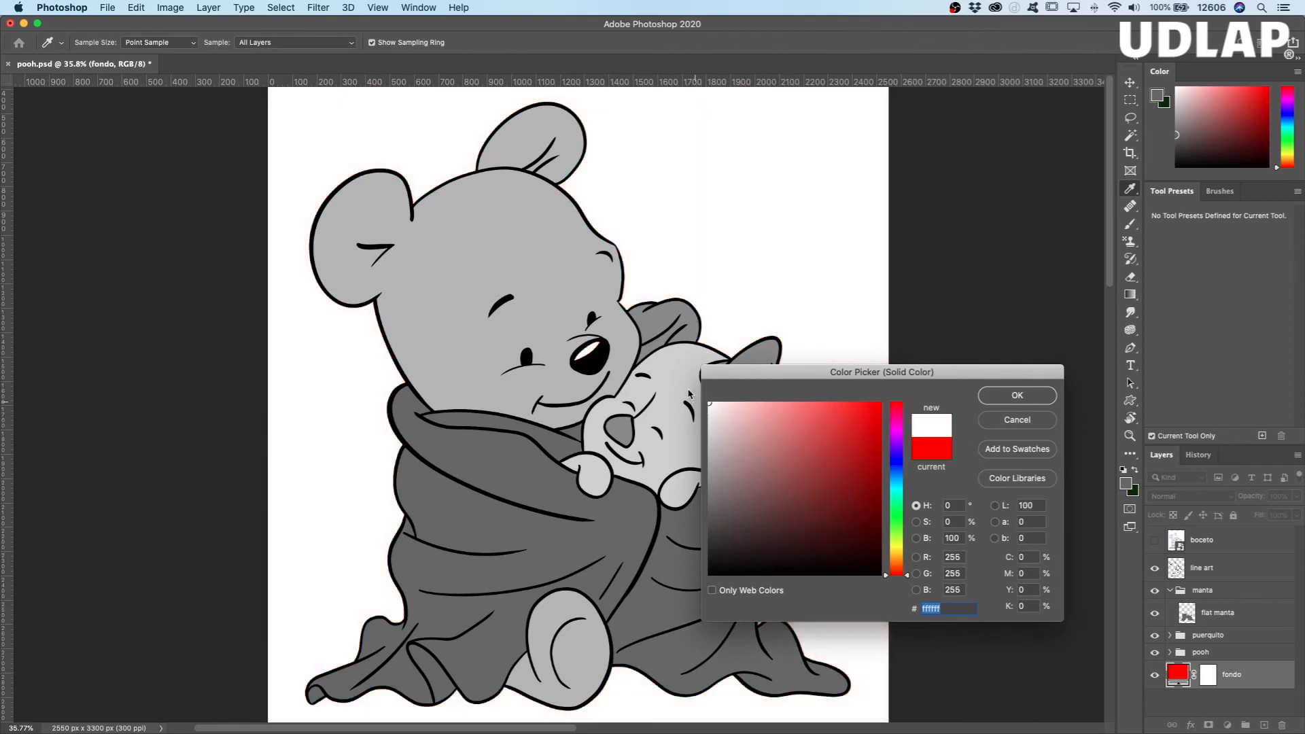
pyautogui.click(1020, 402)
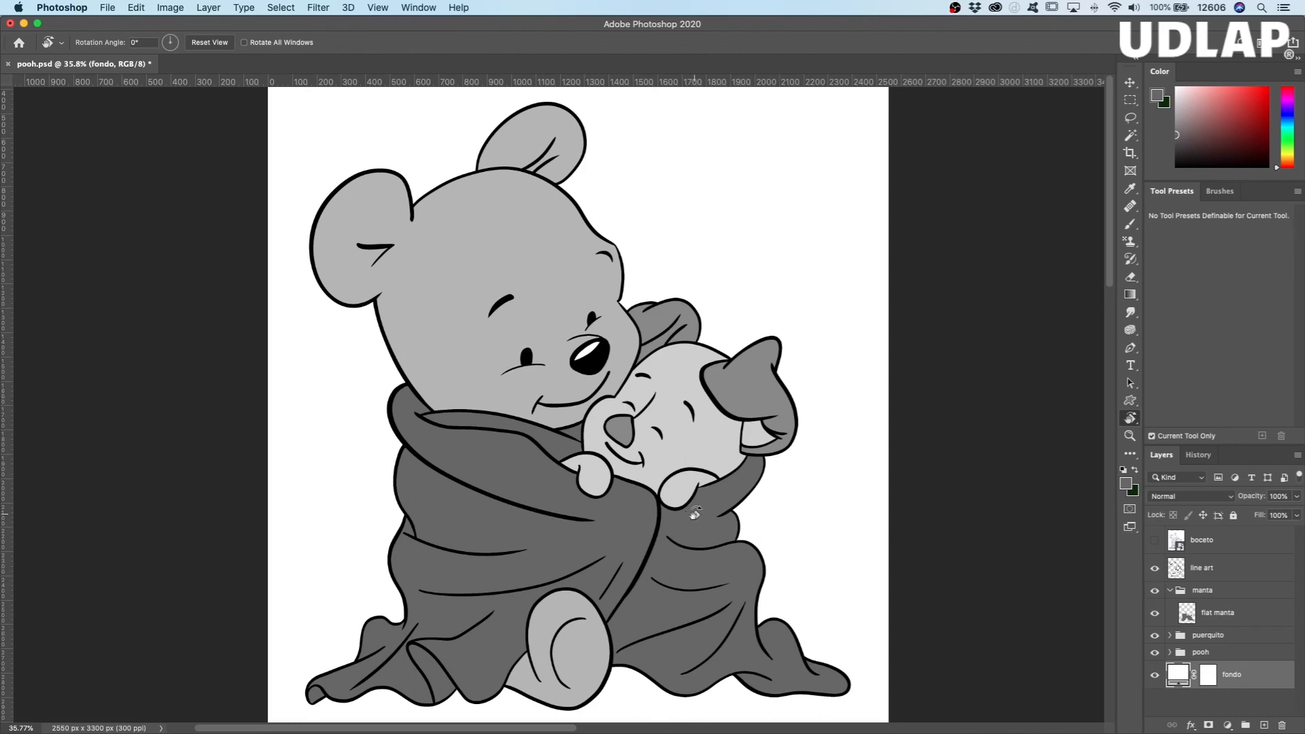
pyautogui.click(1170, 591)
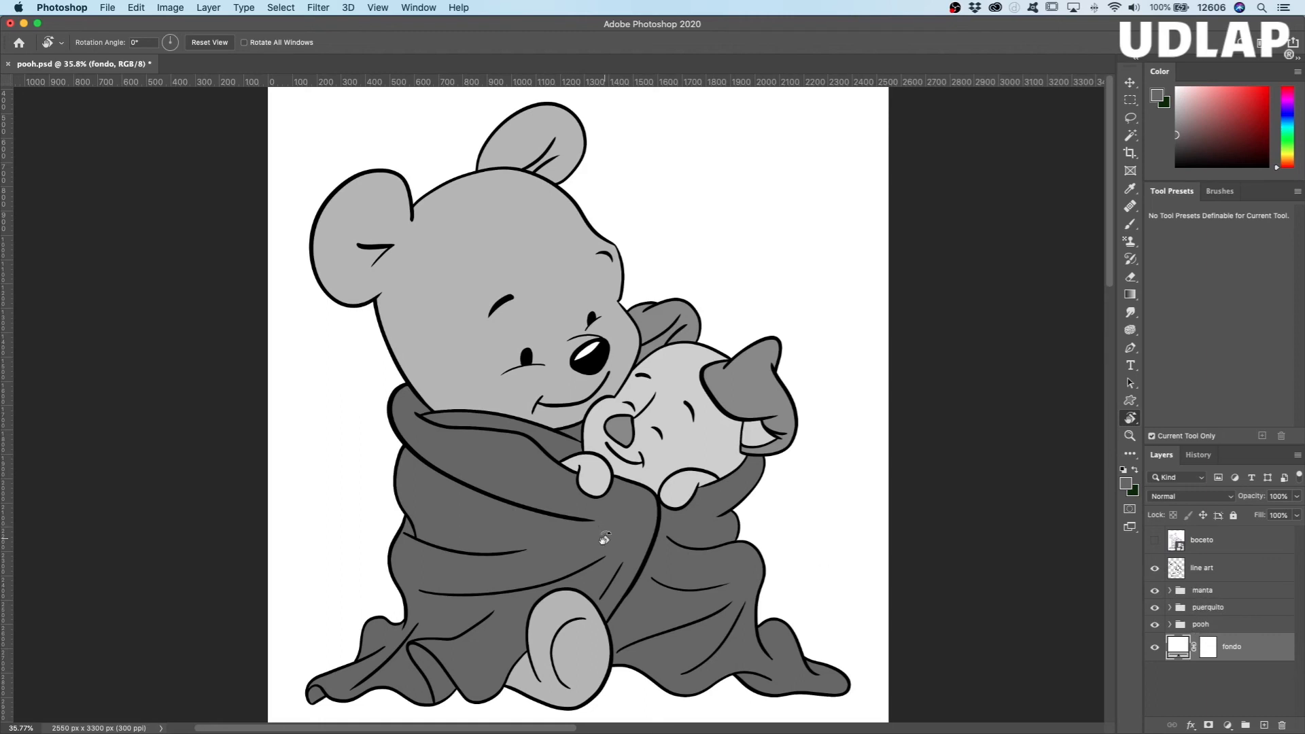
# Step: Examine the flat grays and outlines up close across the faces, ears, blanket and foot against the background
pyautogui.press('z')
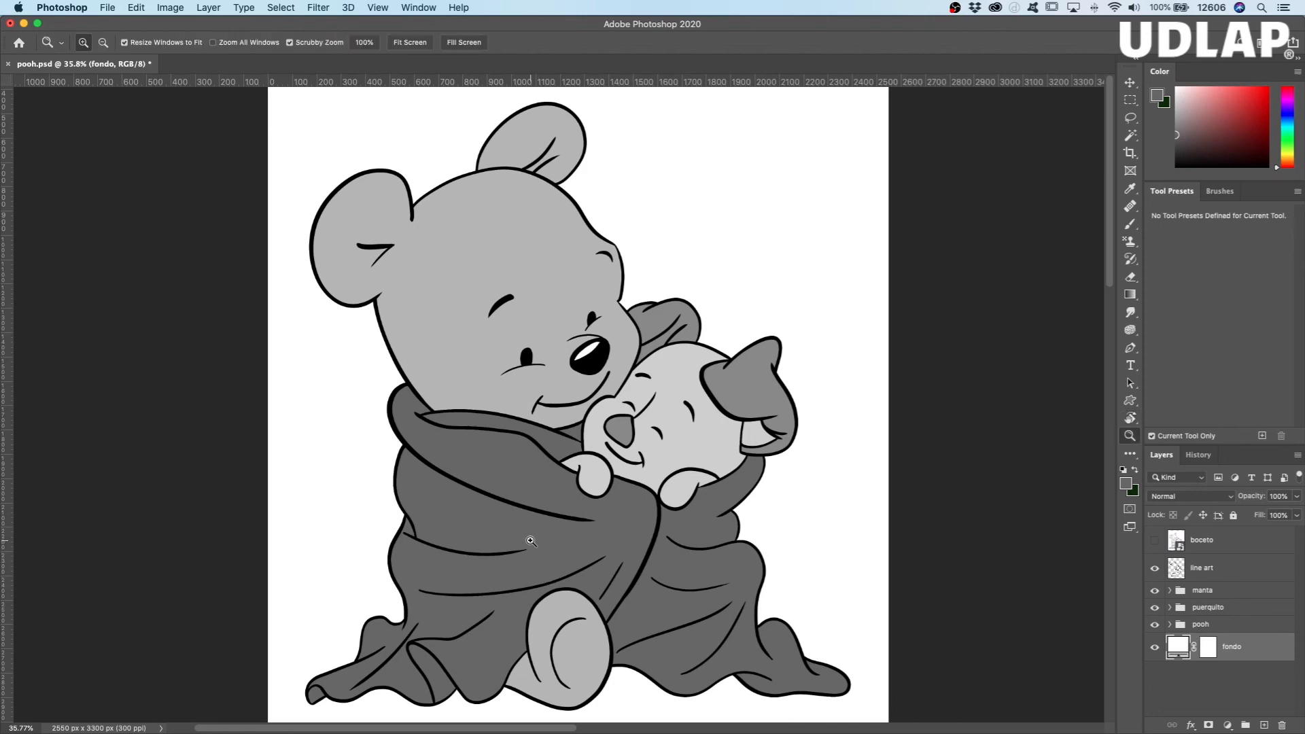
pyautogui.moveTo(531, 541); pyautogui.dragTo(597, 533)
pyautogui.moveTo(743, 487); pyautogui.dragTo(529, 718)
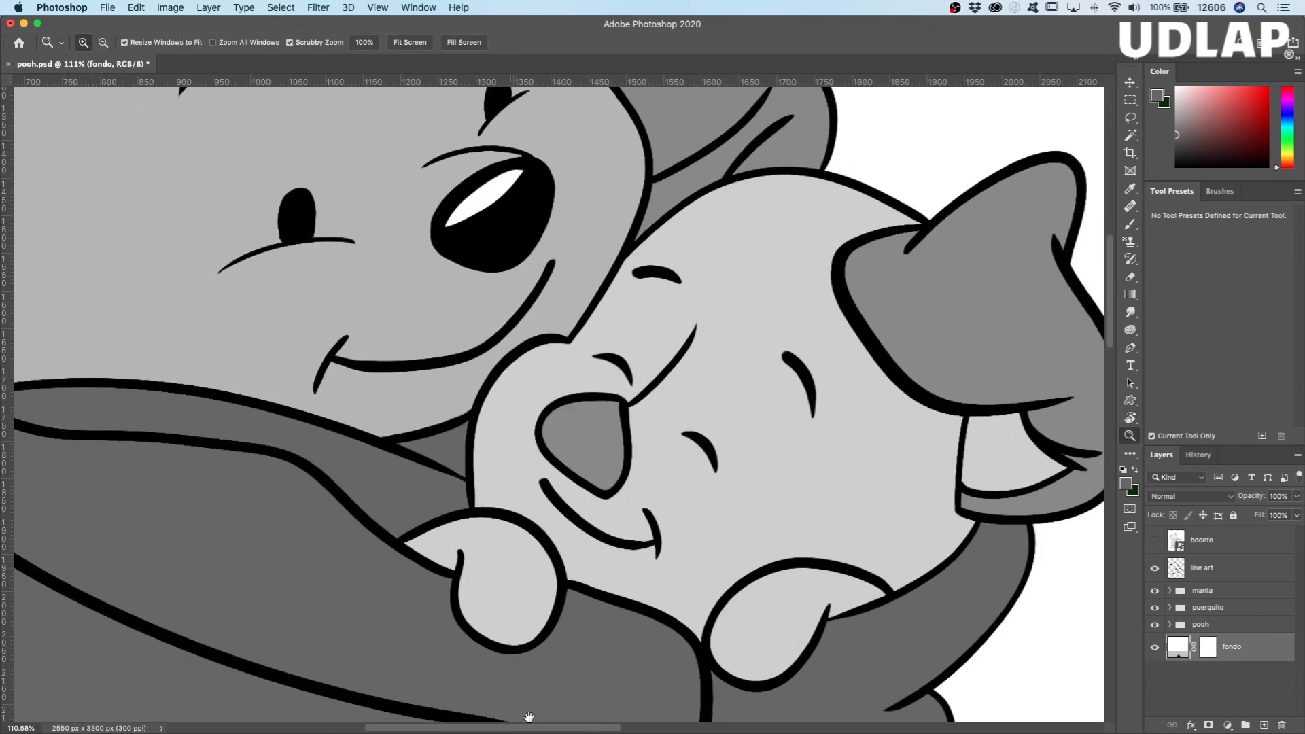
pyautogui.moveTo(587, 424); pyautogui.dragTo(684, 677)
pyautogui.moveTo(402, 430)
pyautogui.mouseDown()
pyautogui.moveTo(606, 476)
pyautogui.moveTo(735, 600)
pyautogui.moveTo(727, 622)
pyautogui.mouseUp()
pyautogui.moveTo(762, 439); pyautogui.dragTo(674, 661)
pyautogui.moveTo(688, 714); pyautogui.dragTo(608, 156)
pyautogui.moveTo(670, 714)
pyautogui.mouseDown()
pyautogui.moveTo(650, 612)
pyautogui.moveTo(553, 464)
pyautogui.moveTo(441, 236)
pyautogui.mouseUp()
pyautogui.moveTo(548, 536)
pyautogui.mouseDown()
pyautogui.moveTo(514, 464)
pyautogui.moveTo(638, 382)
pyautogui.moveTo(757, 174)
pyautogui.mouseUp()
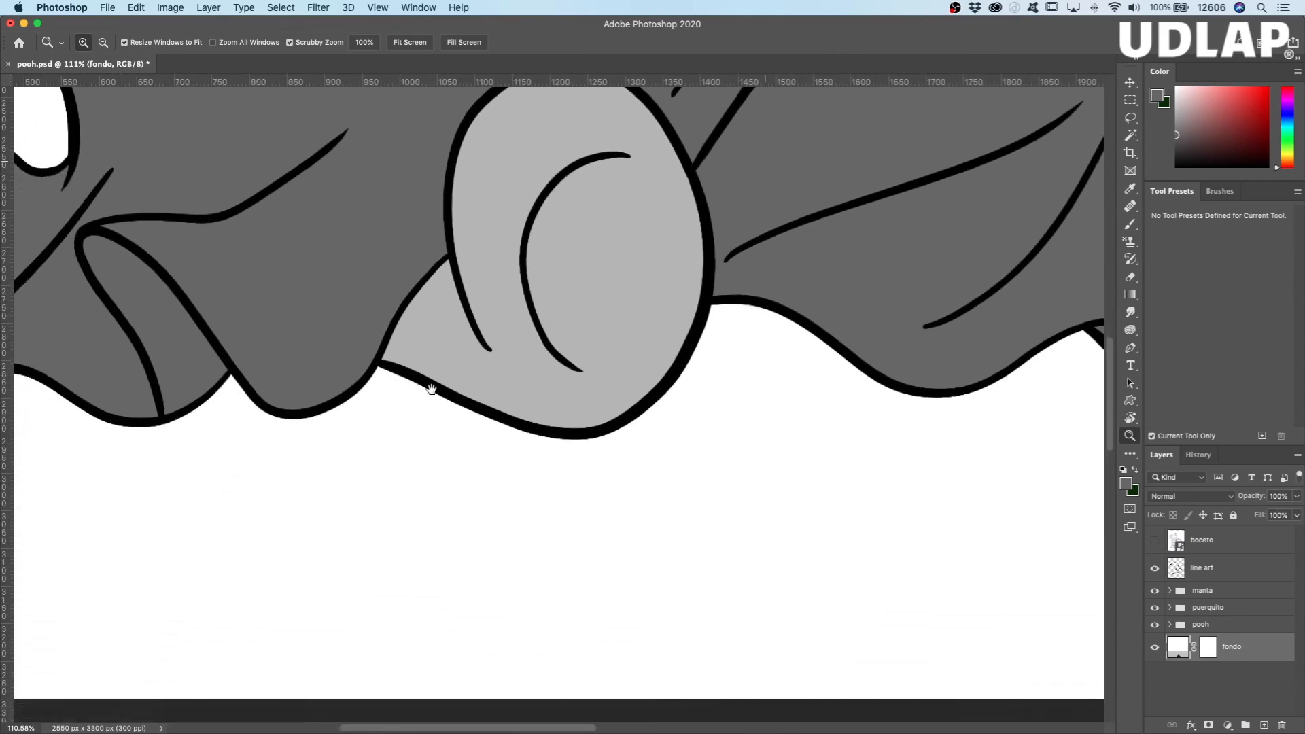
pyautogui.moveTo(415, 416); pyautogui.dragTo(874, 585)
pyautogui.moveTo(484, 401)
pyautogui.mouseDown()
pyautogui.moveTo(941, 556)
pyautogui.moveTo(399, 487)
pyautogui.moveTo(217, 484)
pyautogui.mouseUp()
pyautogui.moveTo(904, 504)
pyautogui.mouseDown()
pyautogui.moveTo(405, 533)
pyautogui.moveTo(513, 457)
pyautogui.moveTo(761, 702)
pyautogui.mouseUp()
pyautogui.moveTo(520, 357); pyautogui.dragTo(673, 536)
pyautogui.moveTo(638, 364); pyautogui.dragTo(543, 369)
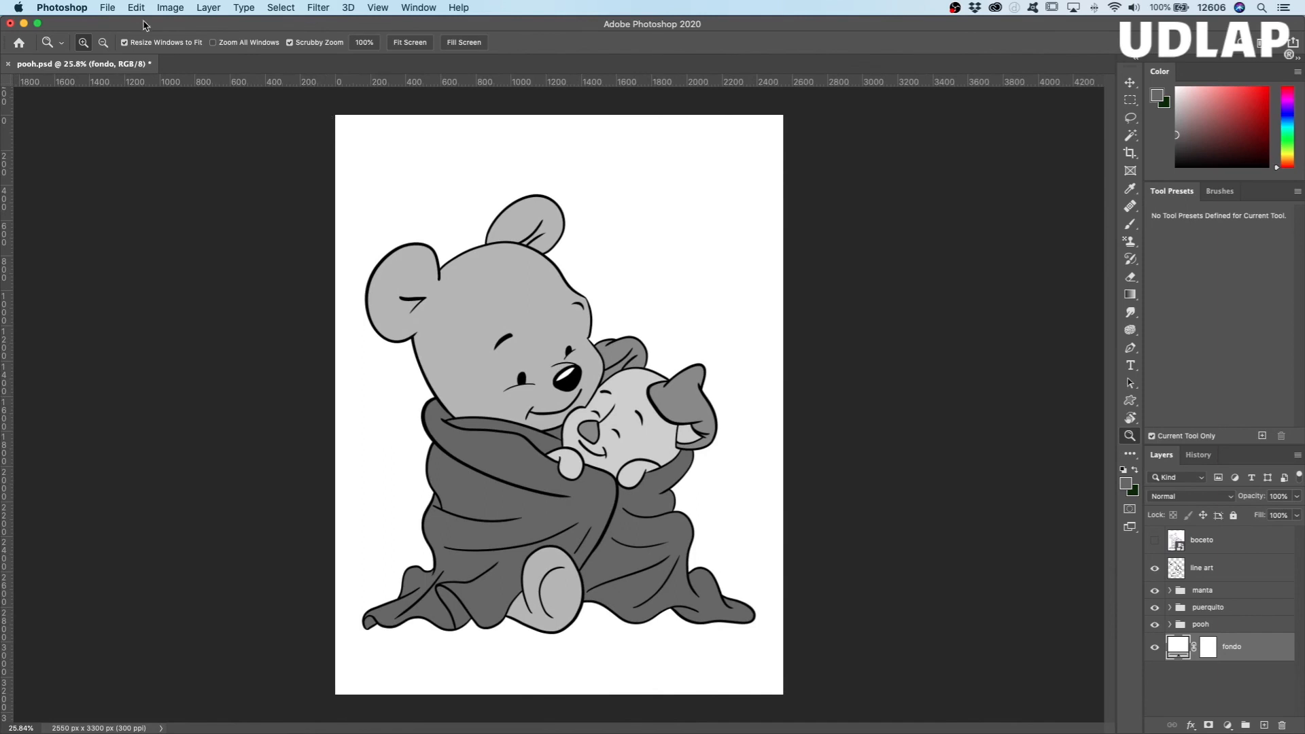
# Step: Save the changes to the document
pyautogui.click(136, 8)
pyautogui.moveTo(110, 8)
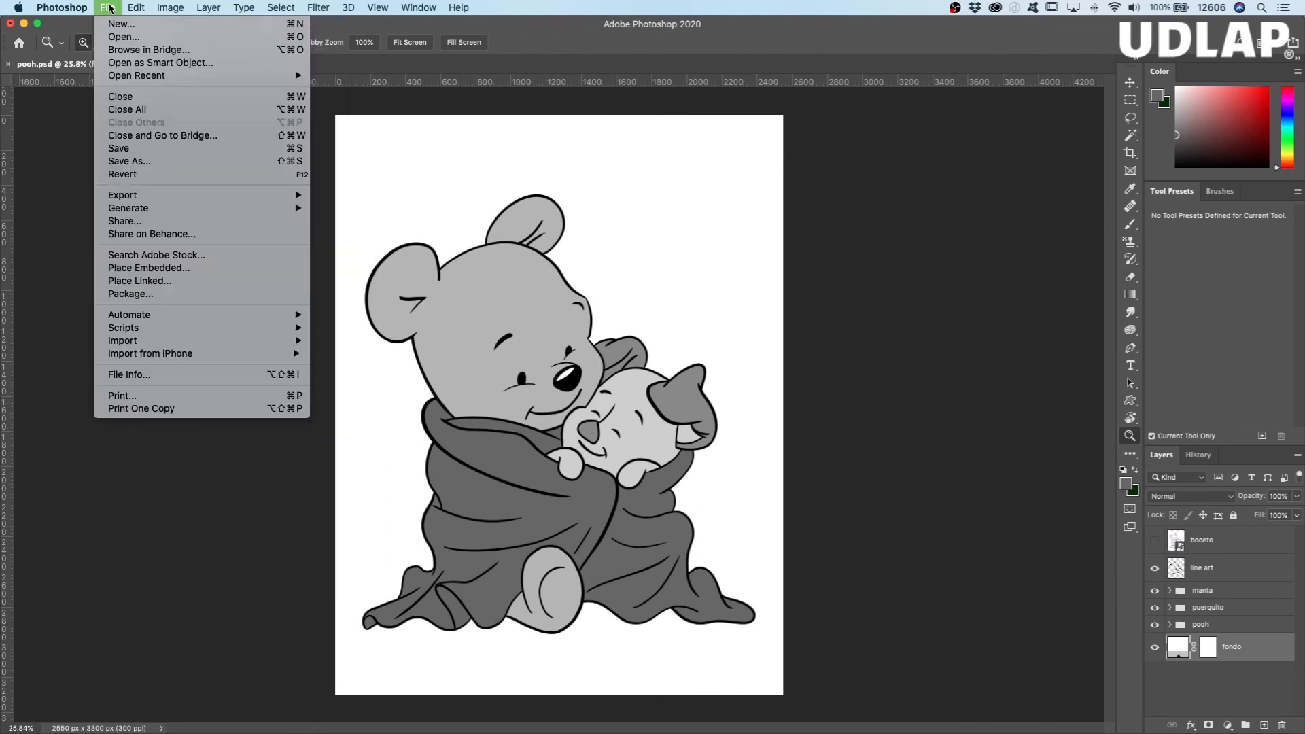
pyautogui.click(153, 155)
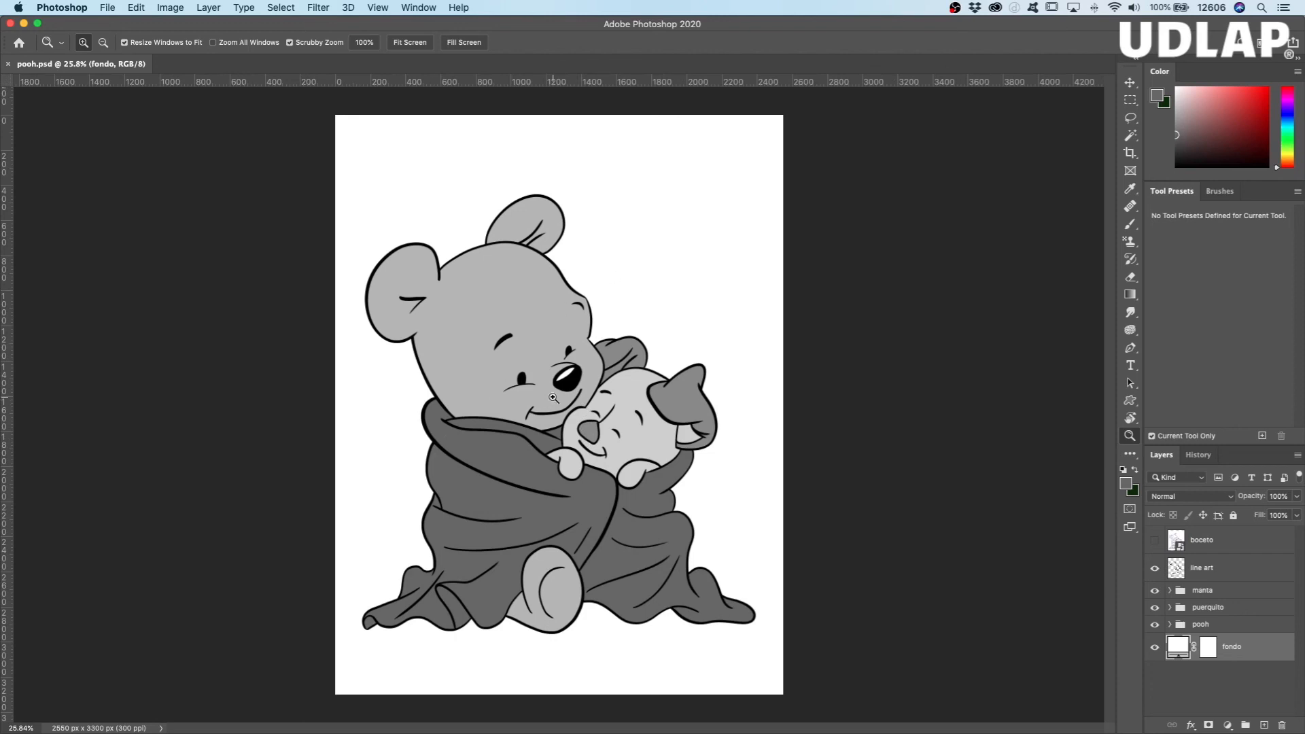
# Step: Toggle the visibility of the pooh, puerquito and manta groups off and on to check each group's flat colours
pyautogui.click(1156, 626)
pyautogui.click(1155, 608)
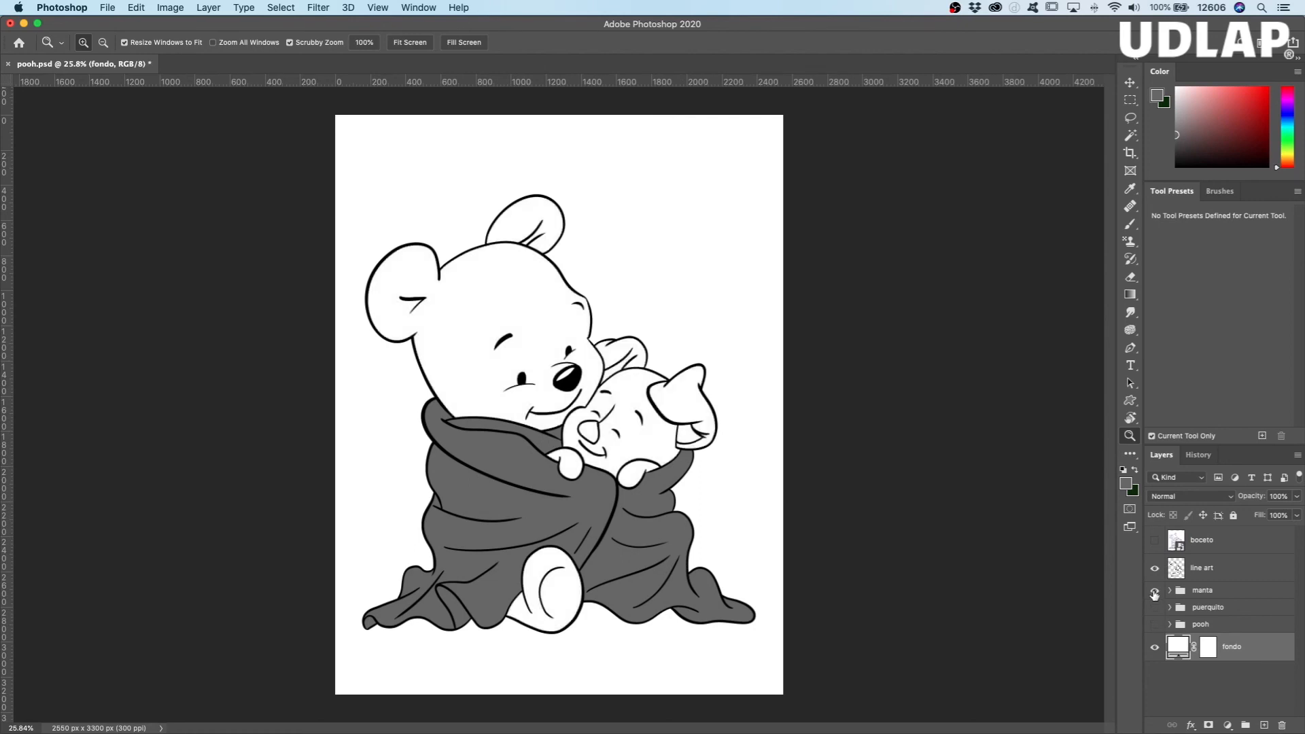
pyautogui.click(1155, 590)
pyautogui.click(1155, 590)
pyautogui.click(1156, 608)
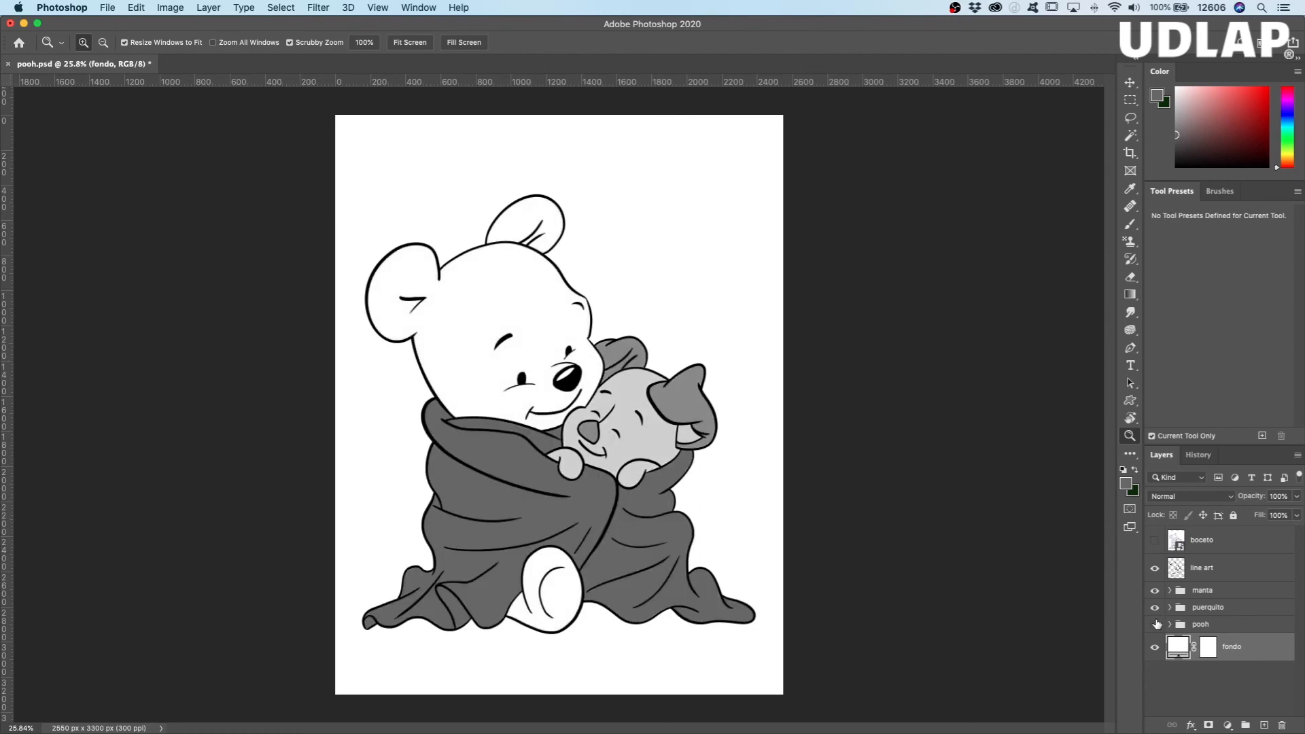
pyautogui.click(1156, 625)
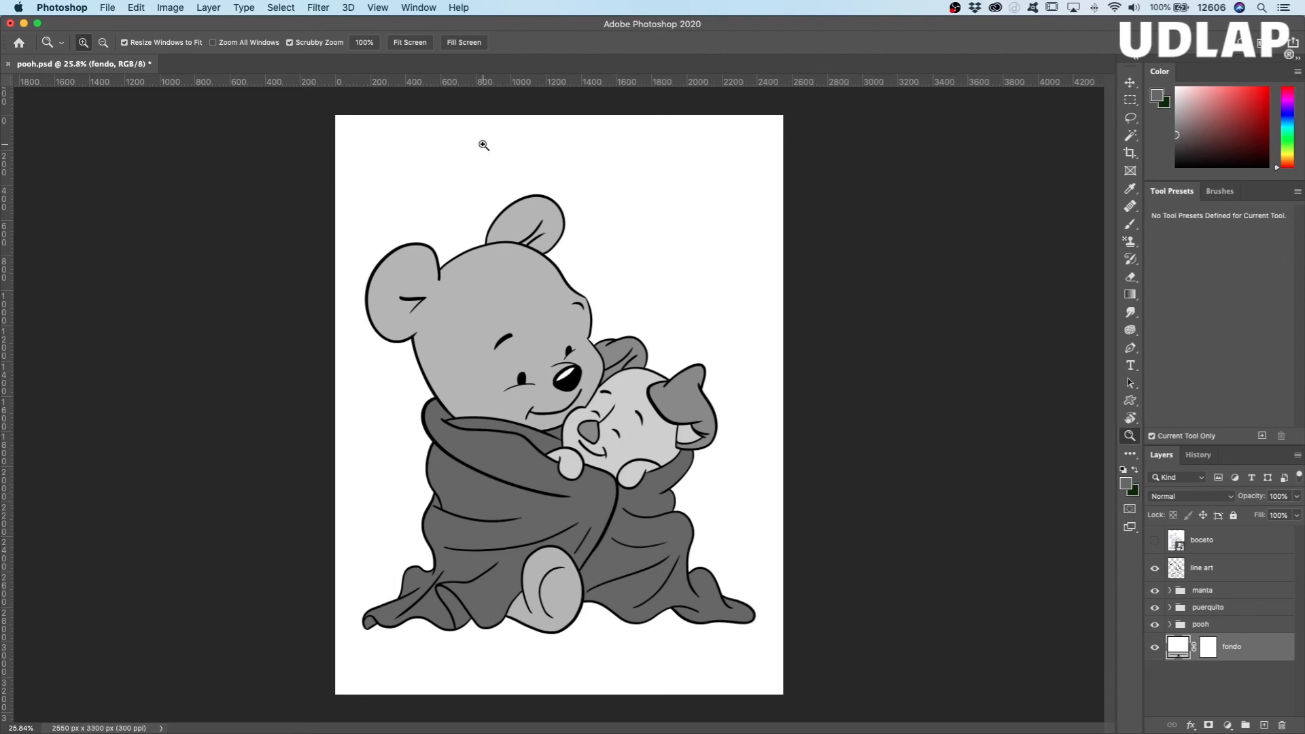
# Step: Quit Photoshop, saving the changes to pooh.psd, and select that file on the desktop
pyautogui.click(61, 9)
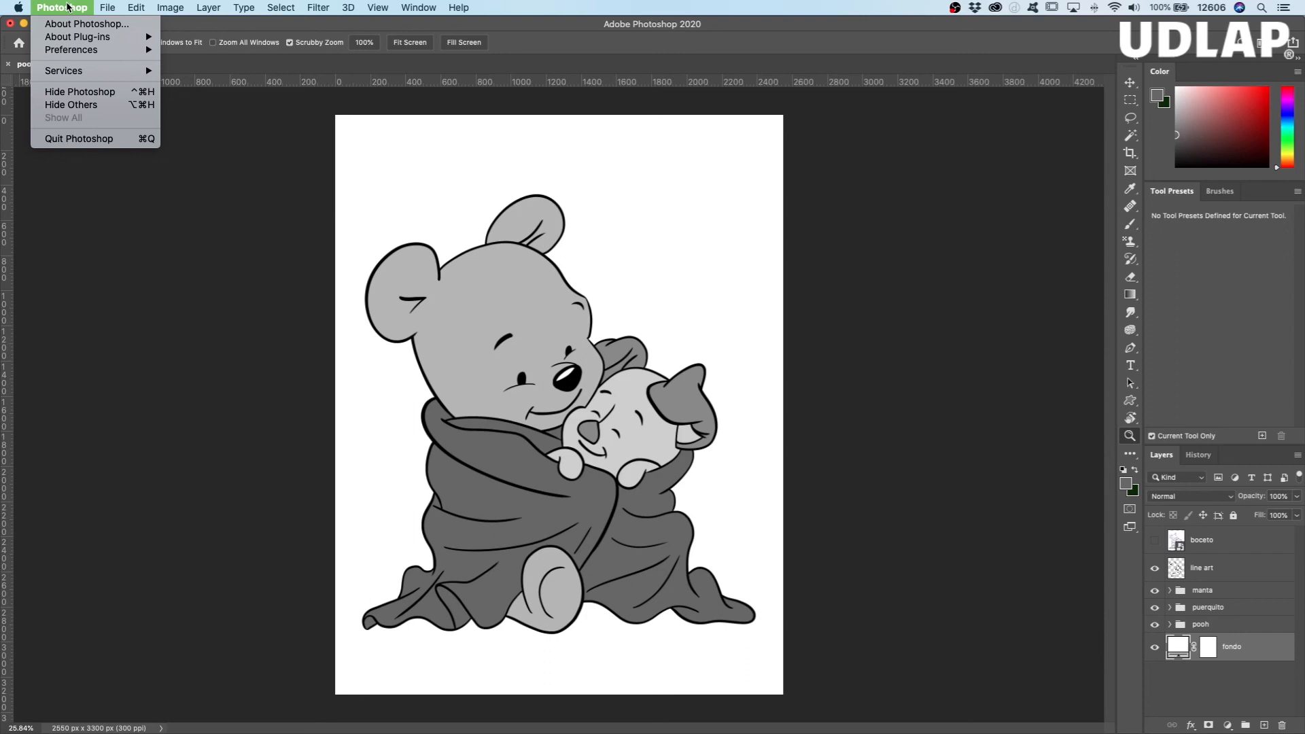
pyautogui.click(80, 139)
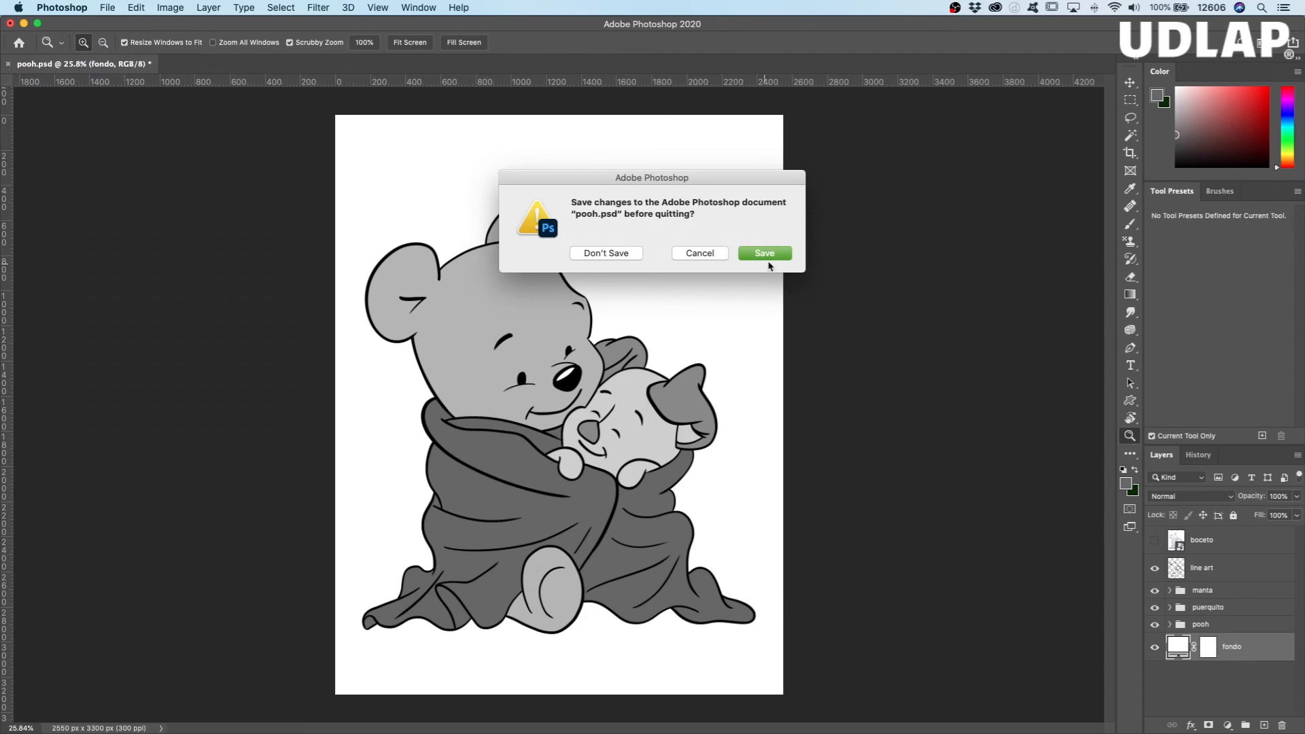
pyautogui.click(767, 255)
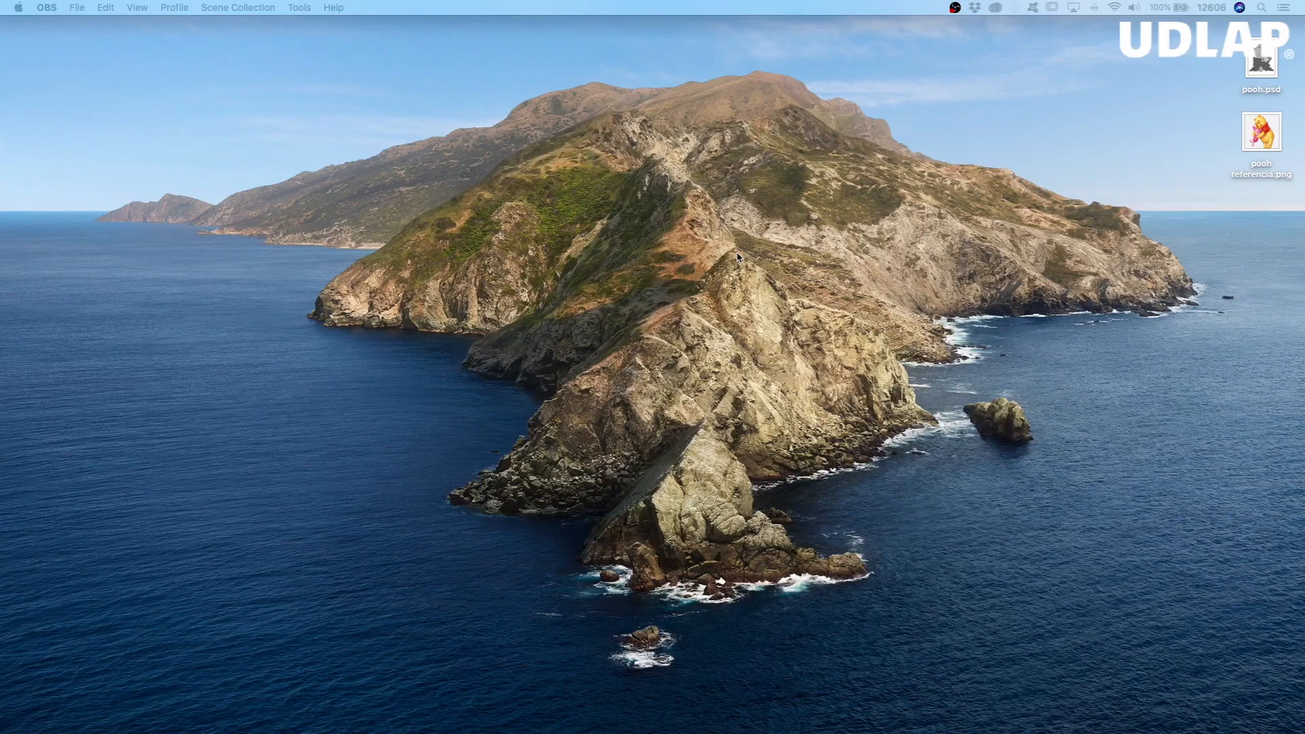
pyautogui.click(1269, 64)
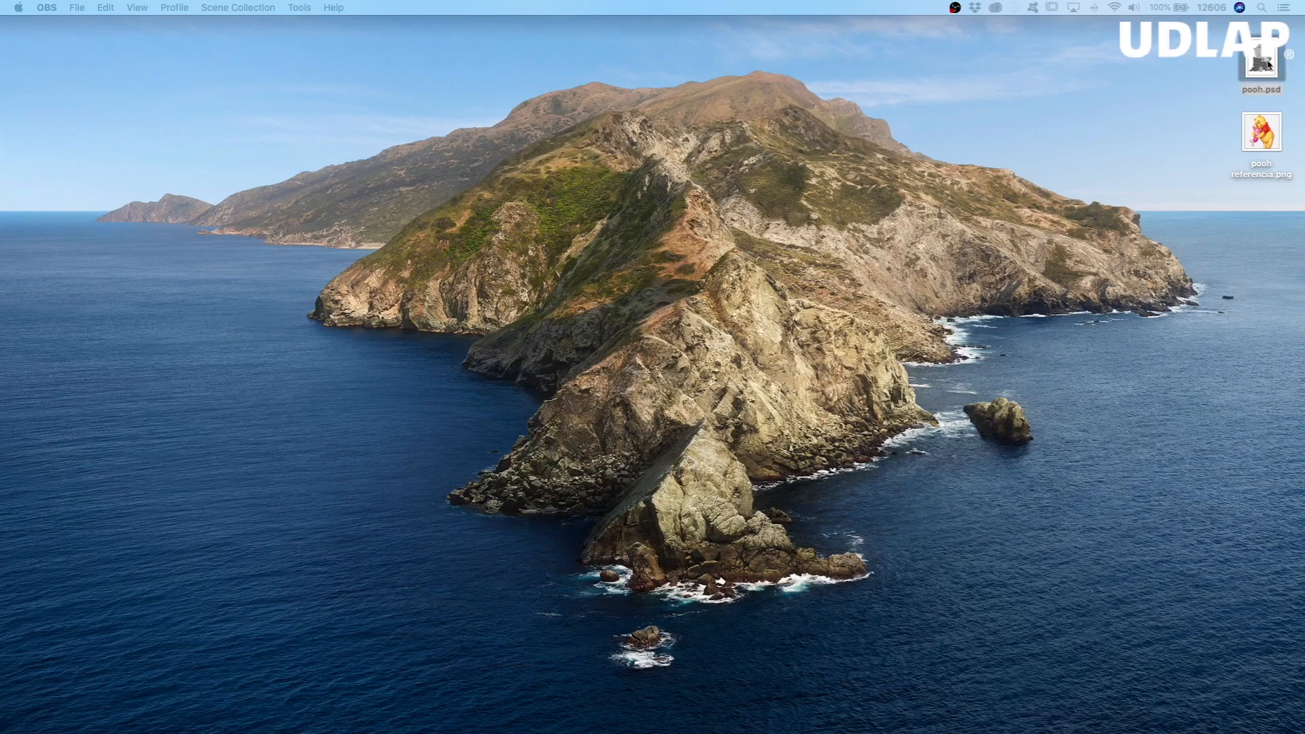